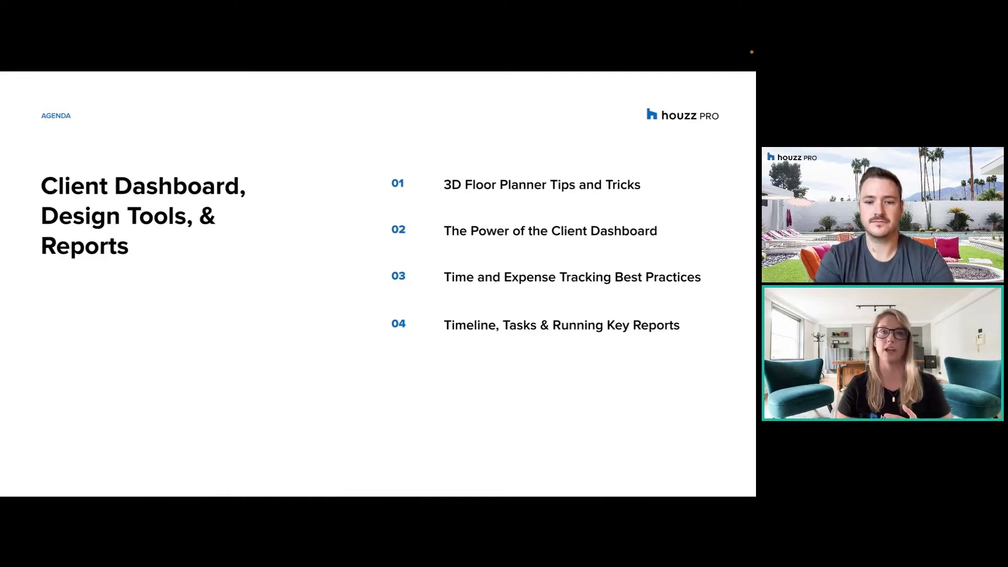
Switch to Houzz Pro and open the Basement Addition plan from the 3D floor plans.
key("ctrl+Right")
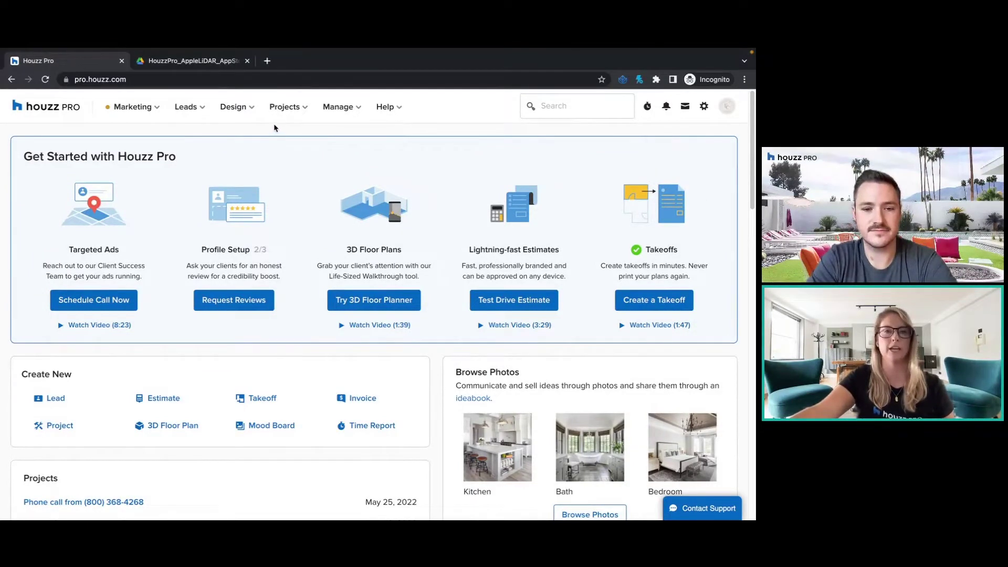
left_click(242, 112)
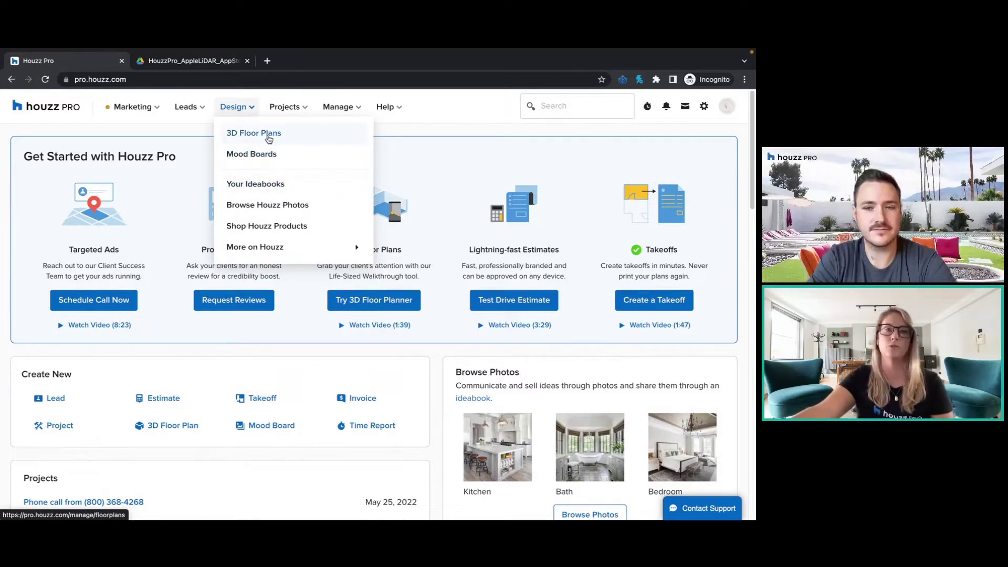
left_click(267, 139)
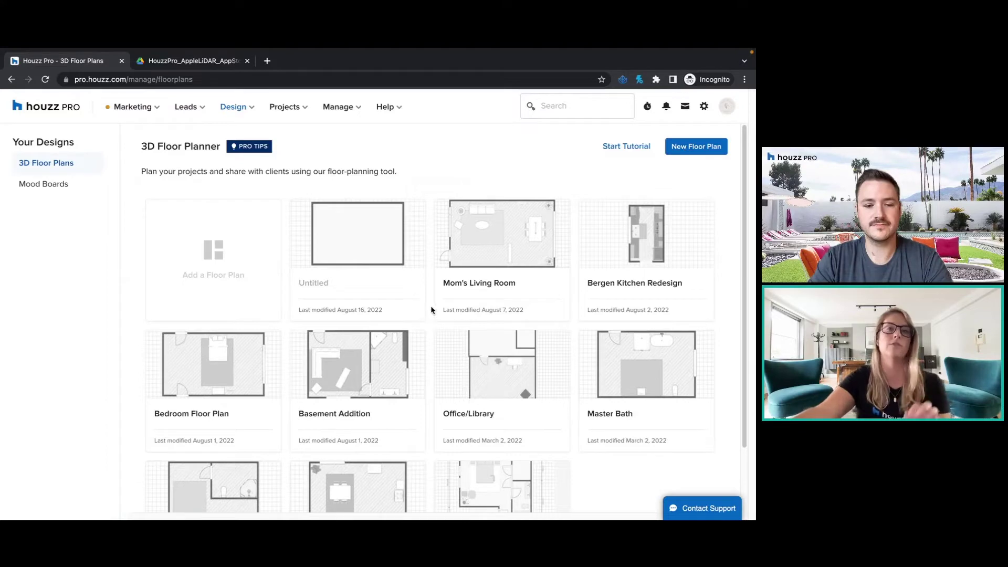
scroll(423, 307, "down", 1)
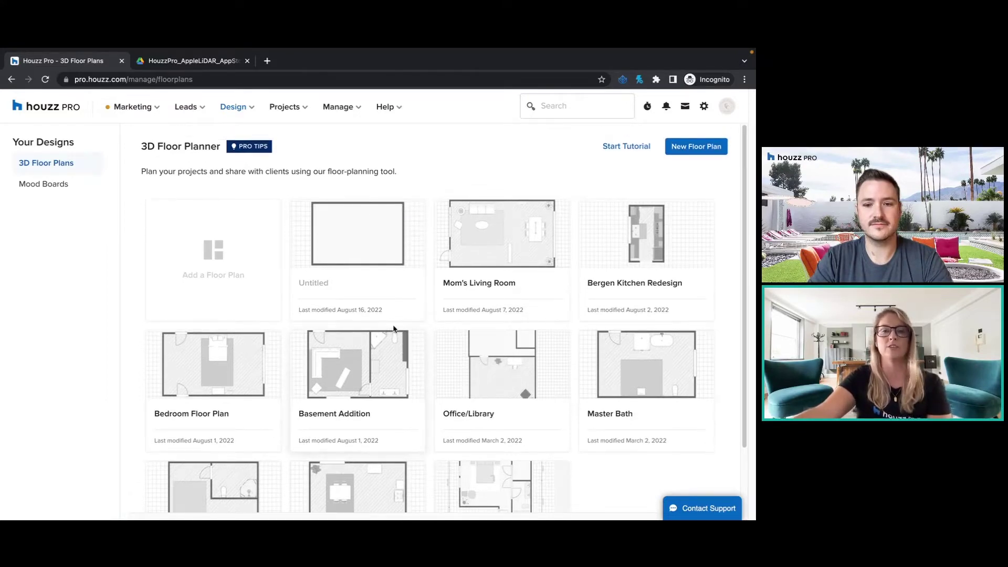
left_click(361, 333)
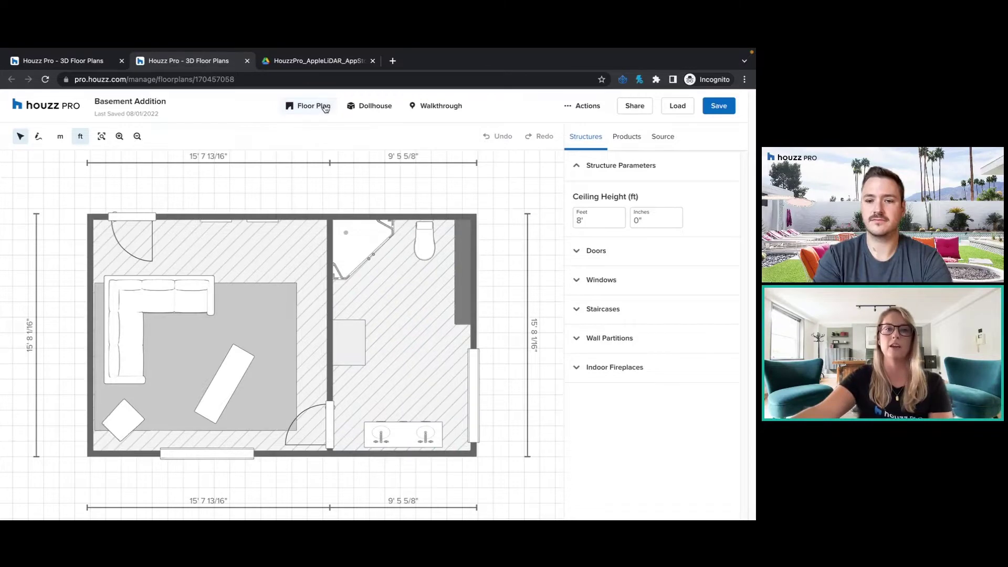
View the Basement Addition design as a floor plan, a dollhouse and a walkthrough.
left_click(306, 106)
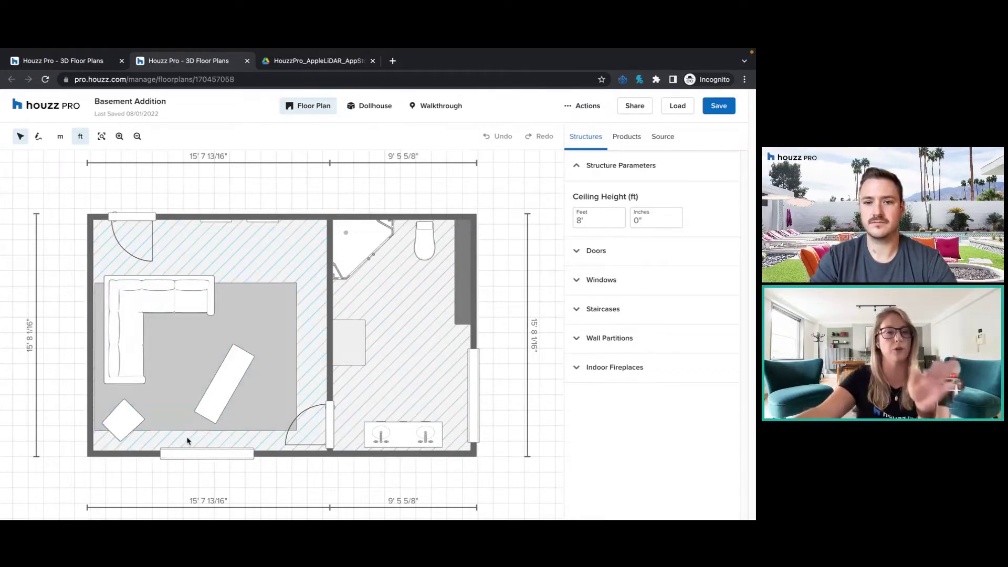
left_click(365, 107)
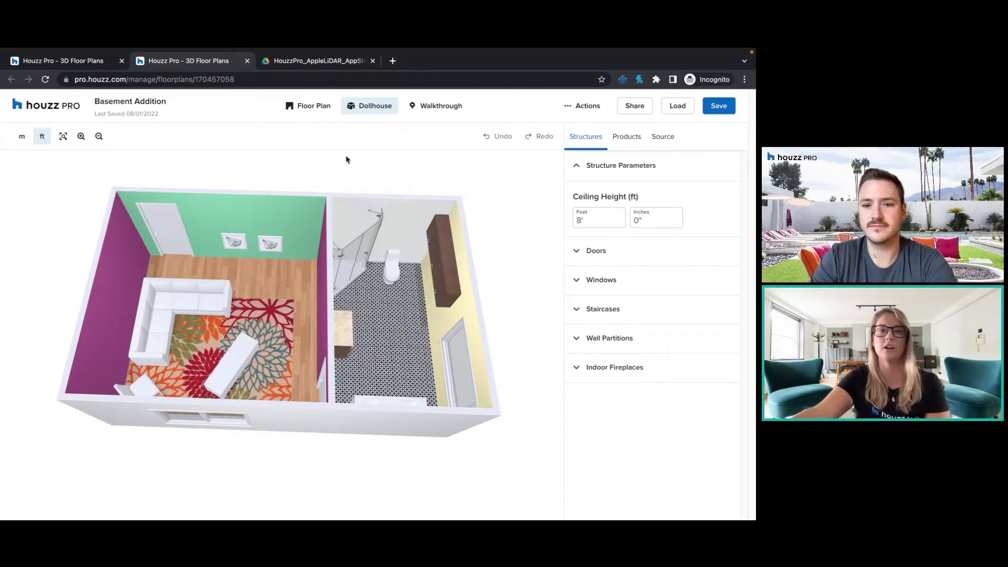
left_click(439, 111)
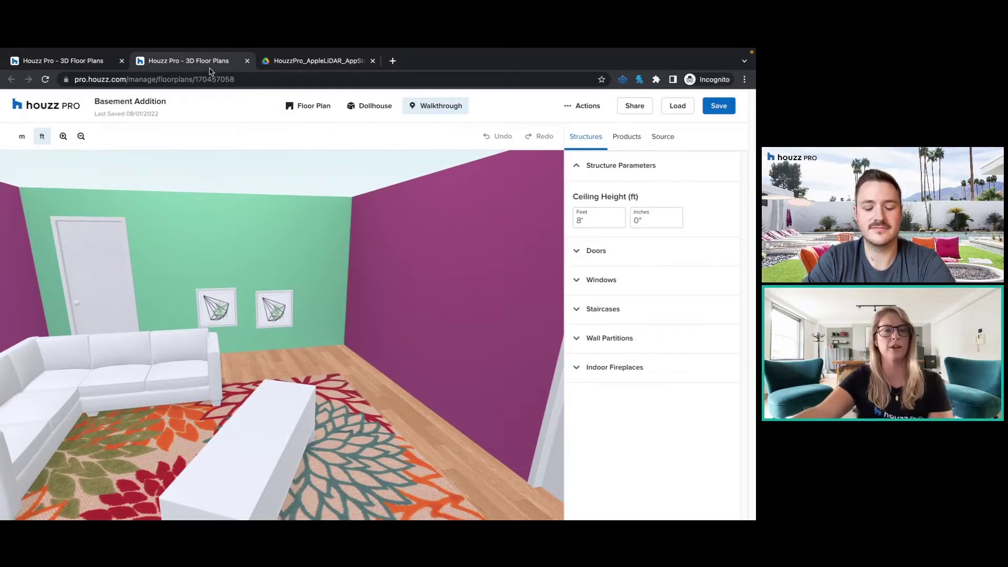
Return to the list of designs and open the Untitled floor plan containing a single empty room.
left_click(72, 64)
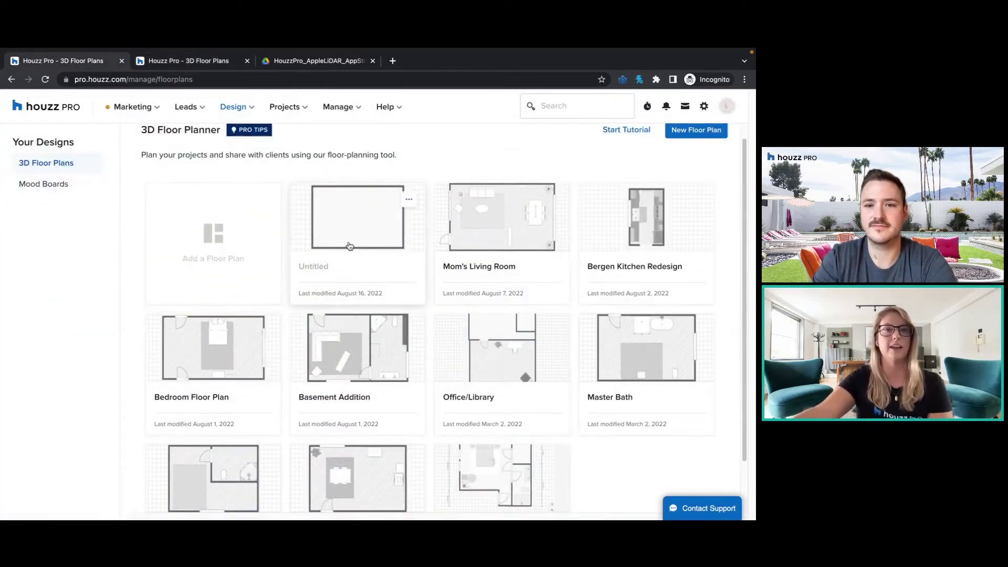
left_click(362, 222)
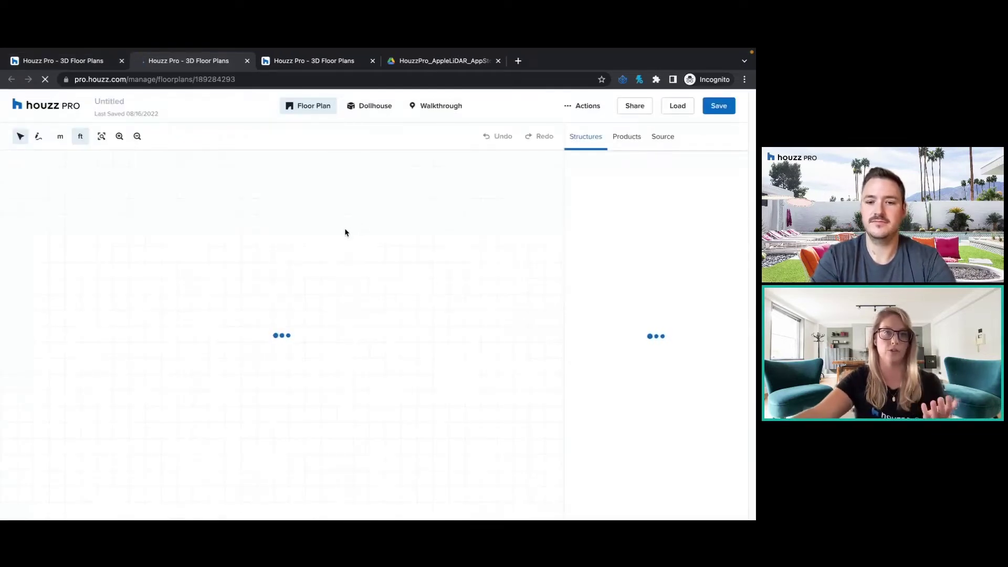
left_click(52, 60)
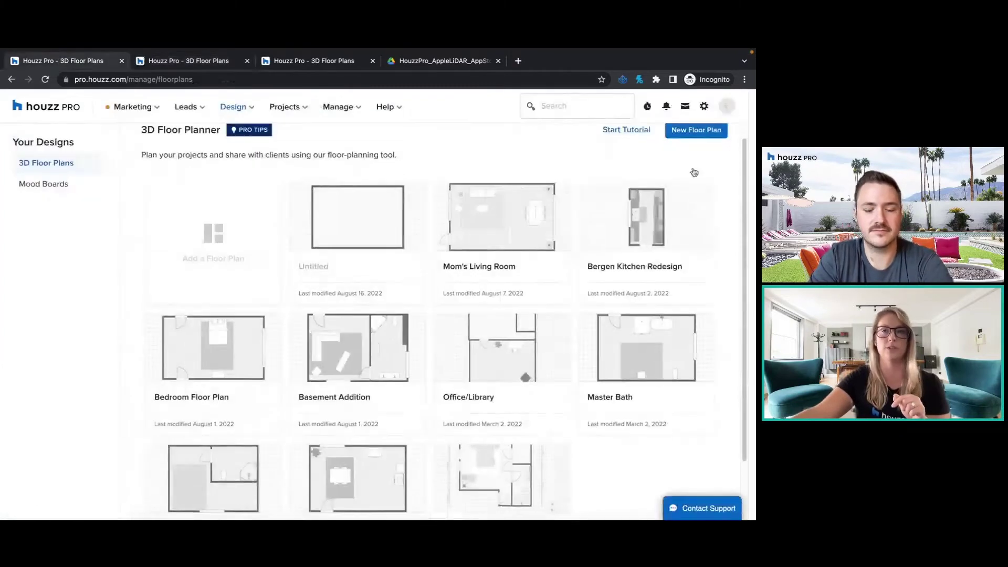
left_click(210, 61)
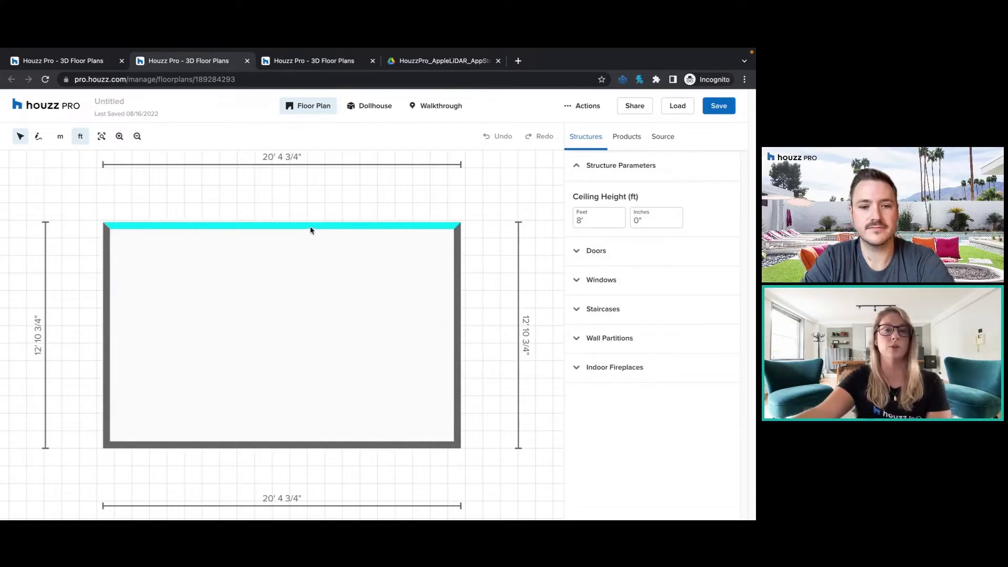
Examine the size, direction and thickness settings of the room's upper and right walls.
left_click(312, 226)
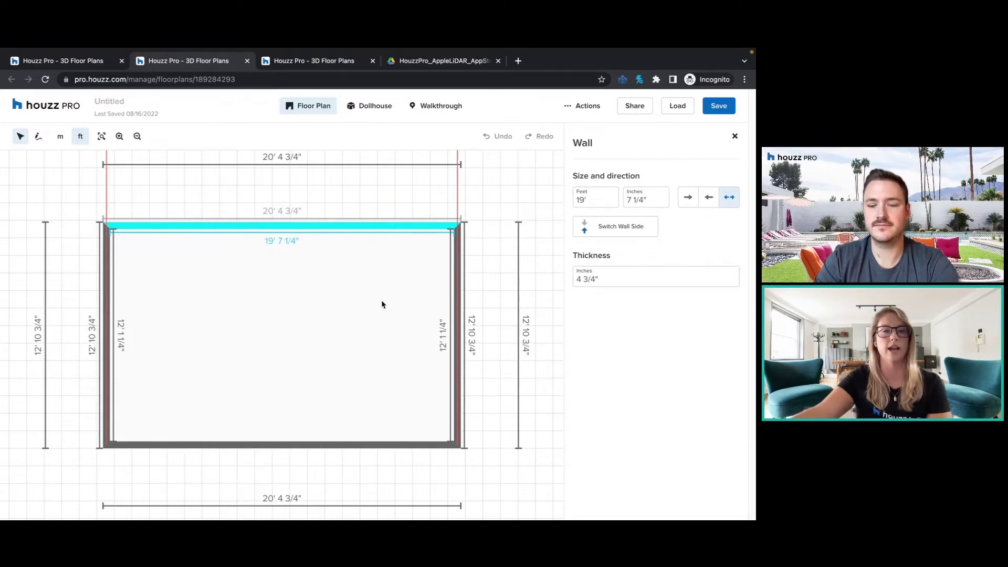
left_click(458, 315)
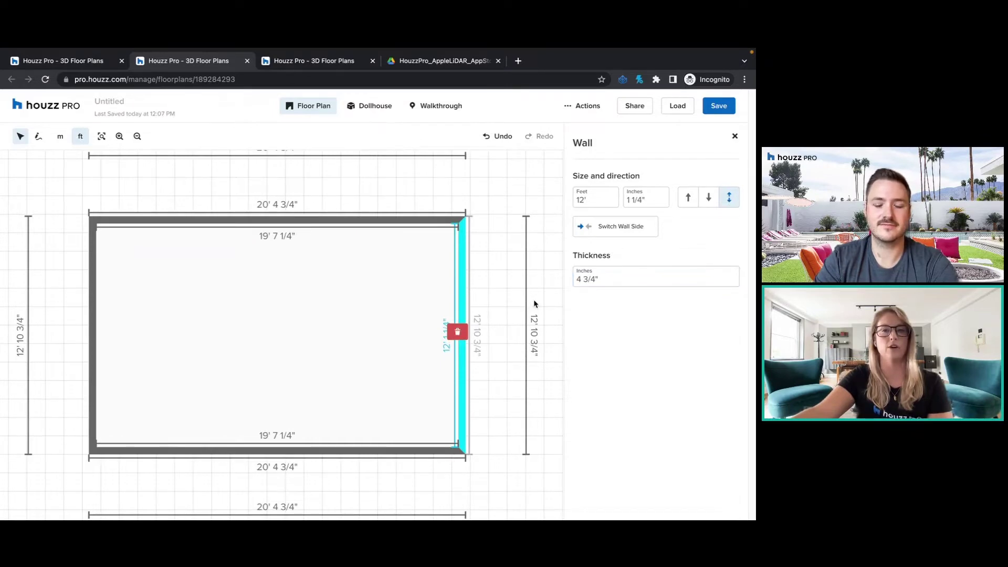
left_click(533, 299)
left_click(459, 274)
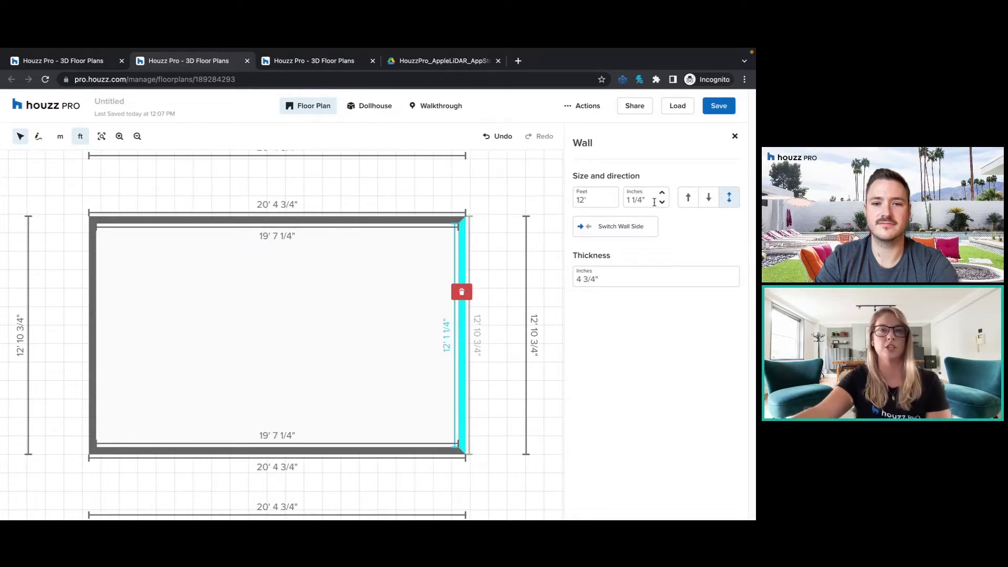
left_click(730, 200)
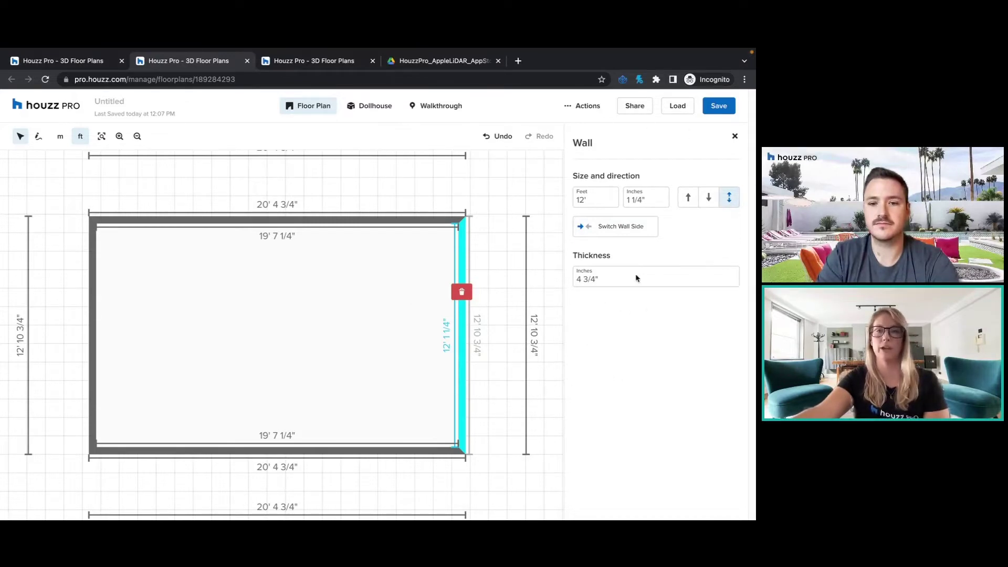
left_click(735, 137)
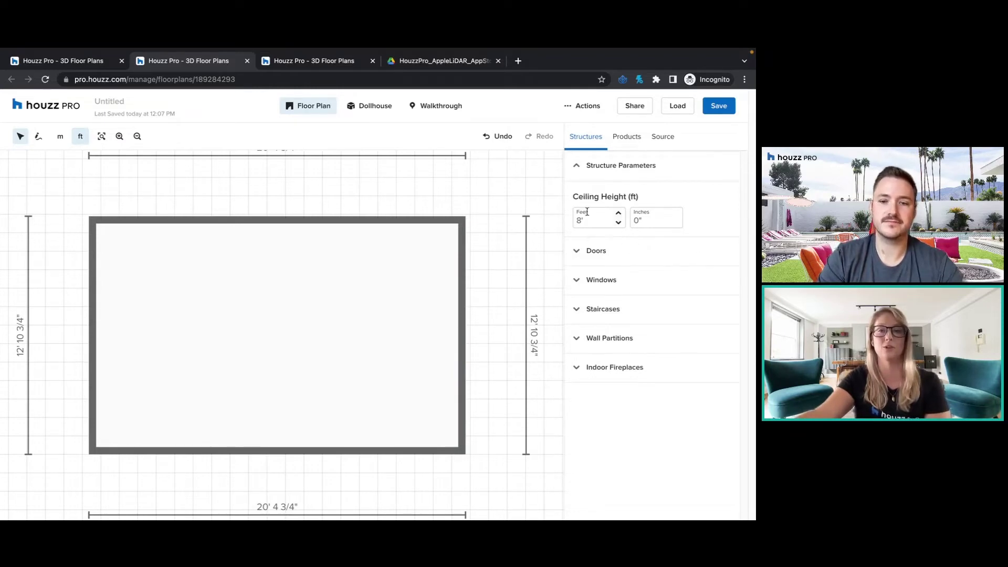
Add a Door 8-Panel to the room's upper wall, about 12' from the left inside corner.
left_click(606, 254)
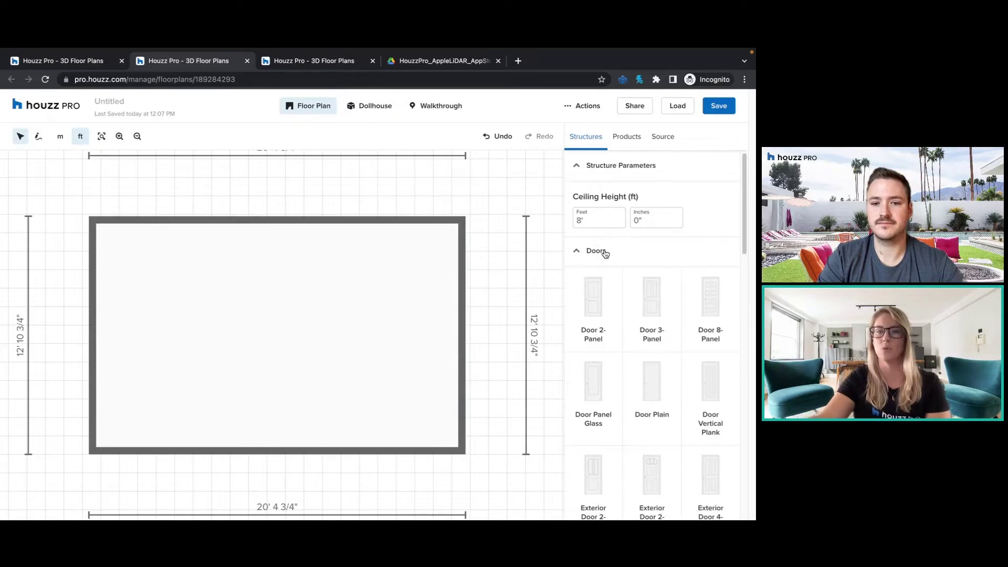
scroll(614, 250, "down", 1)
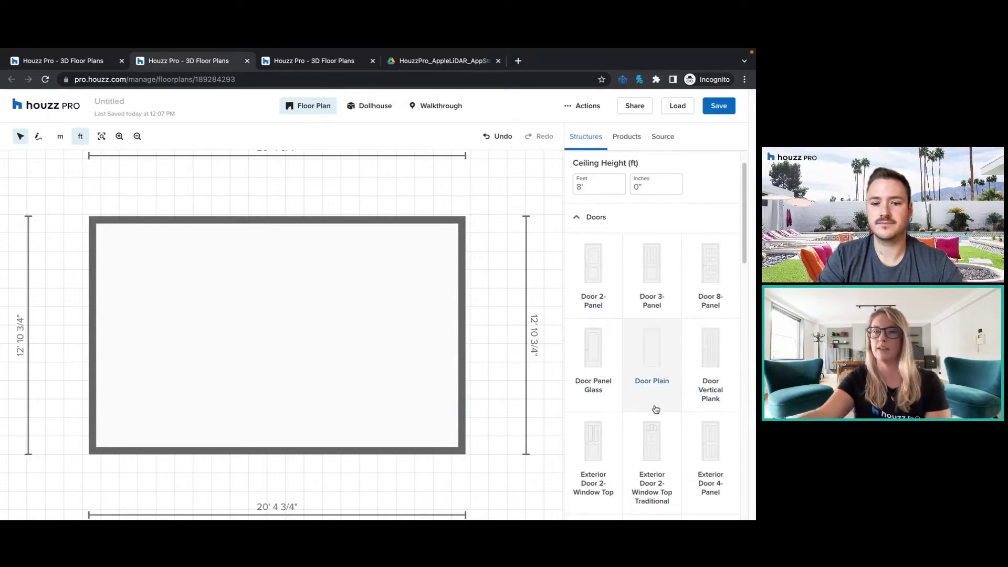
left_click_drag(703, 276, 380, 209)
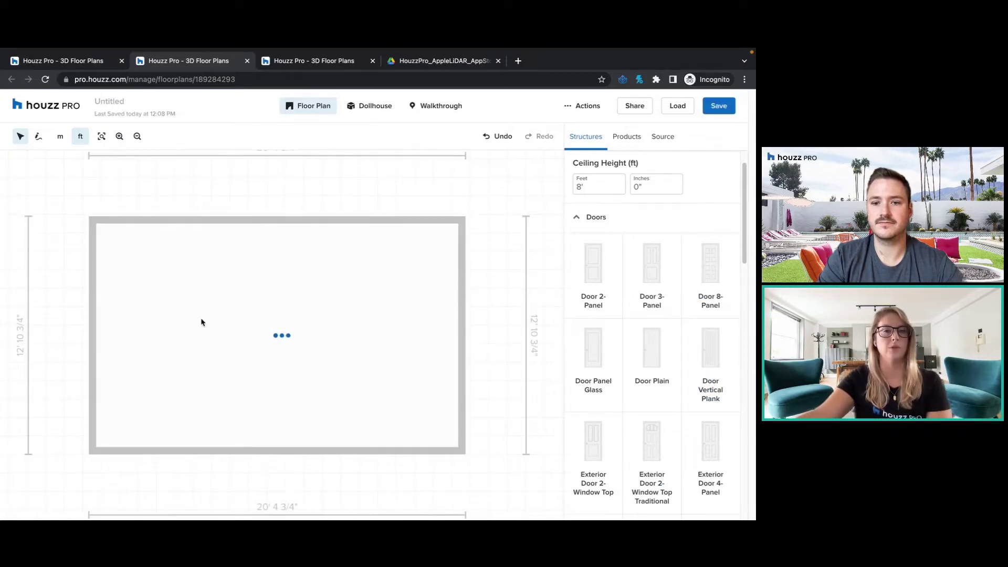
left_click_drag(319, 338, 352, 225)
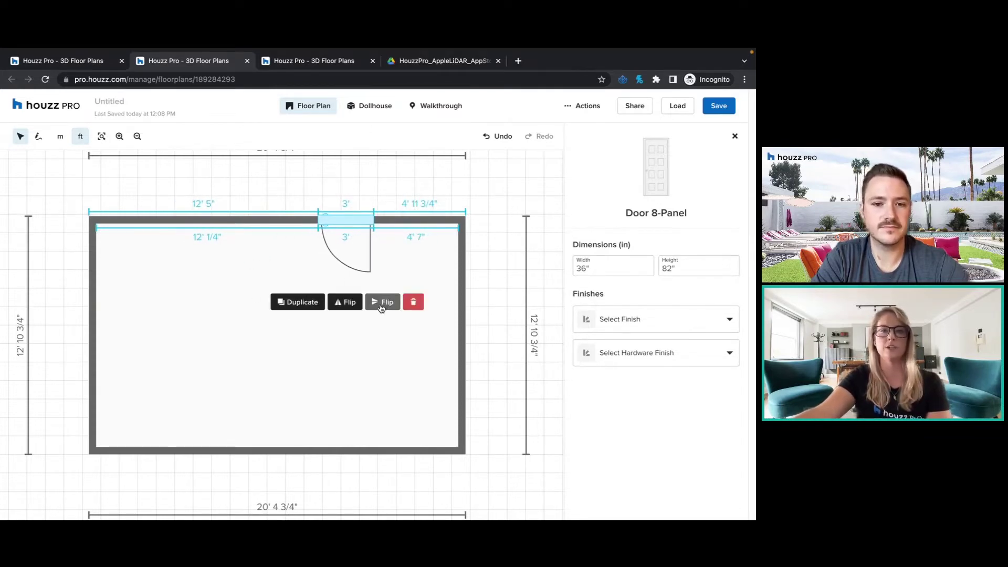
Flip the door's hinge to its left side, and try an outward swing before restoring the inward swing.
left_click(347, 309)
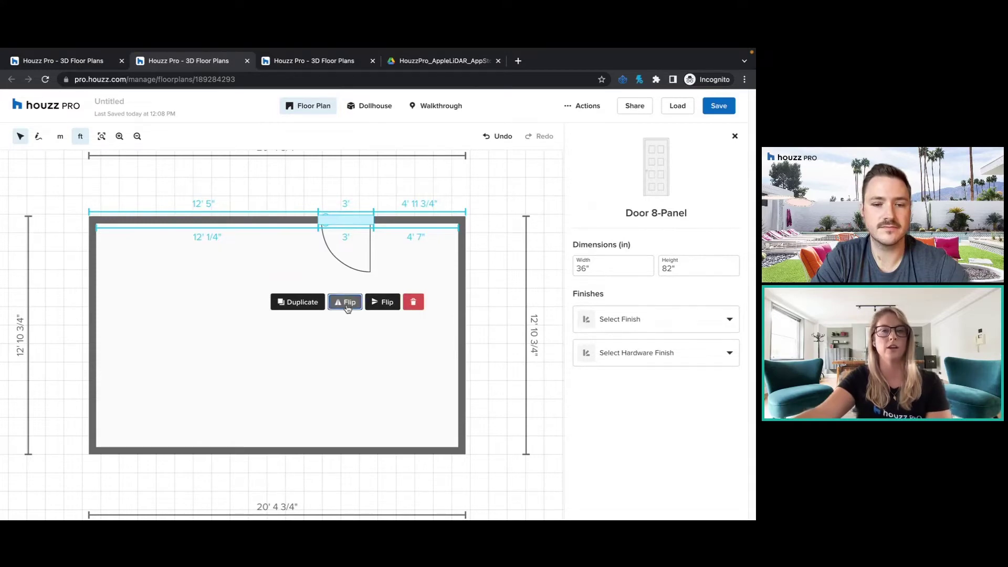
left_click(347, 308)
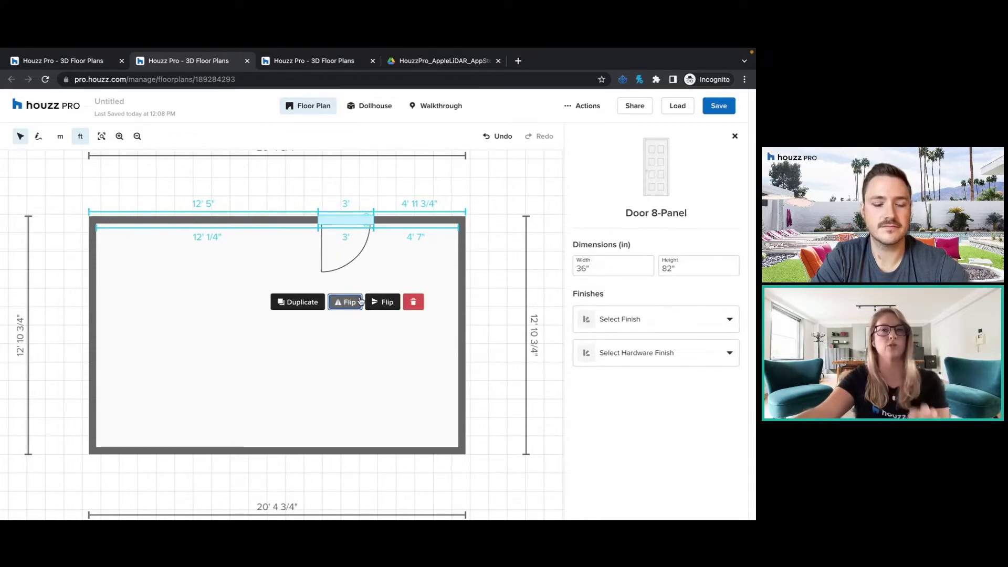
left_click(376, 305)
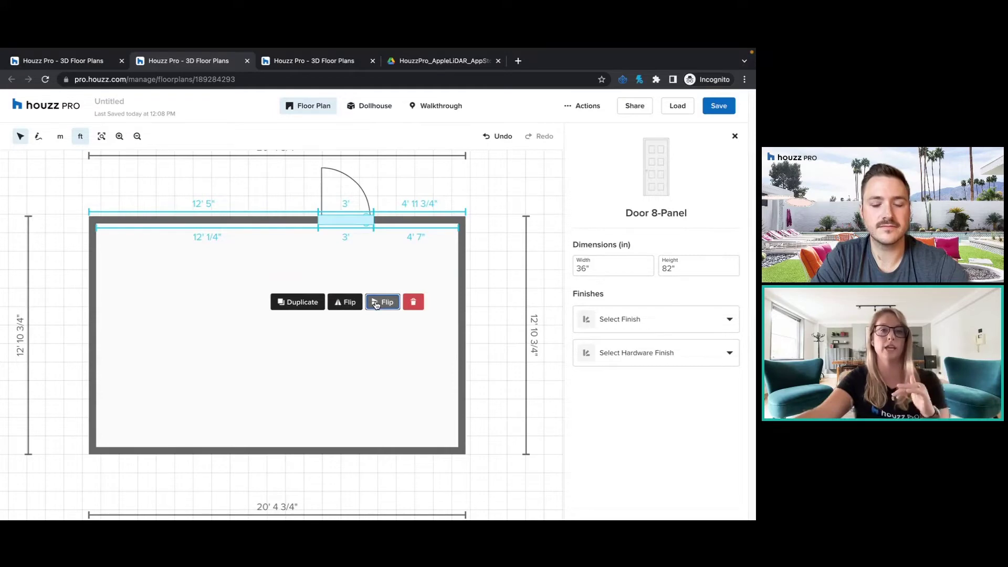
left_click(376, 304)
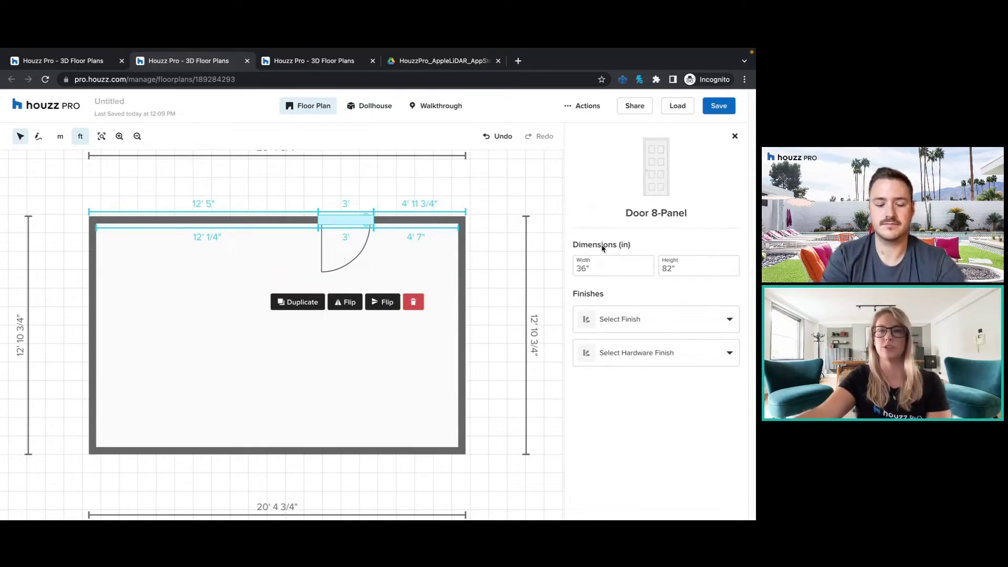
Give the door a Chocolate Brown finish and a Satin Nickel hardware finish.
left_click(658, 322)
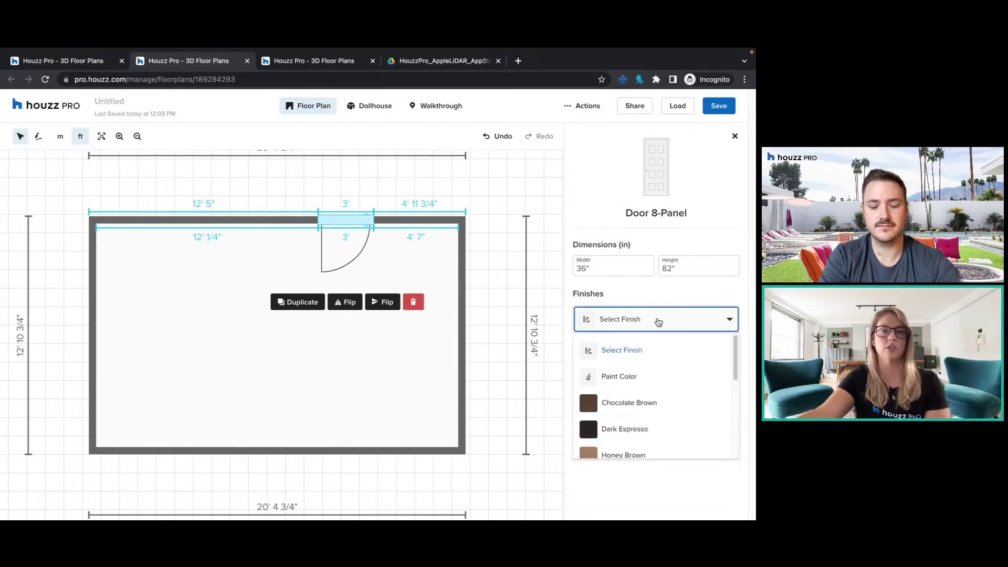
left_click(634, 413)
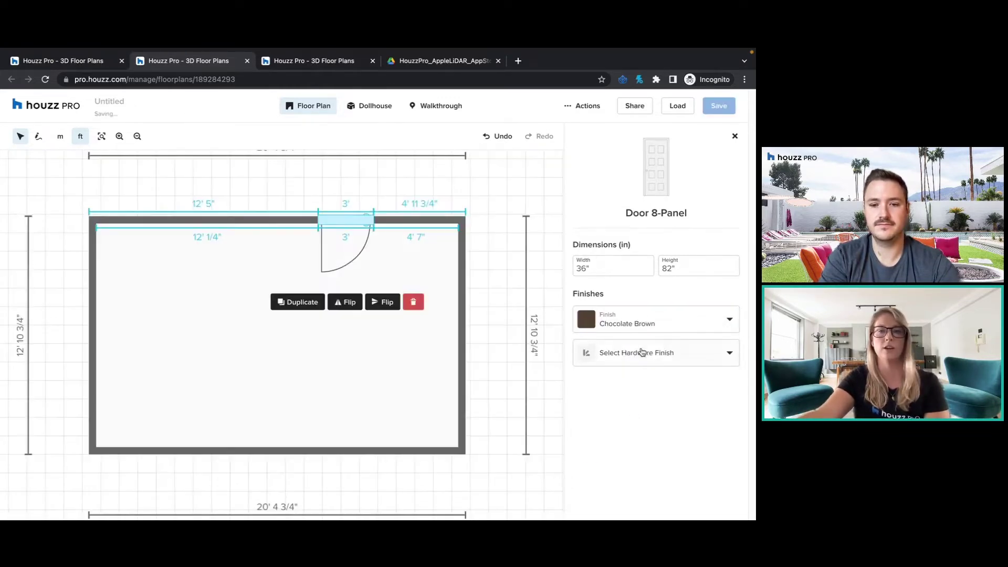
left_click(680, 354)
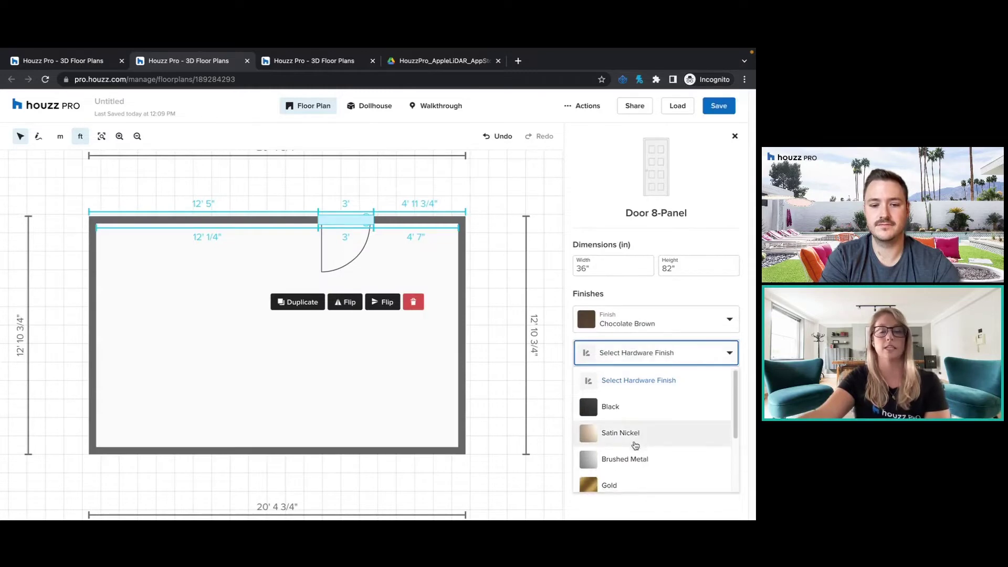
scroll(690, 450, "down", 1)
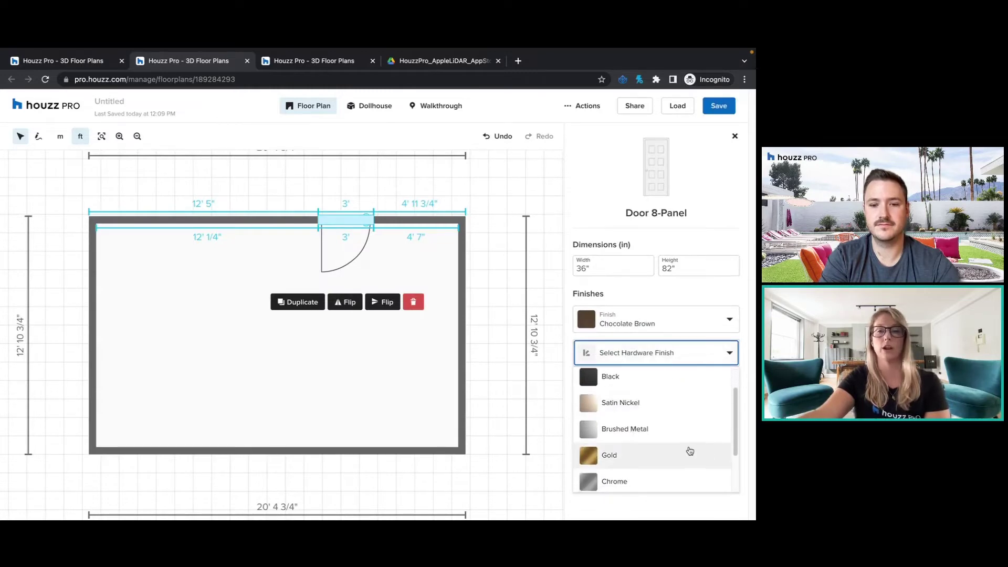
left_click(646, 409)
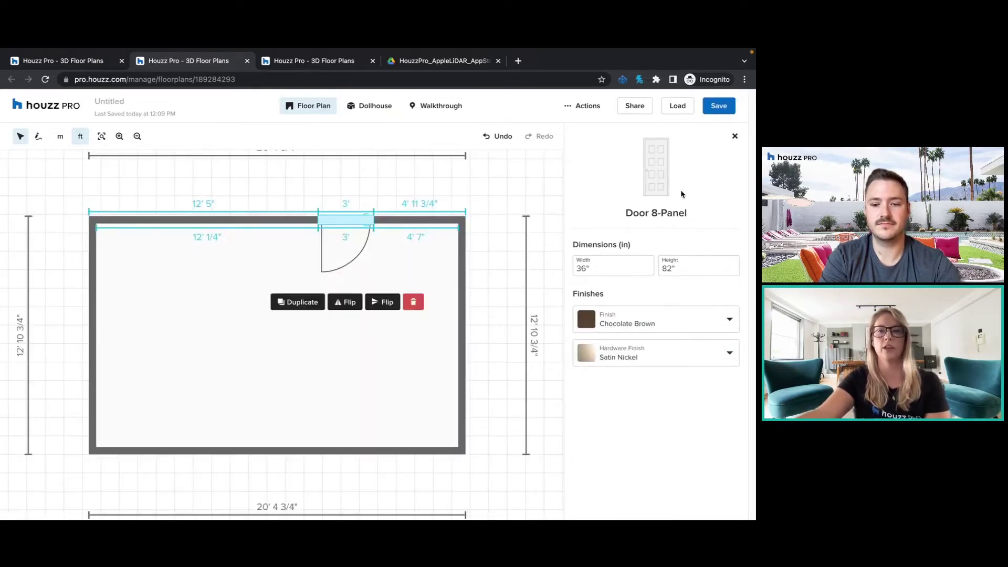
left_click(735, 137)
Add a Slim French Casement 2 Panes window to the room's lower wall, about 7' 9" from the left inside corner.
scroll(610, 223, "up", 1)
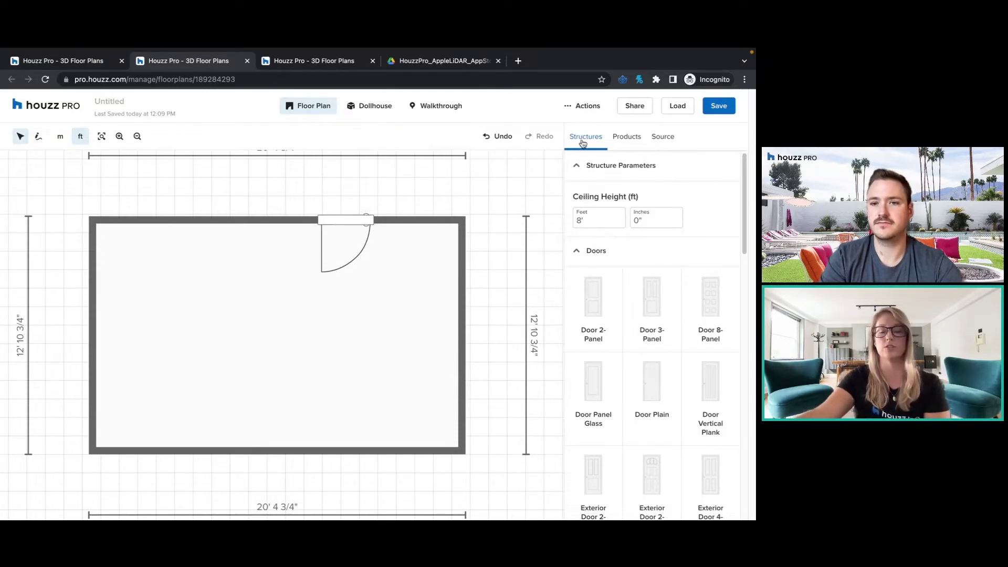
left_click(603, 256)
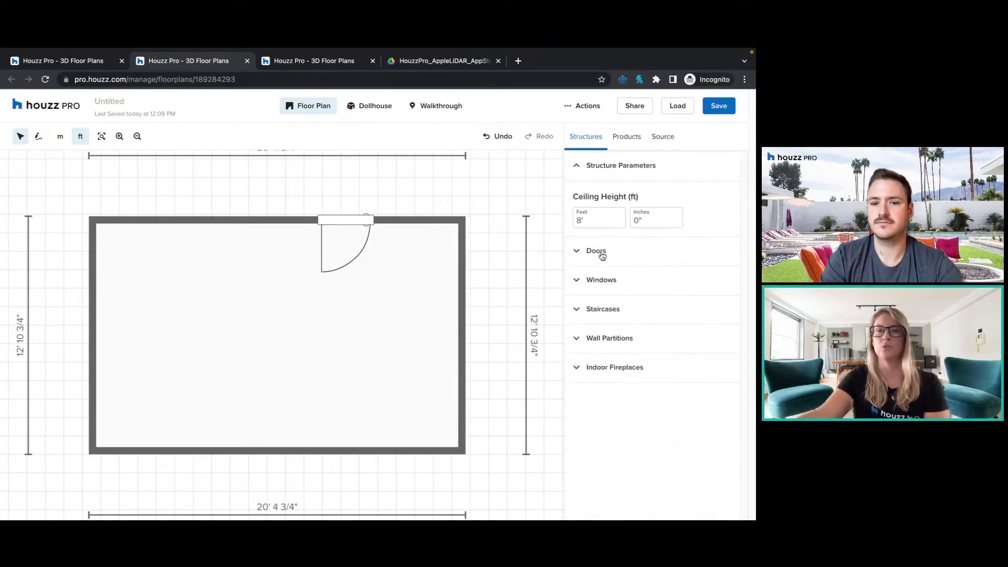
left_click(603, 285)
scroll(653, 333, "down", 3)
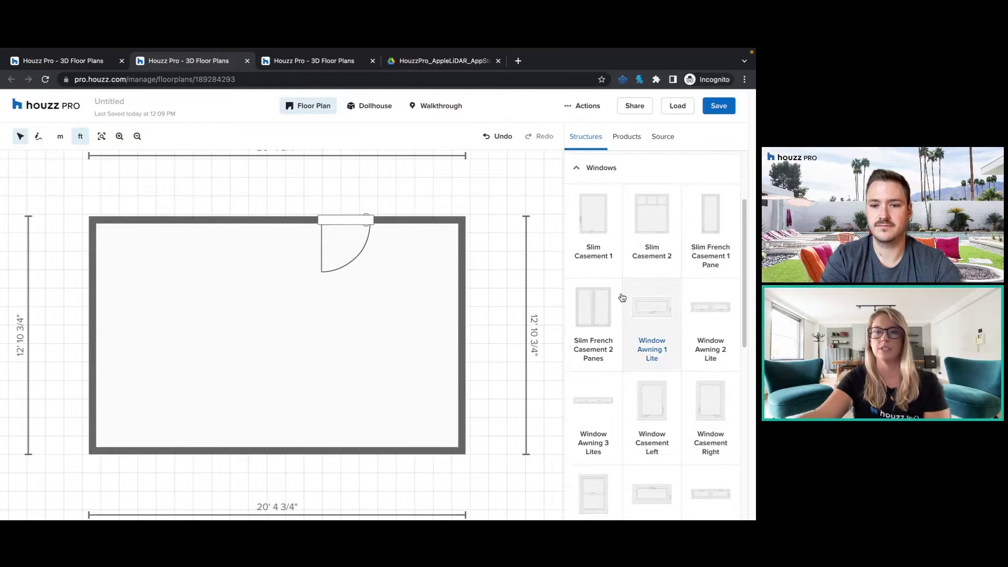
left_click(590, 300)
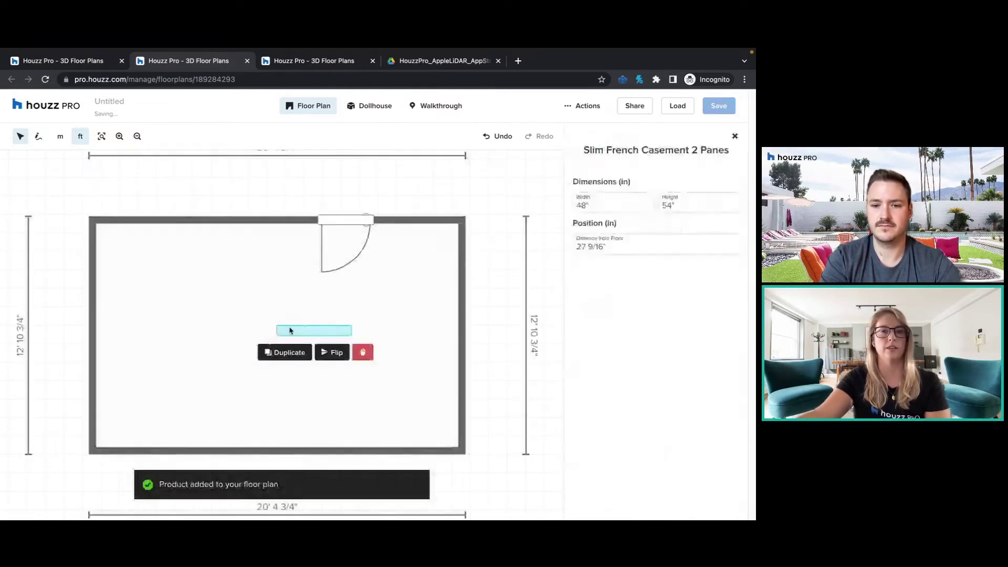
left_click_drag(301, 333, 266, 449)
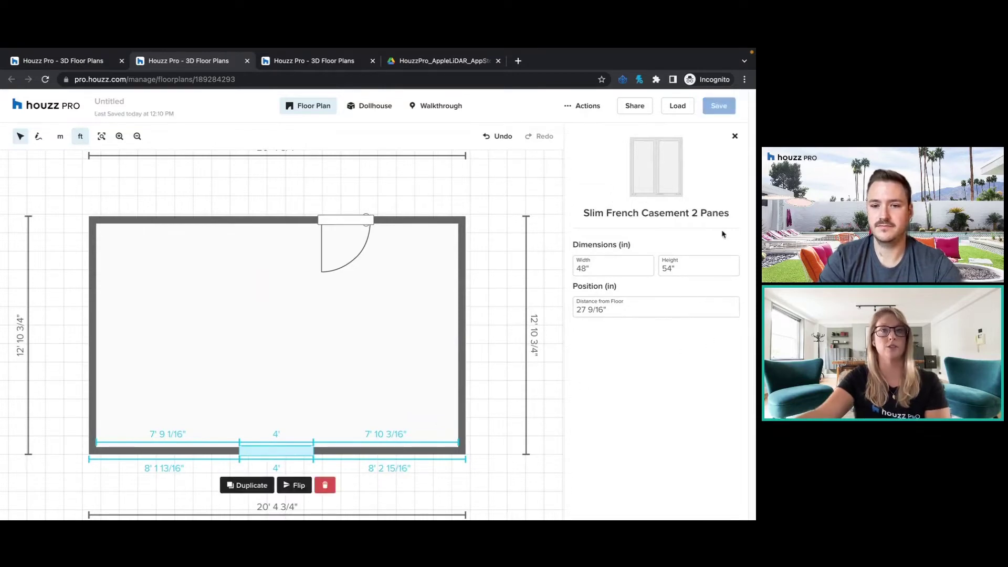
Add a Fireplace With Mantle to the plan and move it over to the room's left wall.
left_click(736, 138)
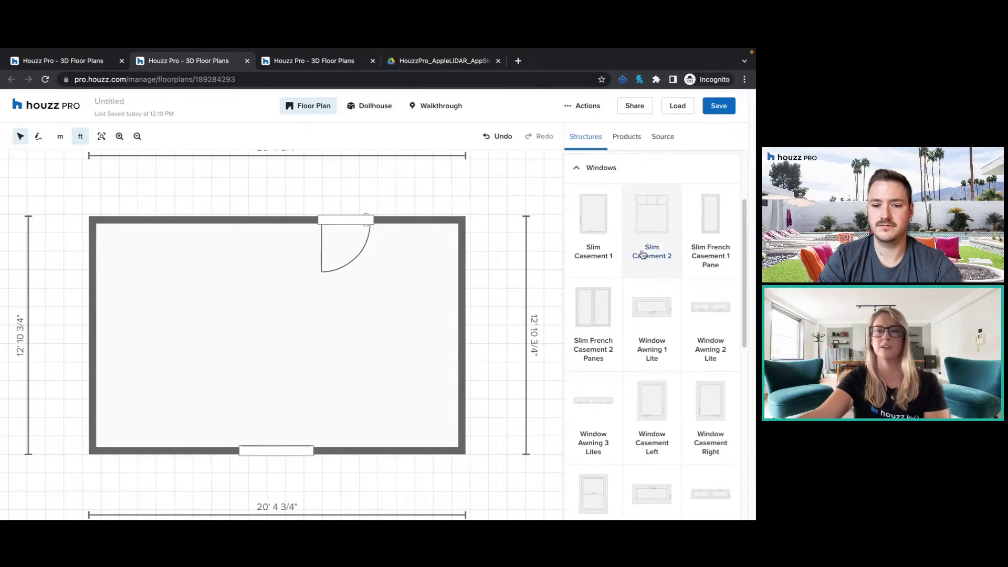
scroll(641, 254, "up", 3)
left_click(596, 281)
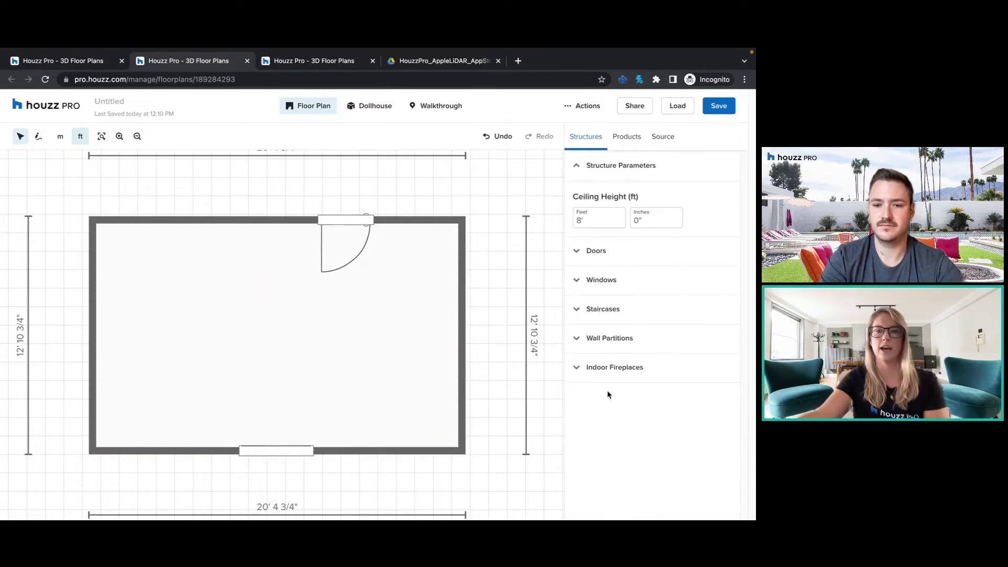
left_click(629, 371)
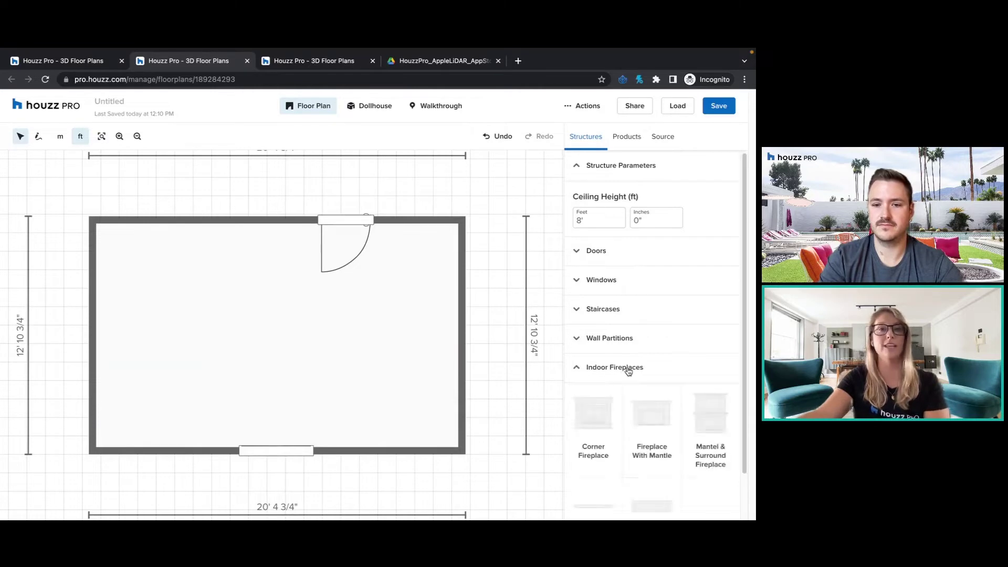
scroll(652, 388, "down", 1)
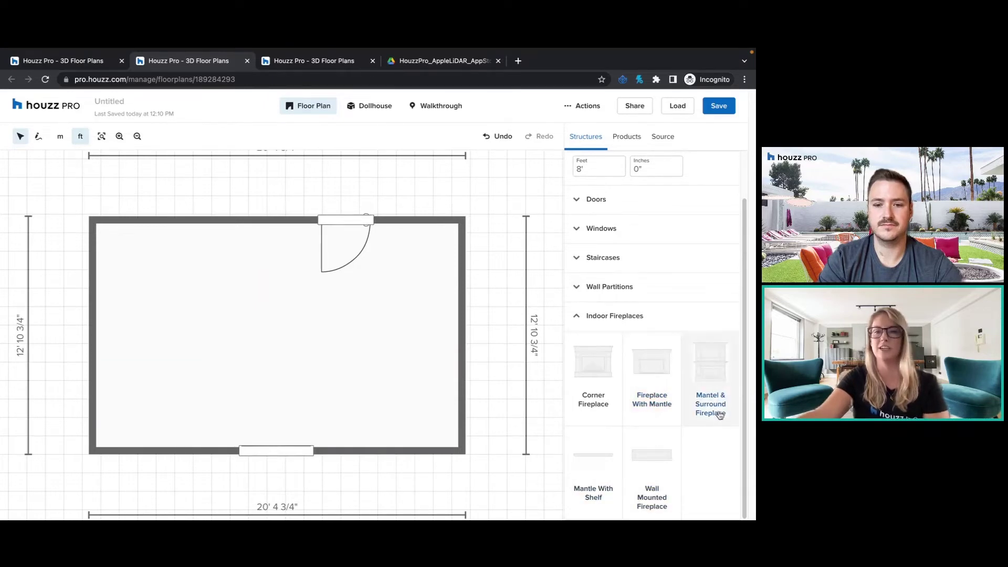
left_click(653, 375)
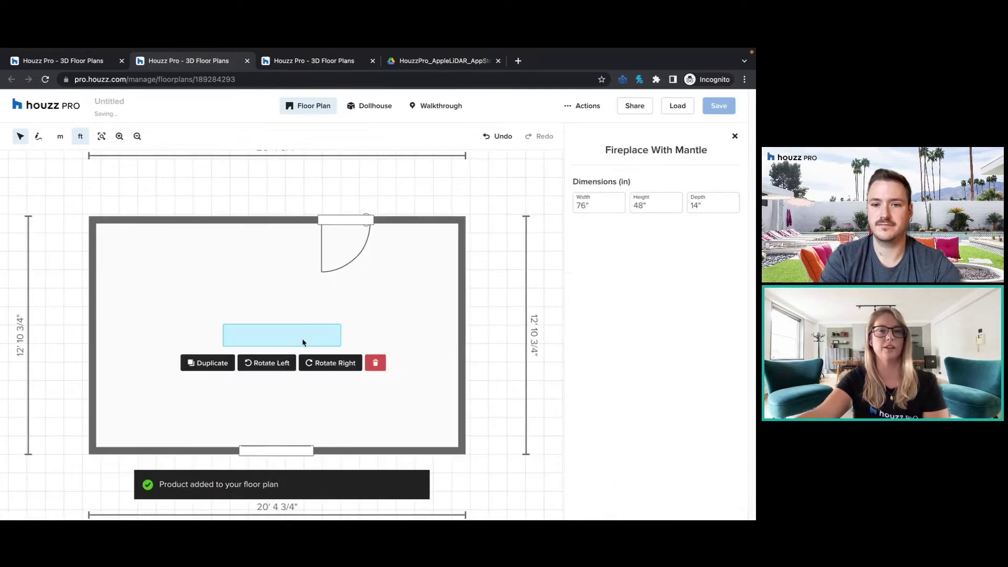
left_click_drag(302, 338, 156, 331)
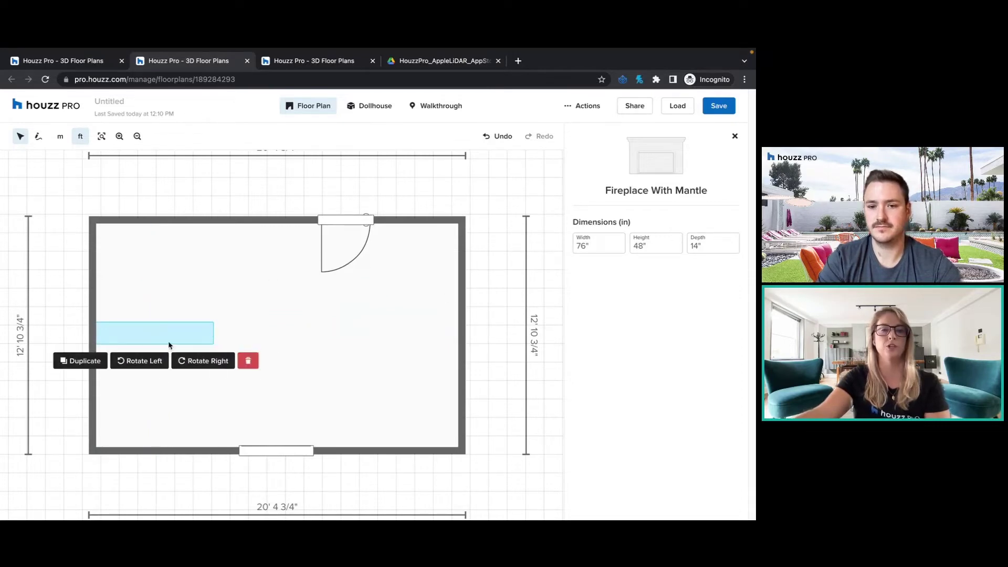
Rotate the fireplace 90° to the left and place it flush against the middle of the room's left wall.
left_click(134, 368)
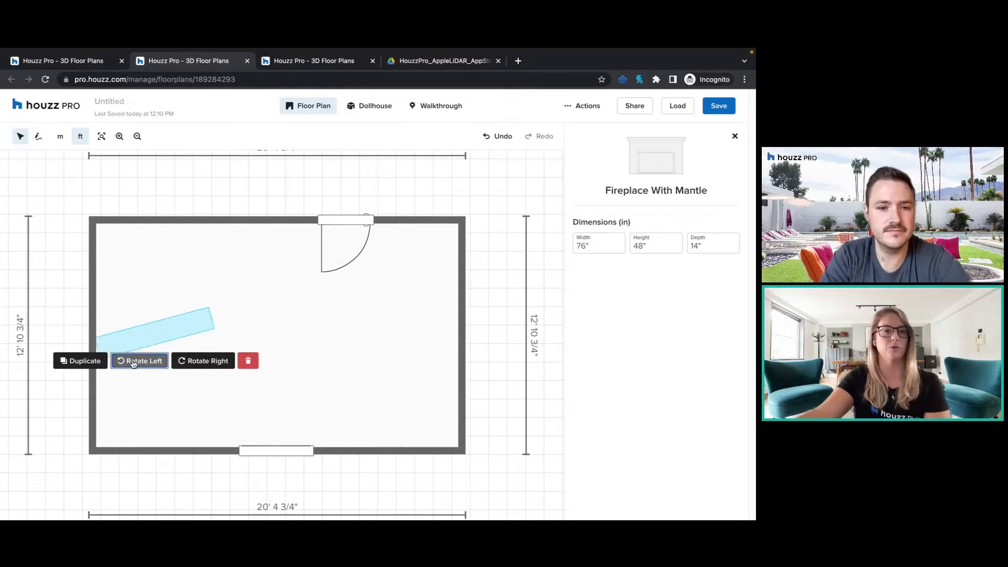
left_click(134, 364)
left_click(133, 364)
left_click(134, 364)
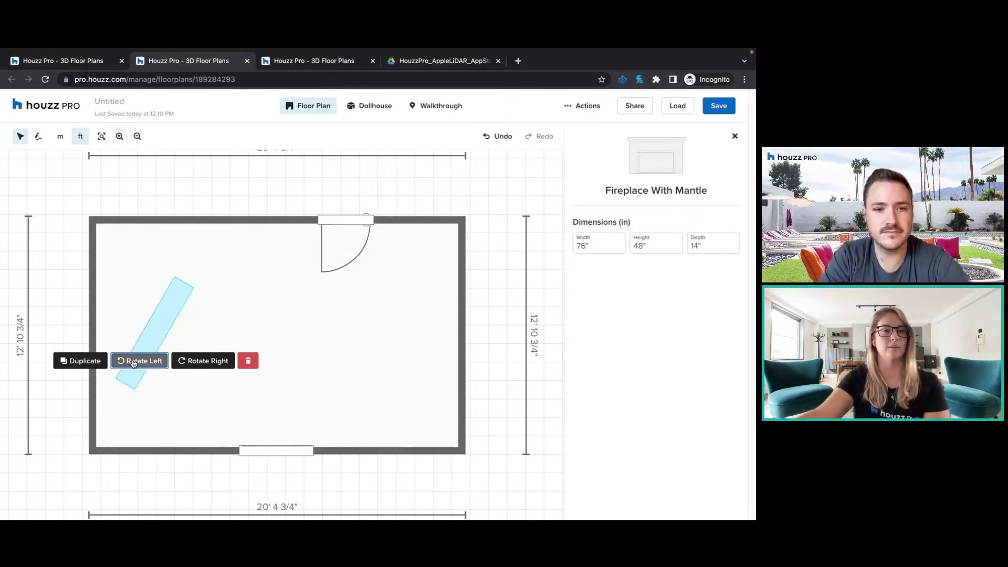
left_click(134, 364)
left_click(134, 364)
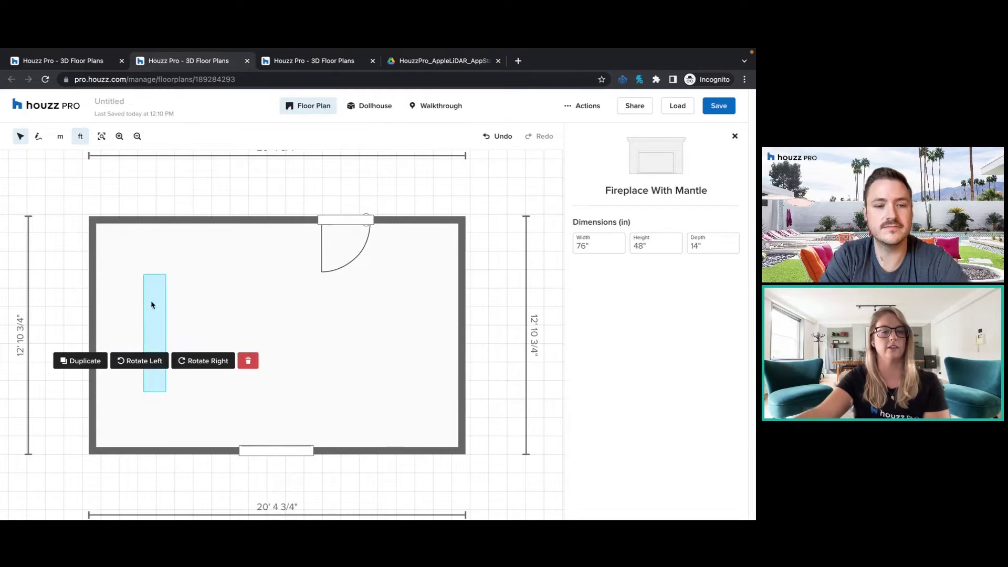
left_click_drag(151, 305, 108, 306)
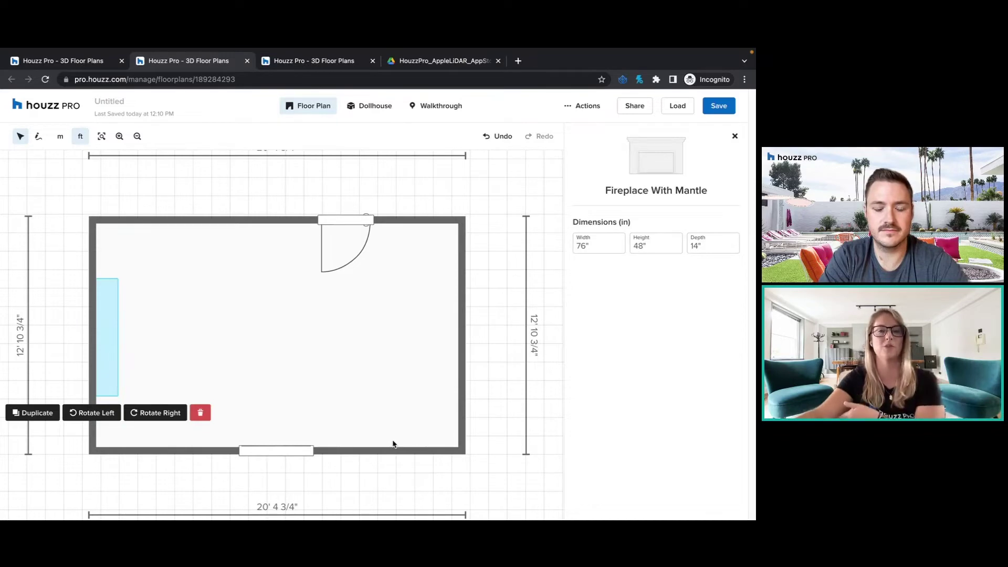
Inspect the door, window and fireplace from several sides in the Dollhouse view, and return to the floor plan.
left_click(366, 104)
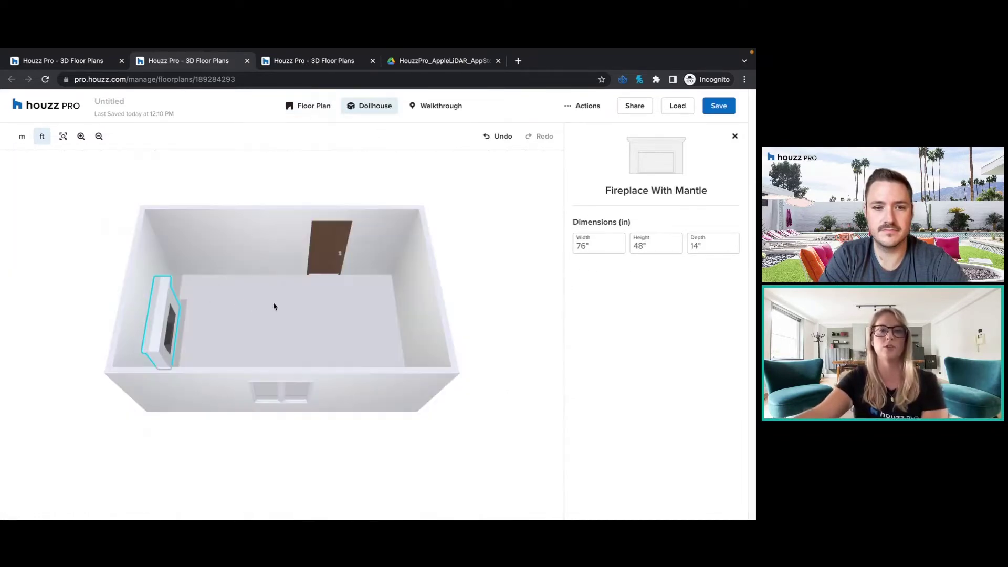
left_click_drag(275, 306, 117, 313)
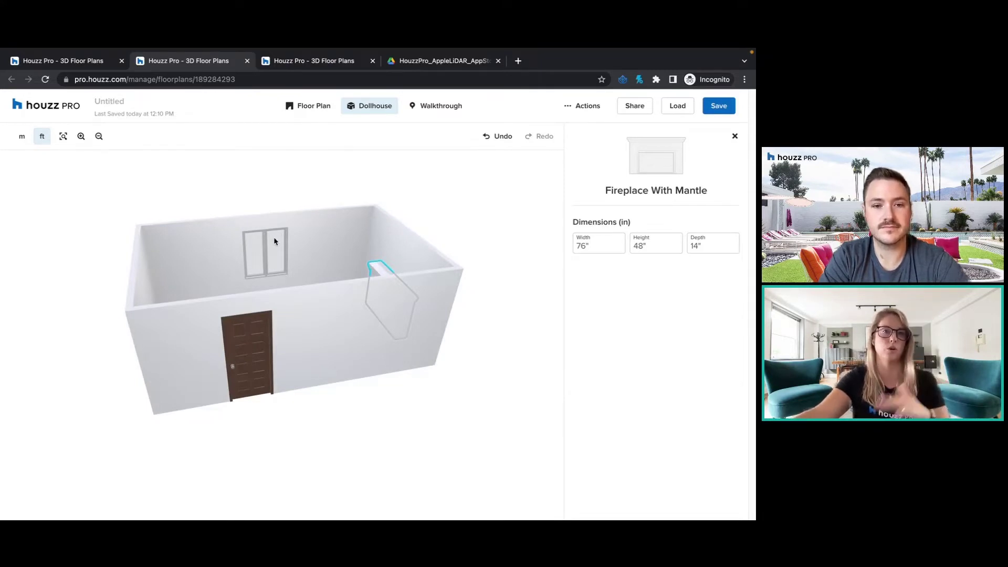
left_click_drag(210, 267, 293, 285)
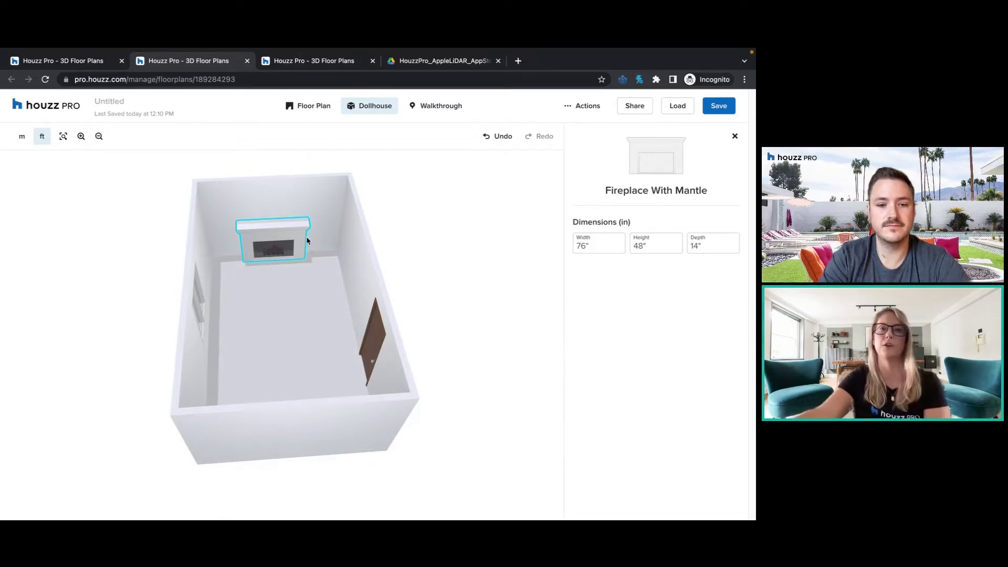
left_click_drag(265, 281, 339, 374)
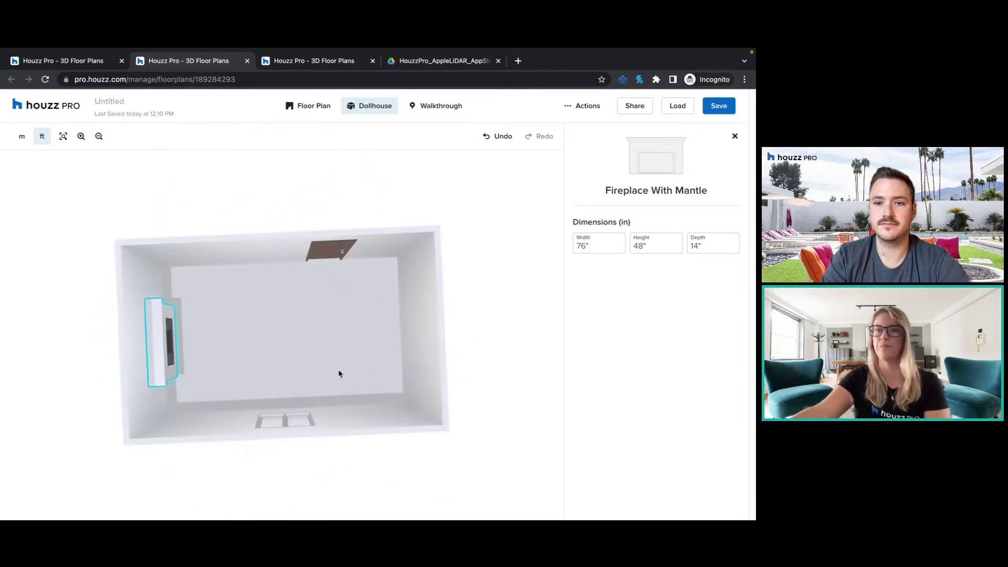
left_click(313, 110)
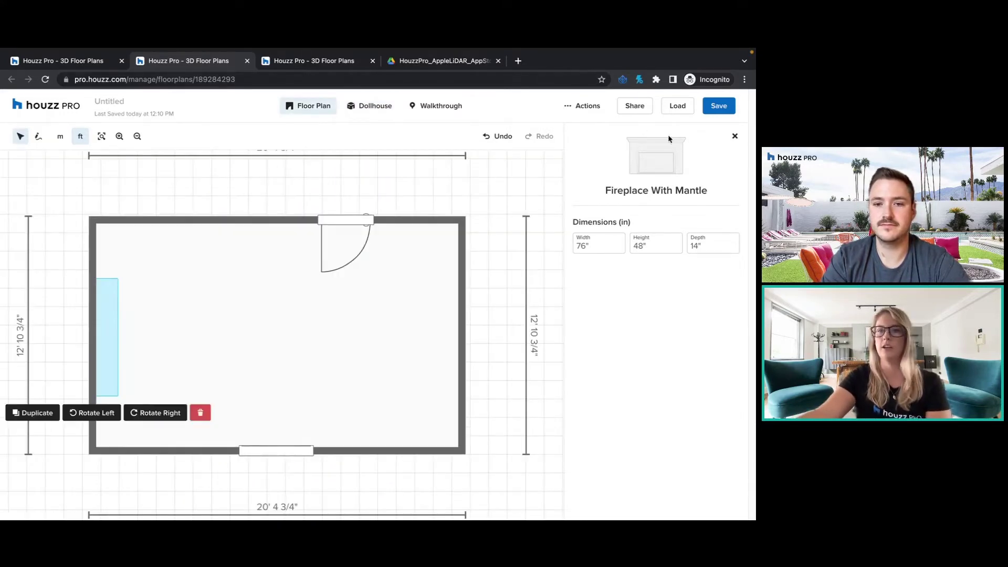
Browse the available wall partitions and staircases among the structure elements.
left_click(735, 136)
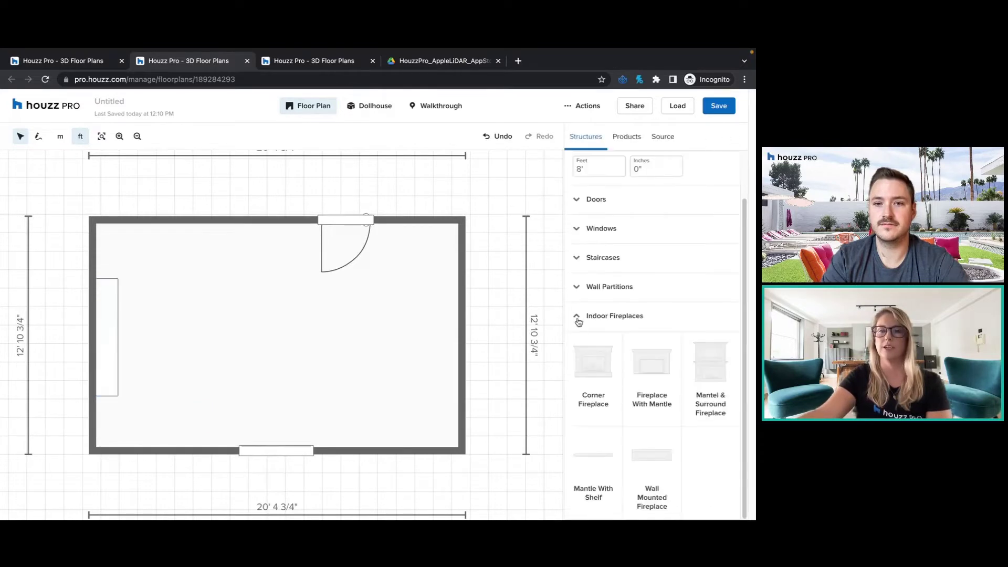
left_click(615, 318)
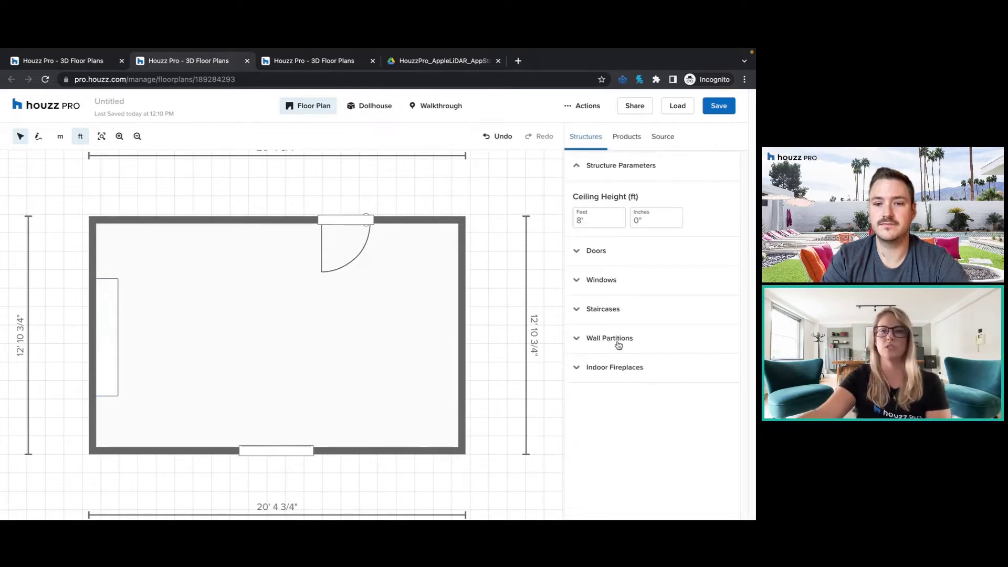
left_click(619, 339)
scroll(657, 313, "down", 3)
scroll(619, 308, "up", 3)
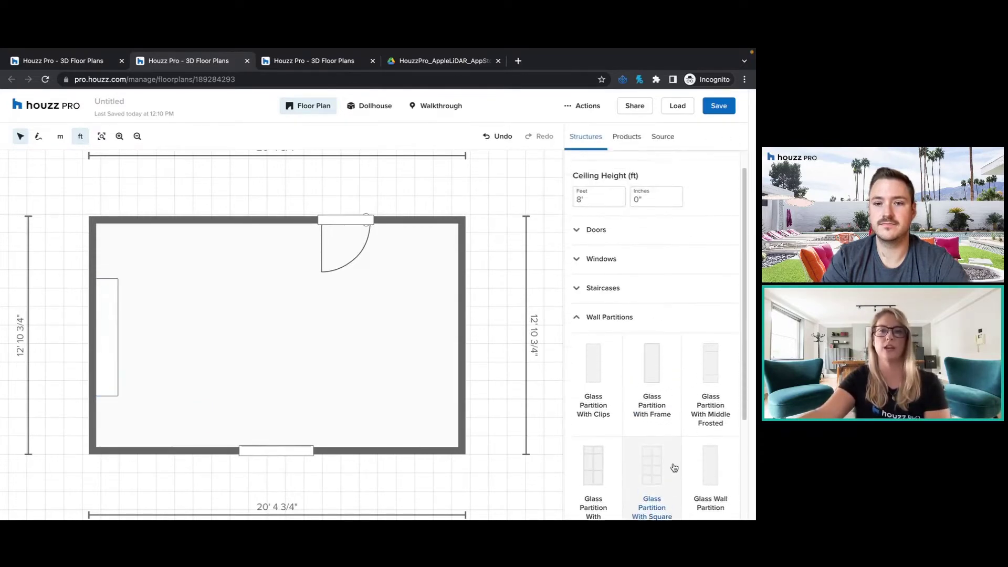
left_click(592, 302)
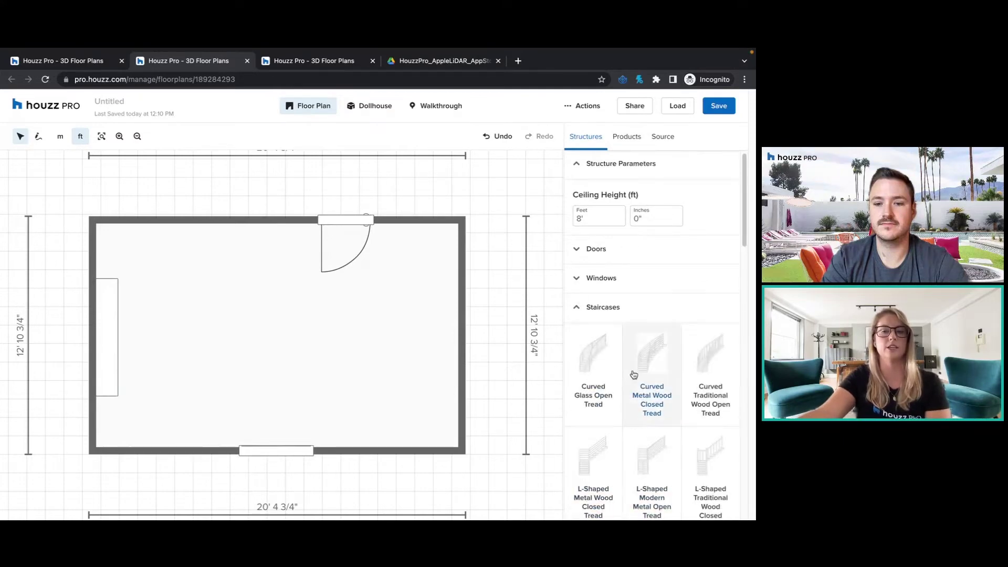
scroll(645, 420, "down", 2)
scroll(693, 342, "down", 1)
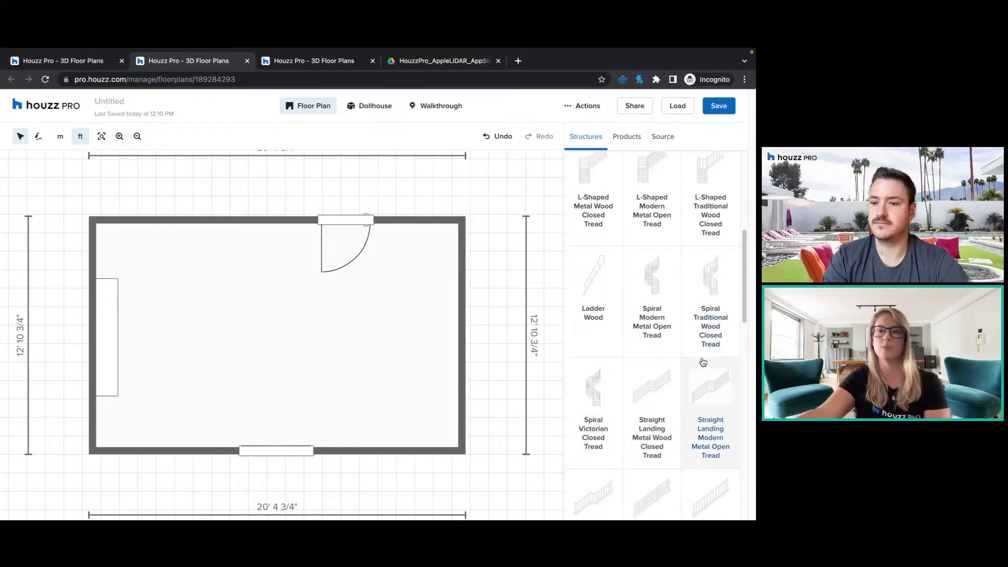
scroll(711, 399, "up", 5)
left_click(604, 310)
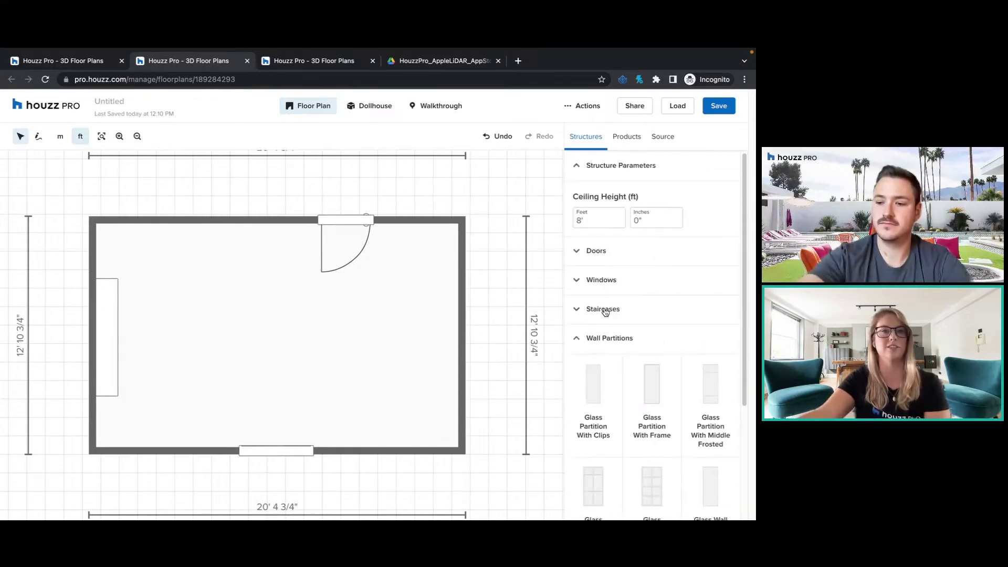
left_click(578, 166)
Add an Accent Chair from Living Room Furniture and place it in front of the fireplace's upper end.
left_click(626, 138)
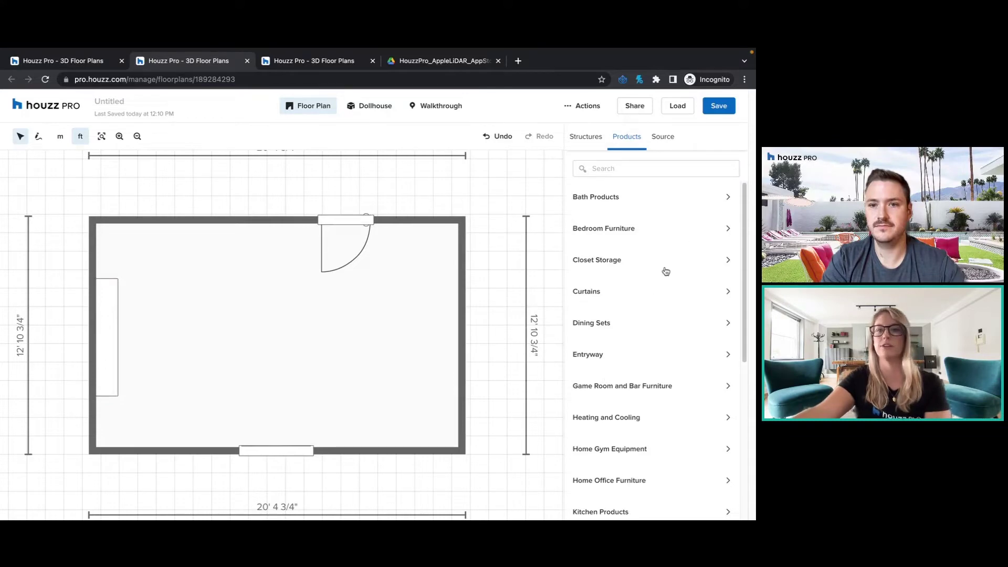
scroll(663, 368, "down", 1)
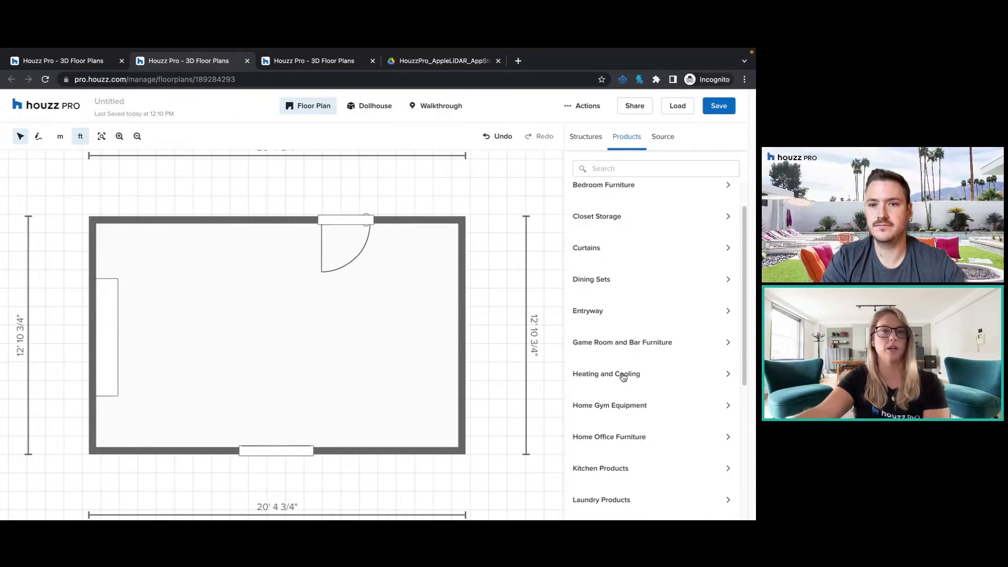
scroll(660, 305, "down", 3)
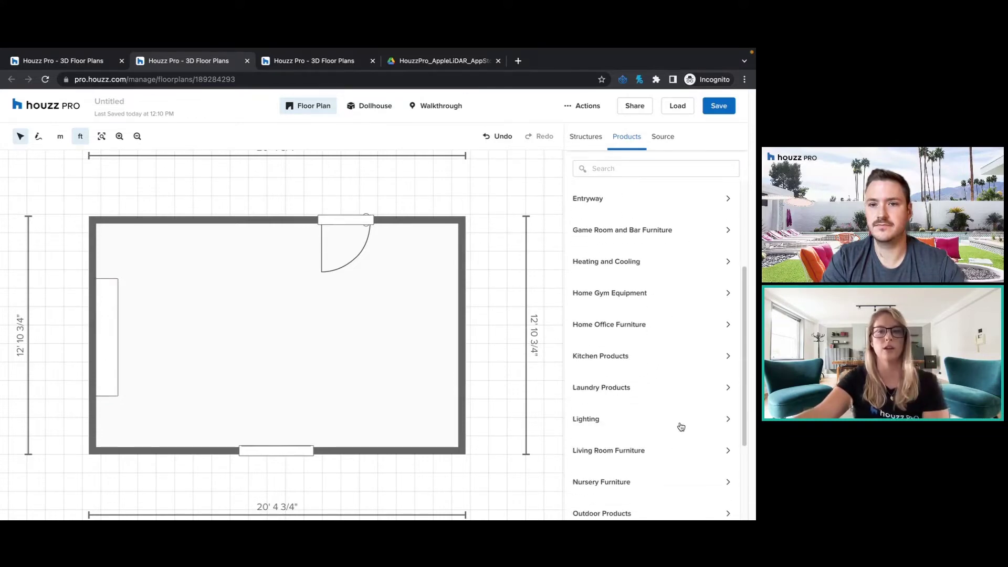
left_click(614, 451)
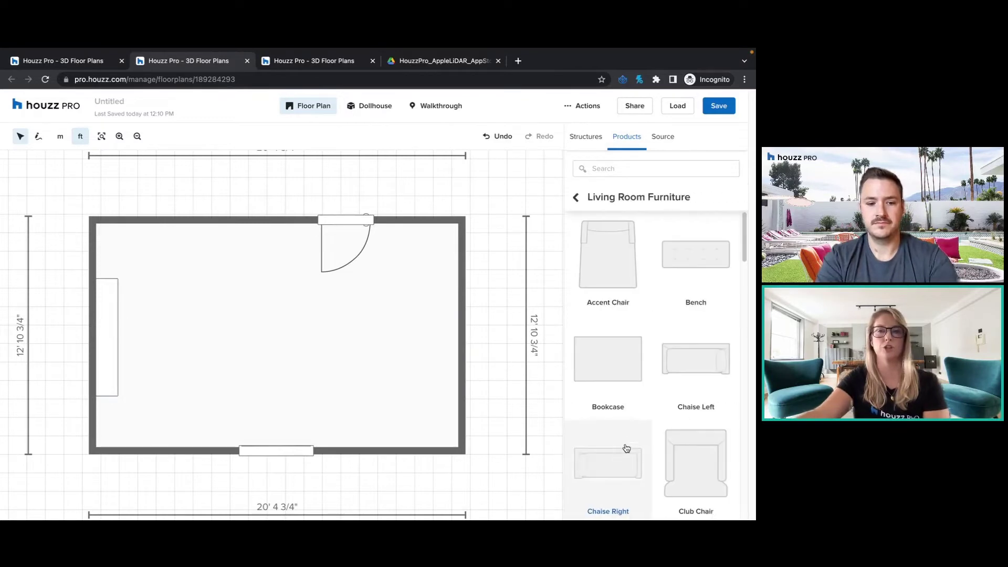
left_click(608, 257)
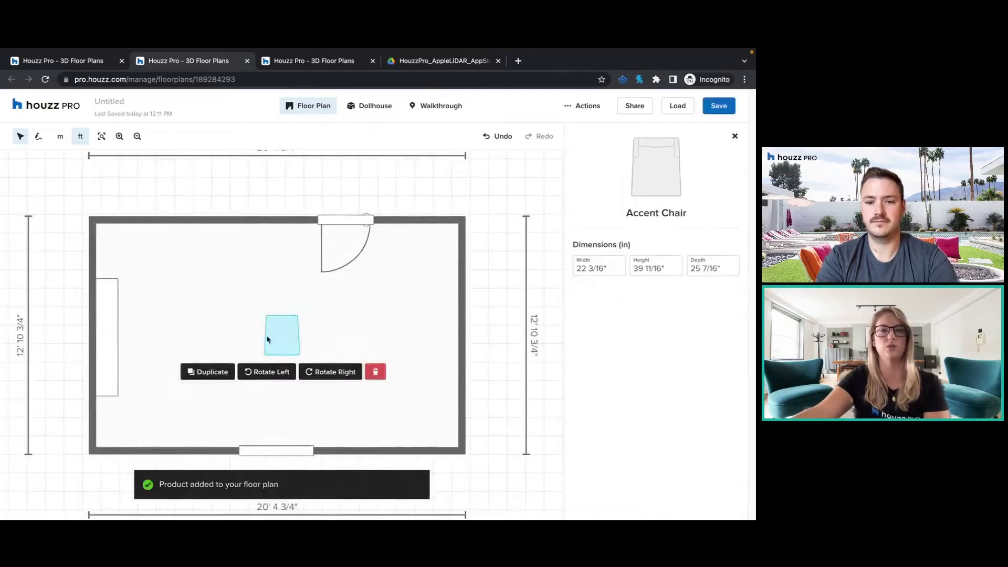
left_click_drag(269, 335, 184, 292)
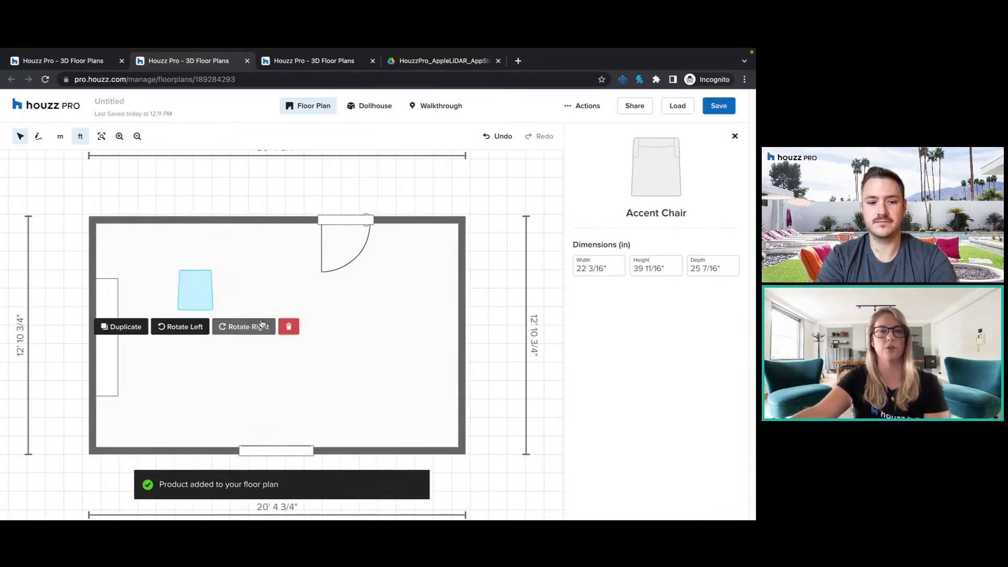
Rotate the accent chair about 60° to the right.
left_click(246, 327)
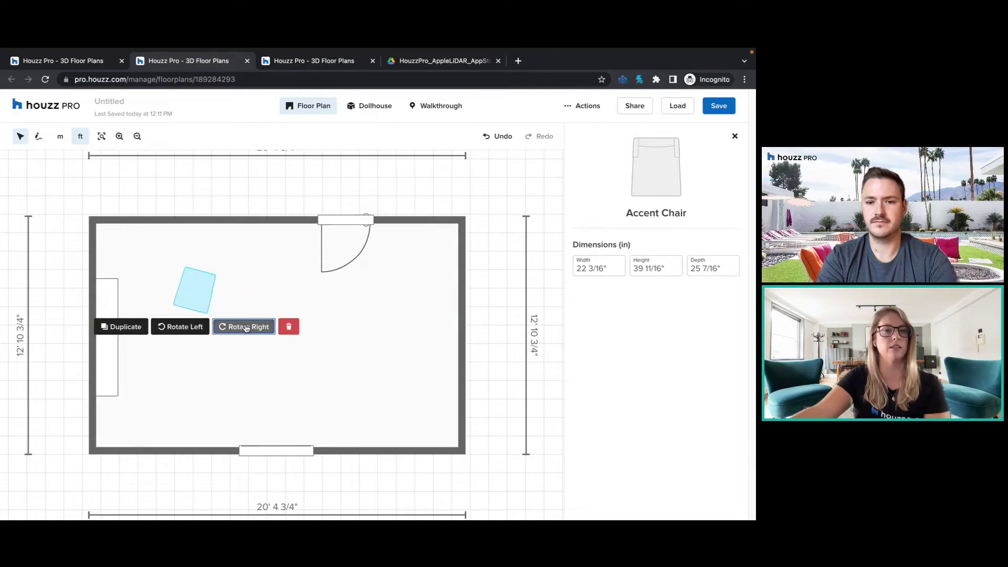
double_click(244, 328)
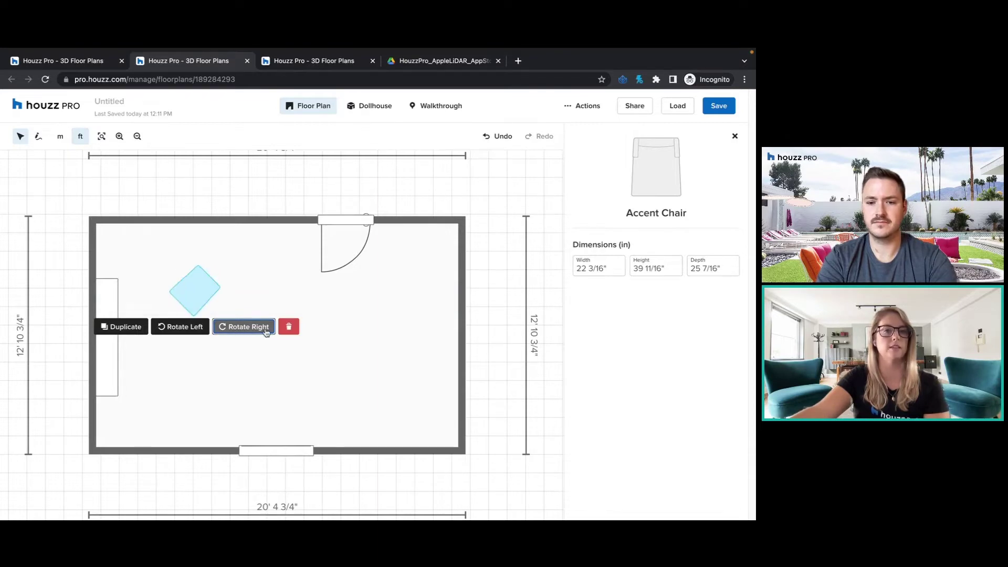
left_click(234, 330)
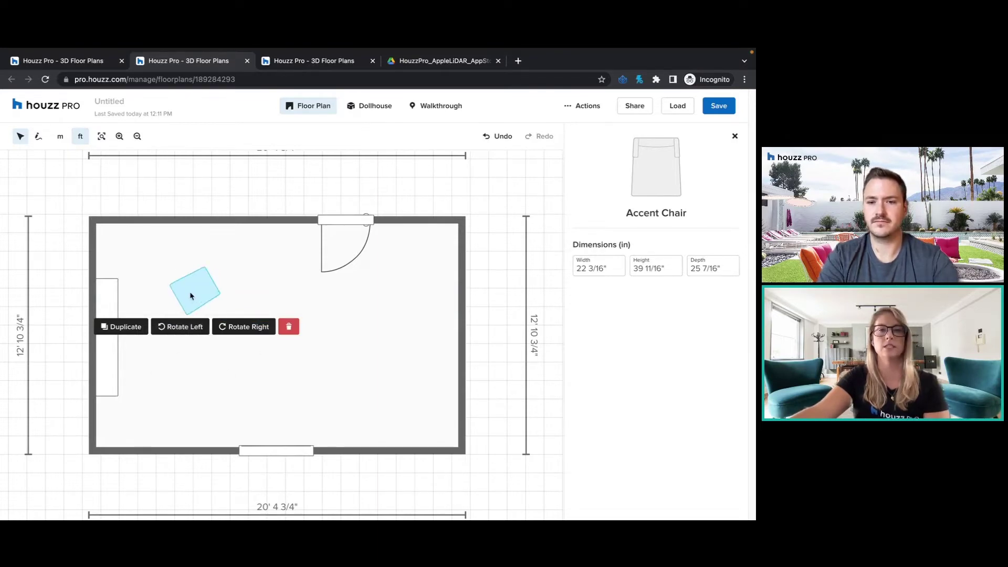
Duplicate the accent chair, place the copy directly below the original, and rotate it about 45° to the right.
left_click(123, 329)
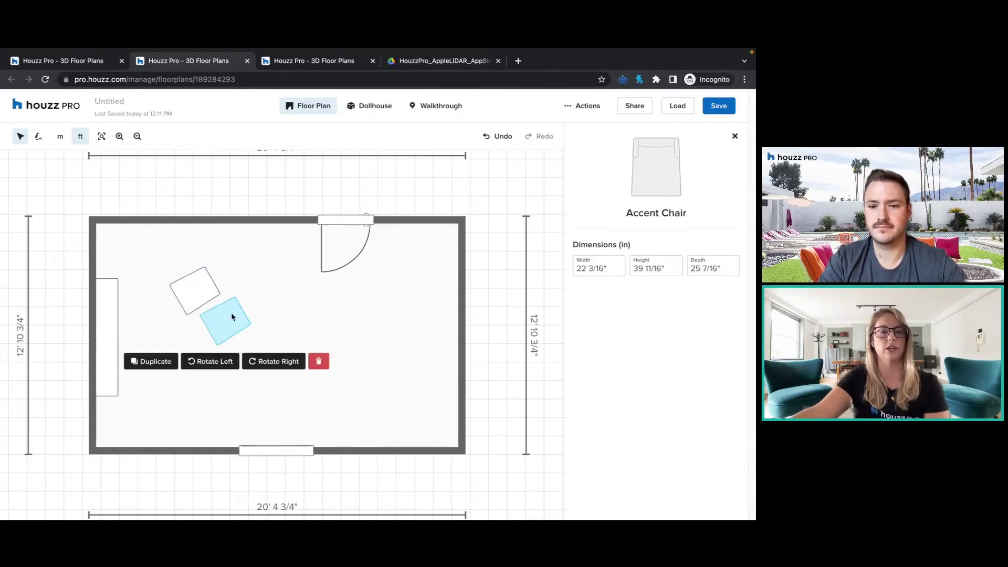
left_click_drag(232, 317, 207, 361)
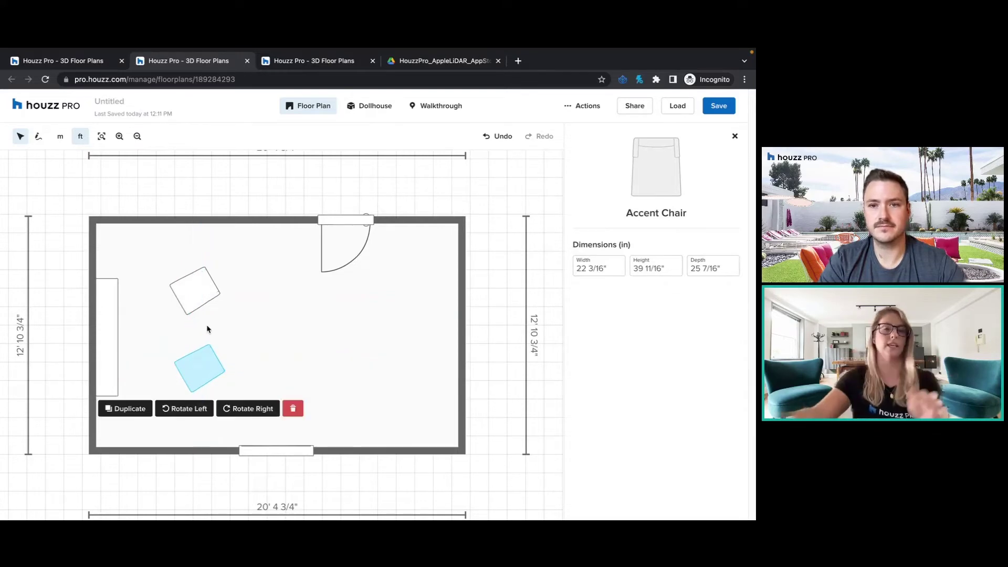
left_click(241, 409)
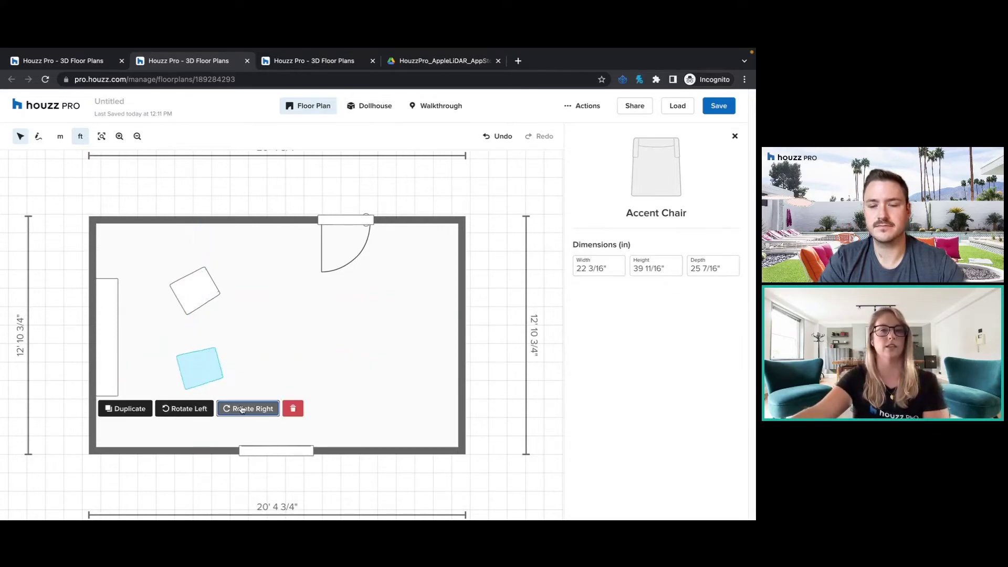
left_click(241, 409)
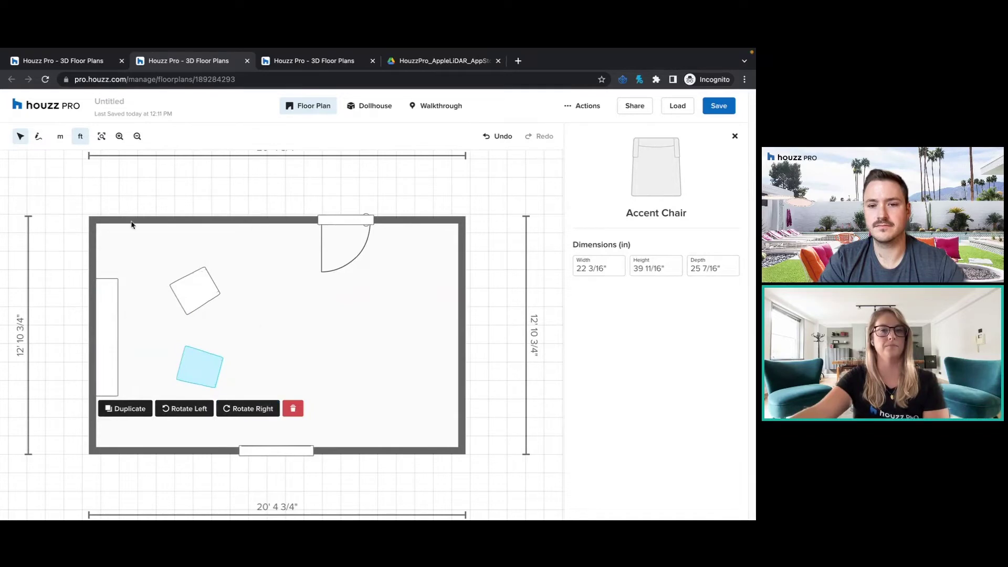
left_click(272, 358)
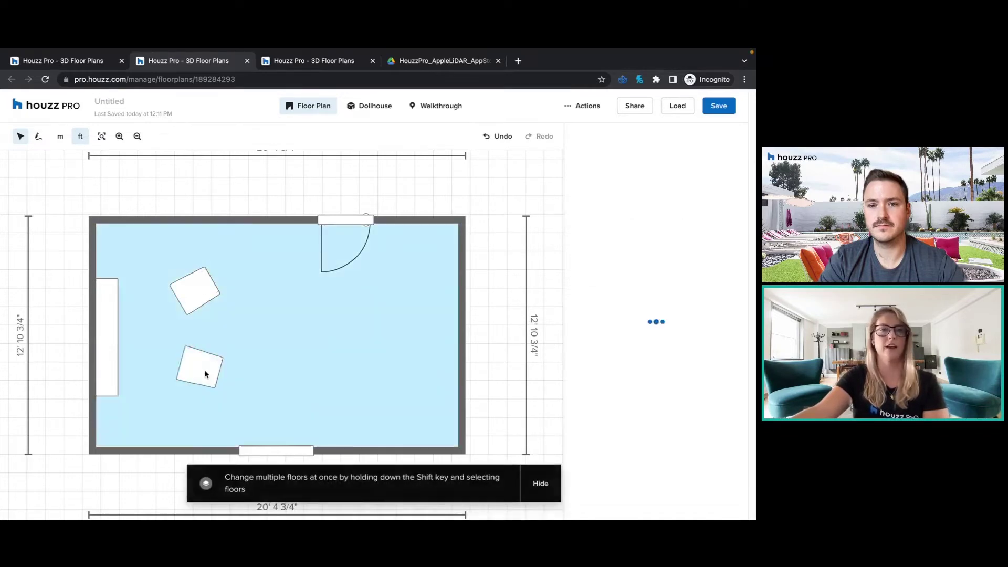
Move both accent chairs slightly down and closer to the fireplace.
left_click_drag(203, 378, 197, 391)
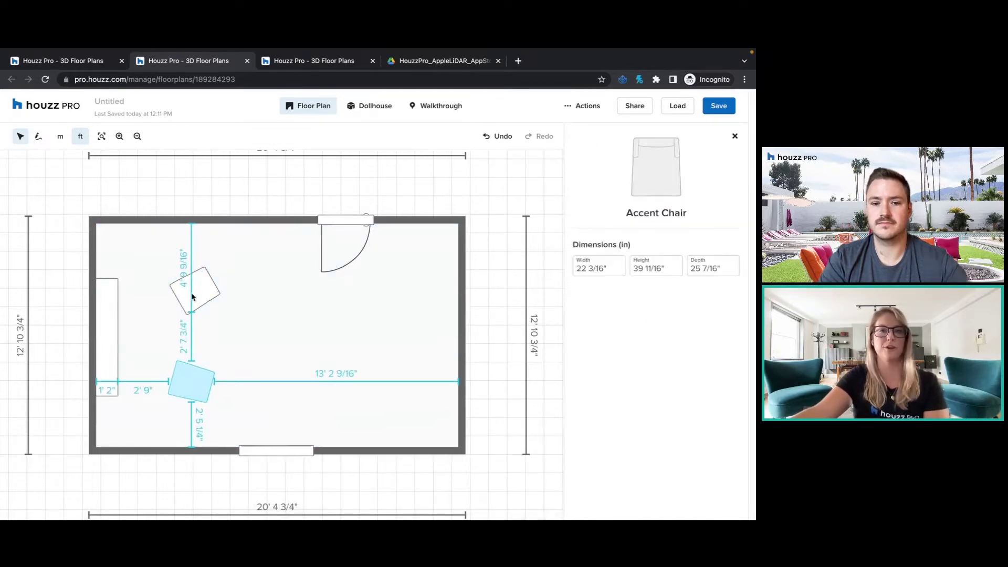
left_click_drag(198, 292, 190, 303)
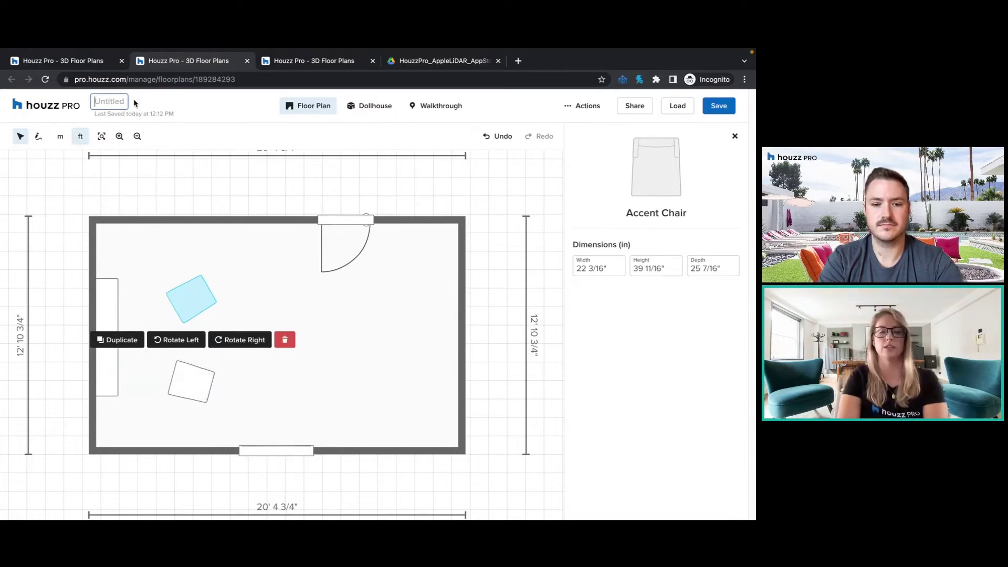
Rename the floor plan as "Sitting Area with Fireplace".
type("Sittin")
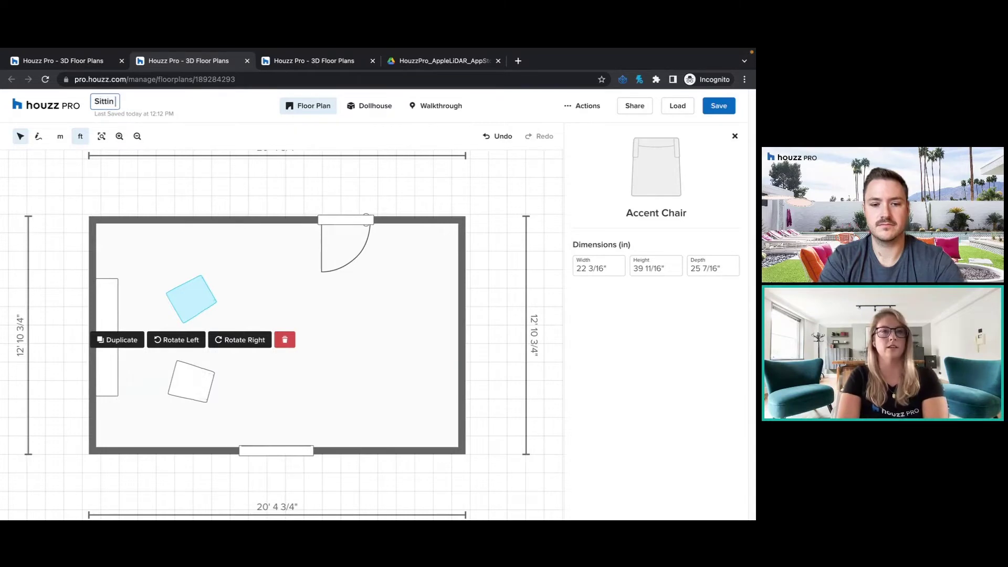
type("g Area with Fireplace")
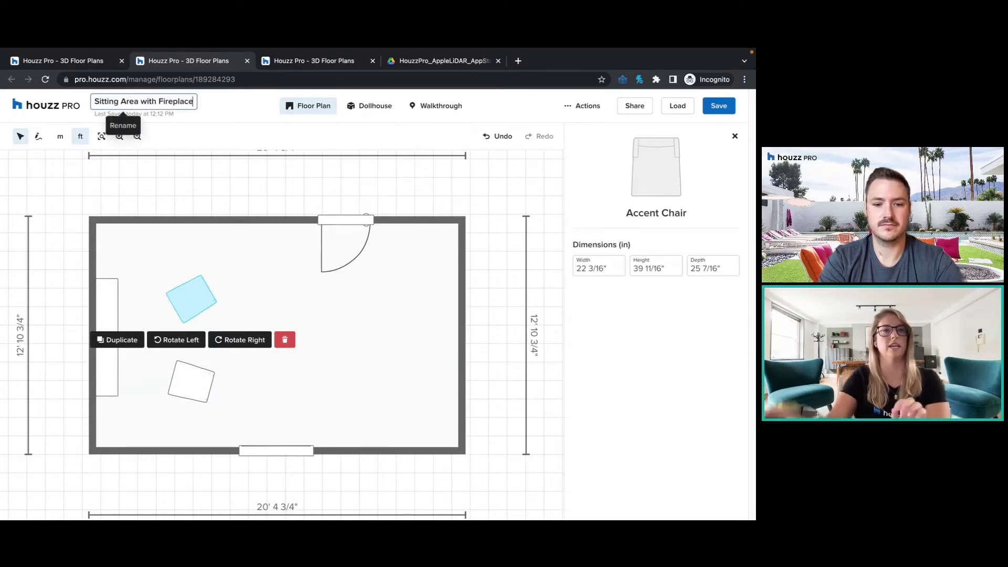
left_click(656, 387)
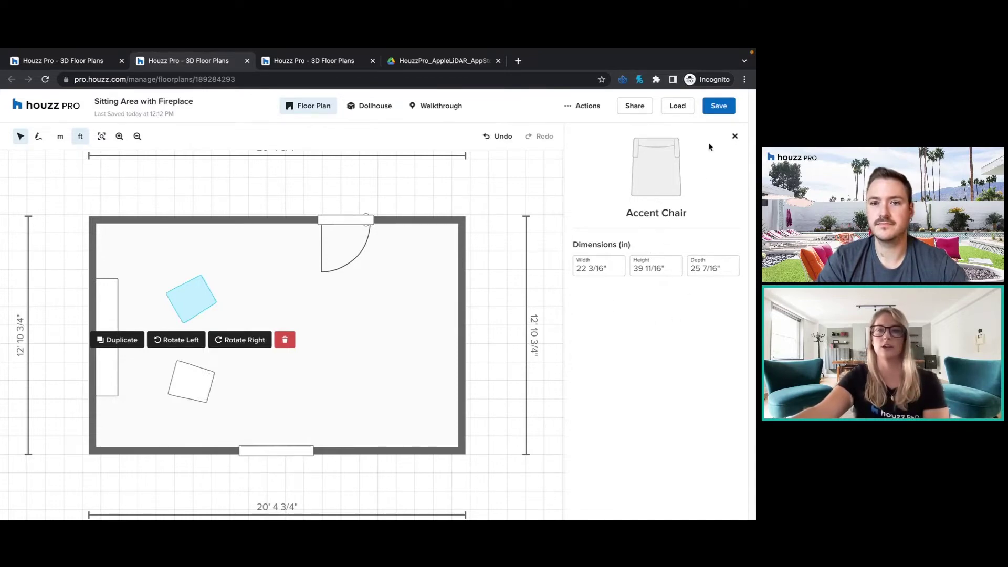
Add a Bookcase from Living Room Furniture and place it against the fireplace wall, just above the fireplace.
left_click(735, 137)
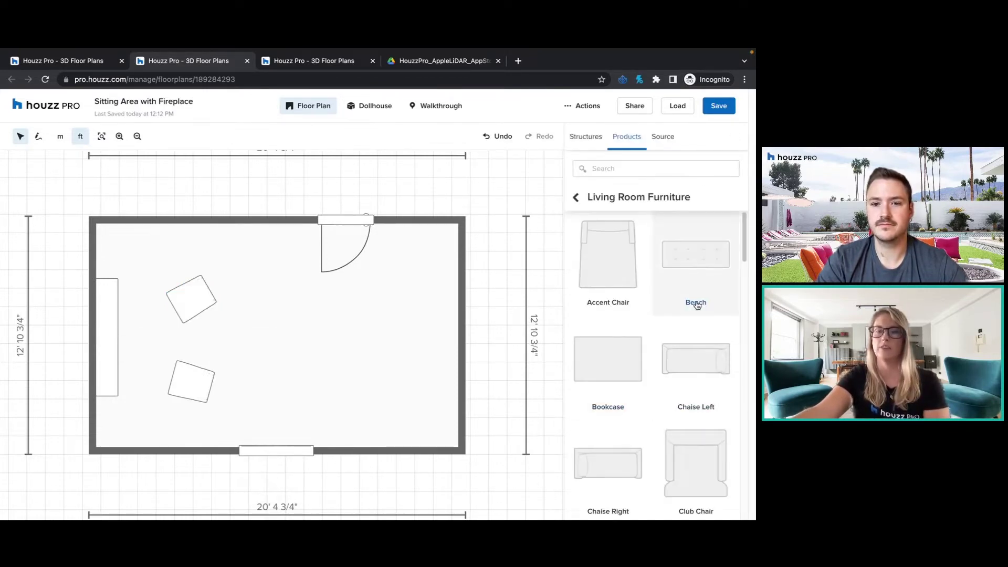
scroll(684, 292, "down", 1)
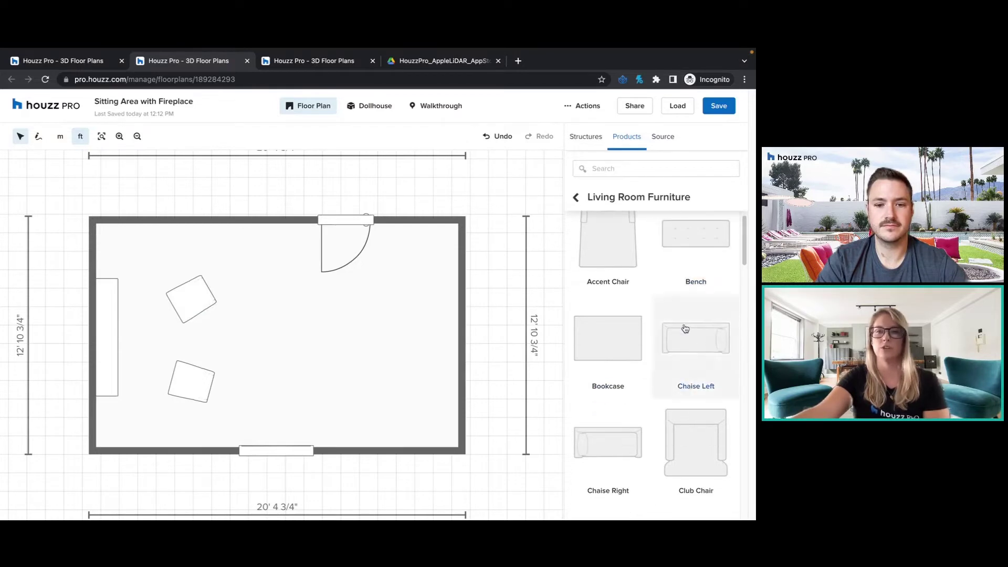
scroll(699, 462, "down", 1)
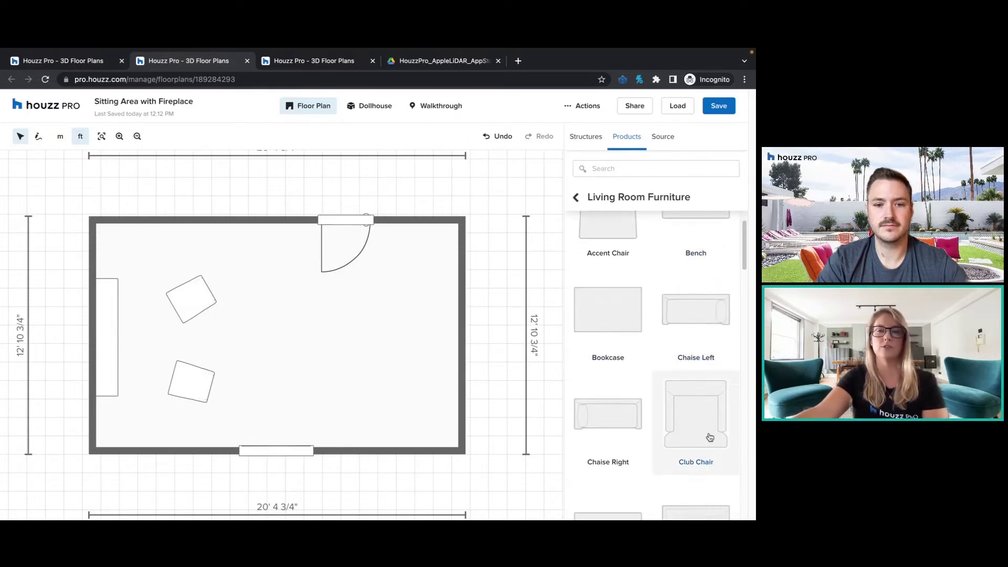
left_click(622, 324)
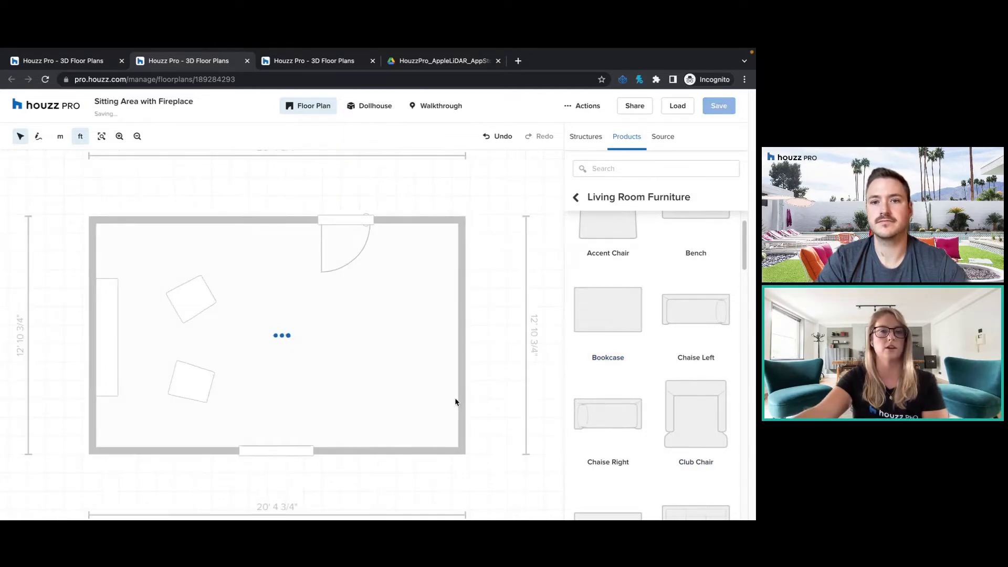
left_click_drag(279, 340, 92, 292)
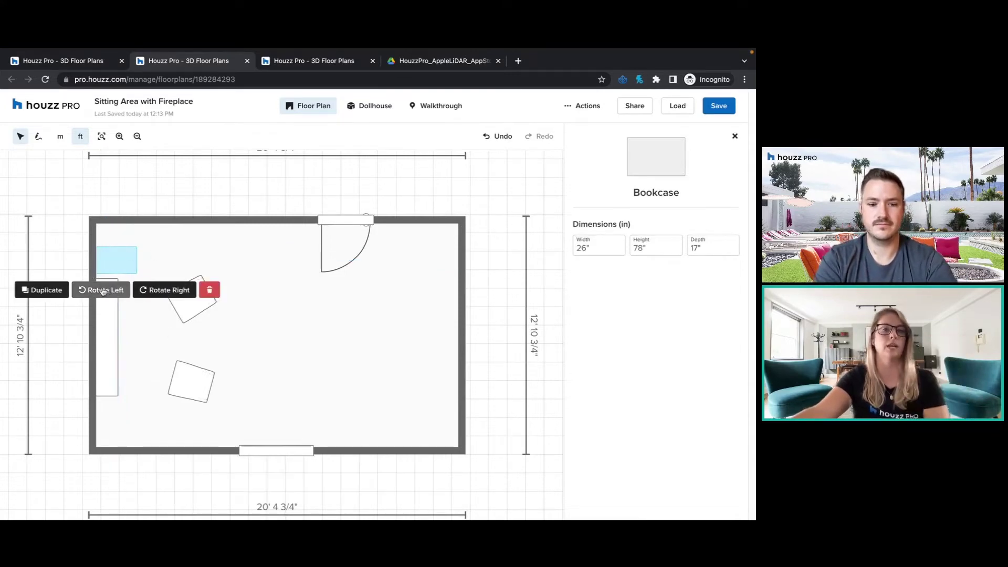
Rotate the bookcase 90° to the left and set it flush against the wall beside the fireplace's upper end.
left_click(103, 290)
left_click(103, 290)
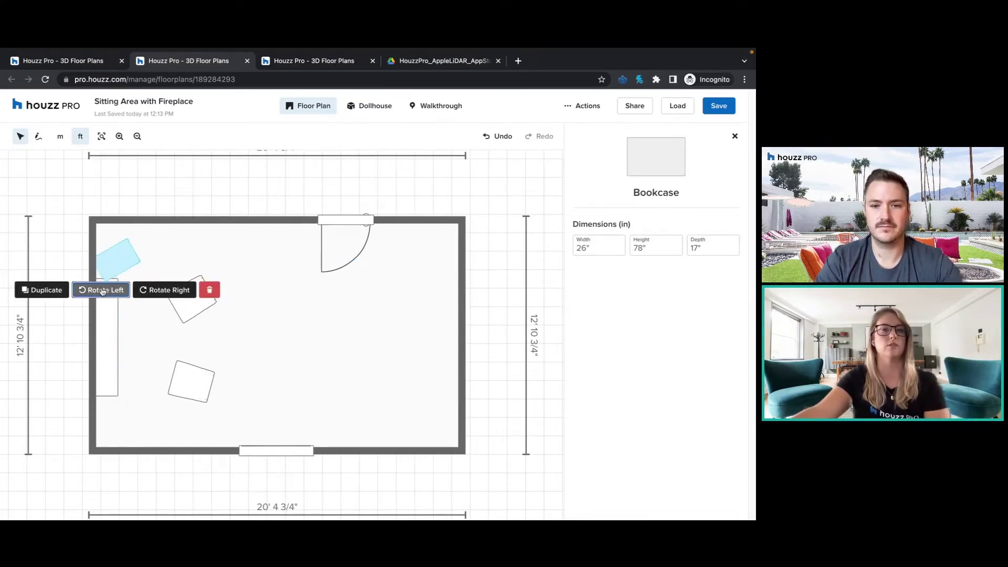
left_click(103, 291)
left_click(102, 290)
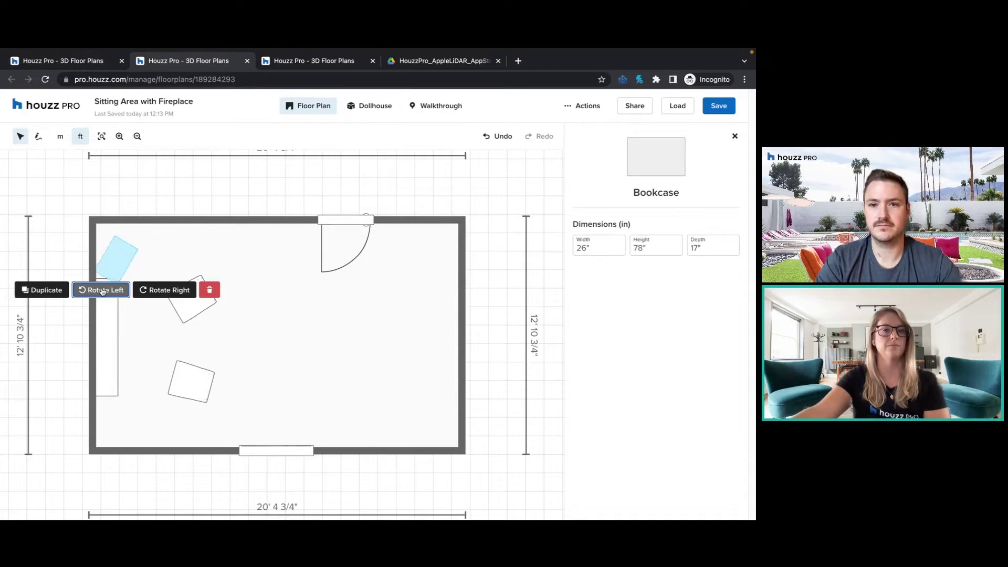
left_click(103, 290)
left_click(110, 289)
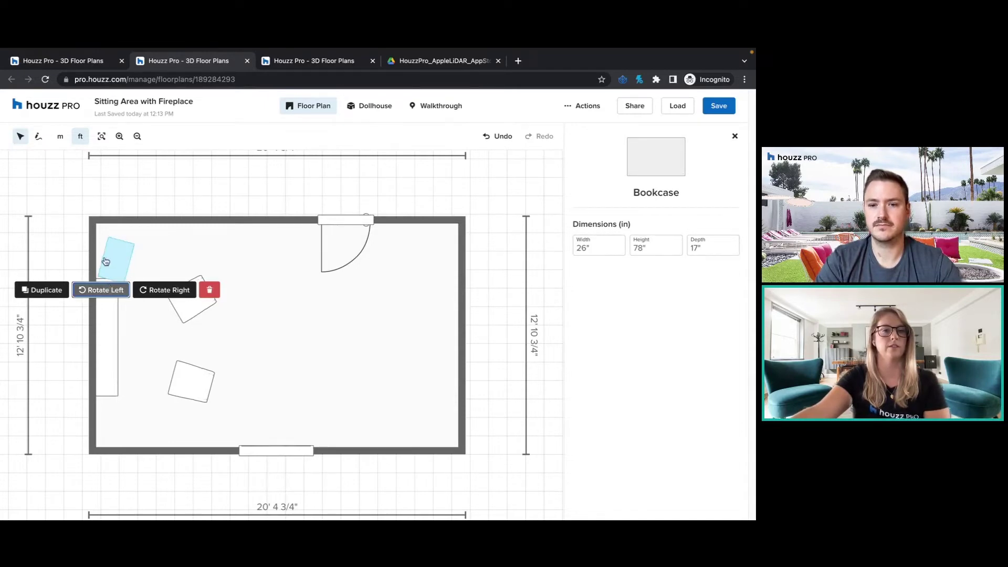
left_click_drag(108, 268, 101, 261)
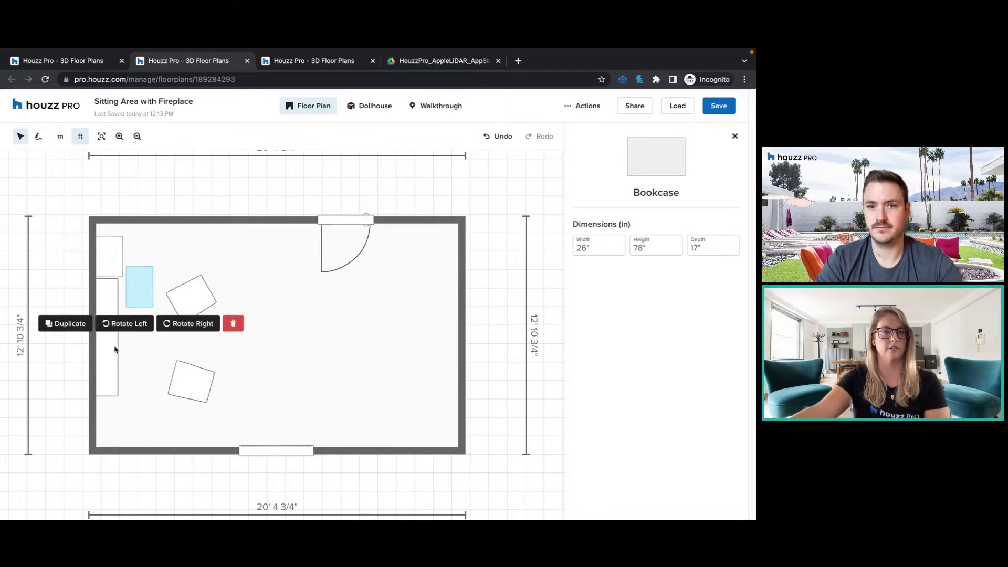
Duplicate the bookcase and place the copy against the same wall, directly below the fireplace's lower end.
left_click_drag(135, 278, 101, 408)
left_click(101, 421)
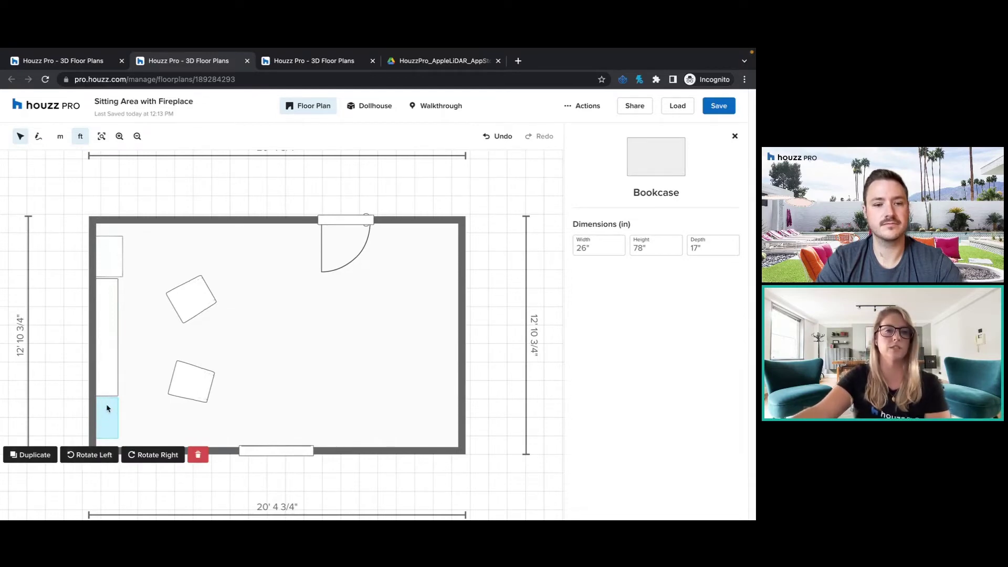
left_click_drag(108, 413, 105, 387)
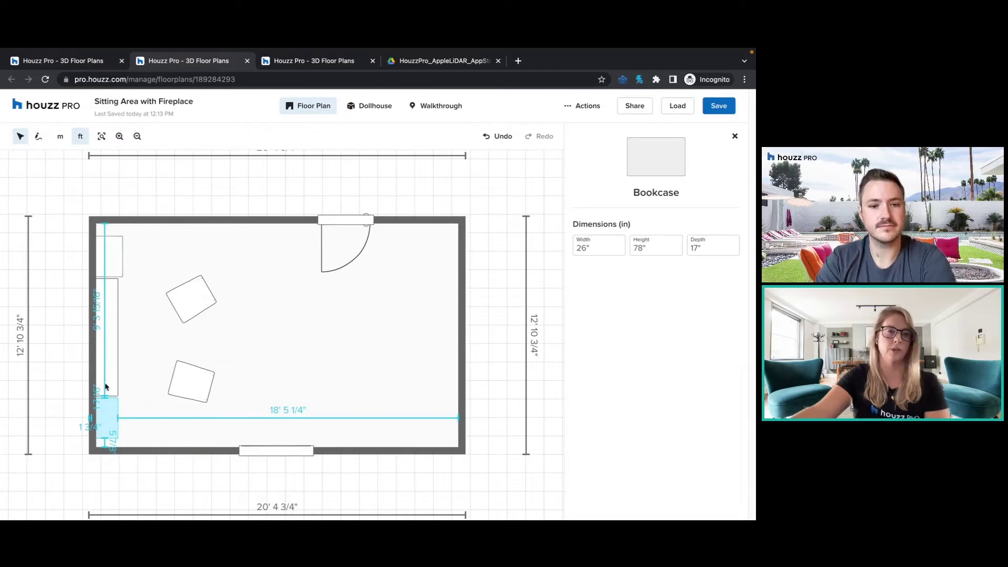
left_click(117, 261)
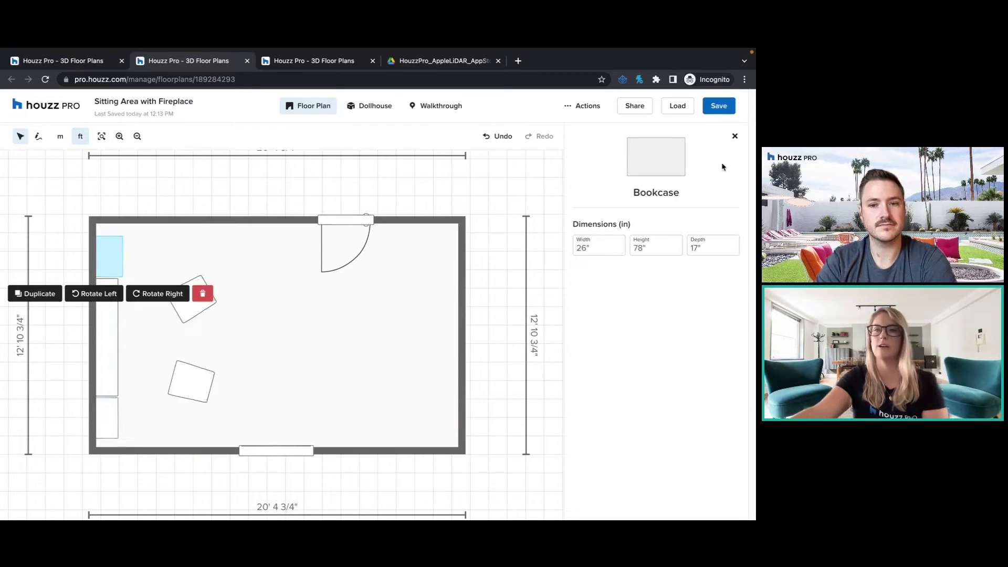
left_click(735, 136)
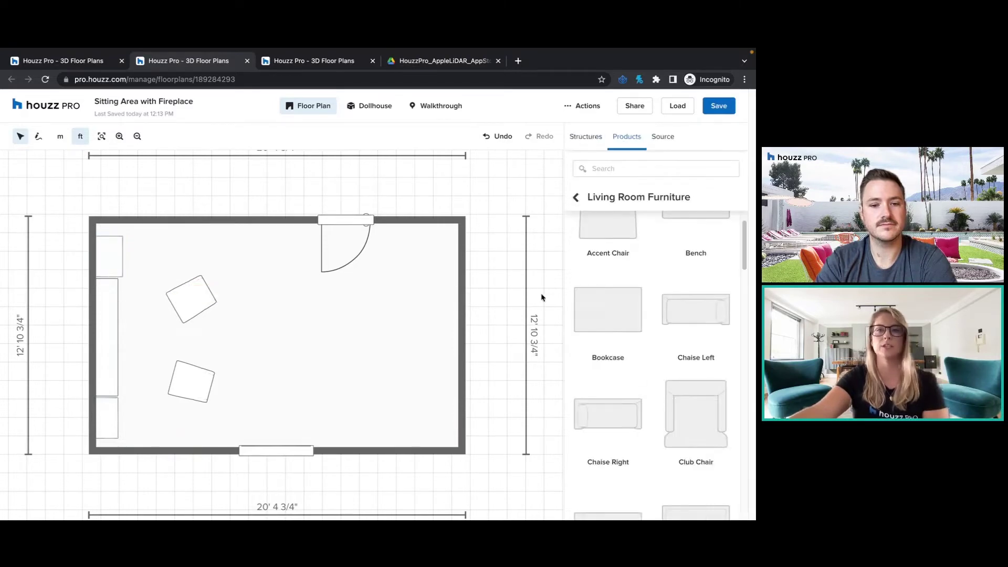
Browse the product categories, including the mini split and radiators under Heating and Cooling.
left_click(578, 198)
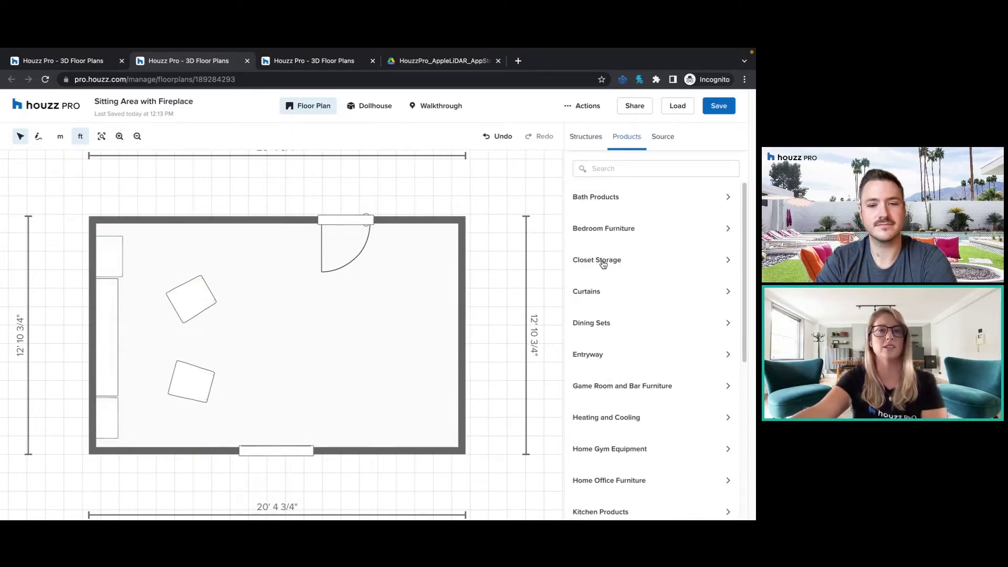
scroll(649, 299, "down", 2)
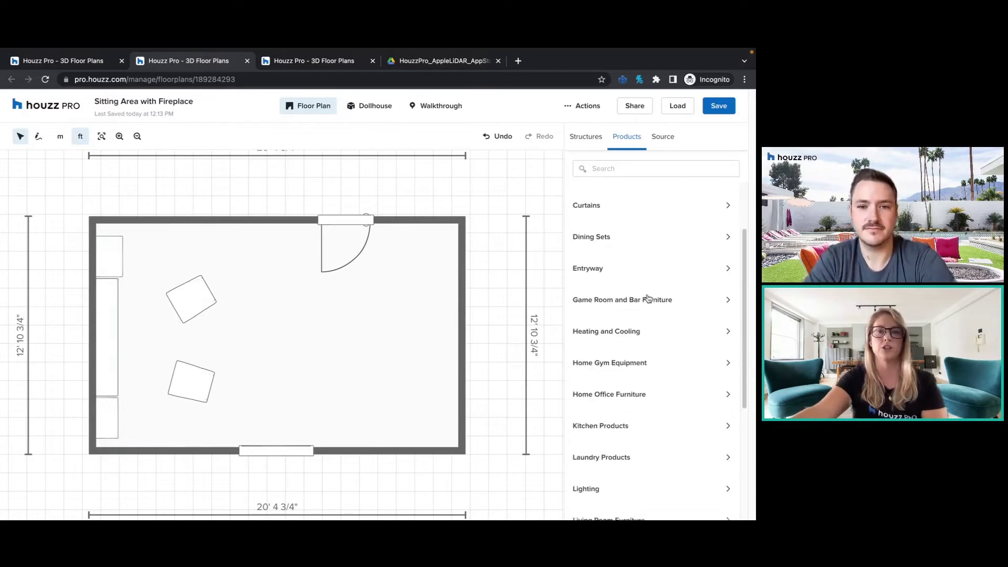
left_click(609, 314)
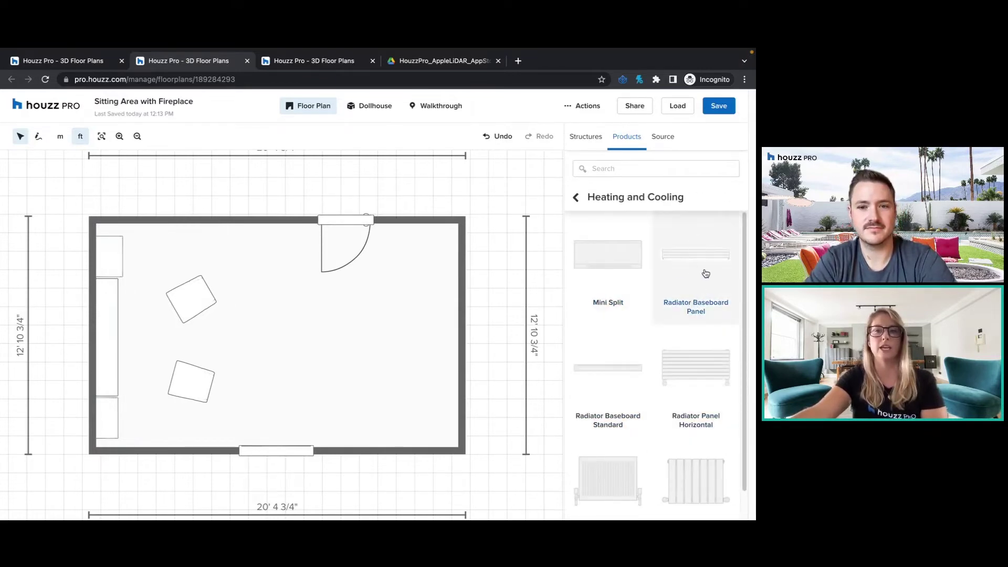
scroll(677, 367, "down", 1)
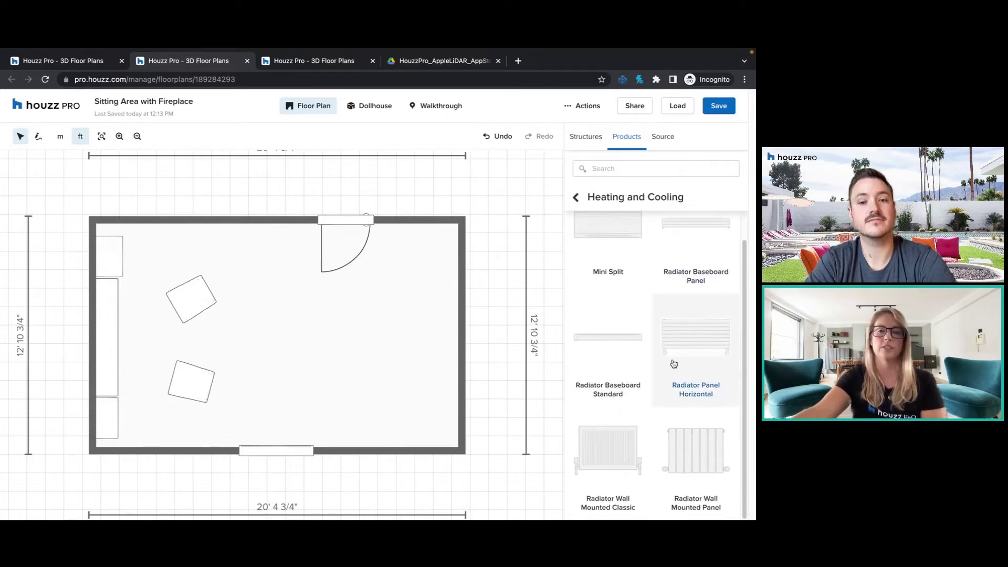
left_click(576, 197)
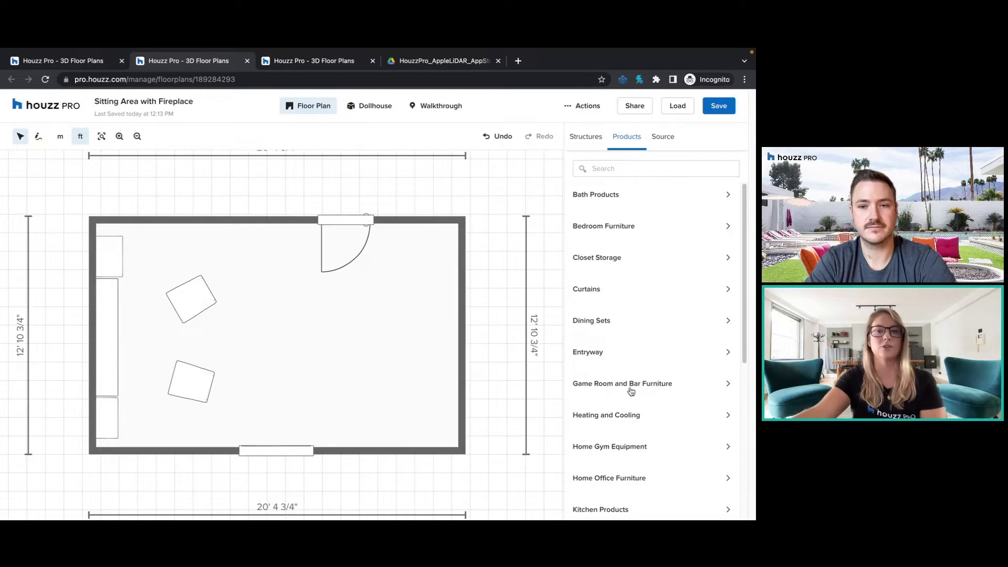
scroll(630, 390, "down", 2)
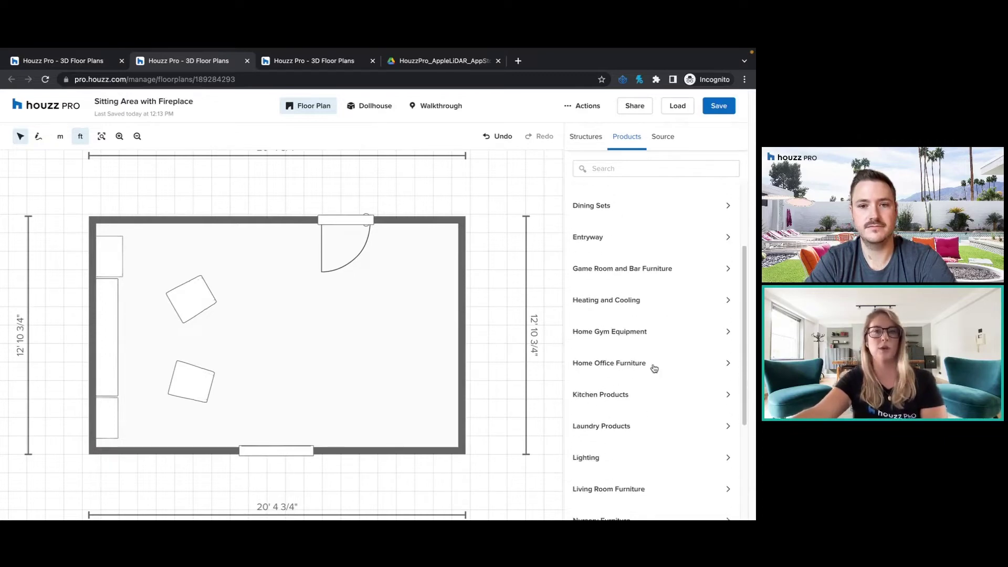
scroll(659, 393, "up", 2)
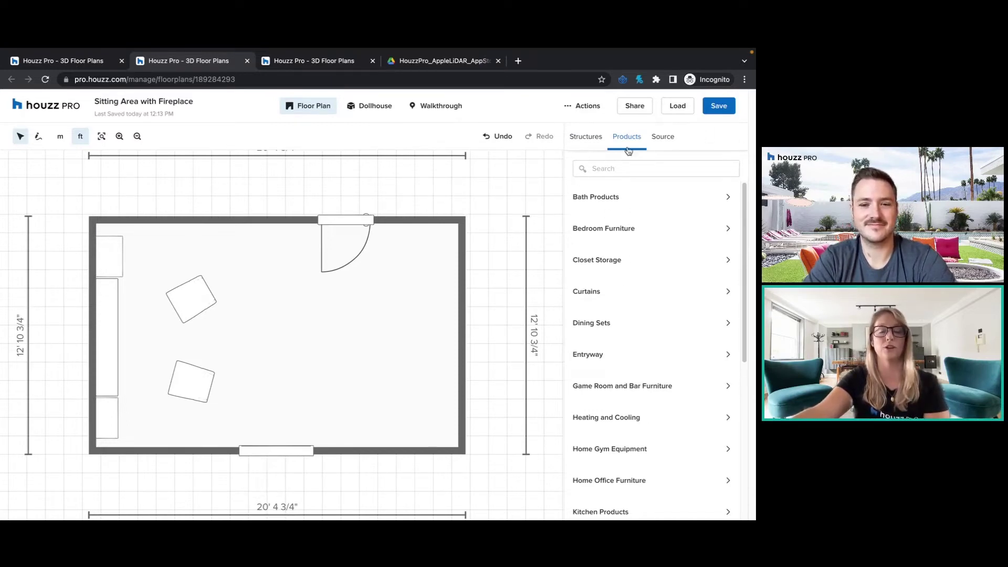
Search the Source catalog of 3D products for "area rug".
left_click(670, 144)
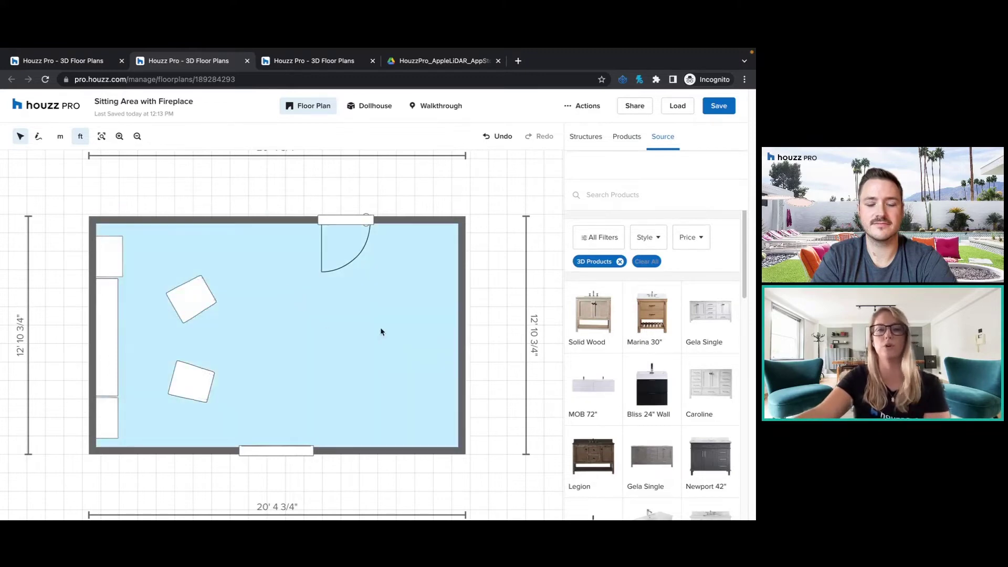
left_click(635, 197)
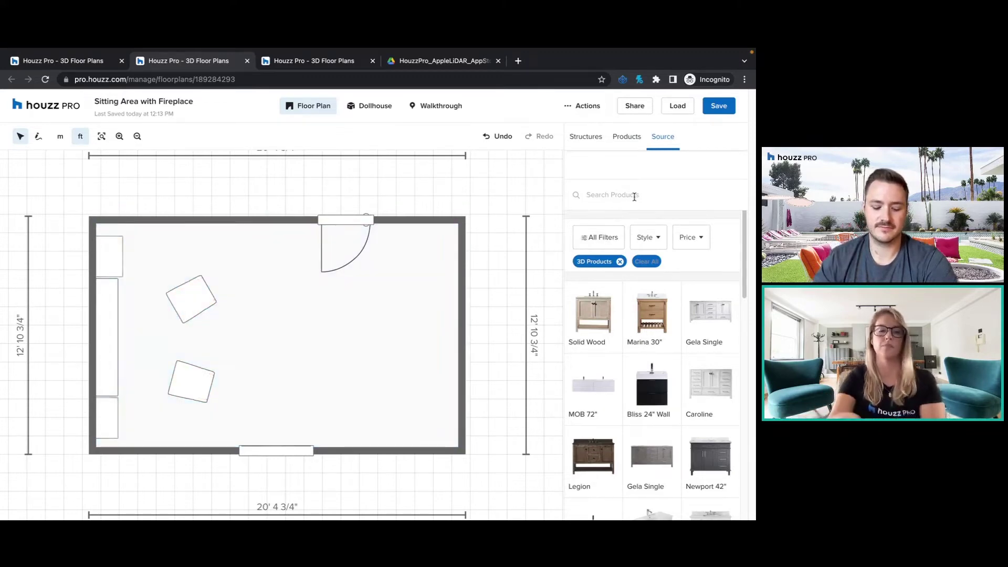
type("area rug")
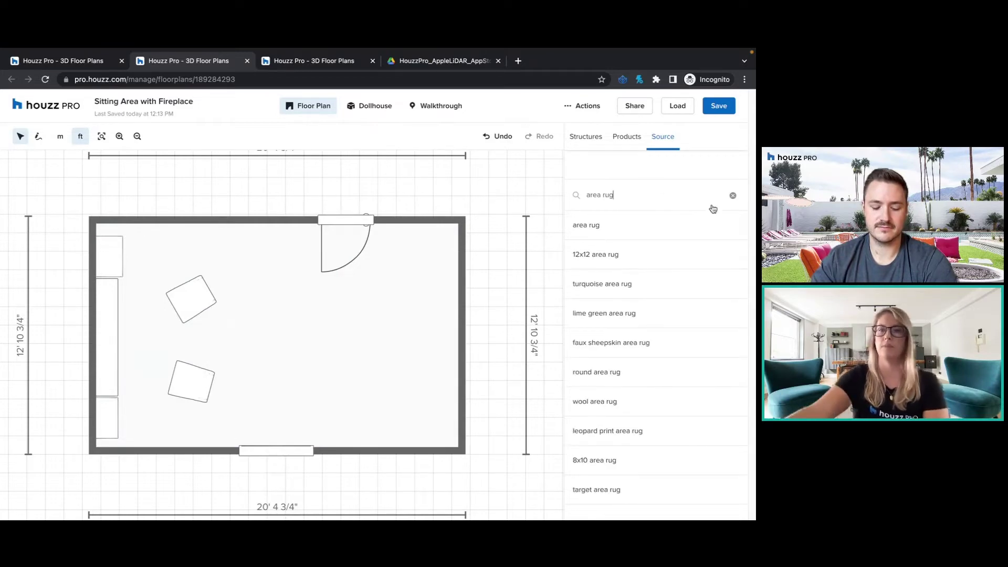
left_click(601, 228)
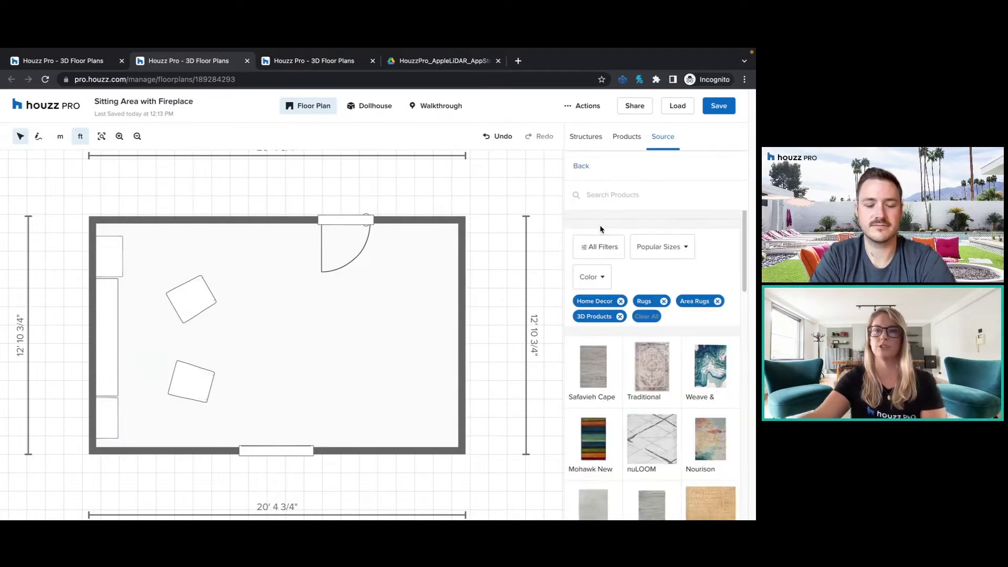
Review the available filters and the result count for the area rug search.
left_click(607, 247)
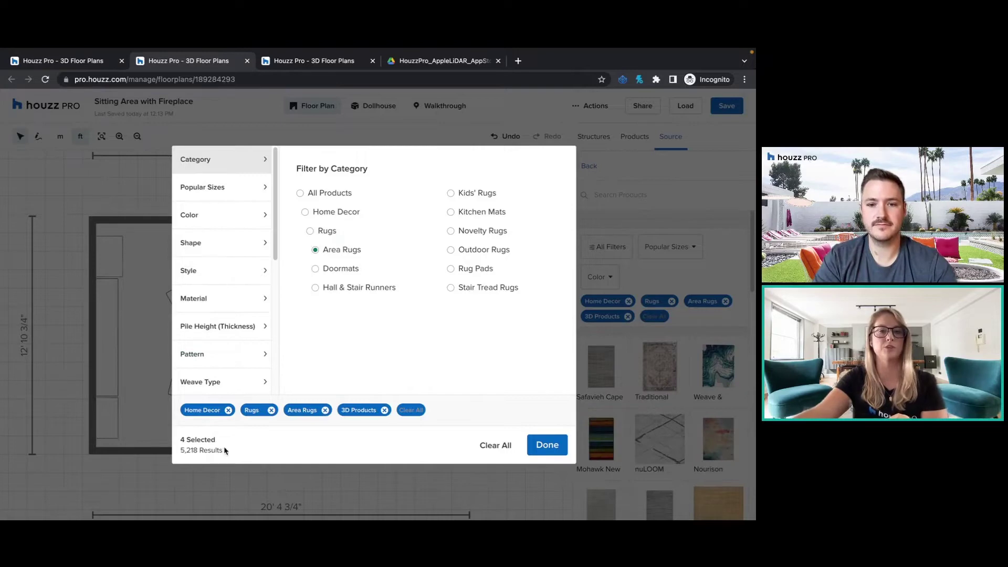
left_click_drag(224, 447, 183, 451)
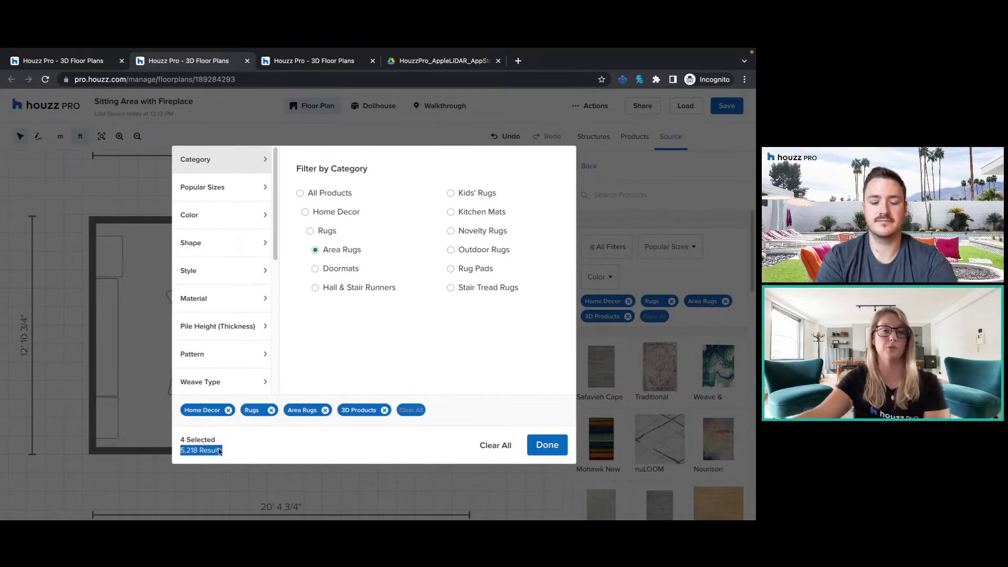
left_click(538, 446)
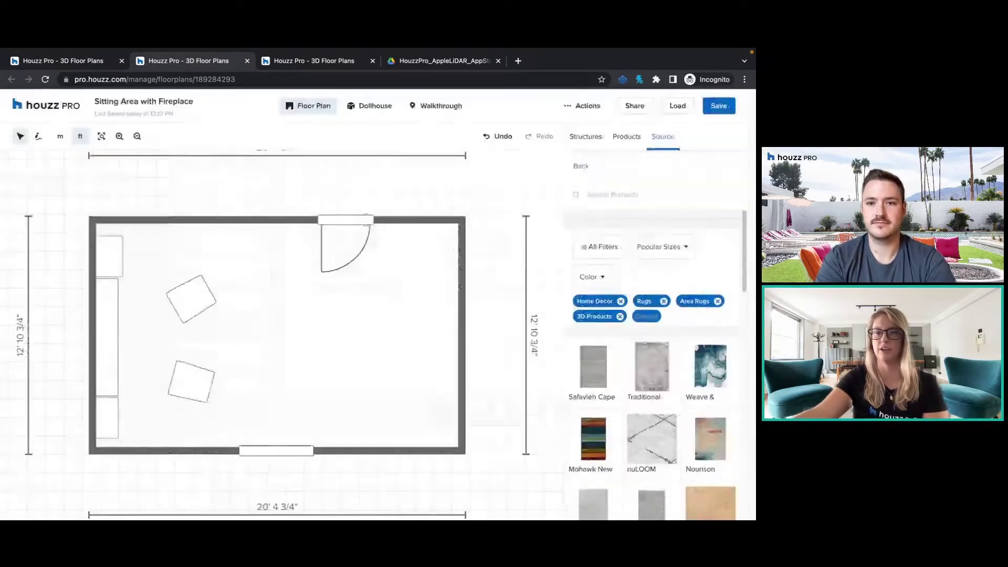
Add the Nourison Celestial Modern Abstract Area Rug in Sealife and place it between the fireplace and the accent chairs.
scroll(706, 368, "down", 1)
scroll(683, 500, "down", 2)
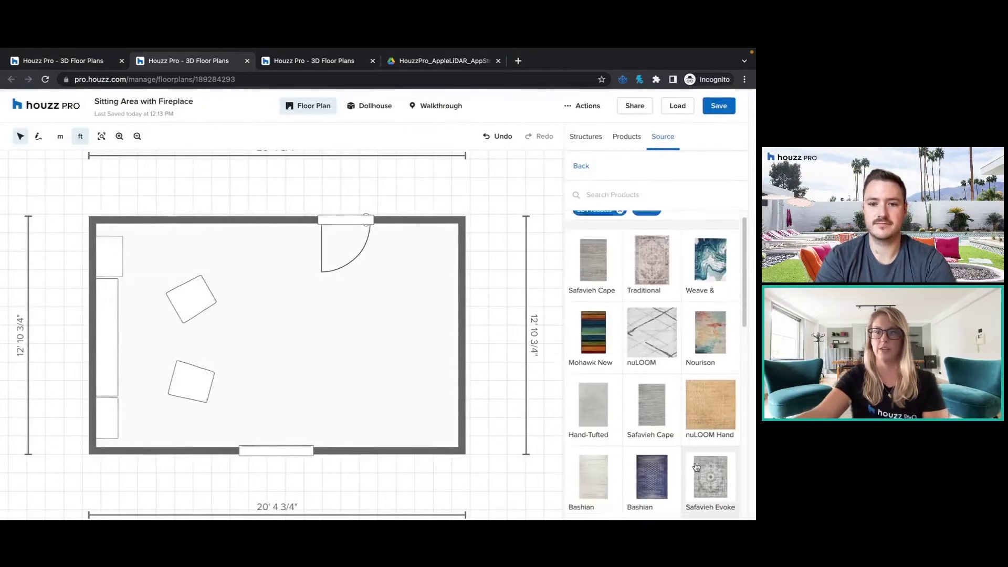
left_click(709, 316)
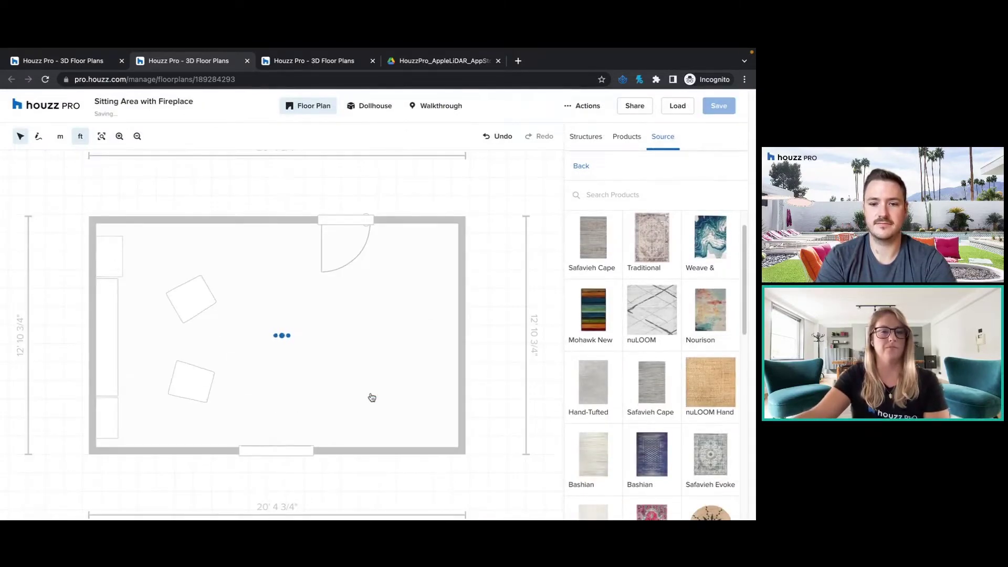
left_click_drag(271, 331, 147, 341)
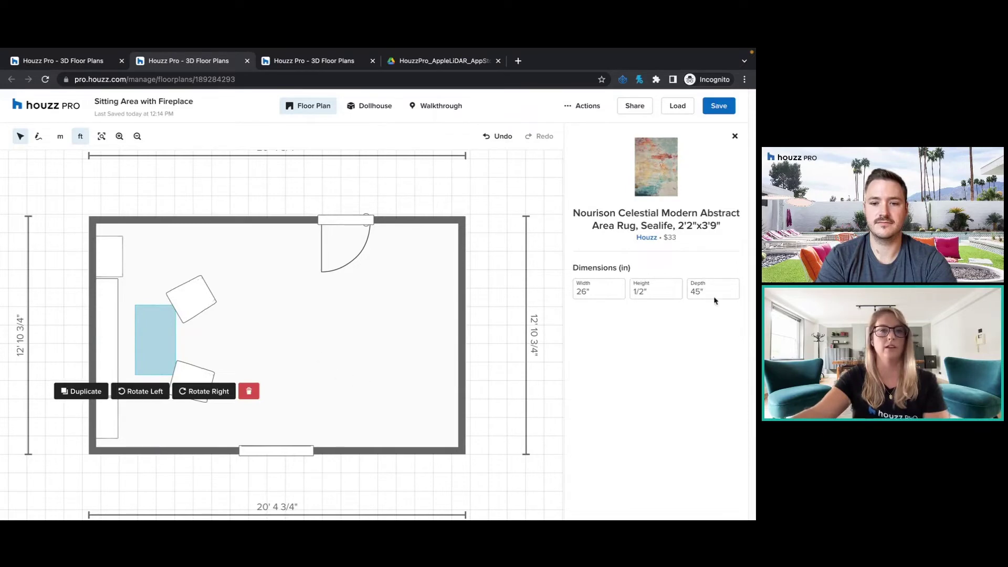
Examine the furnished sitting area as a 3D dollhouse from several angles, including the rug, chairs and fireplace.
left_click(736, 136)
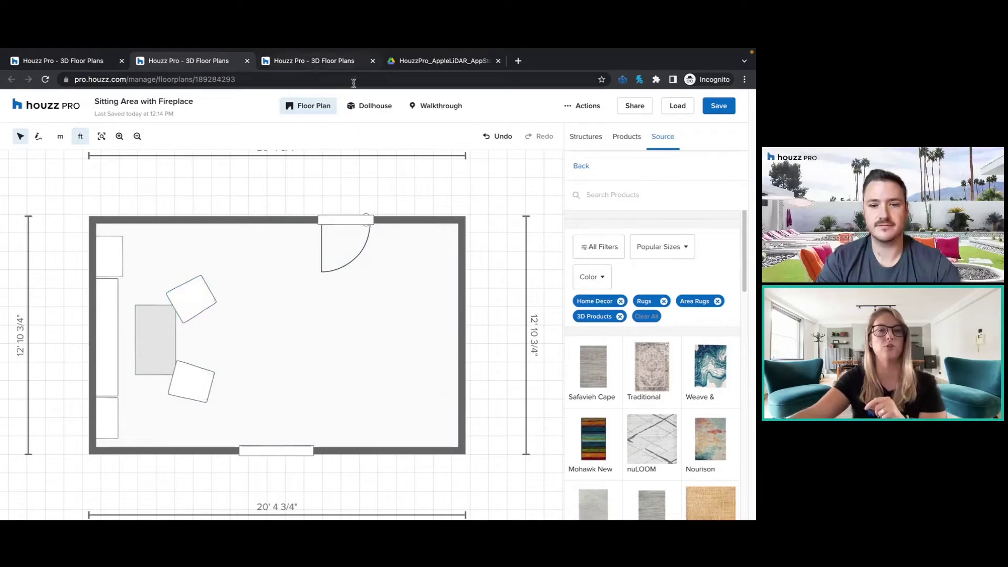
left_click(370, 106)
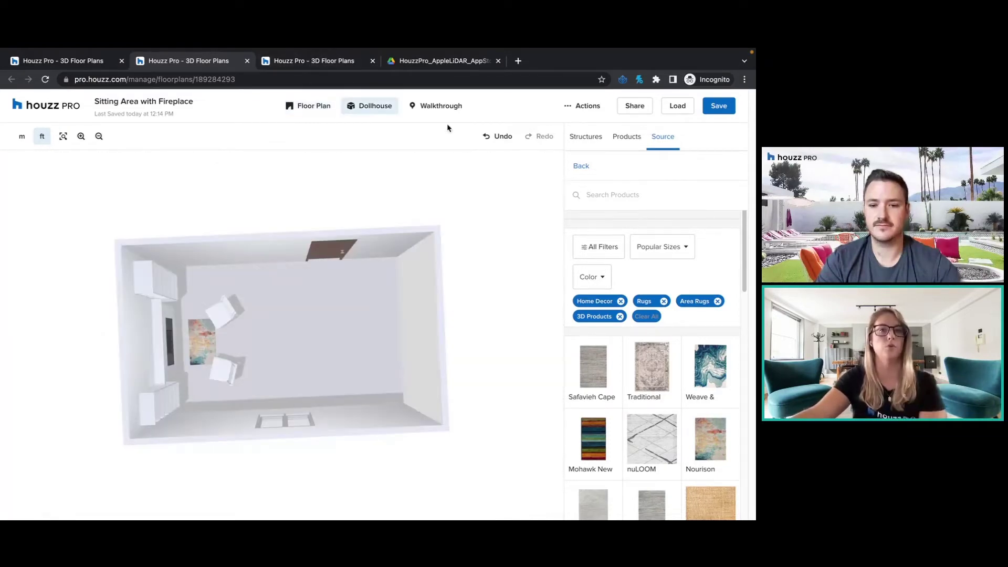
scroll(339, 312, "down", 5)
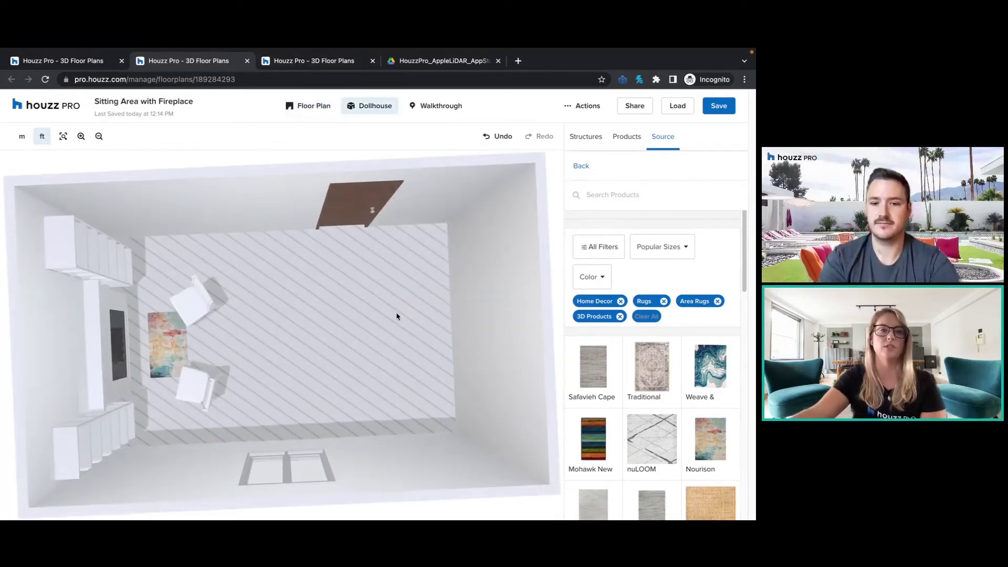
left_click_drag(396, 312, 340, 353)
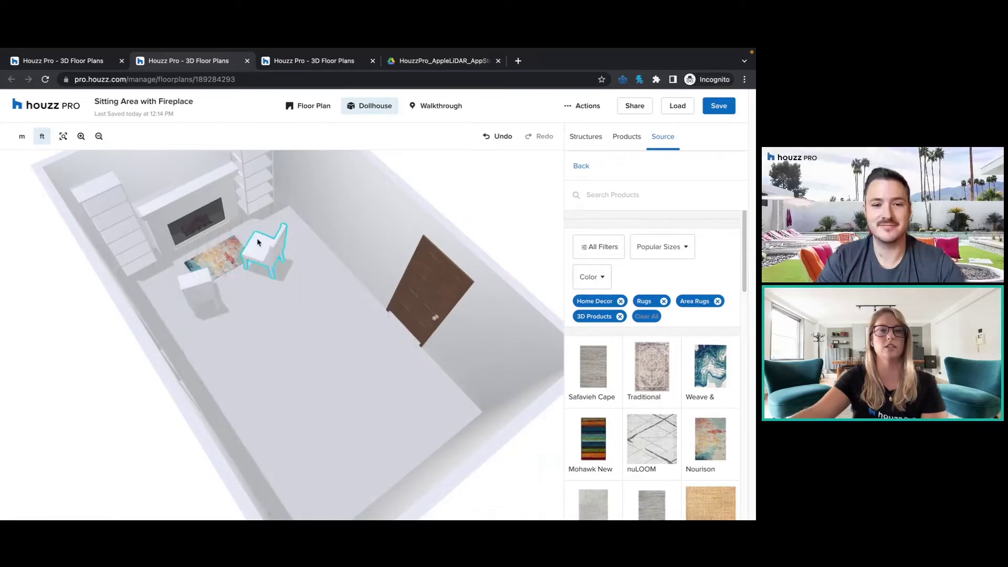
left_click_drag(434, 315, 322, 368)
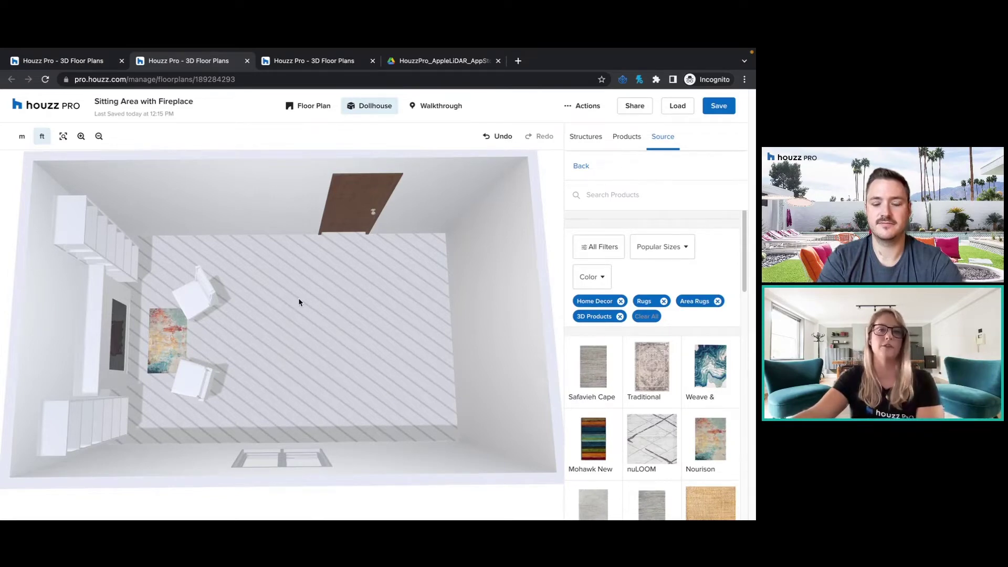
left_click_drag(299, 299, 299, 299)
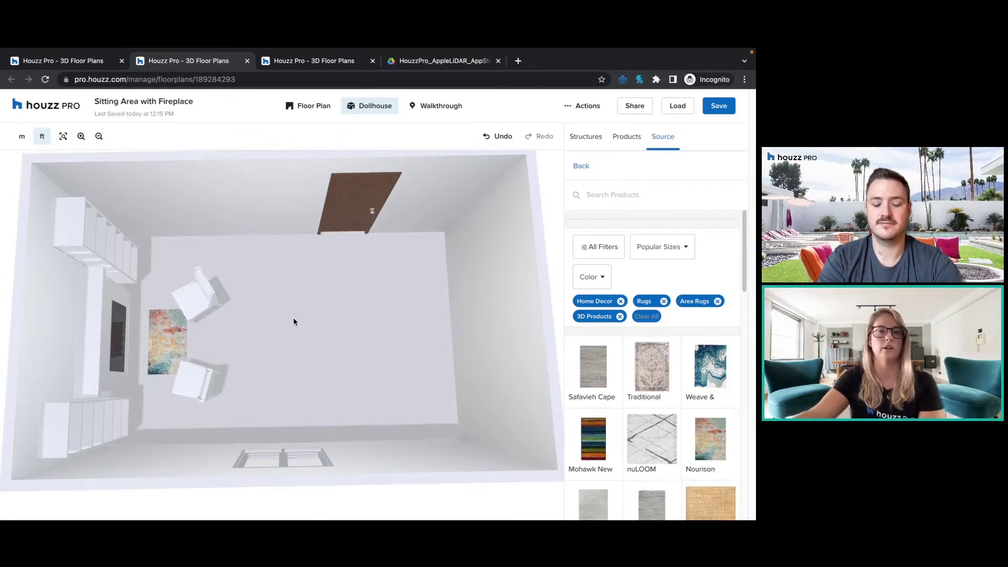
Browse the tile, carpet and wood options in the Flooring Library and apply Hickory Plank Floor to the room.
left_click(580, 167)
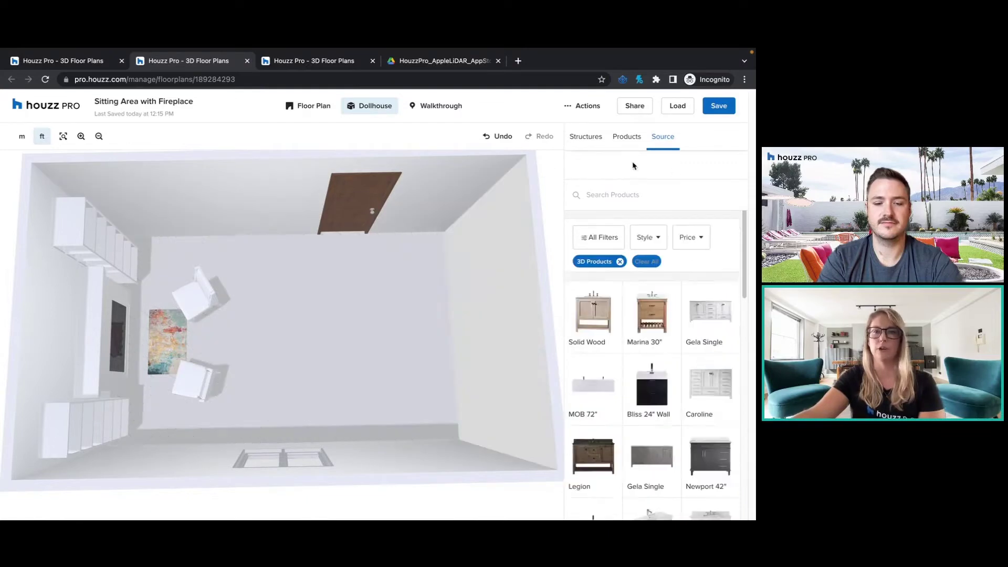
left_click(308, 336)
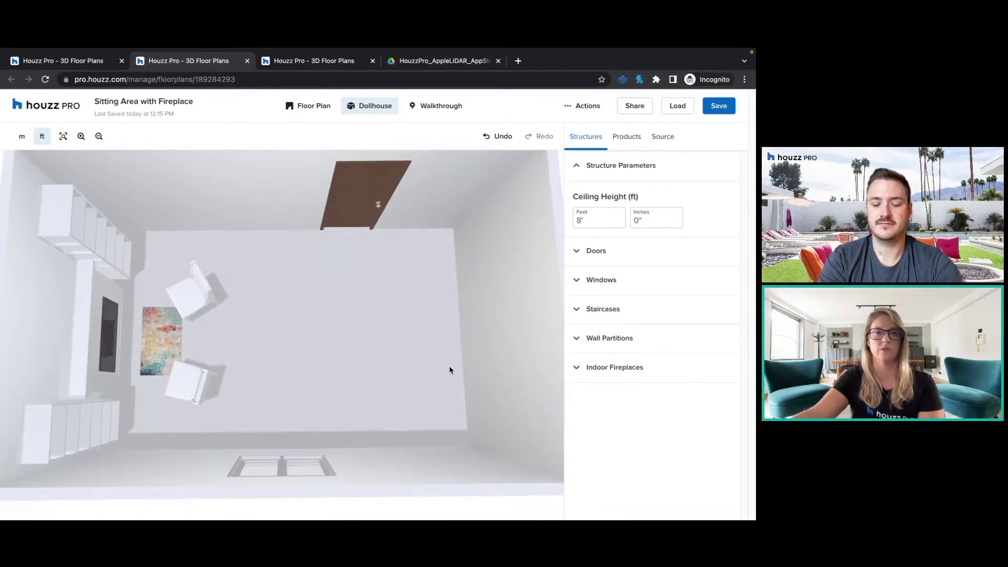
left_click(344, 336)
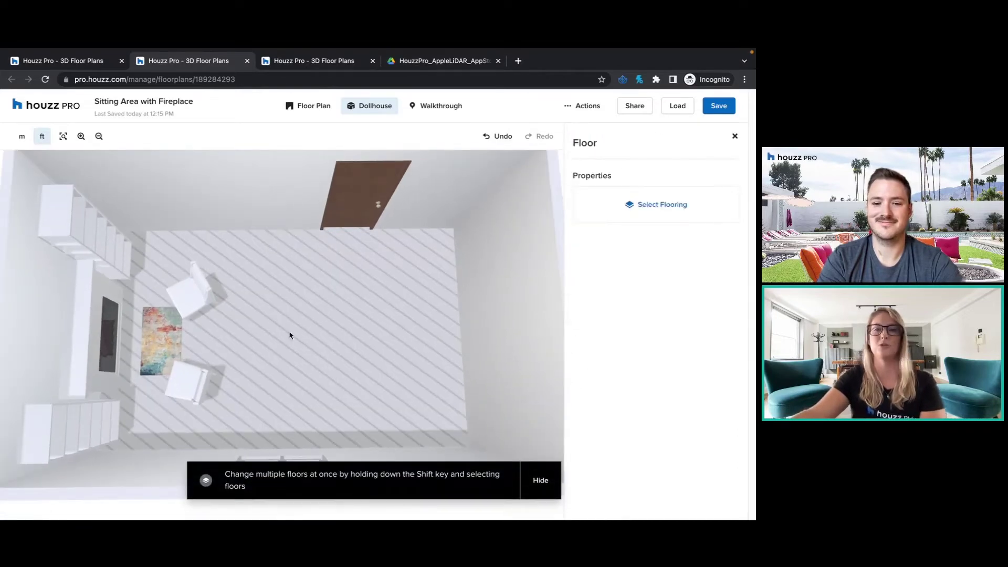
left_click(664, 205)
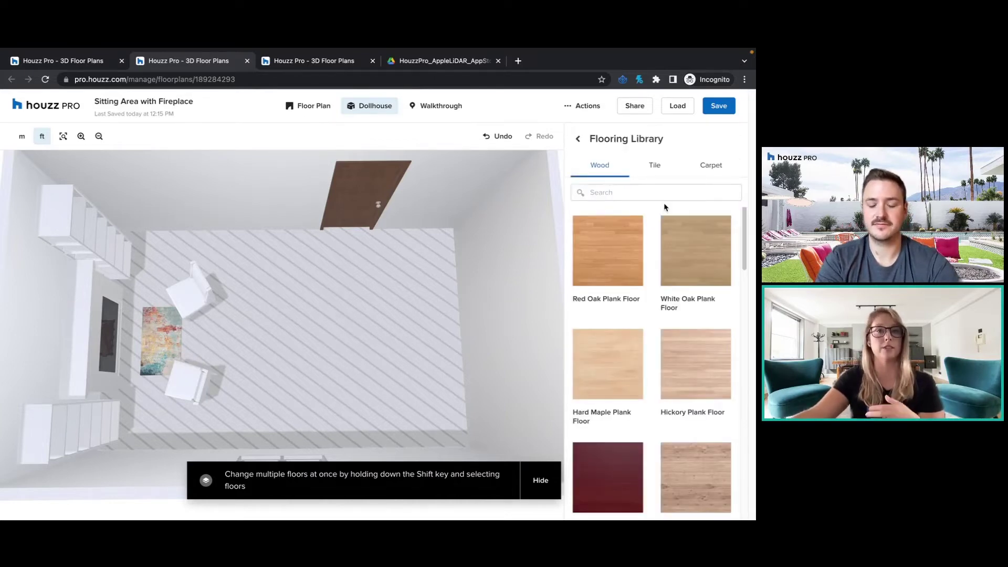
left_click(648, 169)
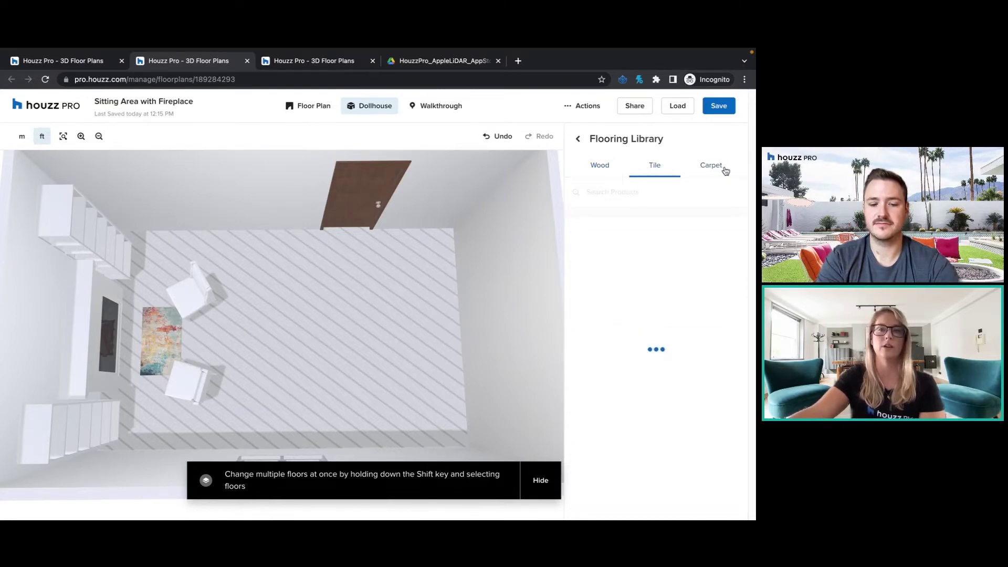
left_click(728, 167)
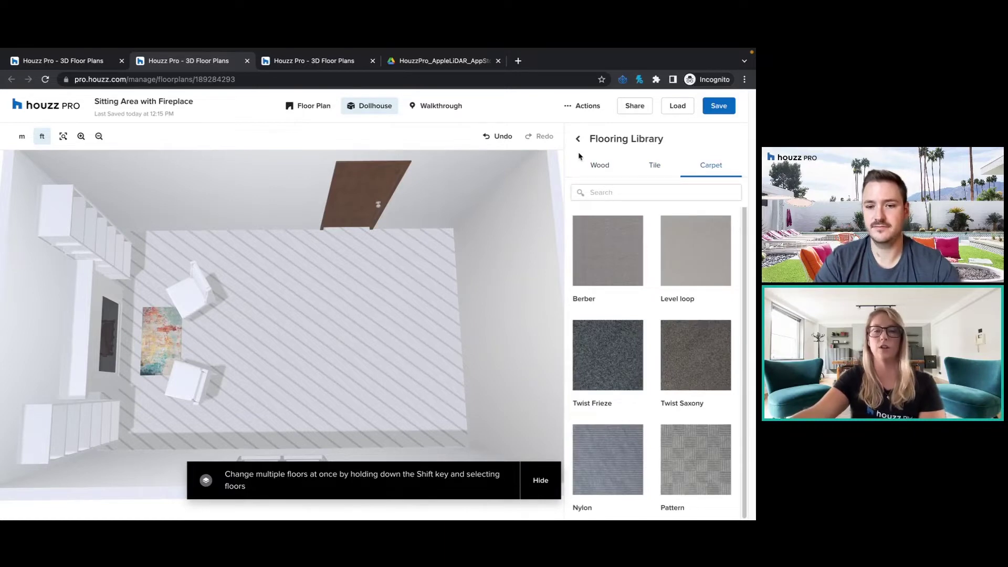
left_click(602, 166)
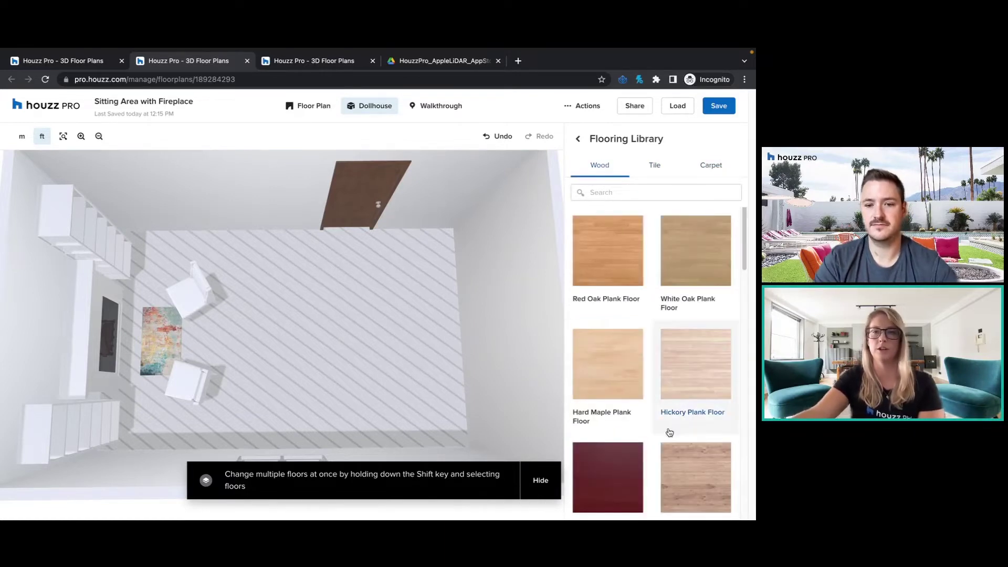
left_click(691, 353)
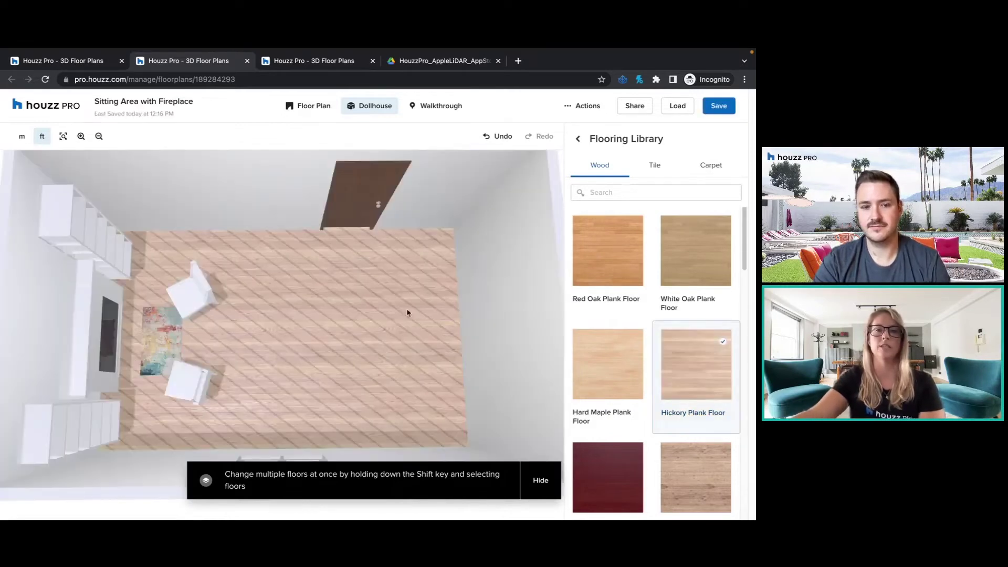
Rotate the hickory floor planks to 90° and finish editing the floor.
left_click(578, 141)
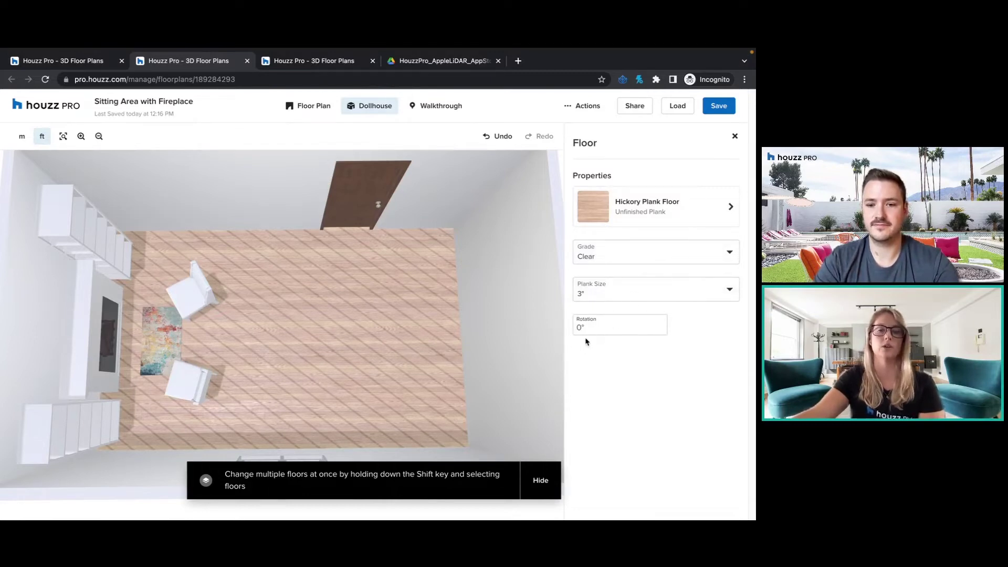
left_click(595, 325)
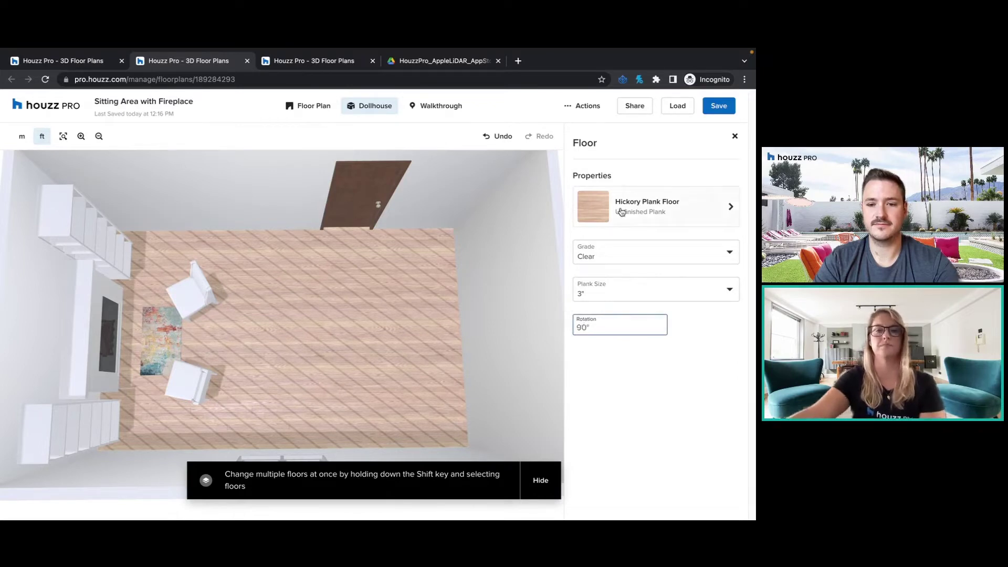
left_click(341, 351)
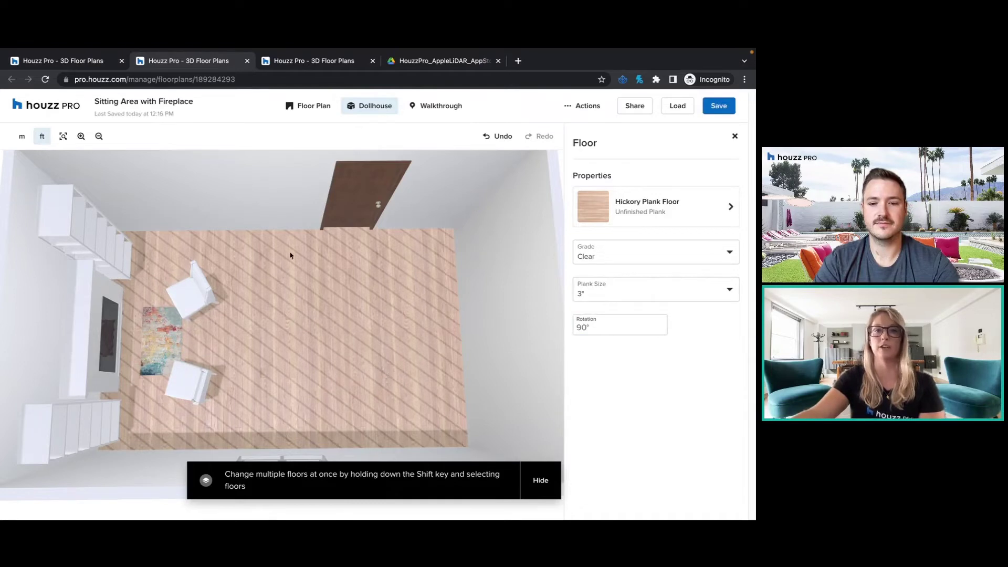
scroll(405, 317, "down", 3)
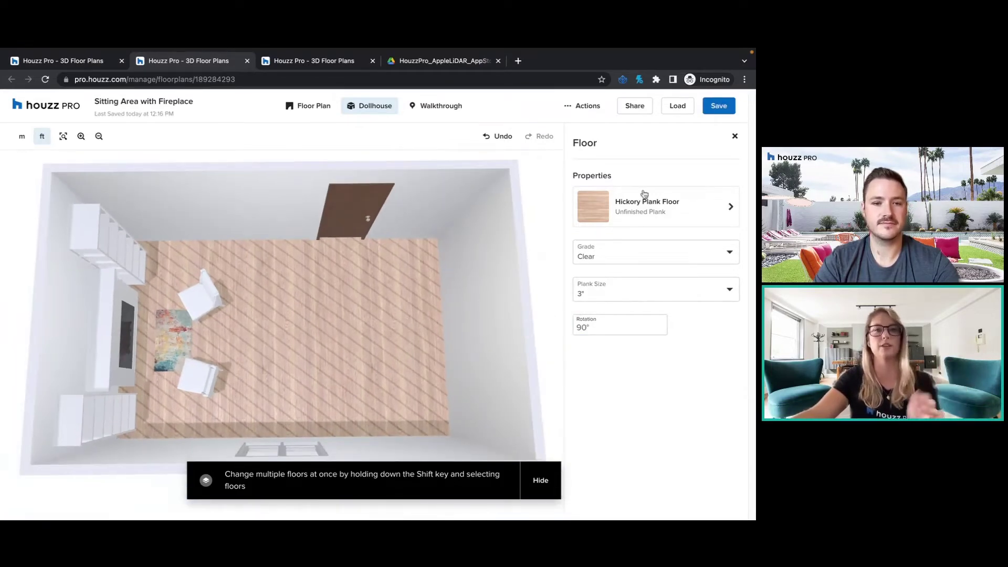
left_click(735, 137)
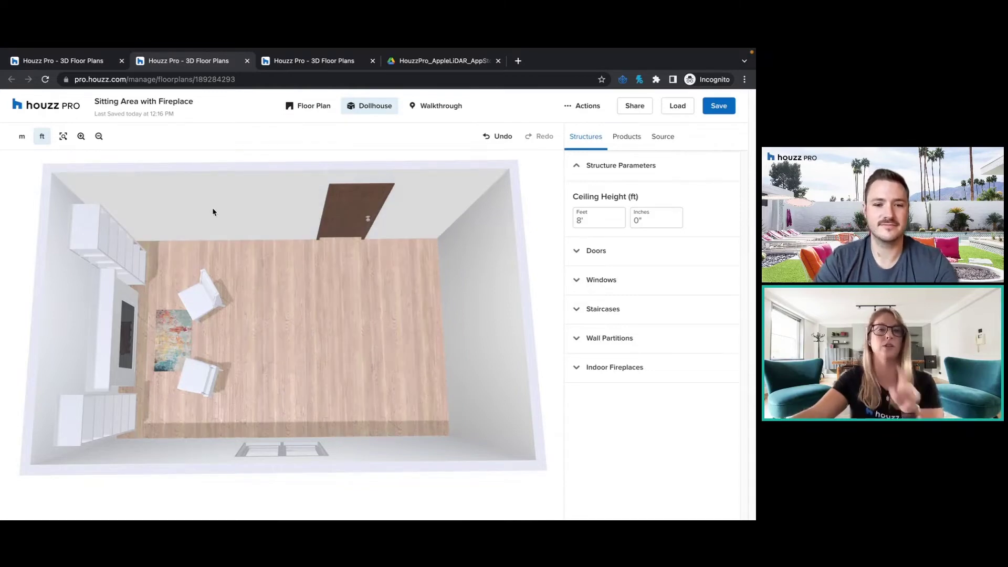
Paint the wall behind the fireplace with Victorian Trim 2068-50 from the Benjamin Moore Blues and look through the other blues.
left_click(64, 312)
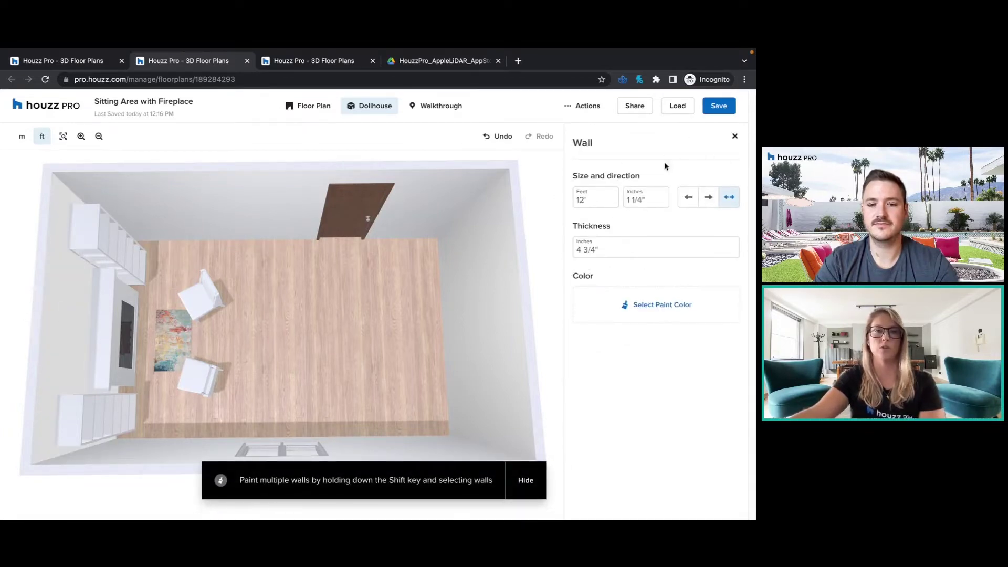
left_click(668, 312)
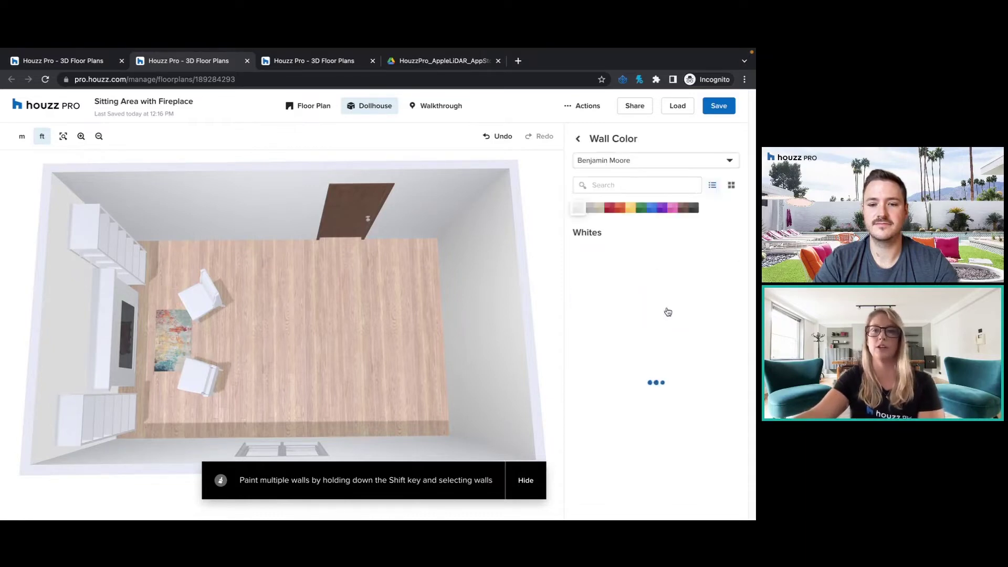
left_click(615, 160)
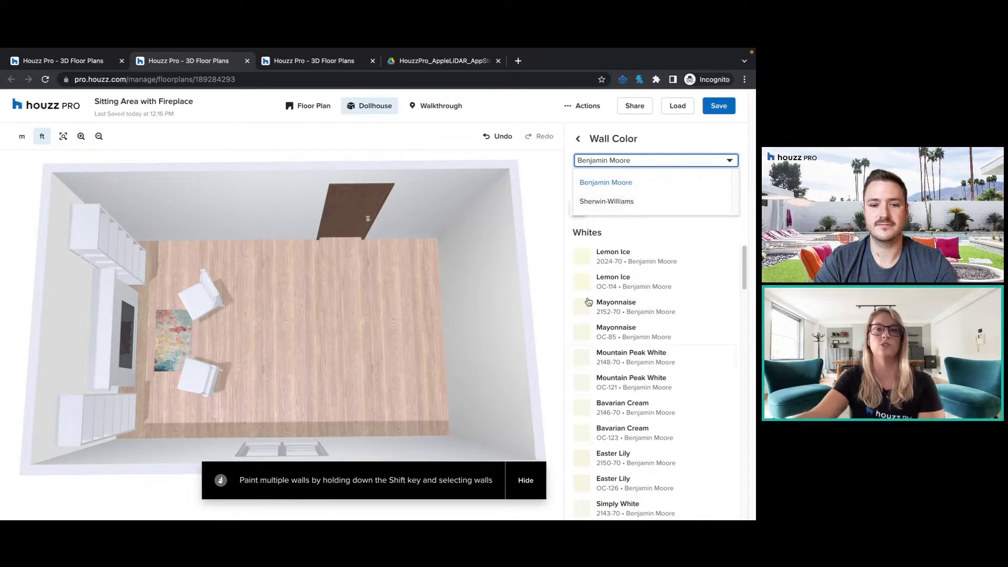
left_click(667, 233)
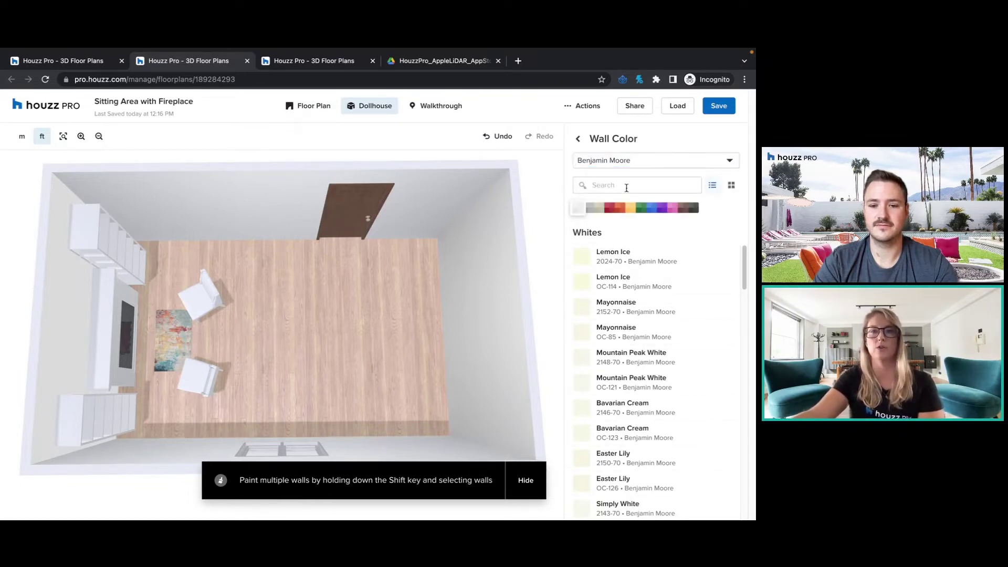
left_click(650, 207)
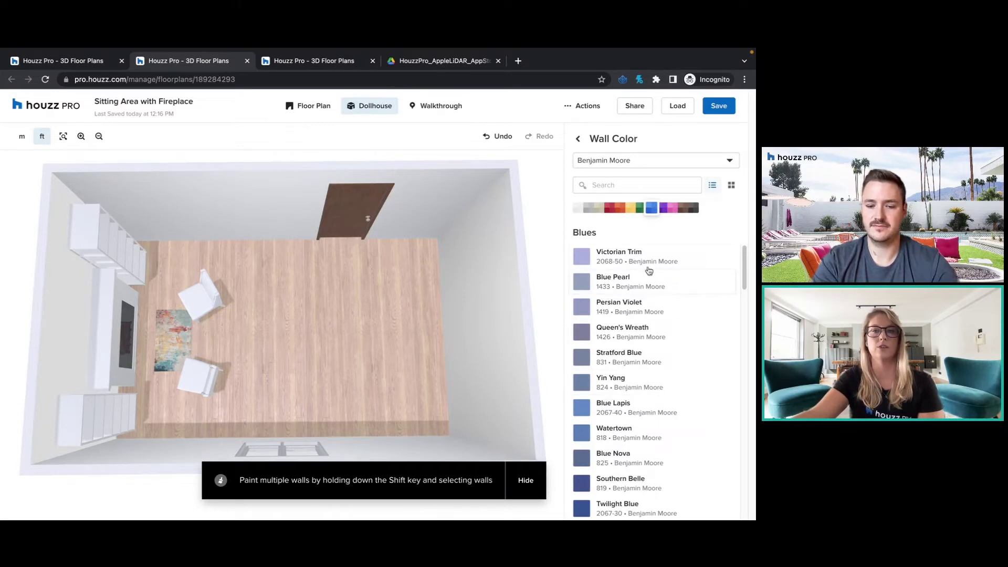
left_click(625, 261)
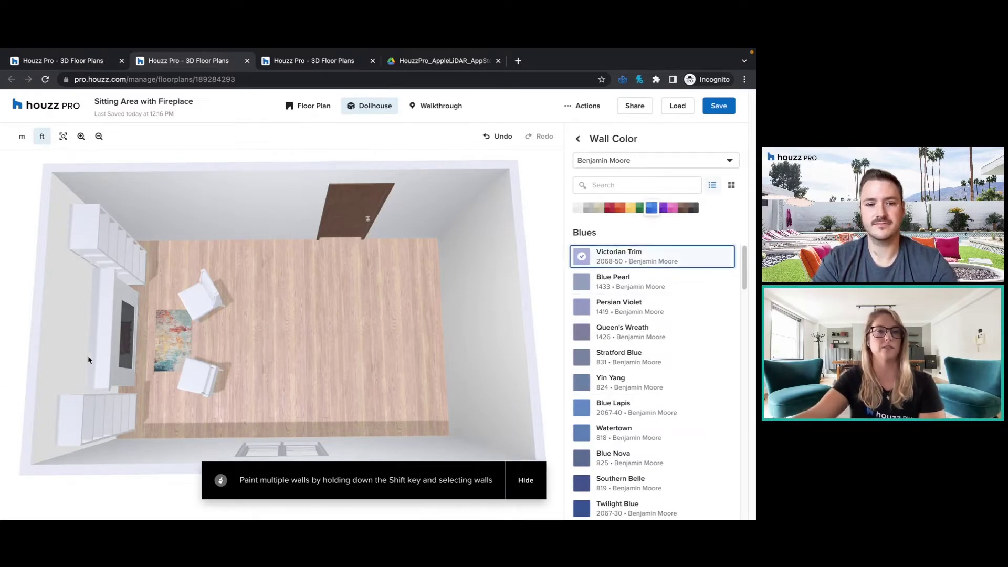
left_click(80, 371)
mouse_move(349, 355)
left_mouse_down()
mouse_move(298, 369)
mouse_move(342, 308)
mouse_move(275, 359)
mouse_move(360, 317)
mouse_move(364, 344)
mouse_move(236, 202)
left_mouse_up()
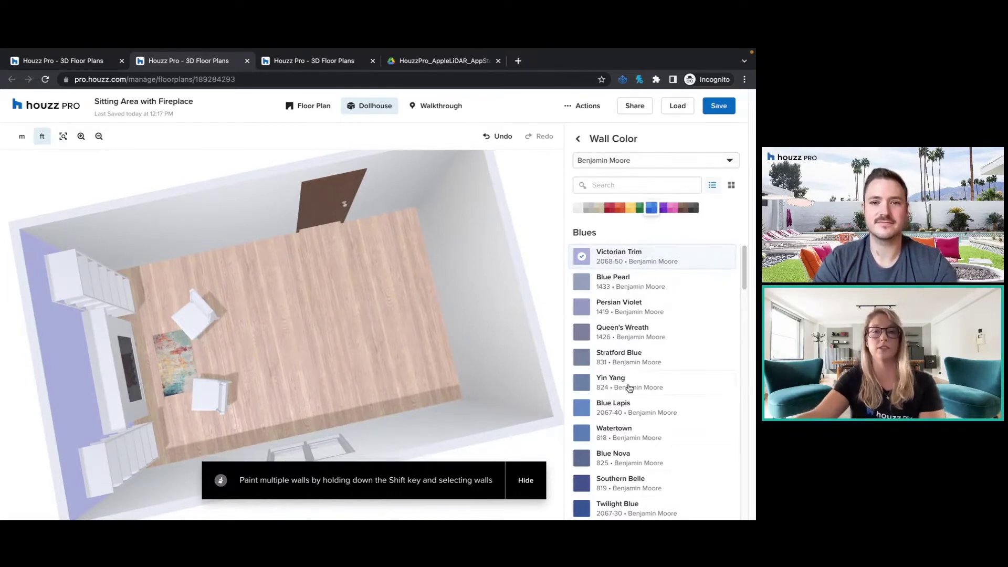
scroll(641, 394, "down", 15)
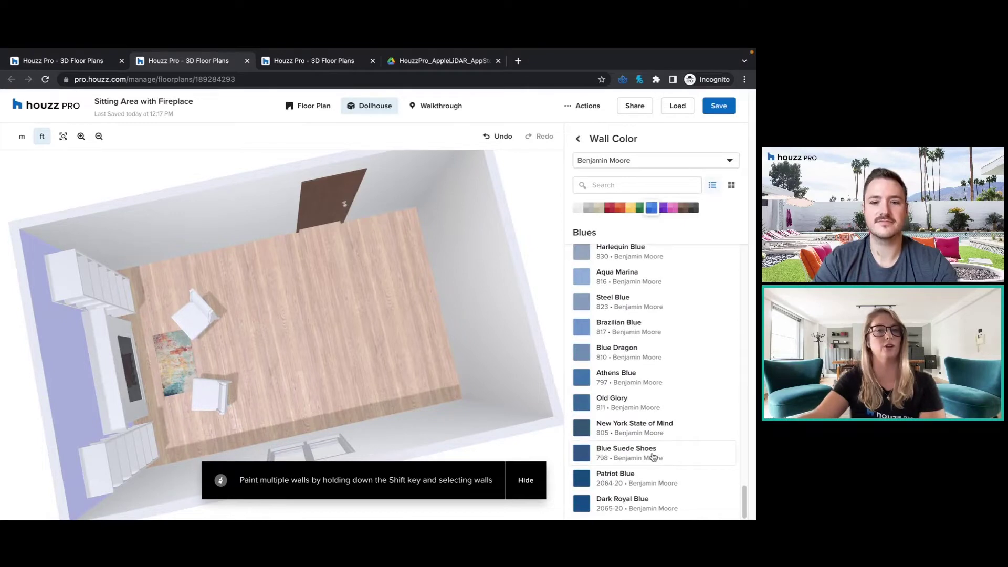
scroll(651, 451, "up", 15)
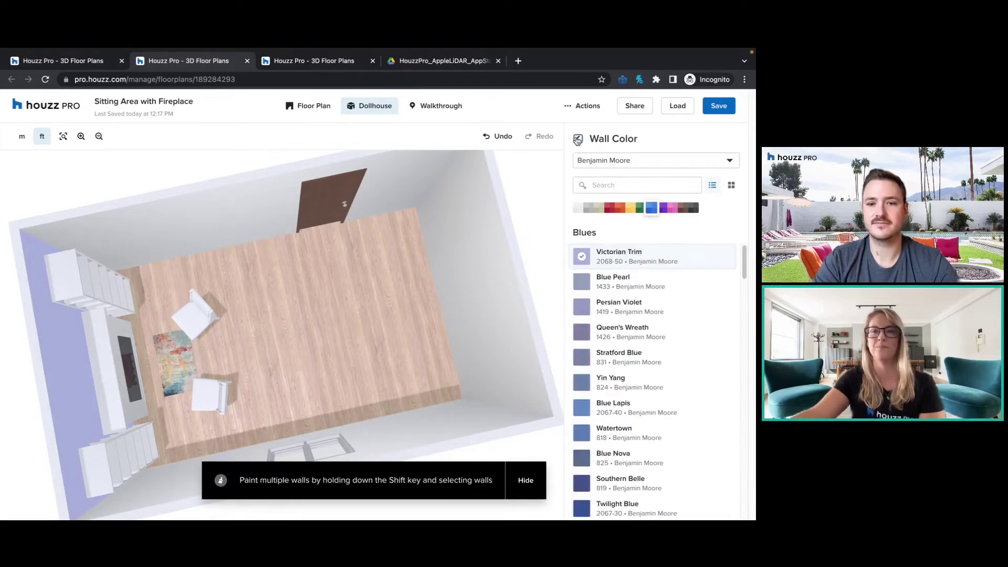
left_click(578, 139)
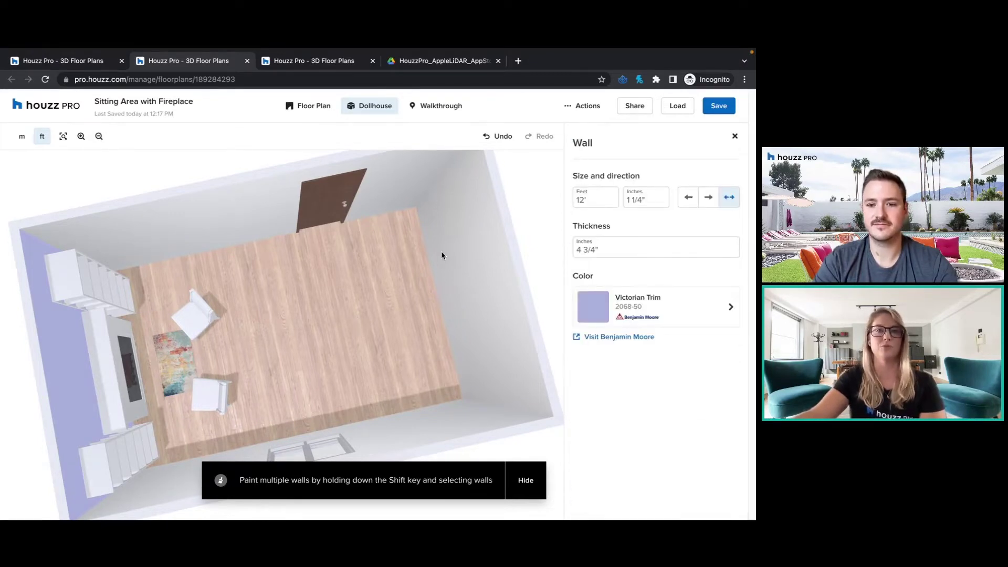
Walk through the room in 3D to inspect the painted wall, fireplace and flooring, and return to the dollhouse view.
left_click(465, 113)
scroll(355, 312, "down", 5)
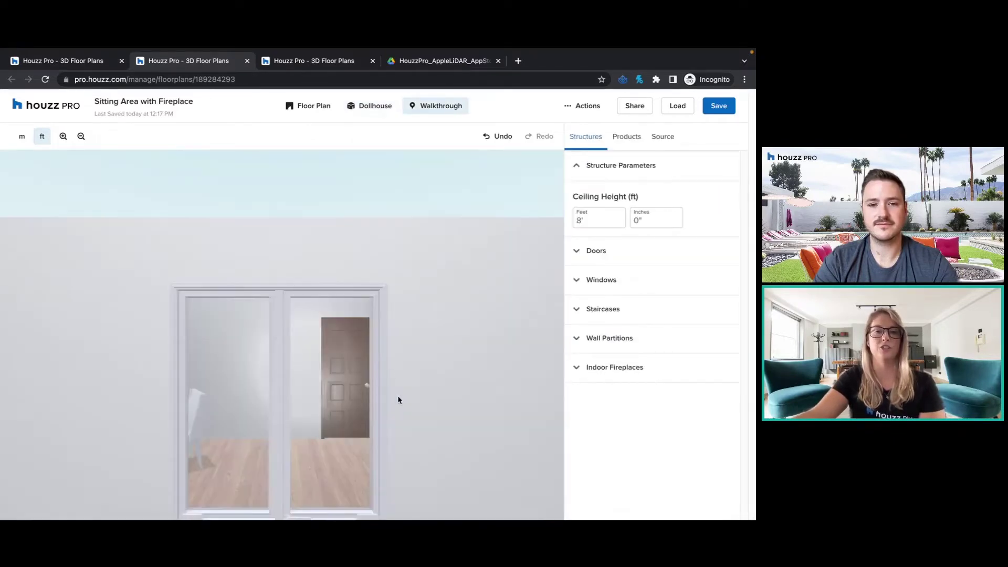
scroll(391, 394, "up", 3)
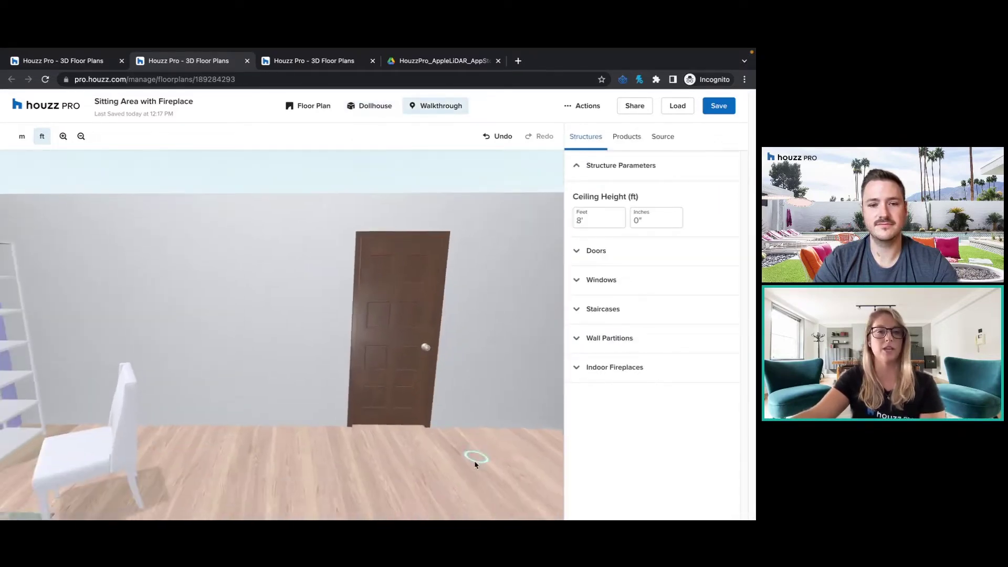
left_click_drag(474, 461, 342, 456)
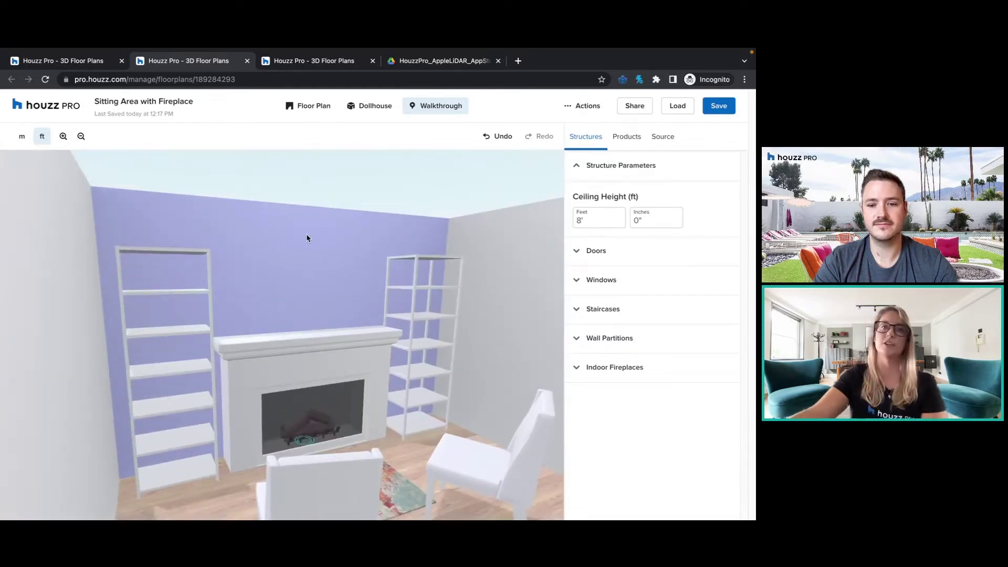
left_click_drag(188, 385, 370, 453)
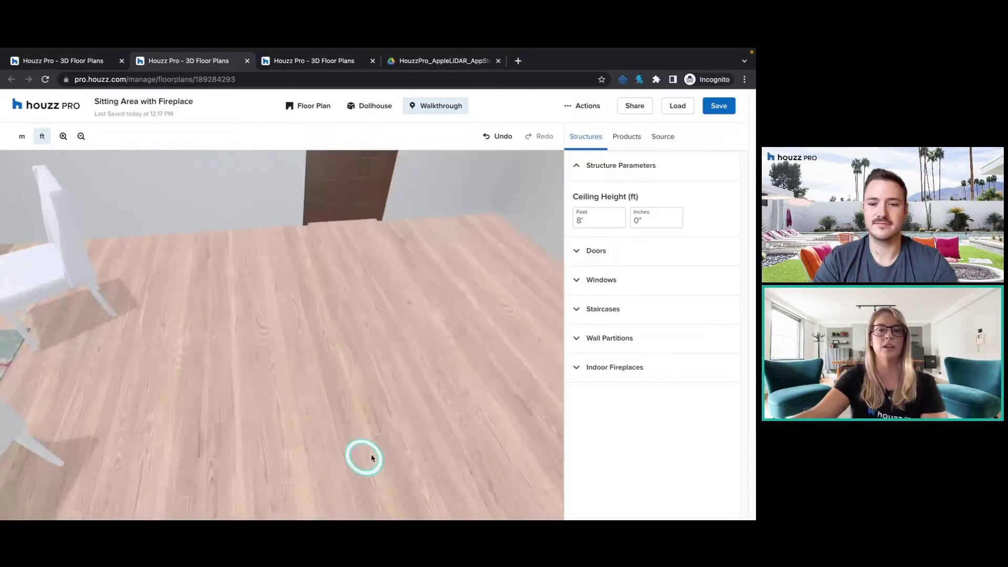
left_click(373, 453)
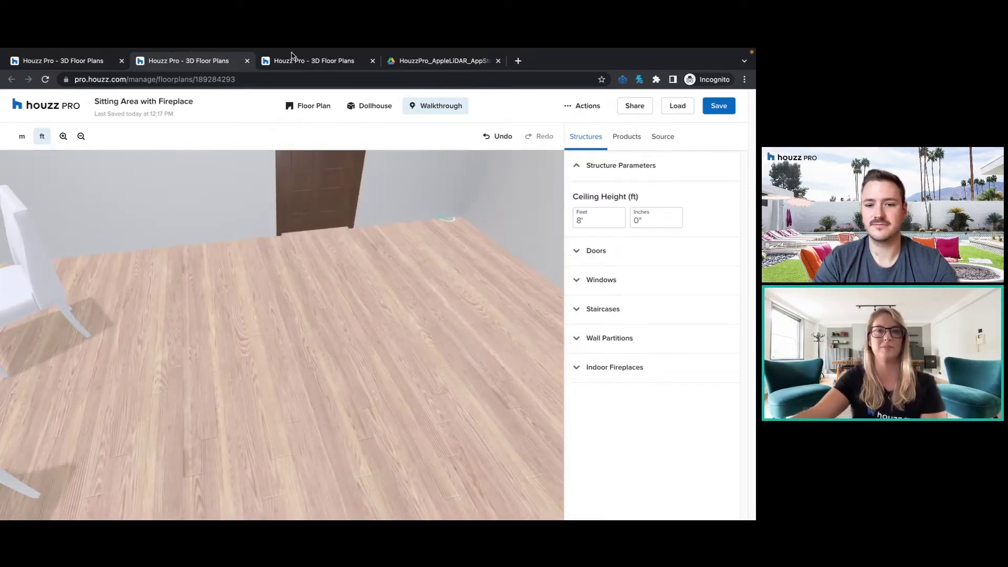
left_click(370, 106)
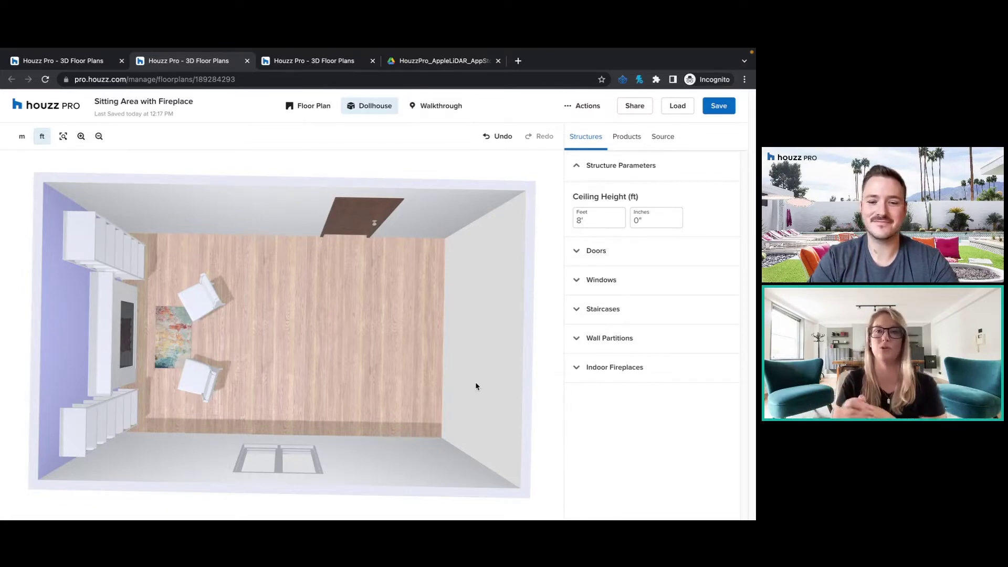
Undo and redo the blue wall paint, and view the list of additional floor plan actions.
left_click(498, 141)
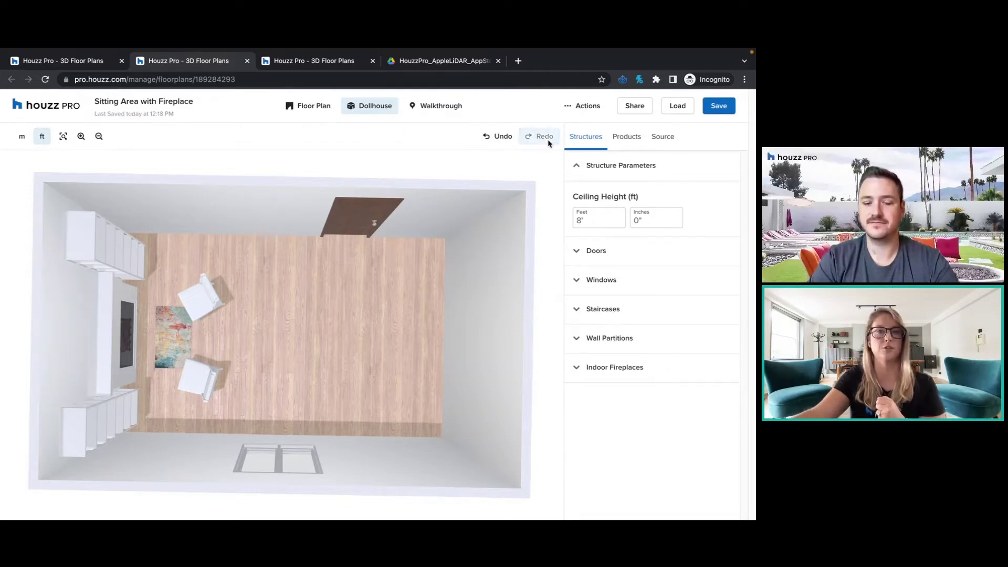
left_click(590, 105)
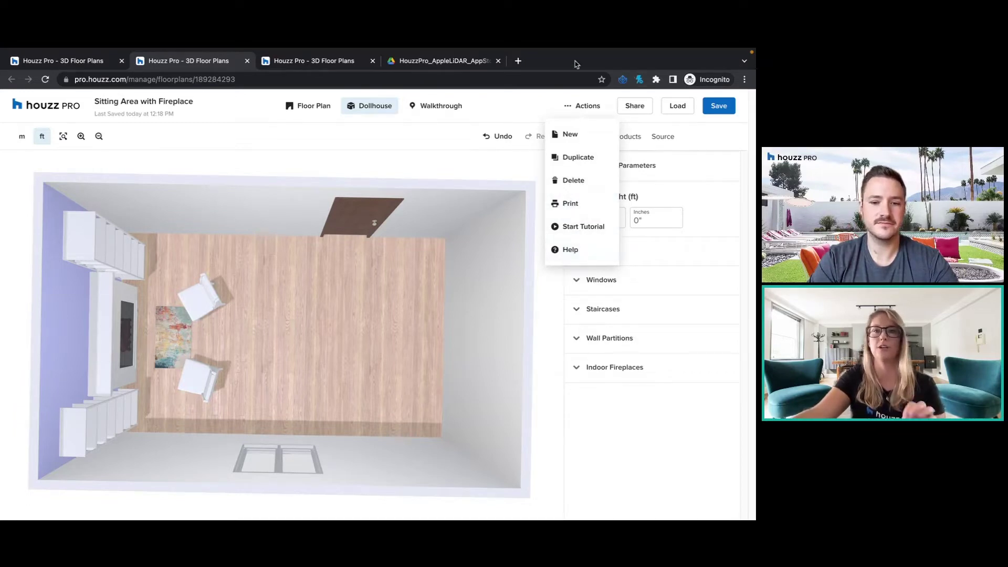
left_click(635, 105)
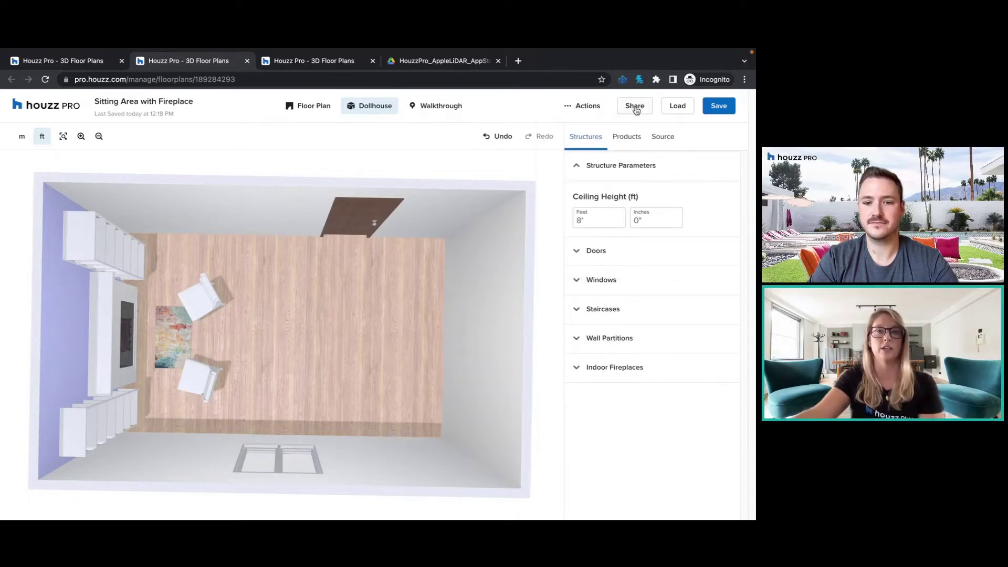
Copy the shareable link of the Sitting Area with Fireplace floor plan and close the sharing dialog.
left_click(635, 105)
left_click(416, 320)
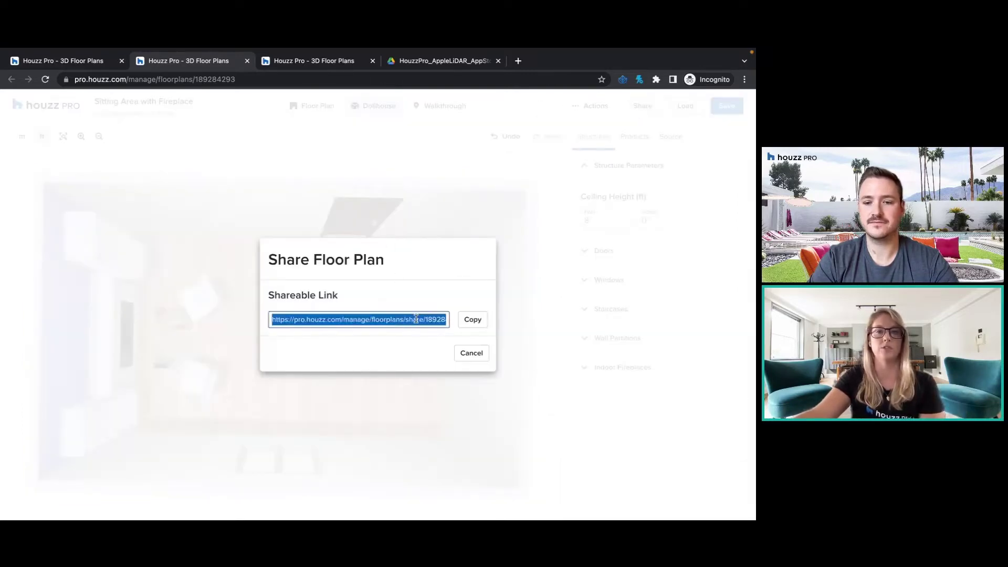
left_click(466, 321)
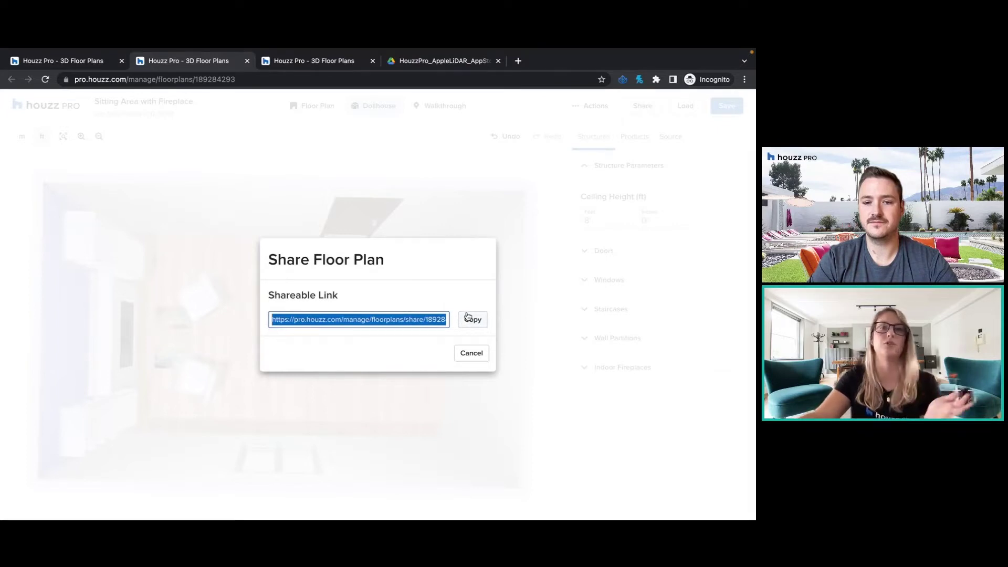
left_click(469, 356)
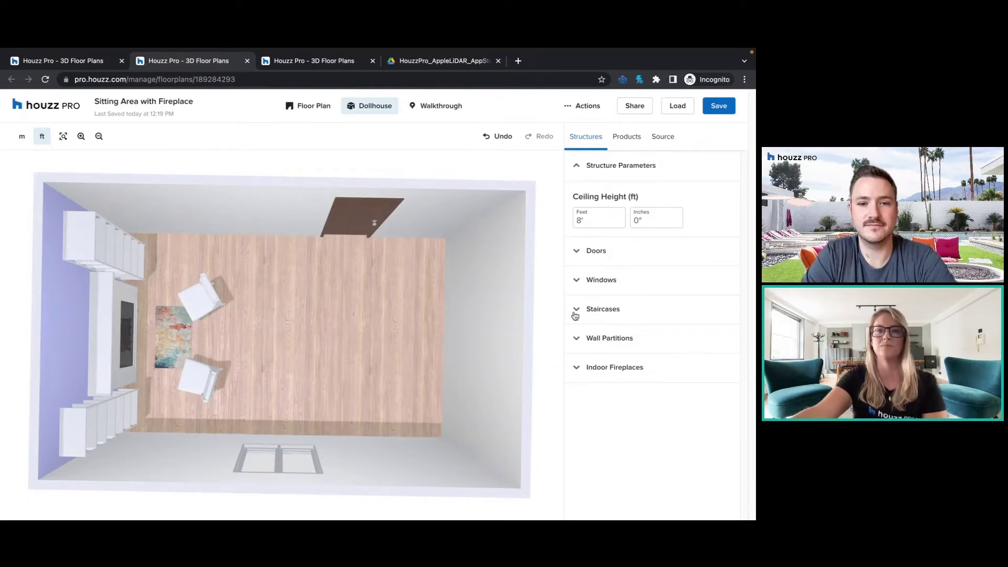
Switch to Google Drive and play the video HouzzPro_AppleLiDAR_AppStore_1920x1080.mp4.
left_click(420, 65)
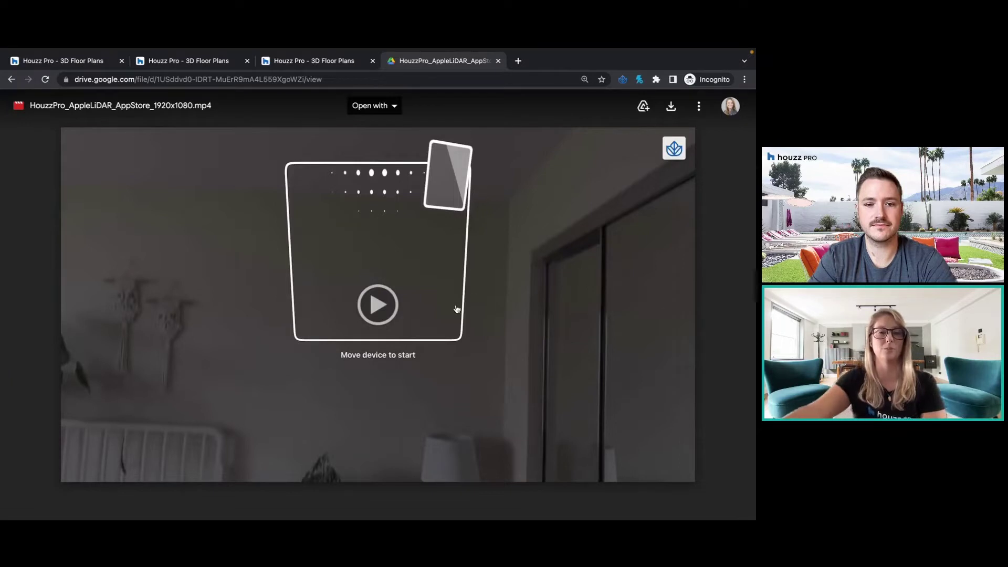
left_click(378, 305)
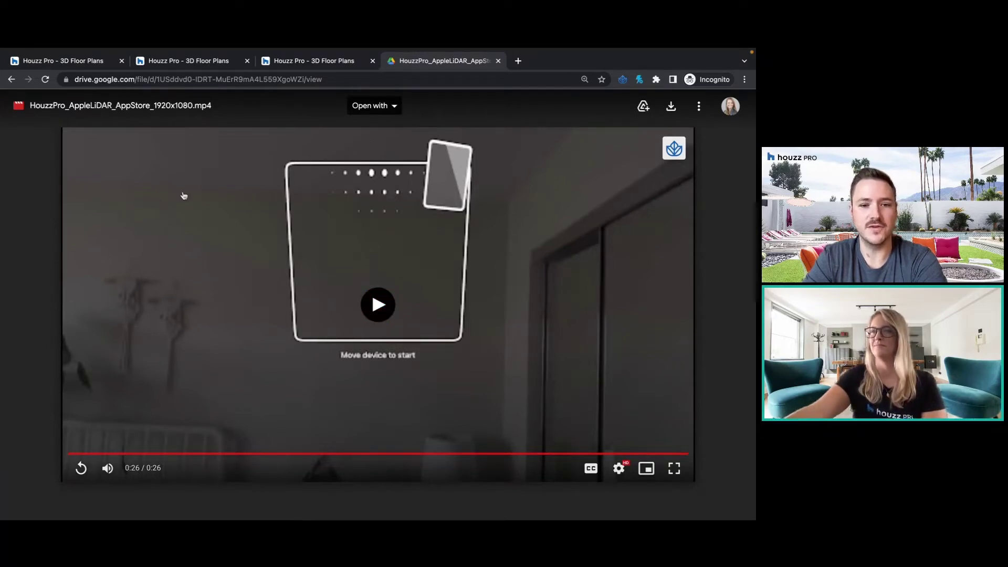
Close the Basement Addition plan, the LiDAR video and the other extra floor plan, keeping only Sitting Area with Fireplace open.
left_click(306, 62)
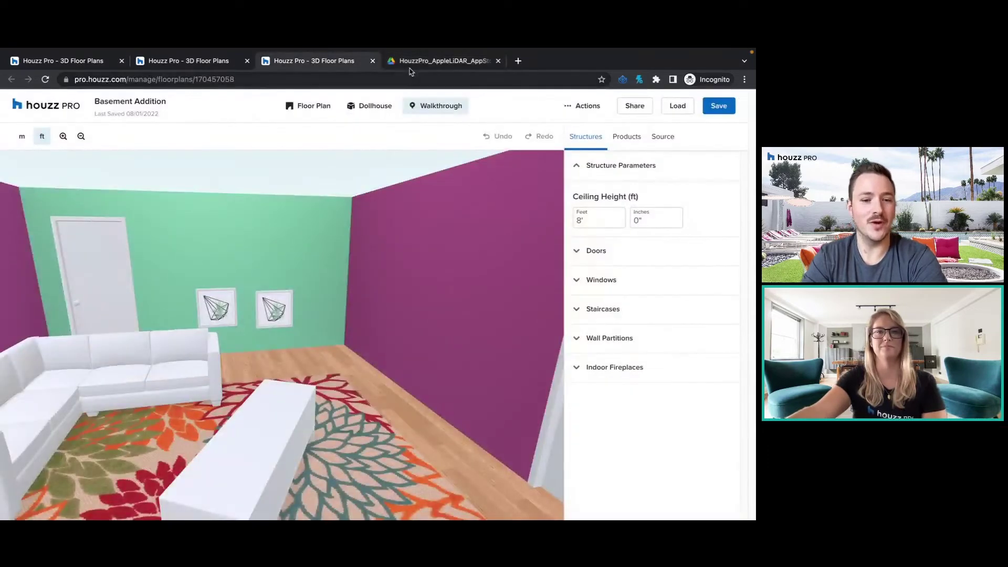
left_click(372, 61)
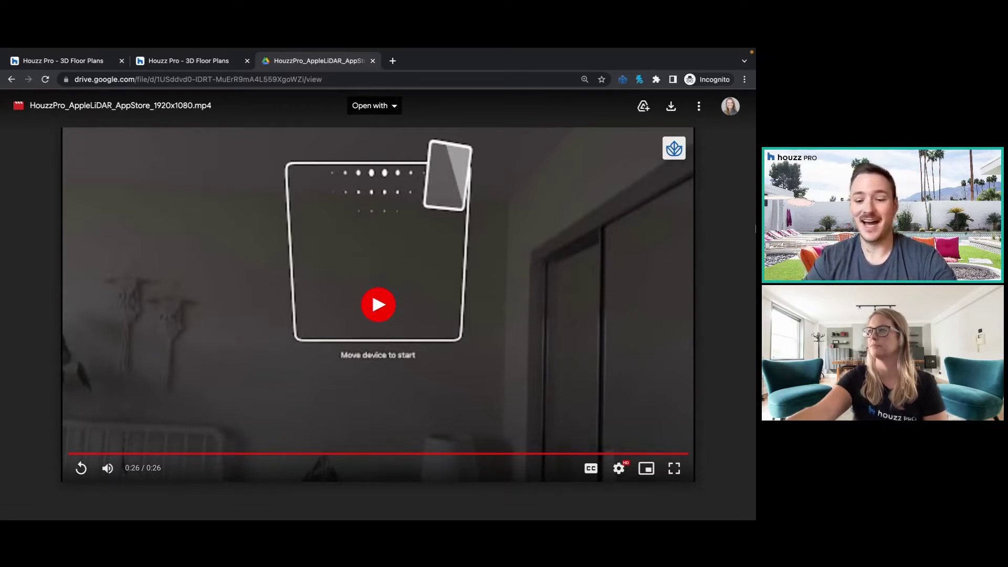
left_click(373, 61)
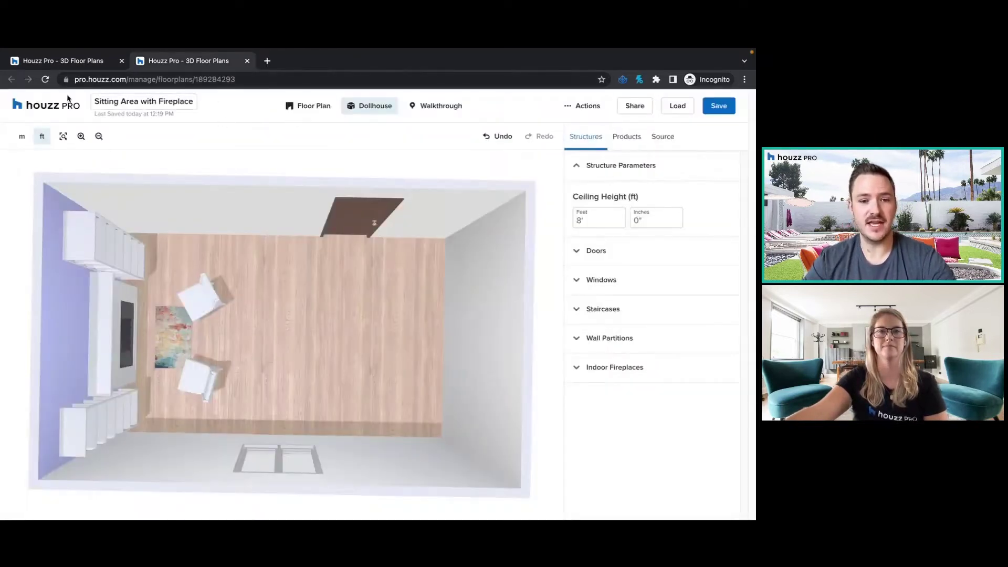
left_click(122, 61)
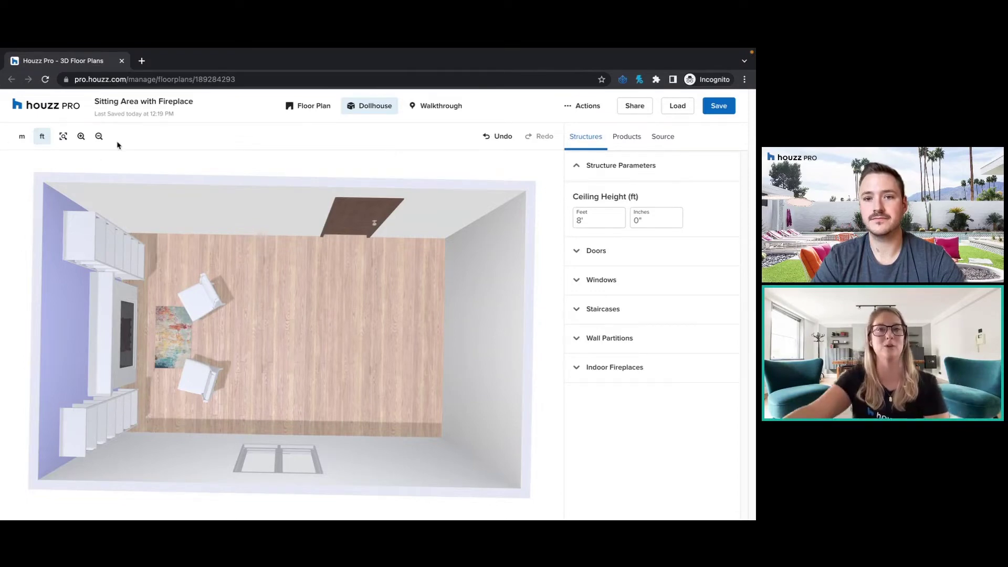
Go to the Houzz Pro home page and look over its Create New shortcuts and project list.
left_click(50, 111)
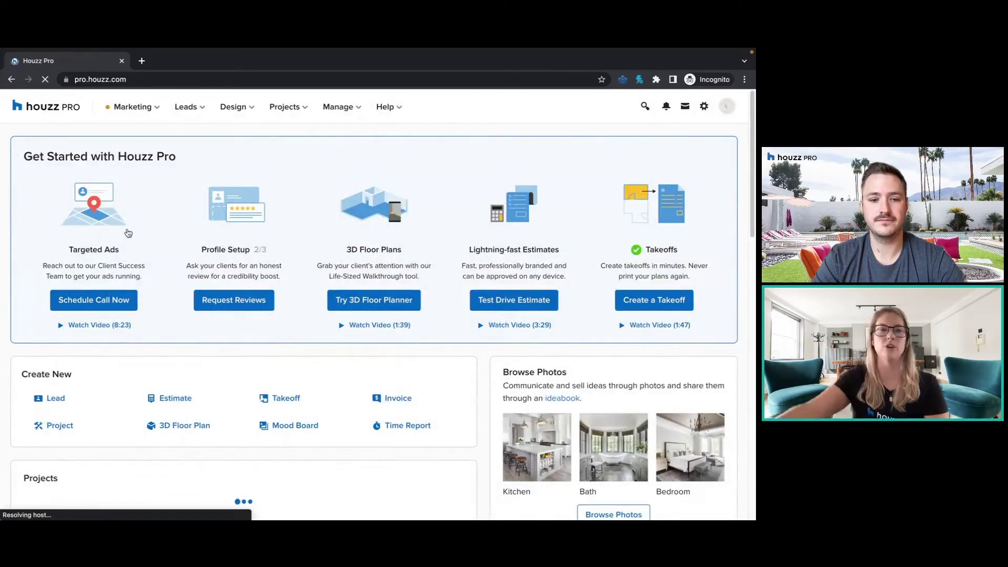
scroll(346, 321, "down", 2)
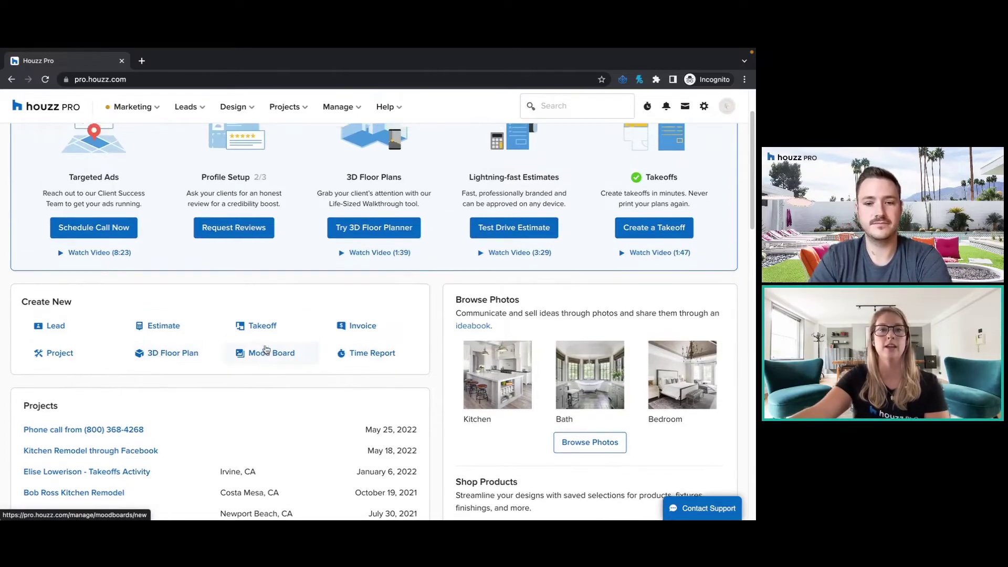
scroll(294, 349, "up", 2)
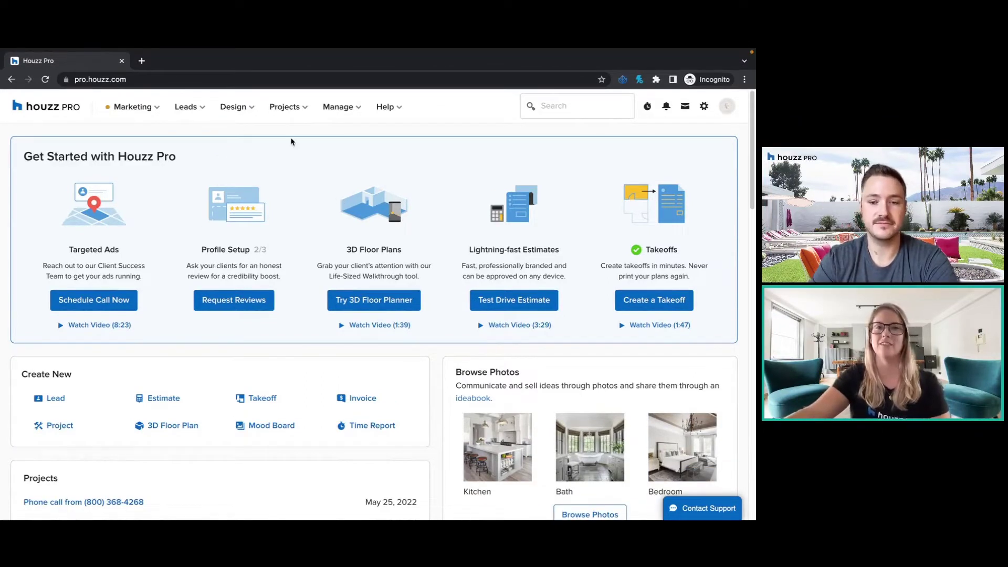
Open the first kitchen remodel among the recent projects and look over its overview page, including messages and tasks.
left_click(297, 112)
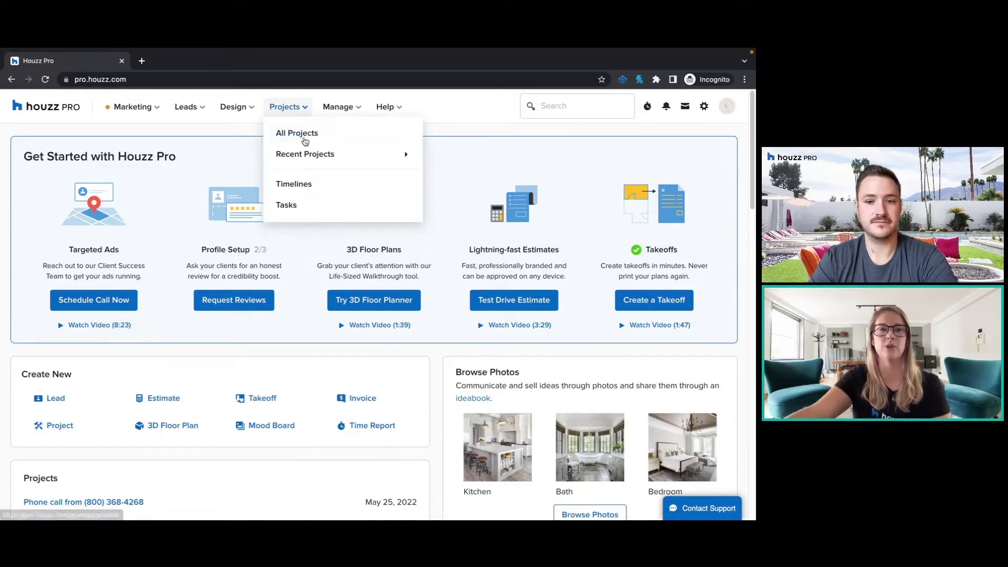
mouse_move(315, 163)
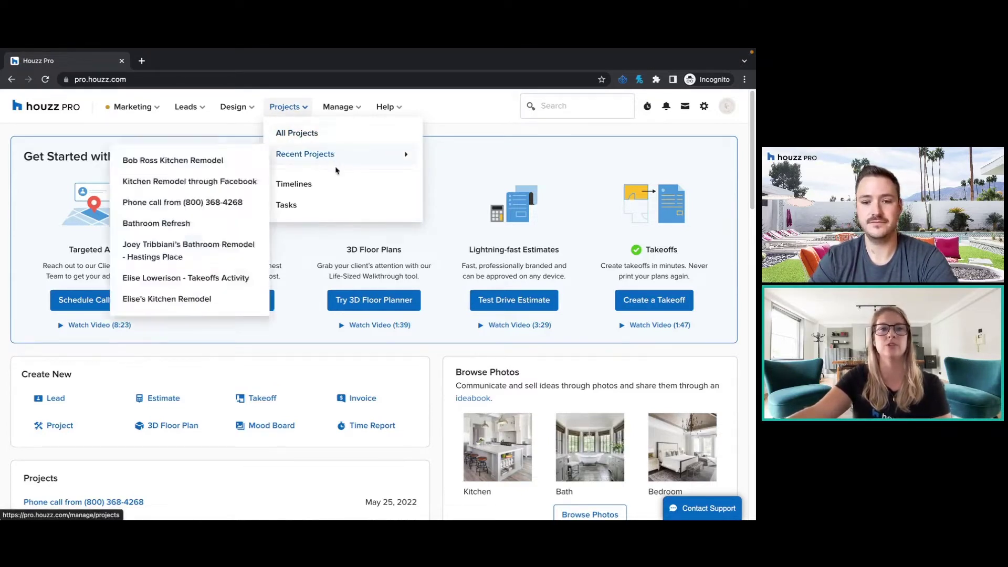
left_click(192, 165)
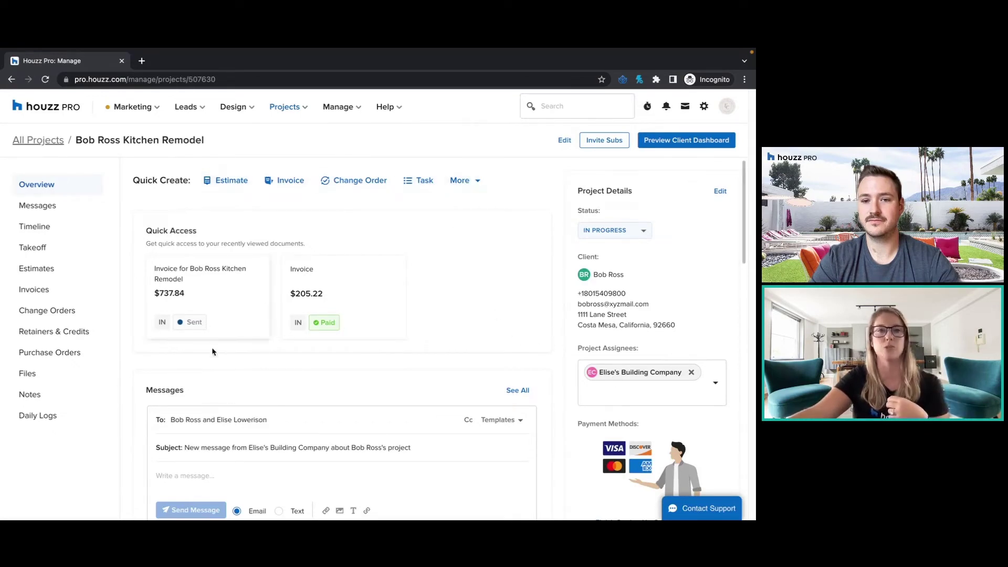
scroll(205, 336, "down", 4)
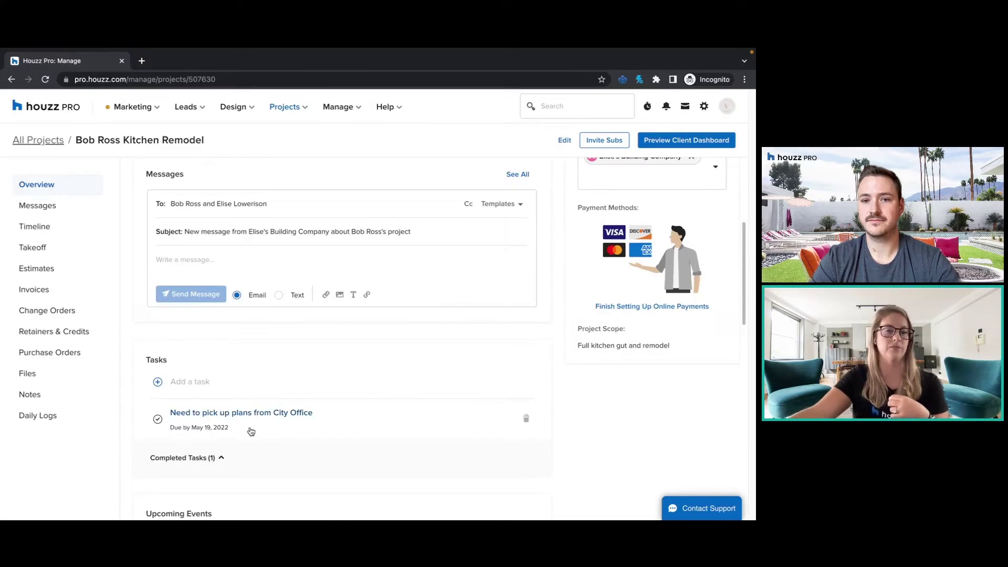
scroll(282, 392, "up", 4)
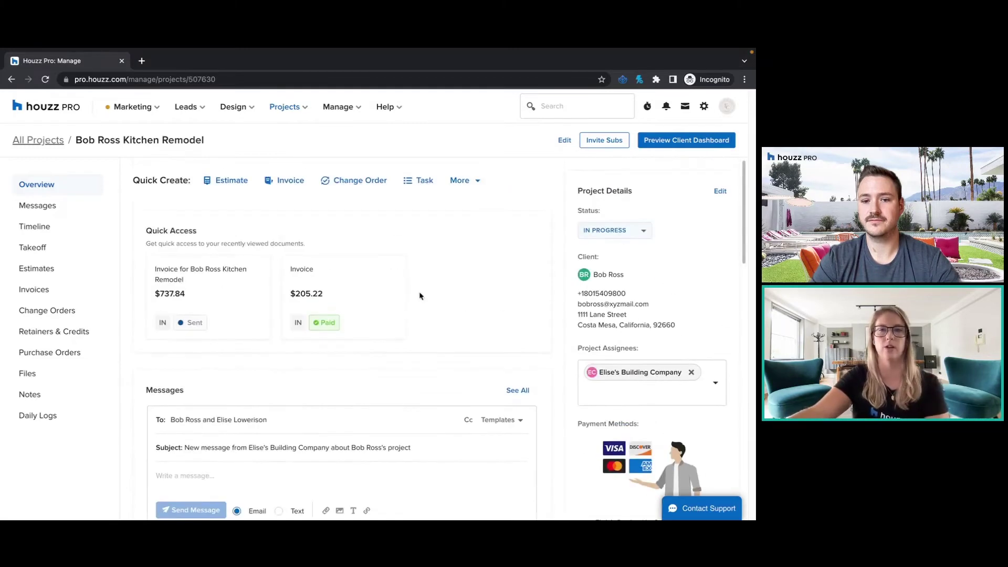
View the project's access settings and the blank subcontractor/vendor invitation form, and close both without inviting anyone.
left_click(604, 141)
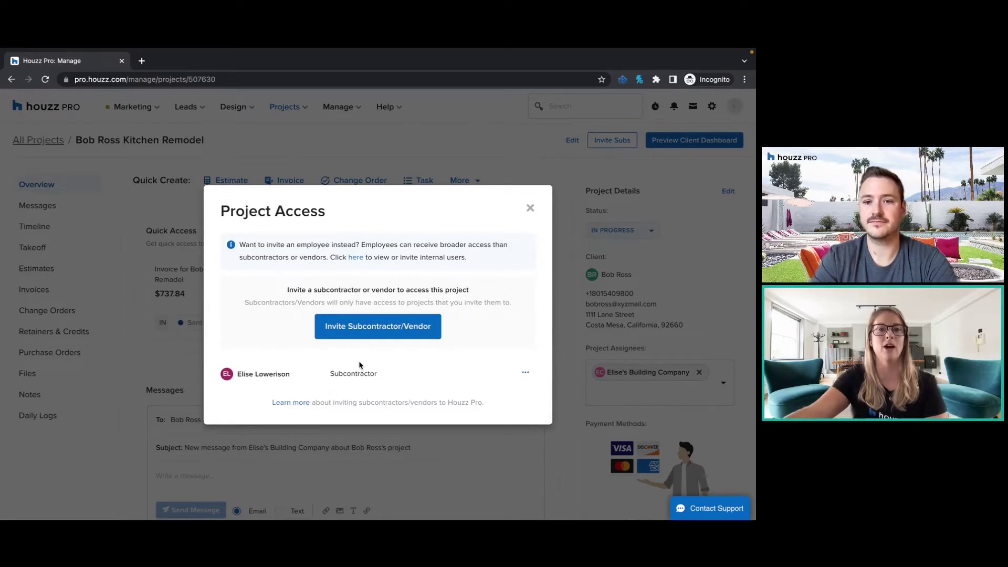
left_click(400, 333)
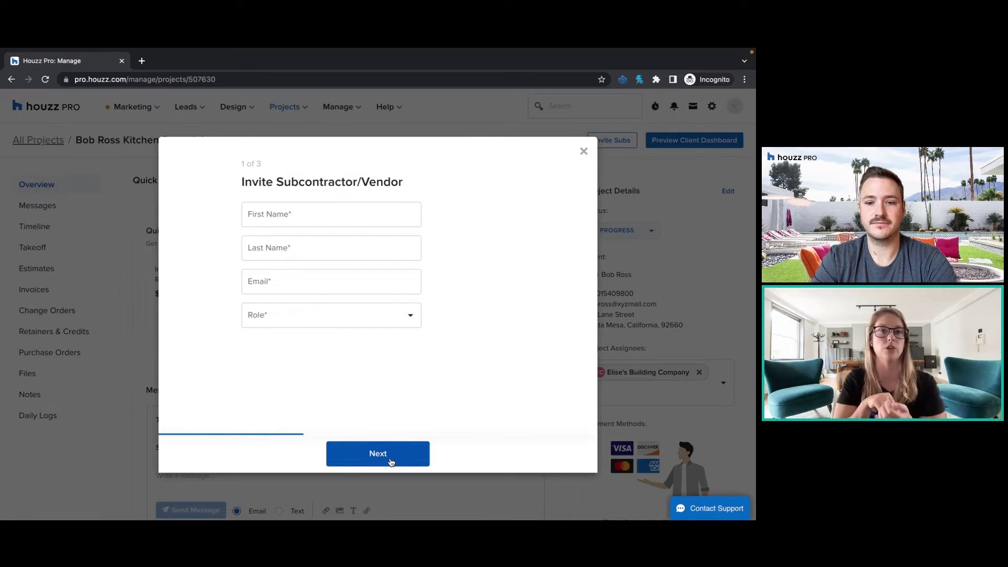
left_click(584, 152)
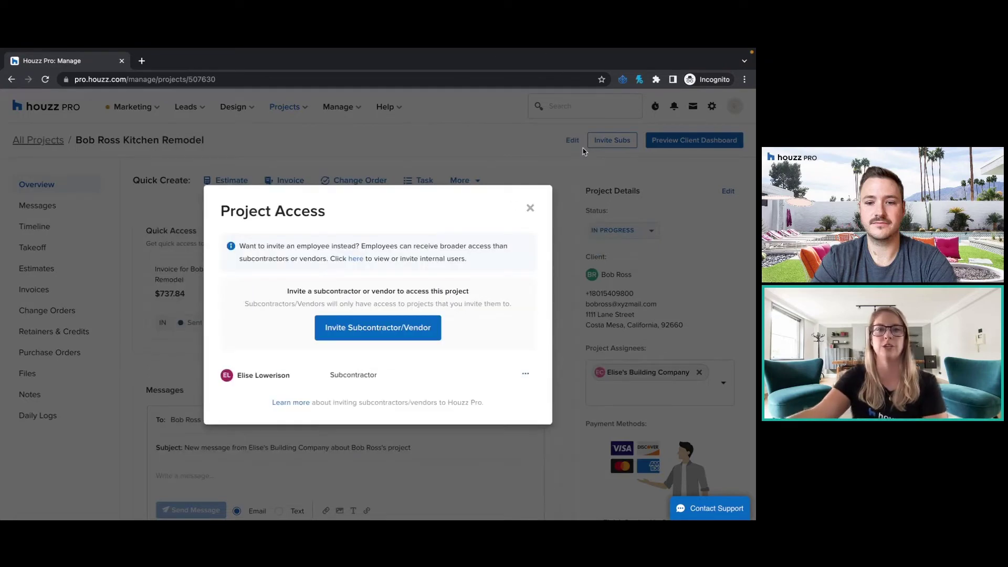
left_click(530, 207)
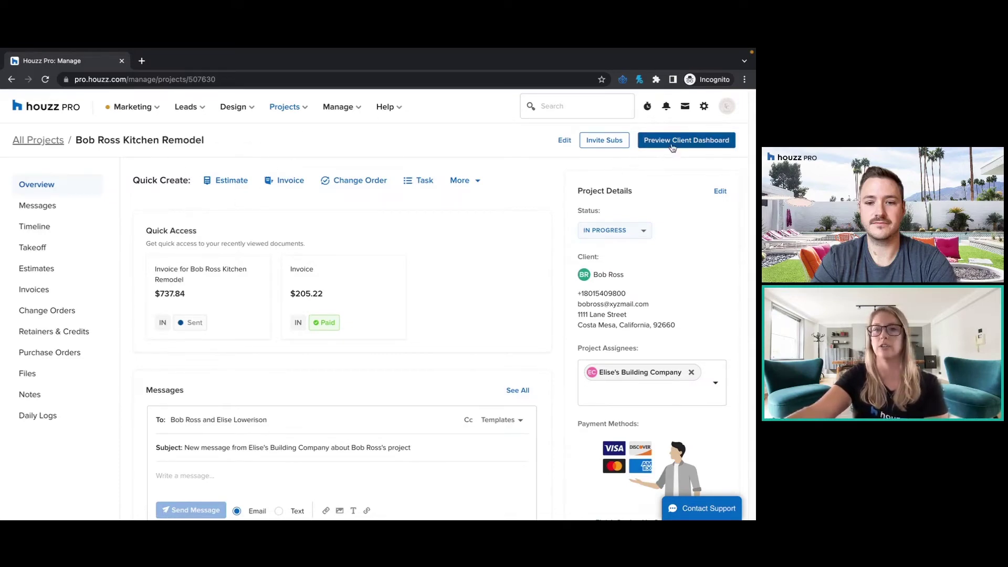
Preview the project's client dashboard, view its Messages page and return to the dashboard's Home page.
left_click(673, 148)
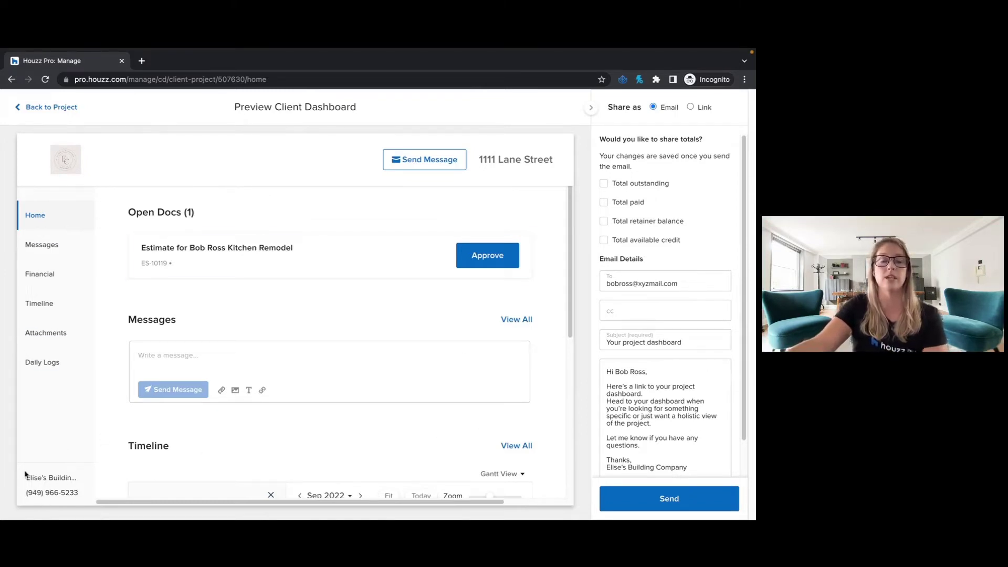
left_click(441, 166)
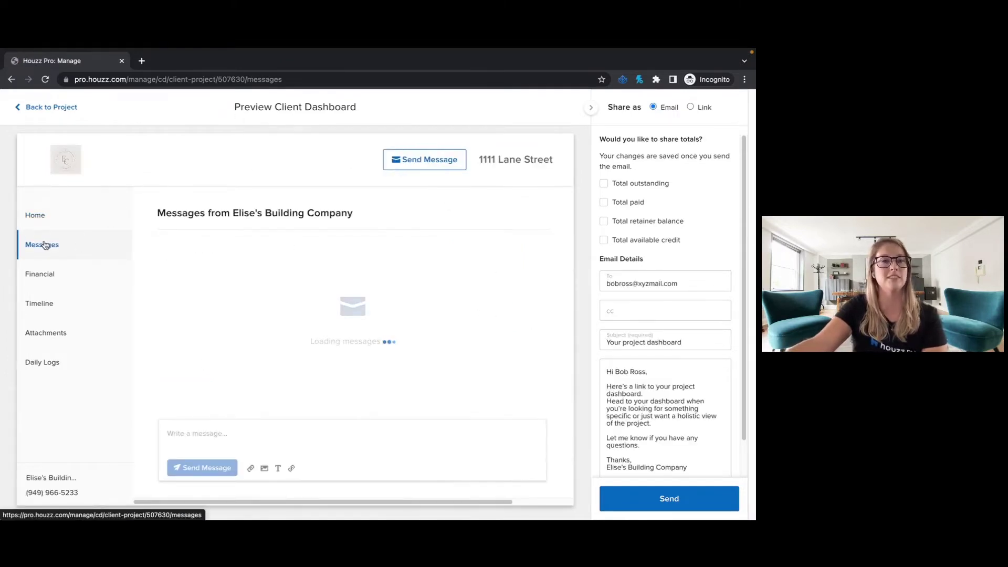
left_click_drag(479, 164, 554, 149)
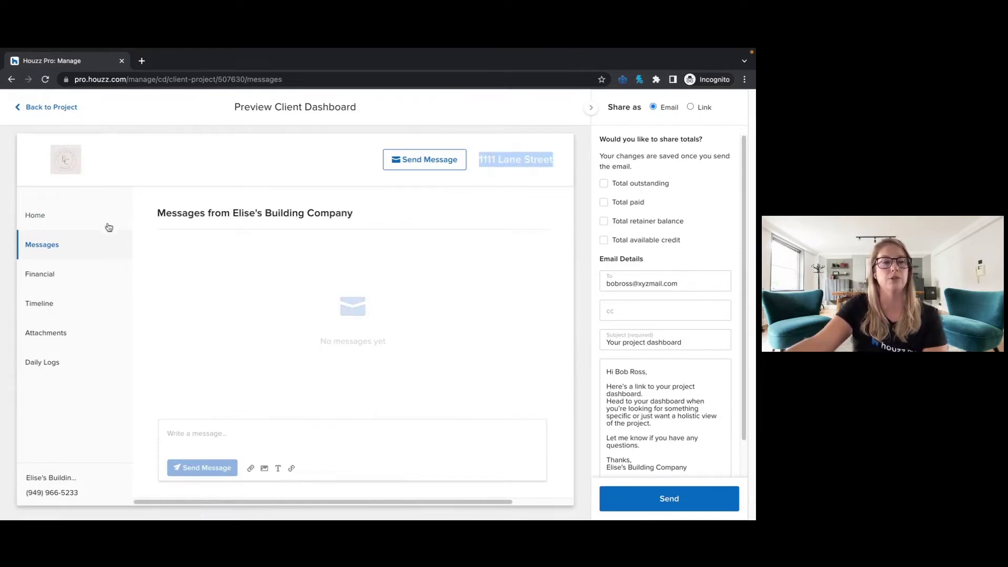
left_click(55, 211)
left_click(36, 219)
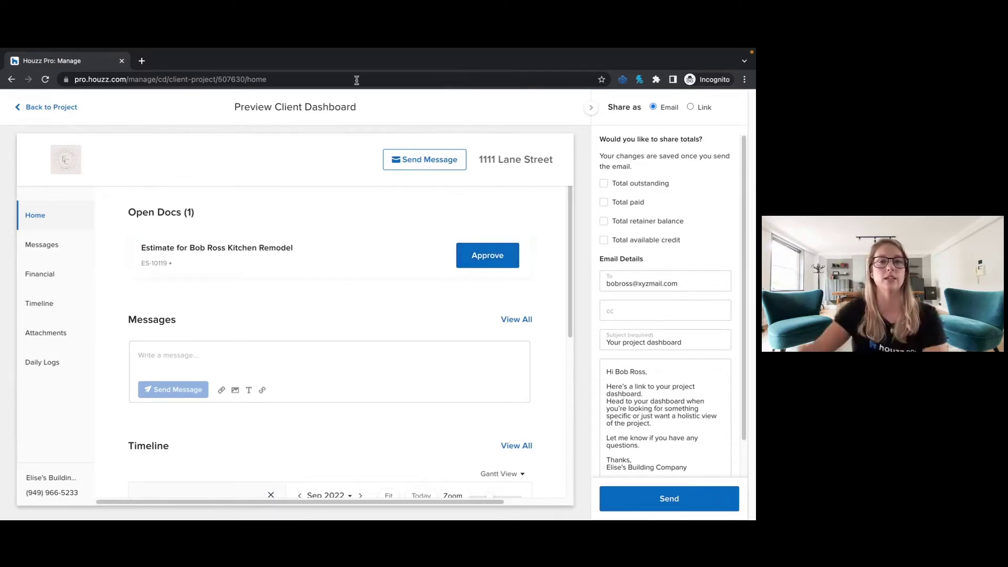
Review the messages, timeline and attachments sections on the client dashboard's Home page.
scroll(397, 291, "down", 1)
scroll(397, 293, "down", 1)
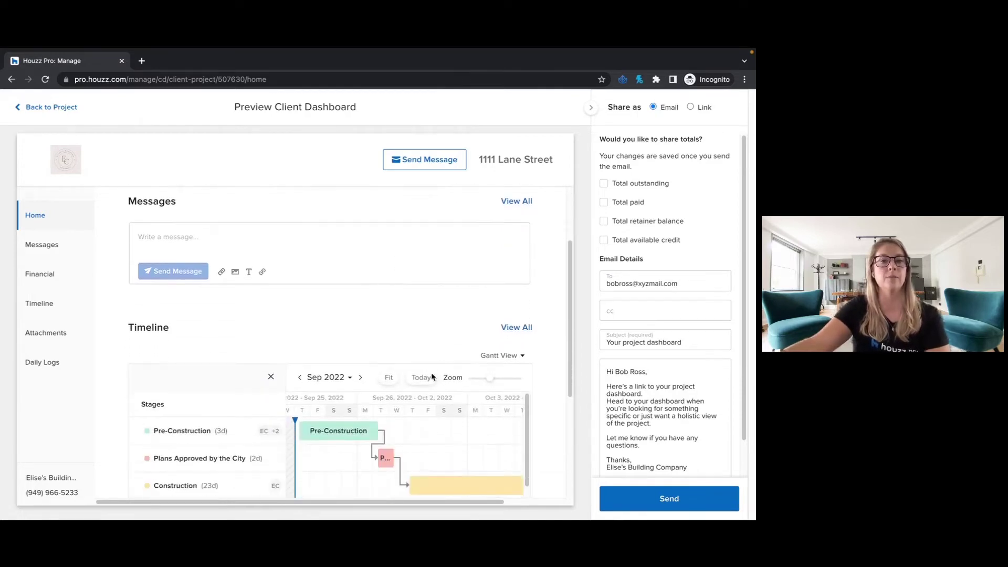
scroll(399, 390, "down", 2)
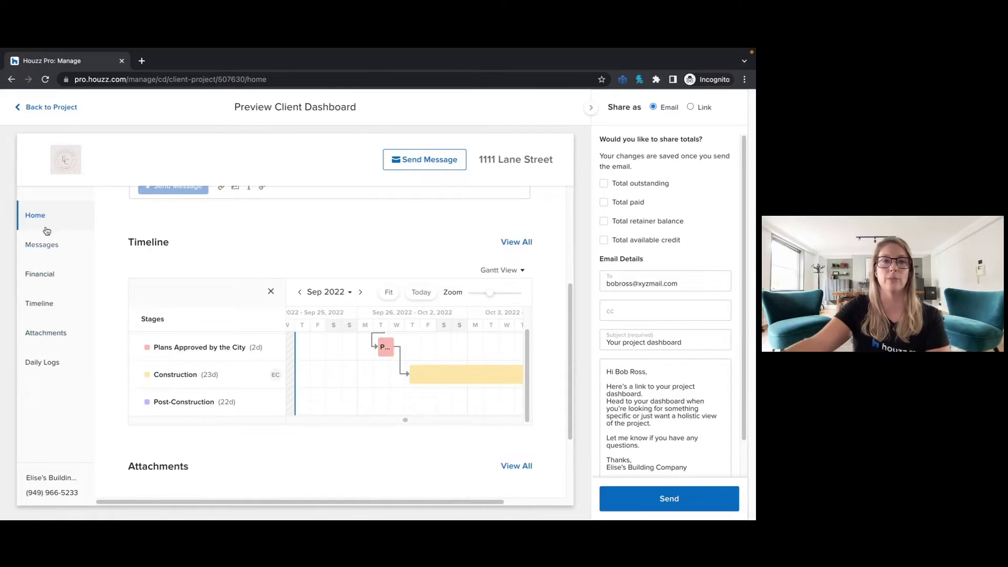
scroll(297, 339, "down", 2)
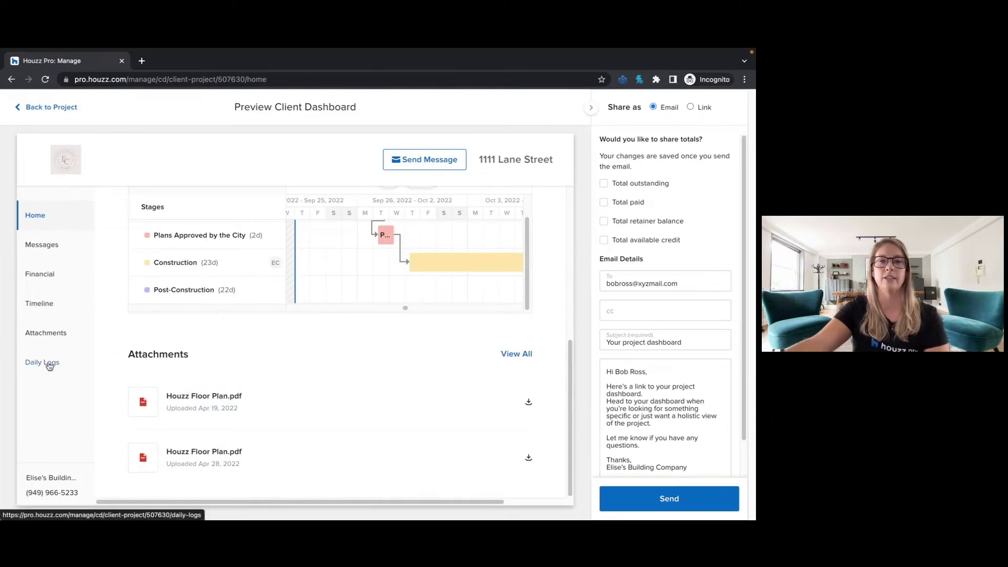
scroll(328, 376, "up", 5)
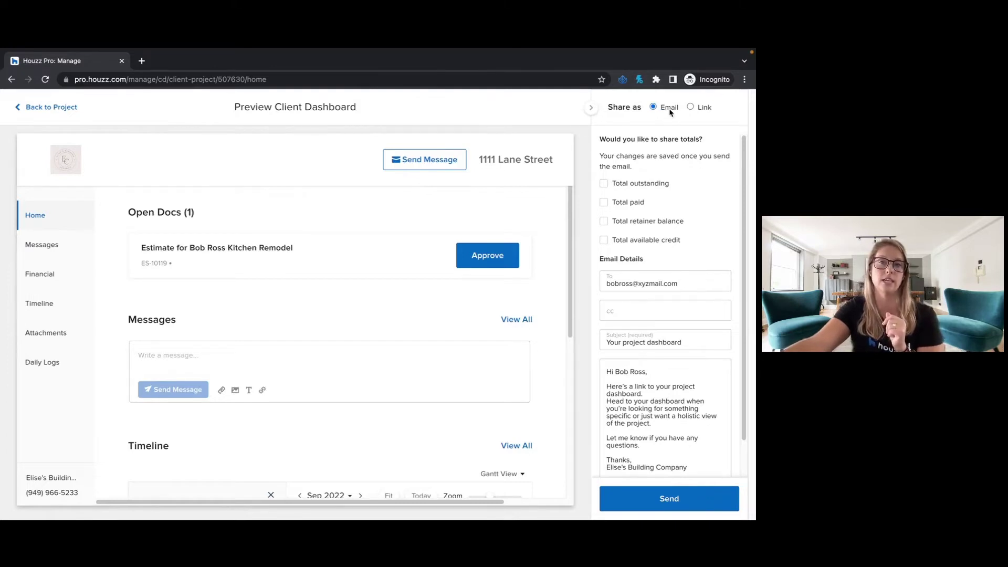
Turn on link sharing for the client dashboard and switch the sharing method back to Email.
left_click(705, 109)
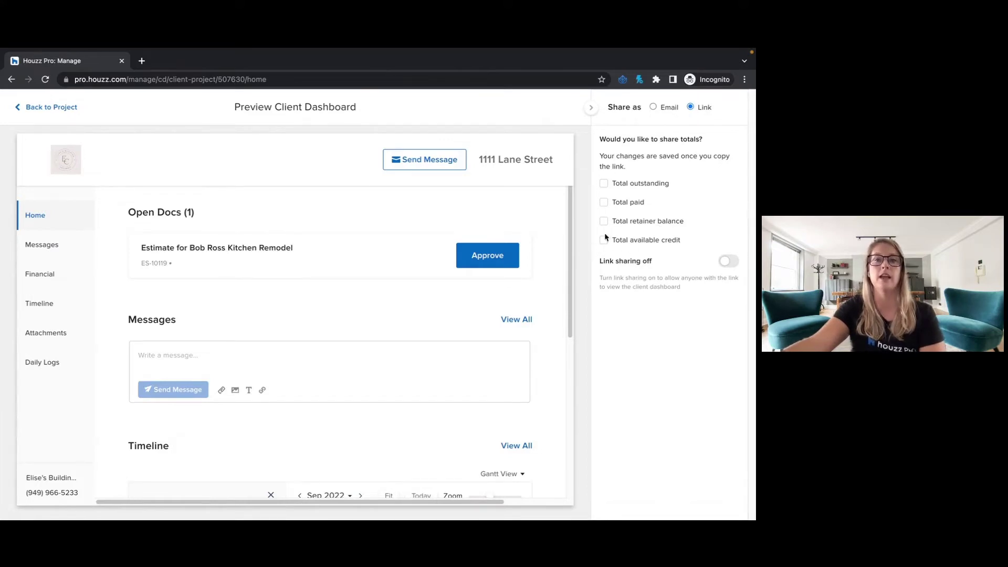
left_click(727, 262)
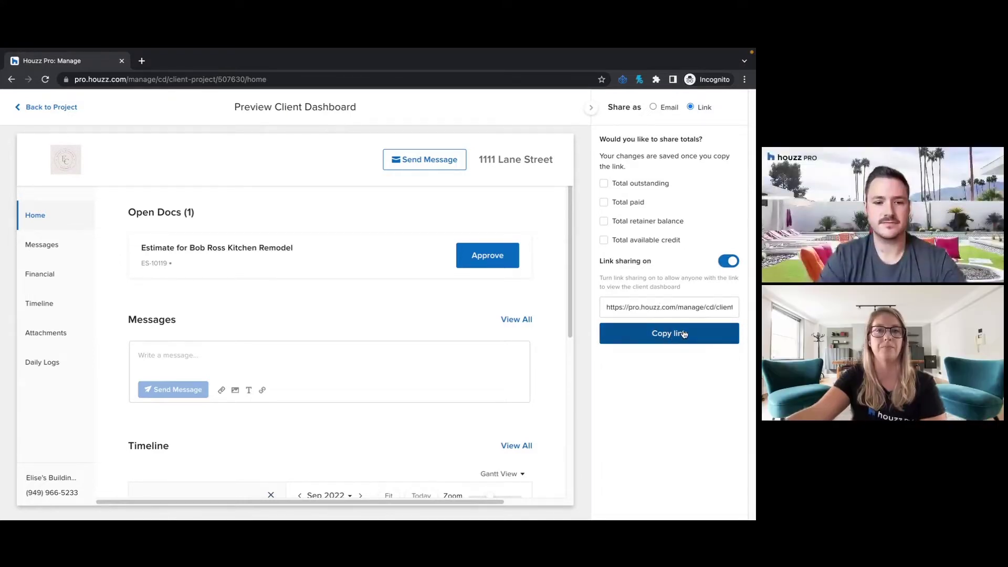
left_click(654, 108)
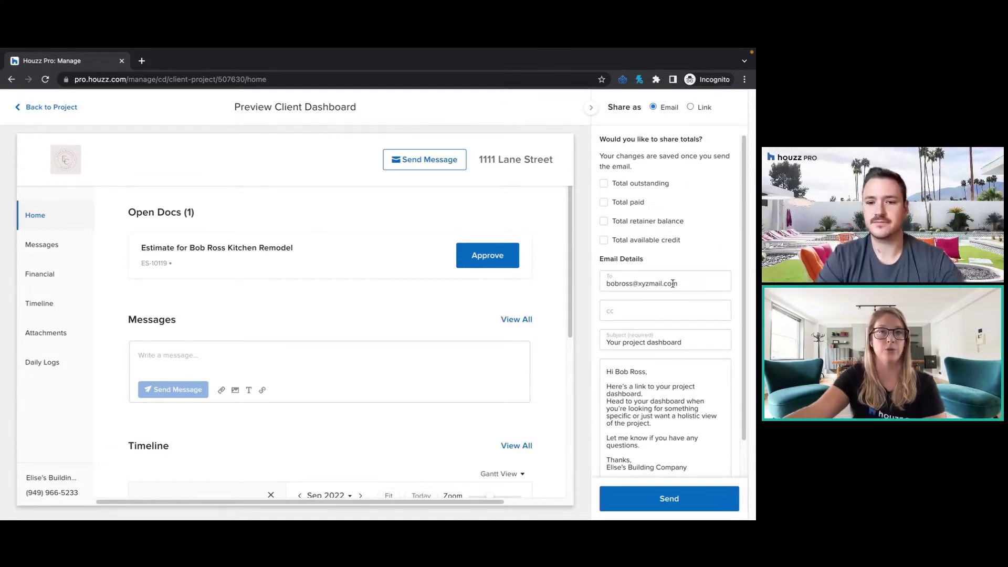
Review the recipient, CC and message fields of the client dashboard email, and return to the project without sending it.
scroll(699, 291, "down", 2)
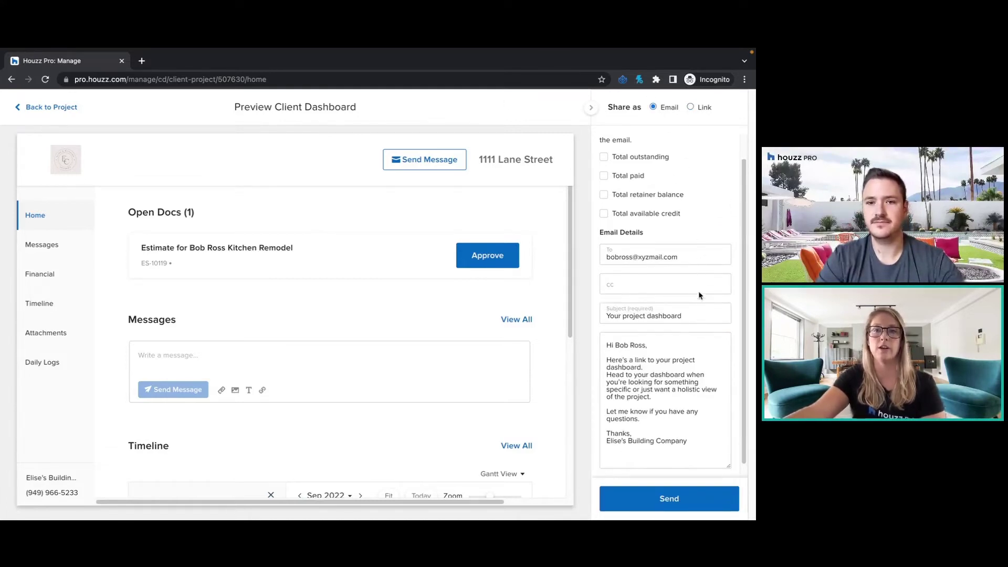
left_click(703, 255)
left_click(641, 283)
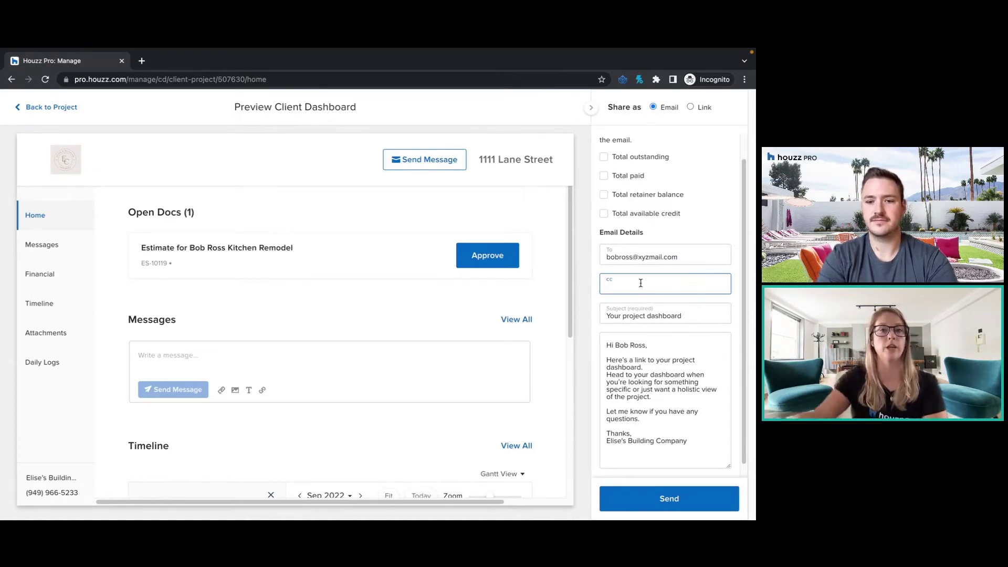
left_click_drag(698, 439, 593, 334)
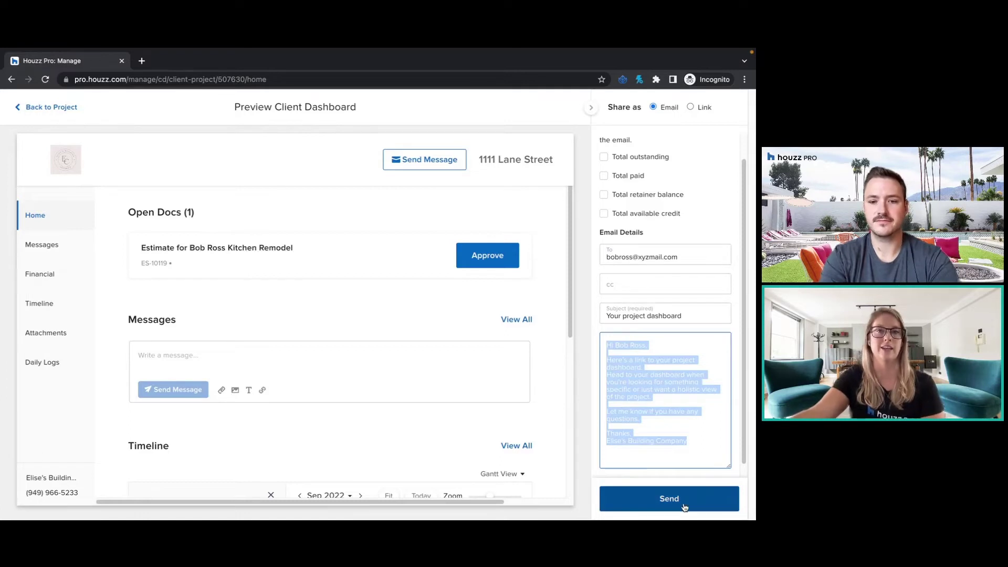
left_click(673, 407)
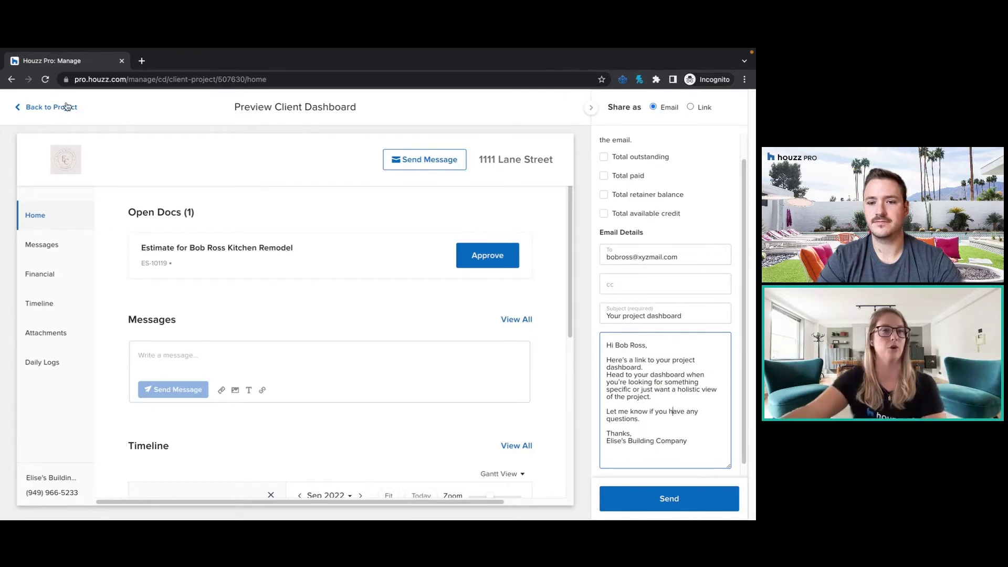
left_click(51, 110)
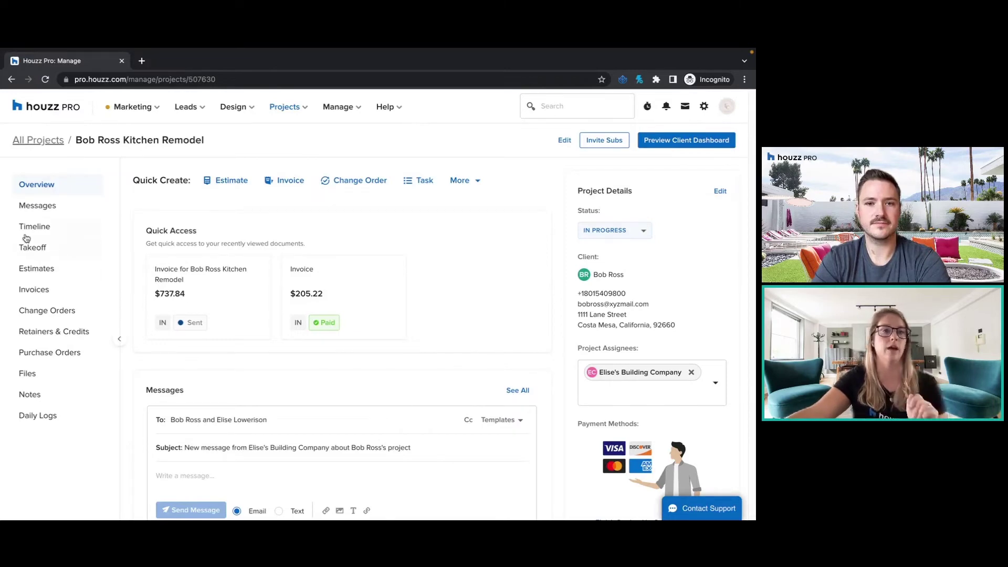
Set the client's access to the project timeline to No Access, and check the client dashboard preview.
left_click(34, 227)
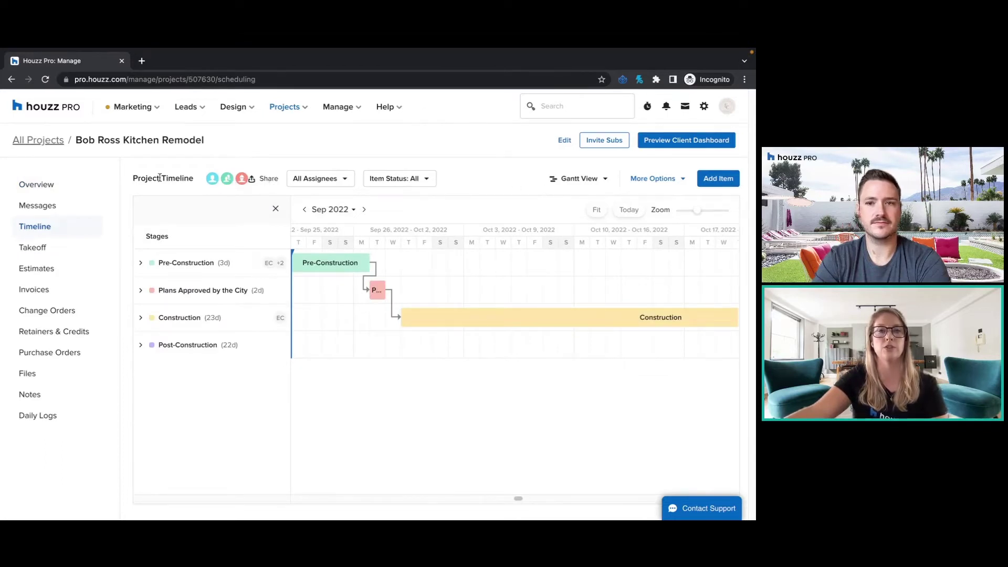
mouse_move(212, 182)
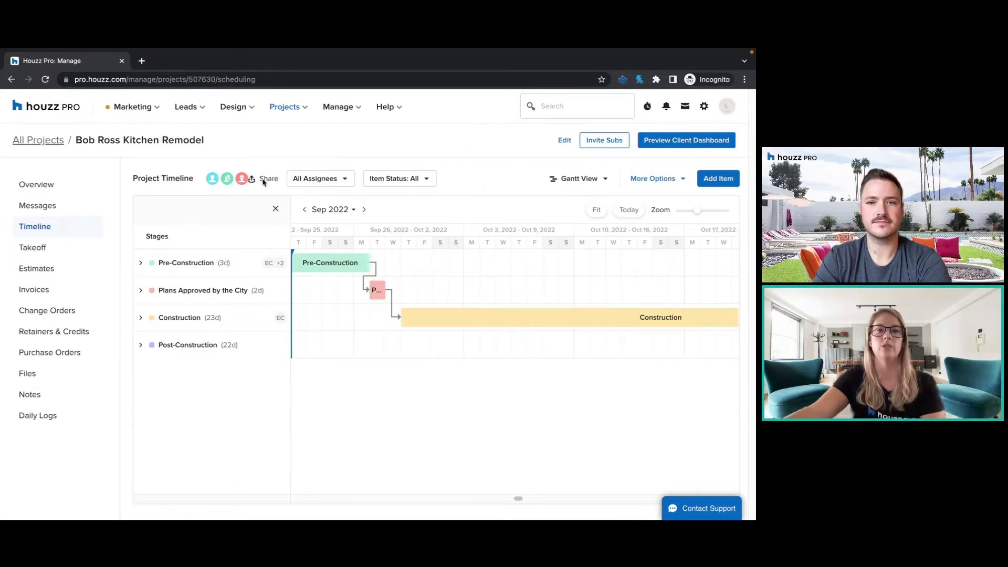
left_click(264, 182)
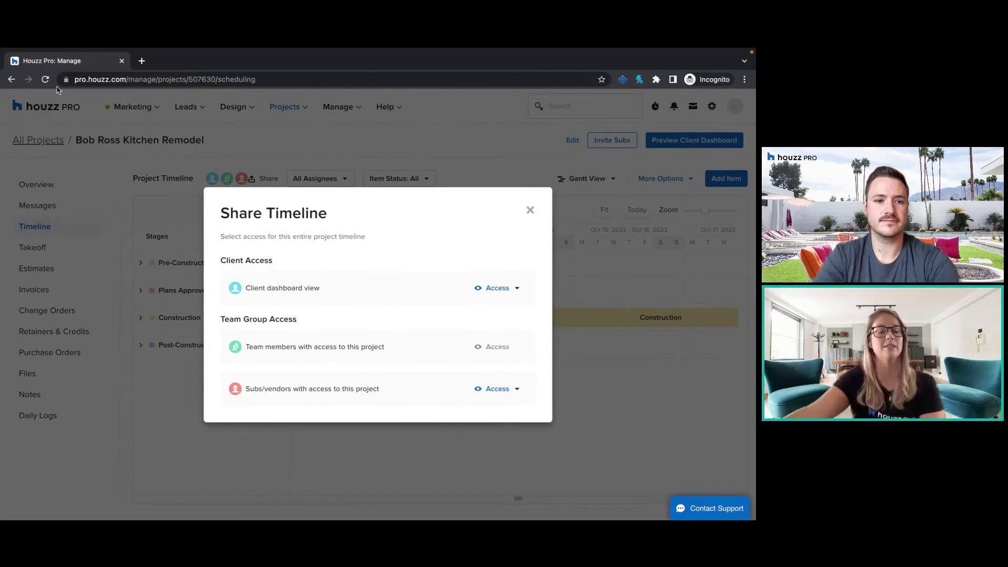
left_click(497, 289)
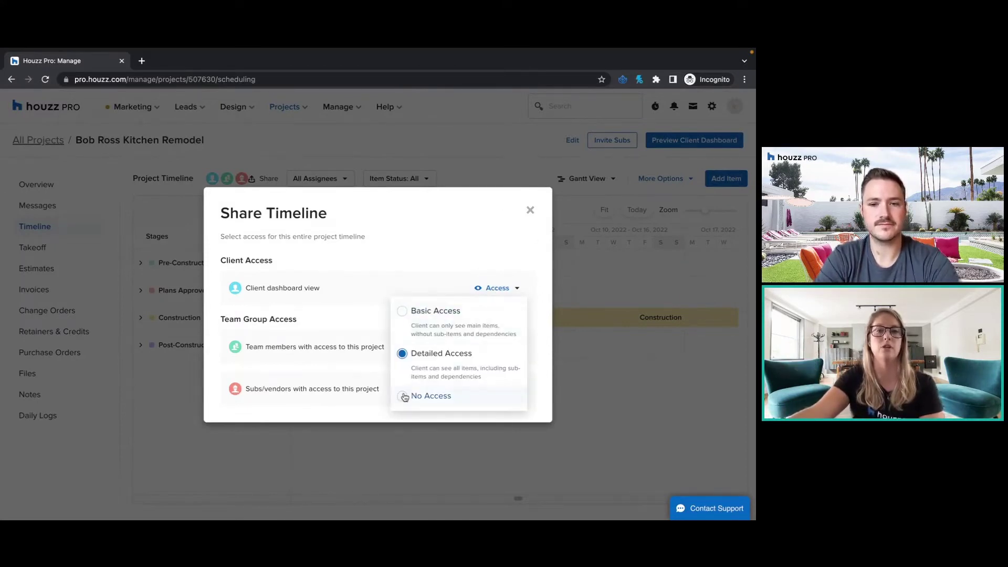
left_click(405, 397)
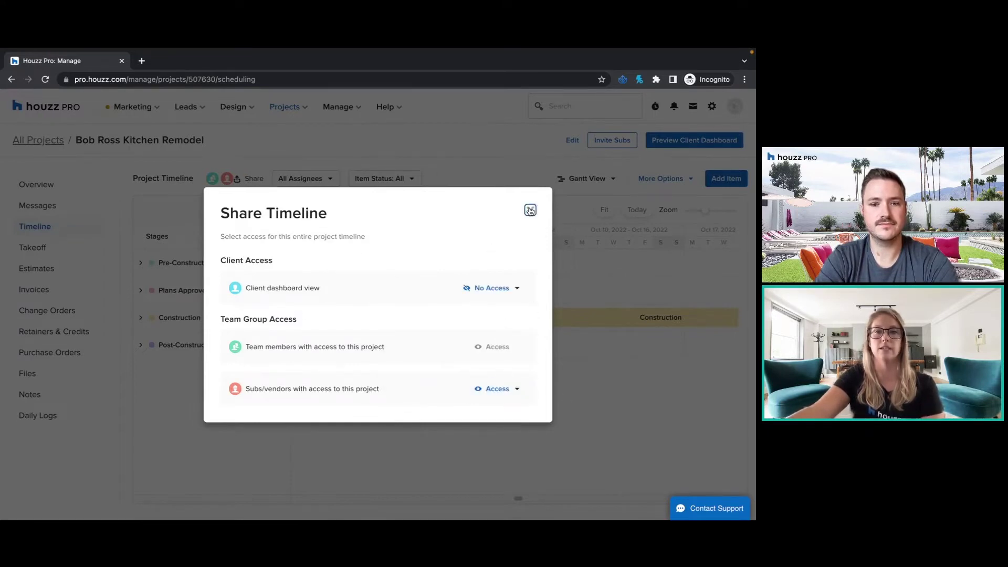
left_click(530, 210)
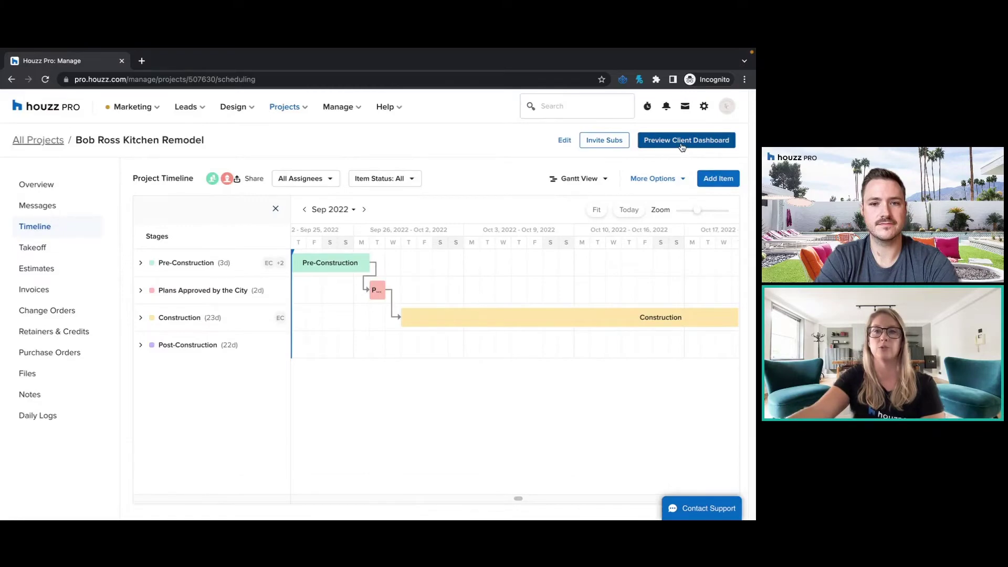
left_click(682, 141)
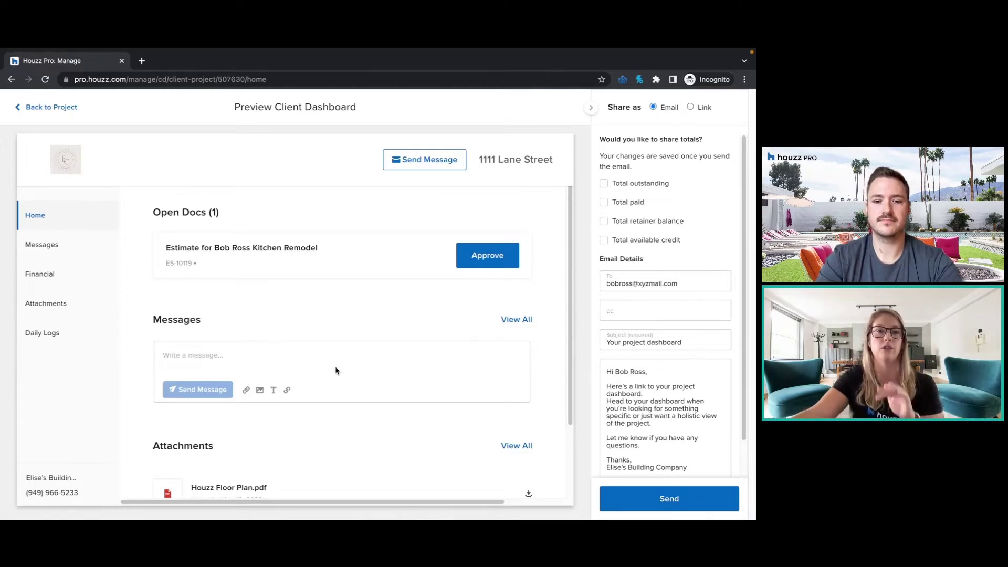
left_click(50, 107)
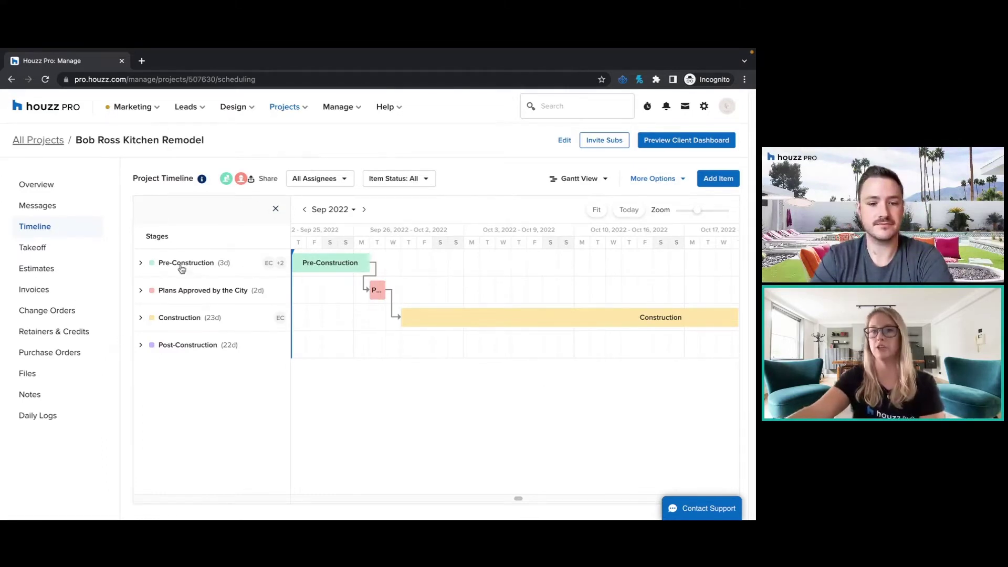
Compare the project's September 21 and April 19, 2022 daily logs with those shown in the client dashboard preview.
left_click(50, 417)
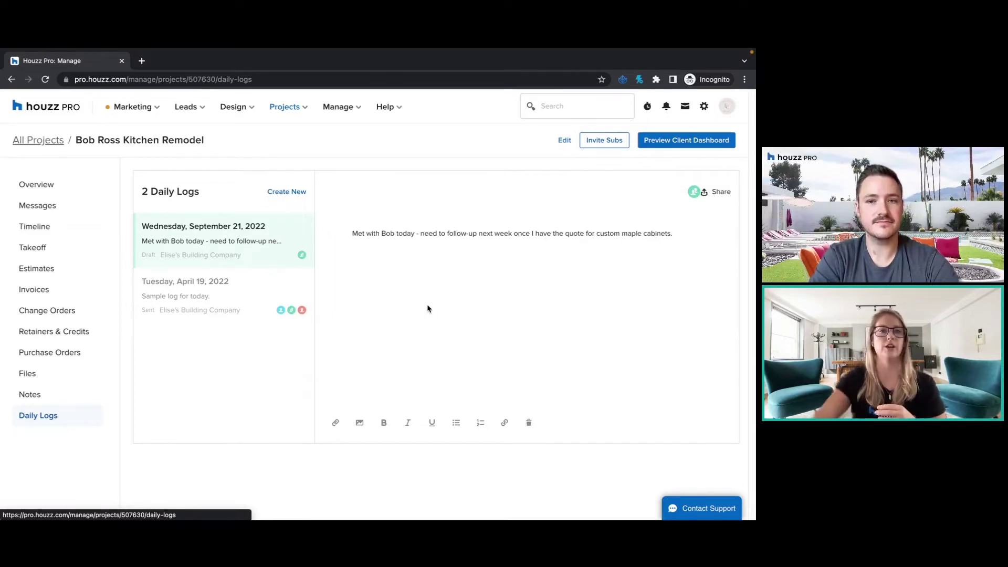
left_click(275, 314)
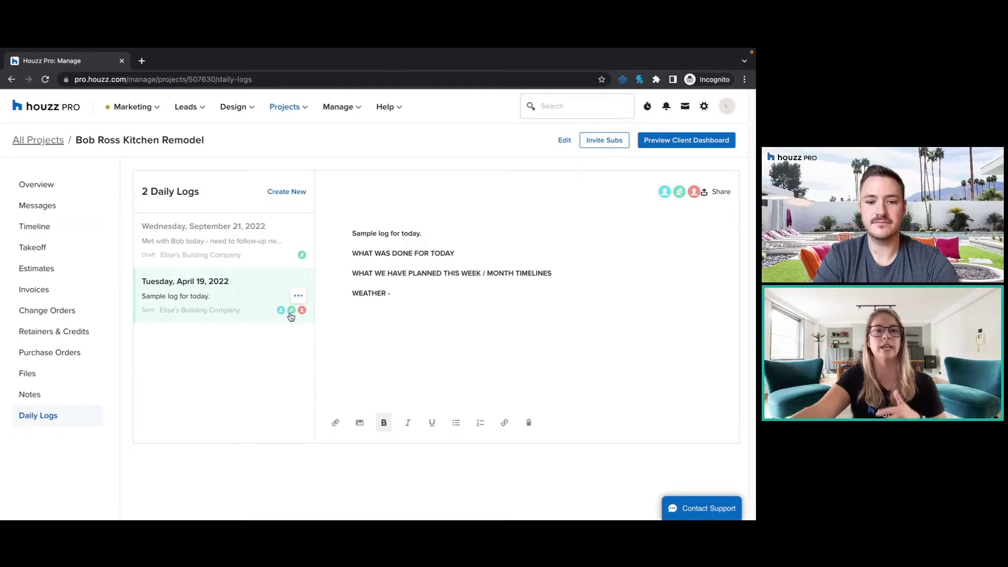
left_click(225, 242)
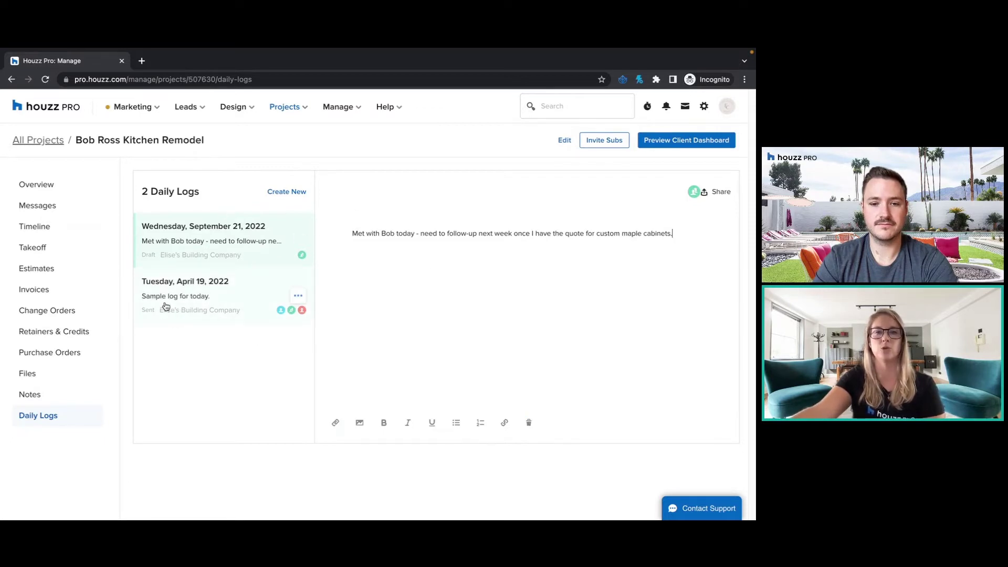
left_click(681, 142)
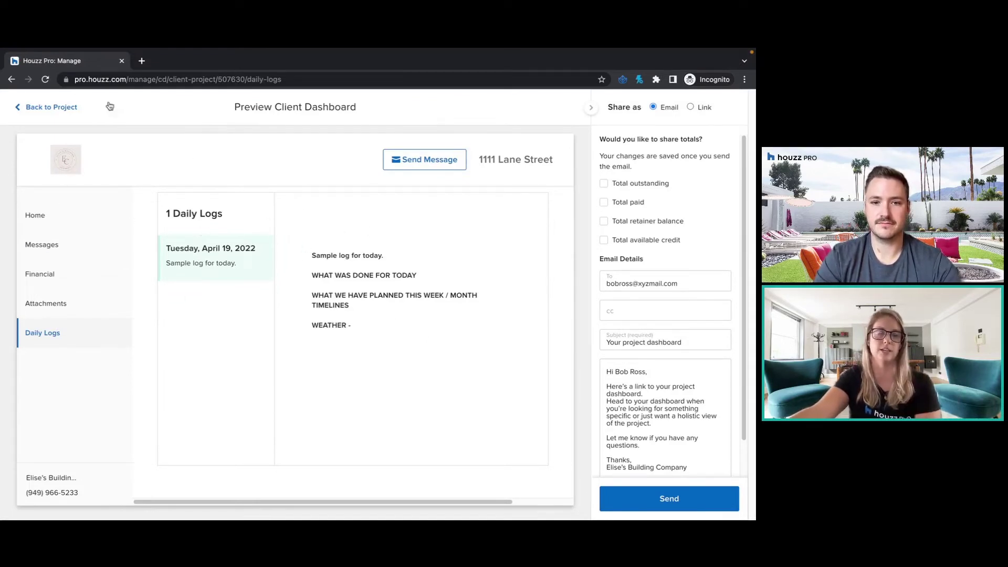
left_click(53, 108)
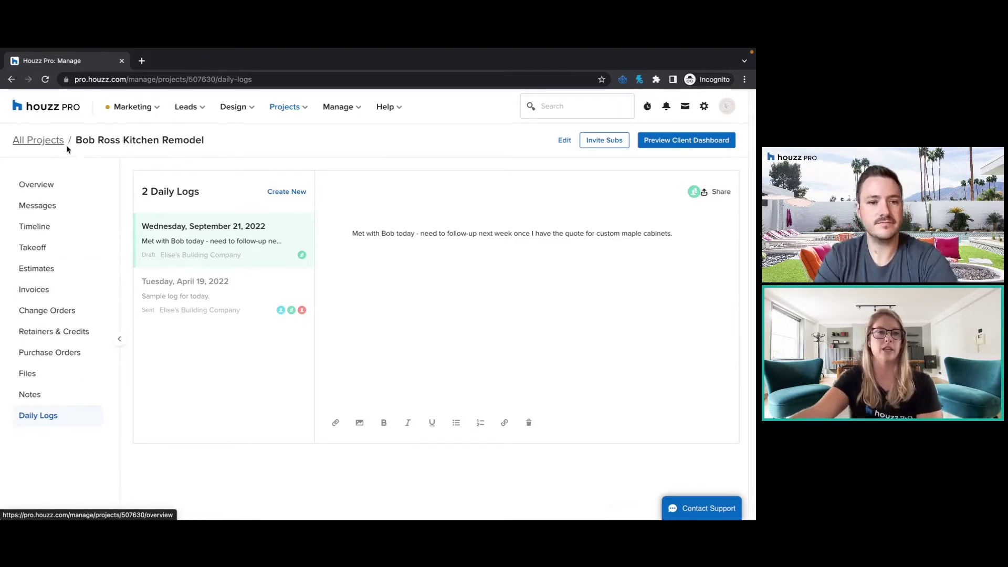
Open the Time & Expenses page and look through the logged time entries.
left_click(348, 110)
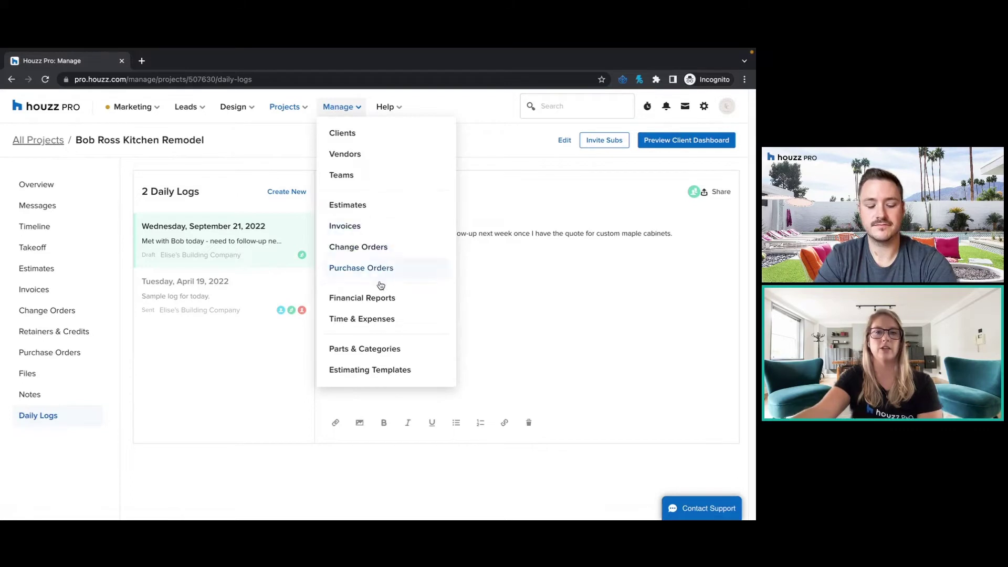
left_click(372, 327)
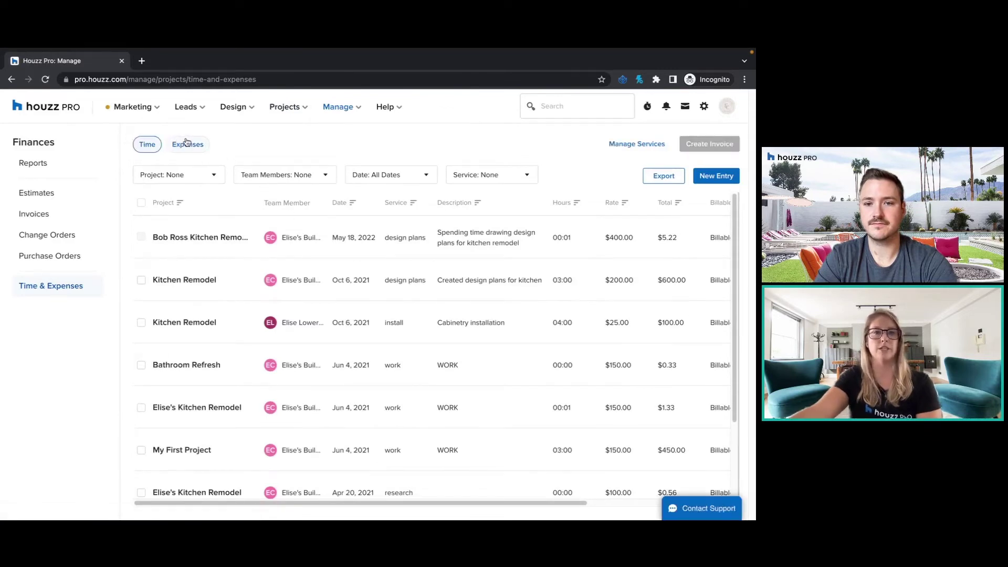
scroll(392, 289, "down", 1)
scroll(391, 292, "down", 2)
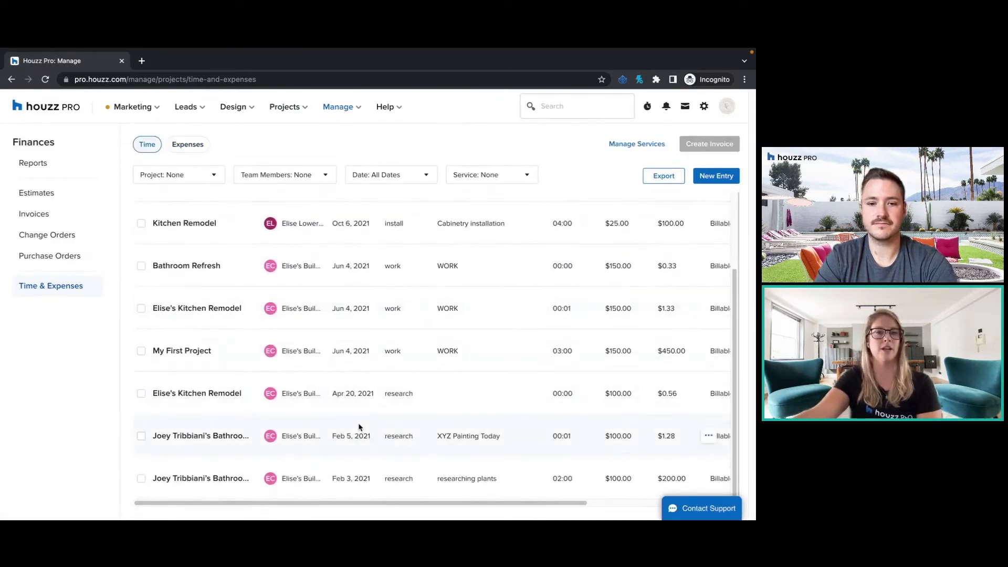
scroll(361, 427, "up", 3)
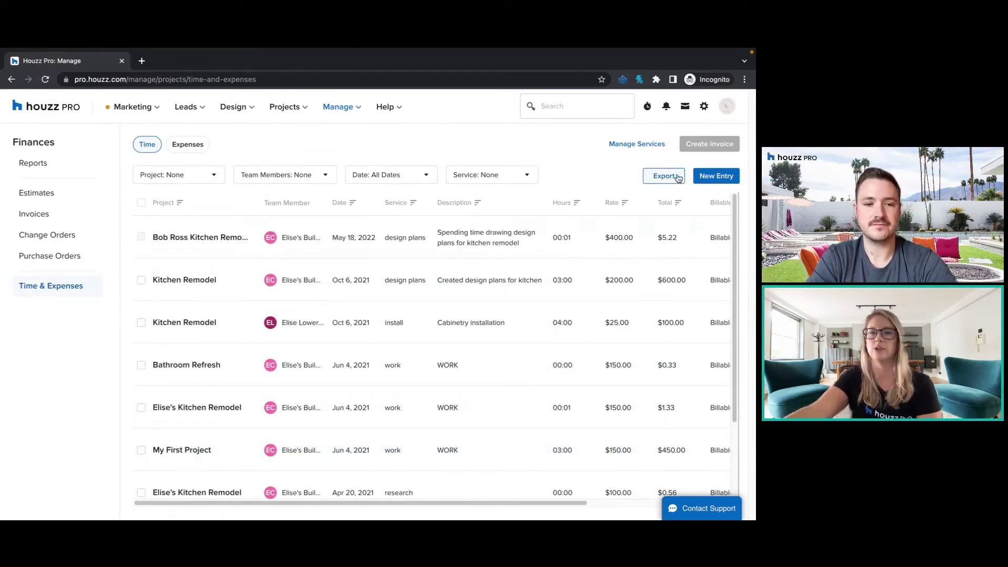
Start a new time entry for the Bob Ross Kitchen Remodel project with Elise's Building Company as team member.
left_click(716, 176)
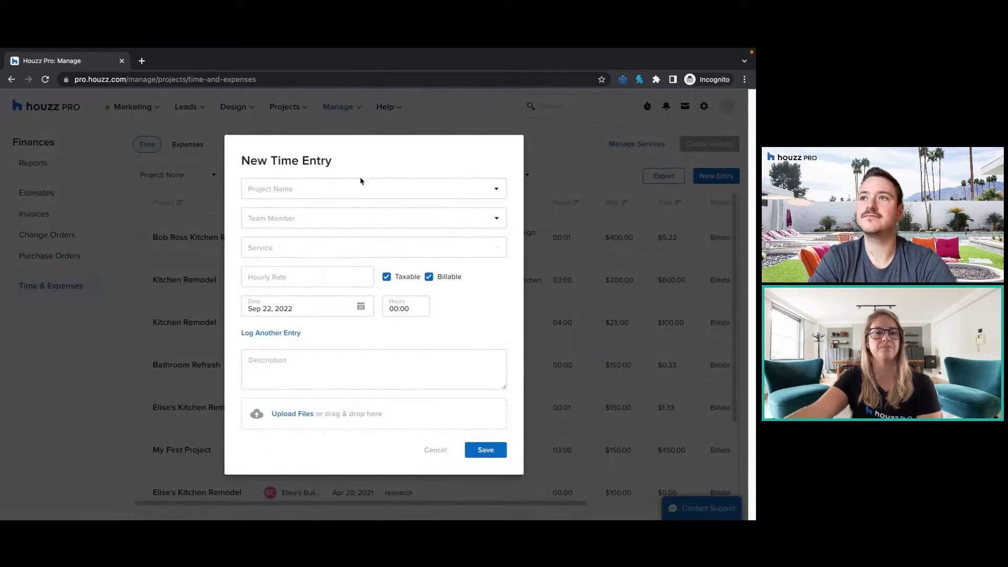
left_click(337, 185)
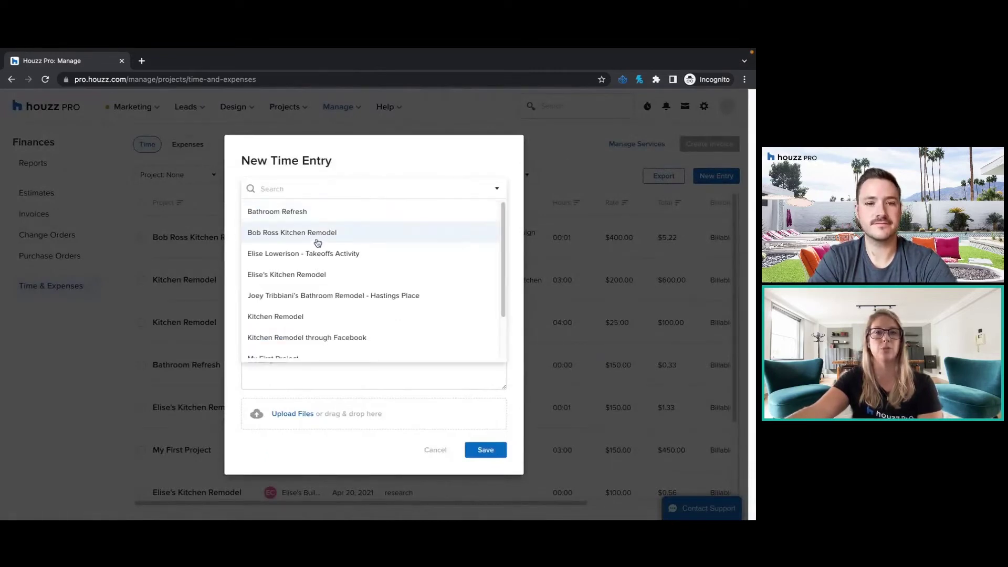
left_click(290, 235)
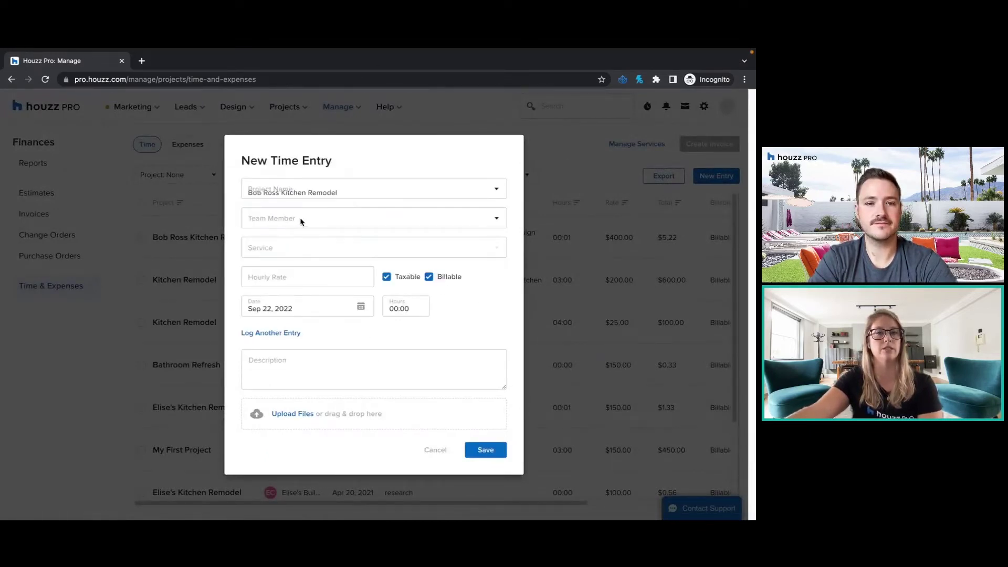
left_click(300, 220)
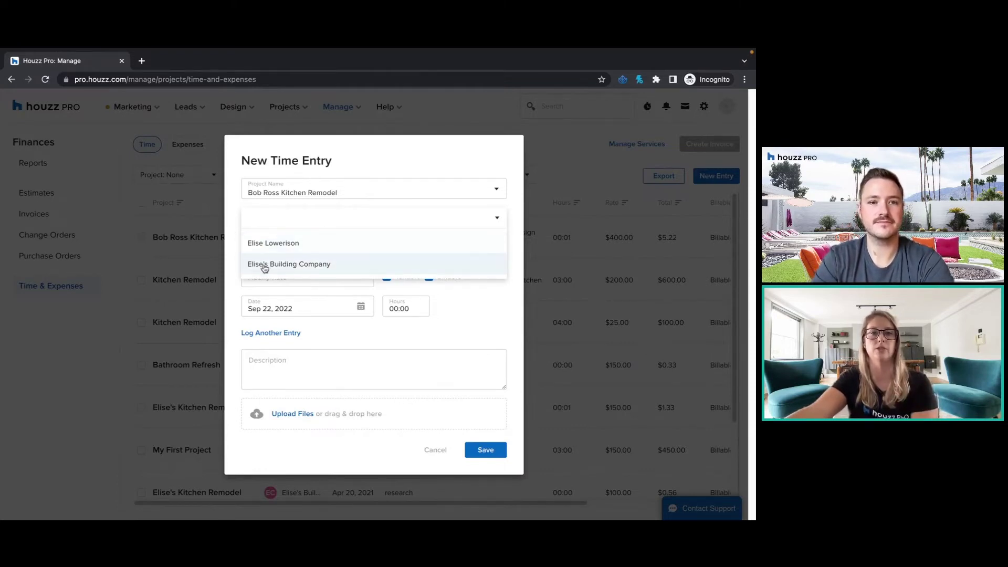
left_click(299, 266)
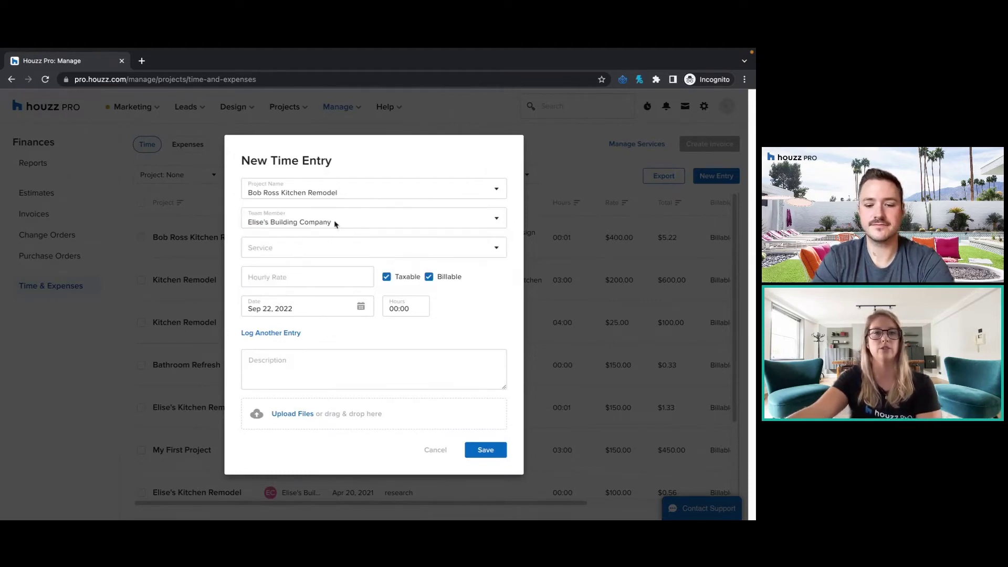
Create the service "researching cabinet options" and assign it to the time entry.
left_click(284, 244)
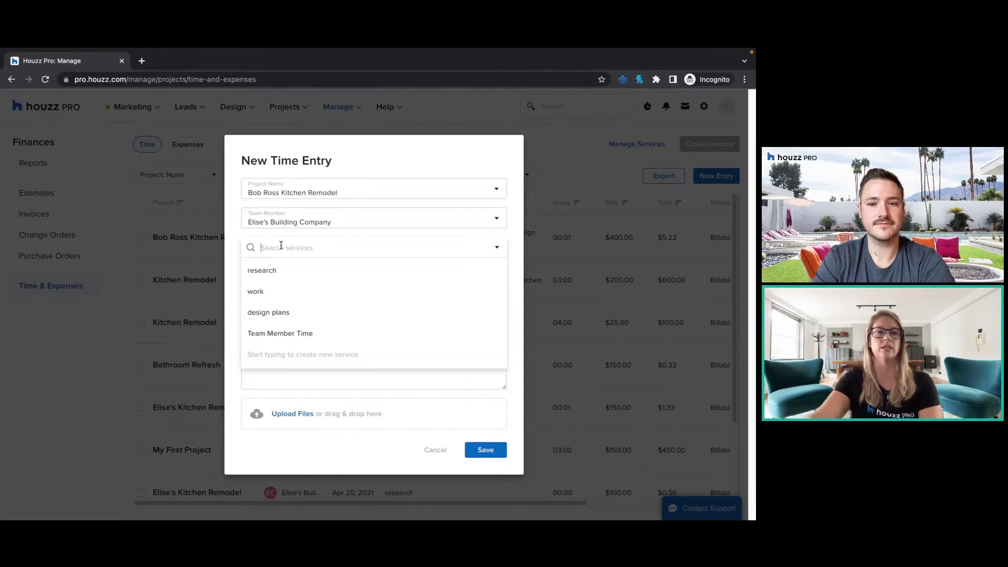
type("resear")
key("BackSpace")
key("BackSpace")
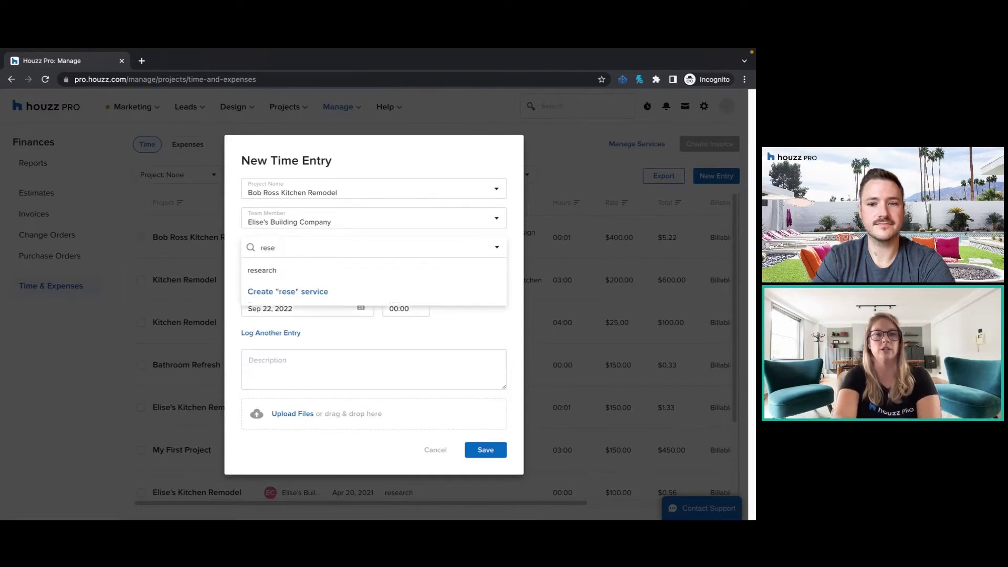
type("arching cabinet options")
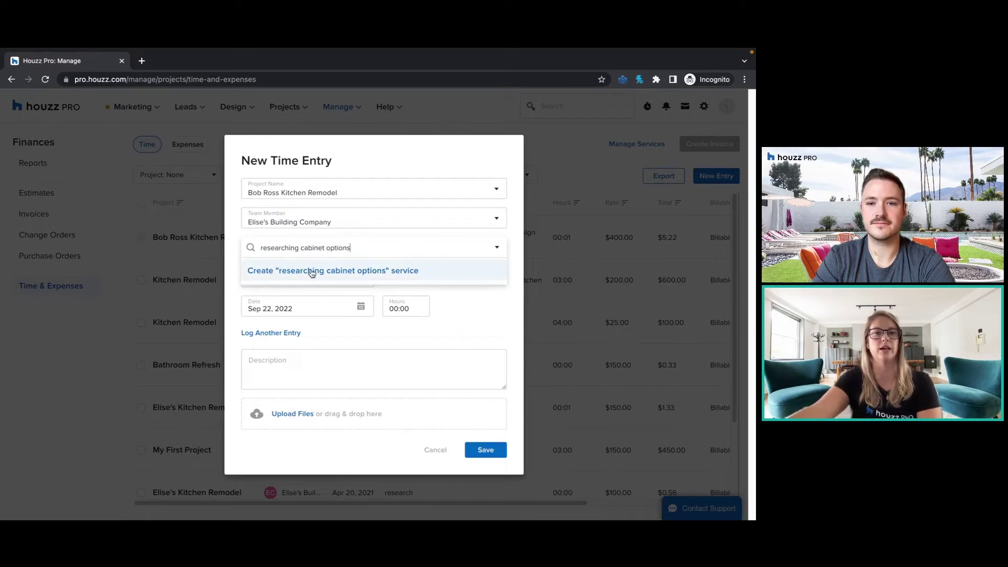
left_click(278, 272)
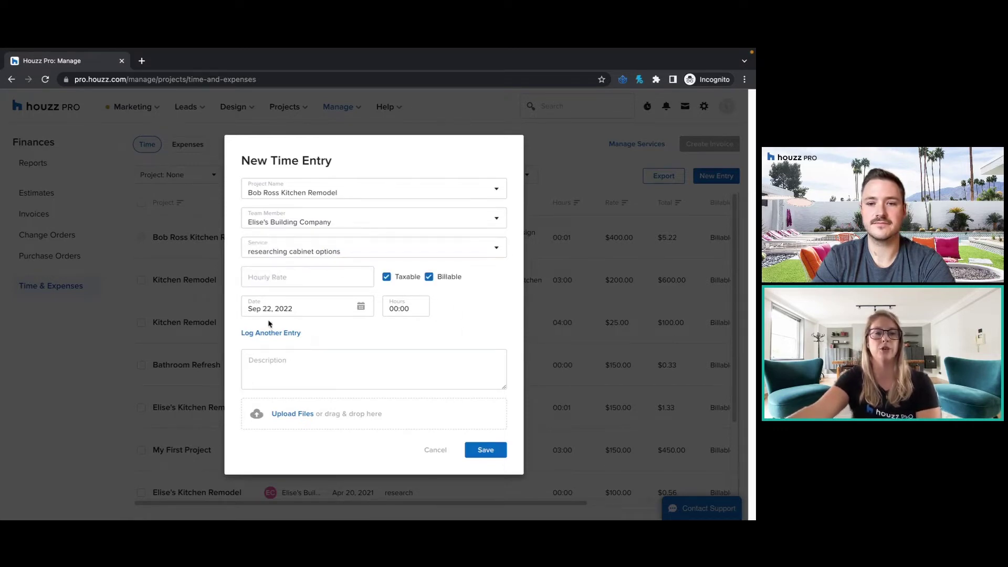
Set the time entry's hourly rate to $60 and its hours to 02:00.
left_click(270, 276)
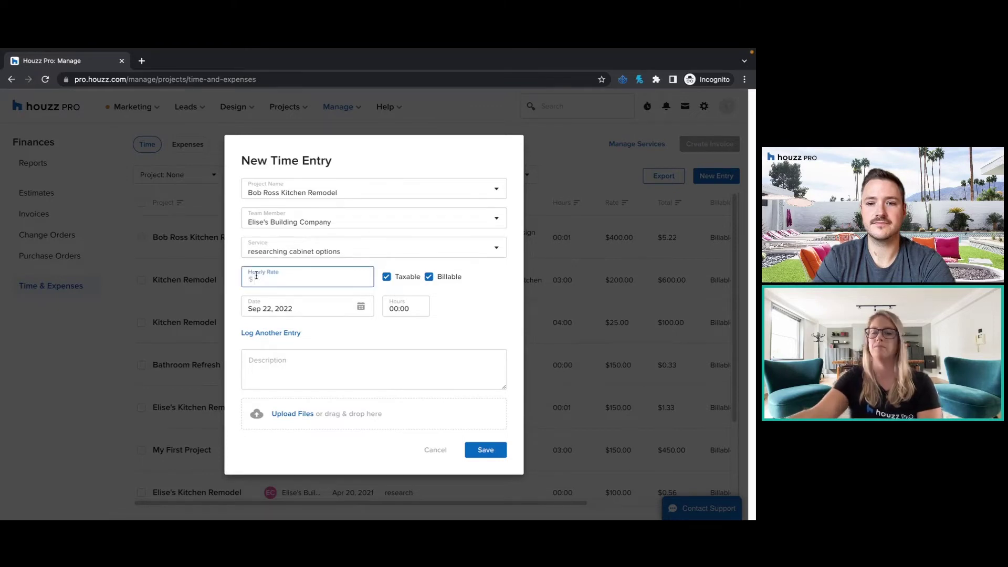
type("60")
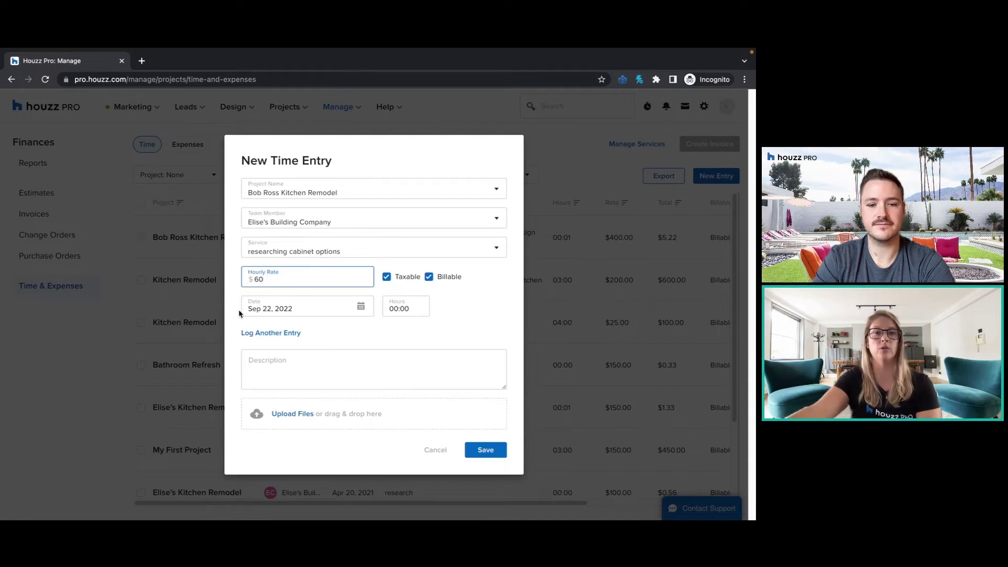
left_click(406, 312)
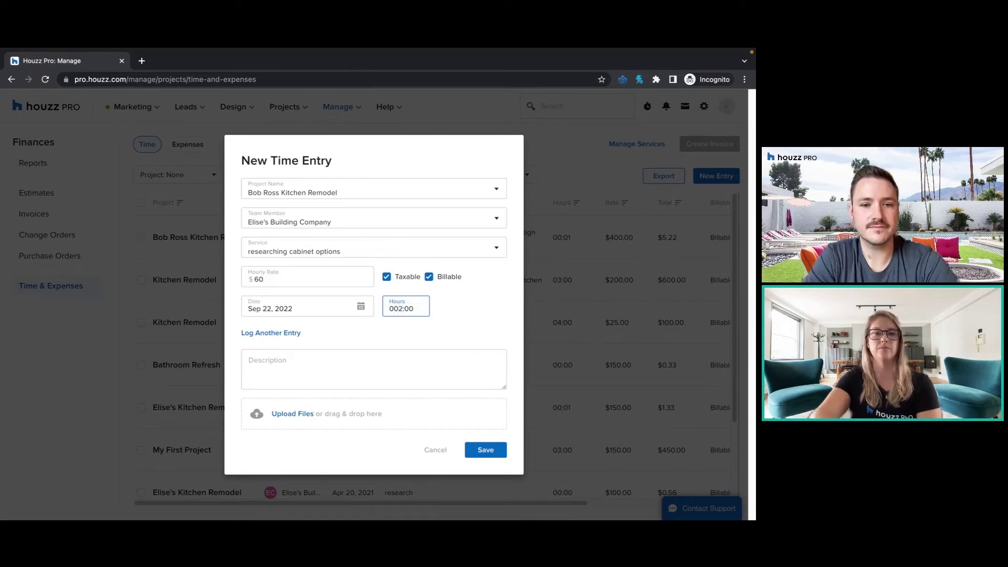
key("BackSpace")
key("BackSpace")
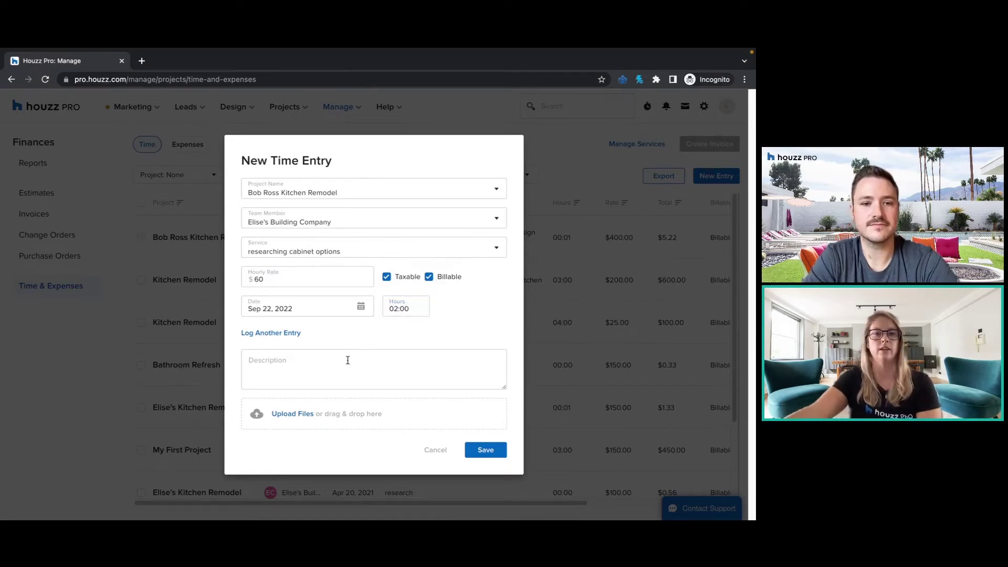
Describe the time entry as "Was talking to cabinet vendors to find maple cabinets." and save it.
left_click(339, 361)
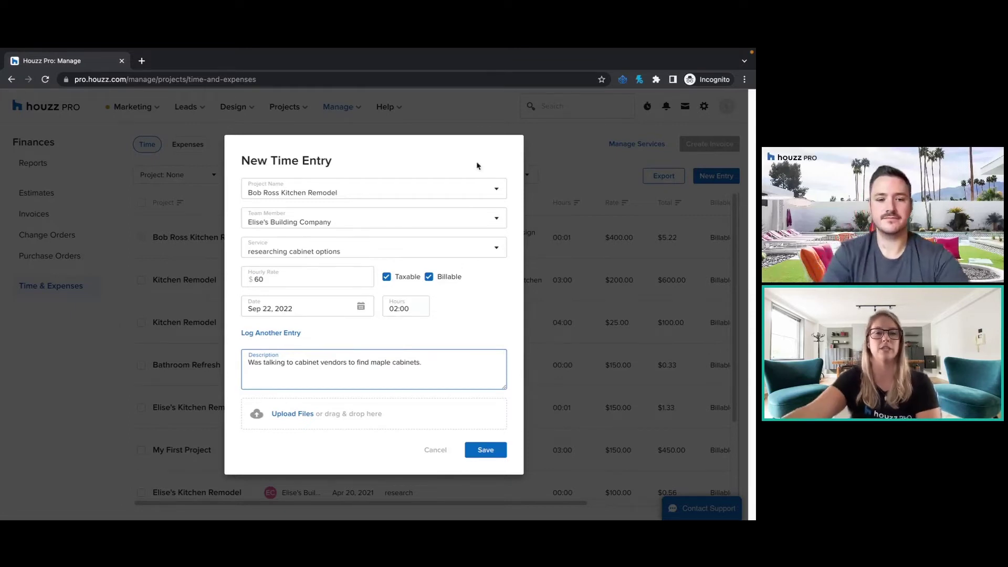
left_click(484, 451)
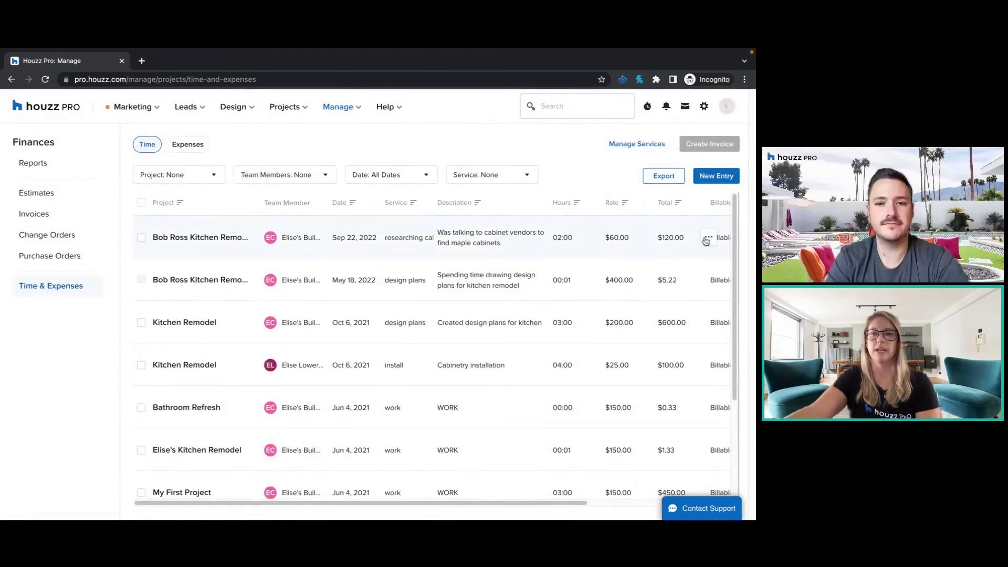
left_click(141, 203)
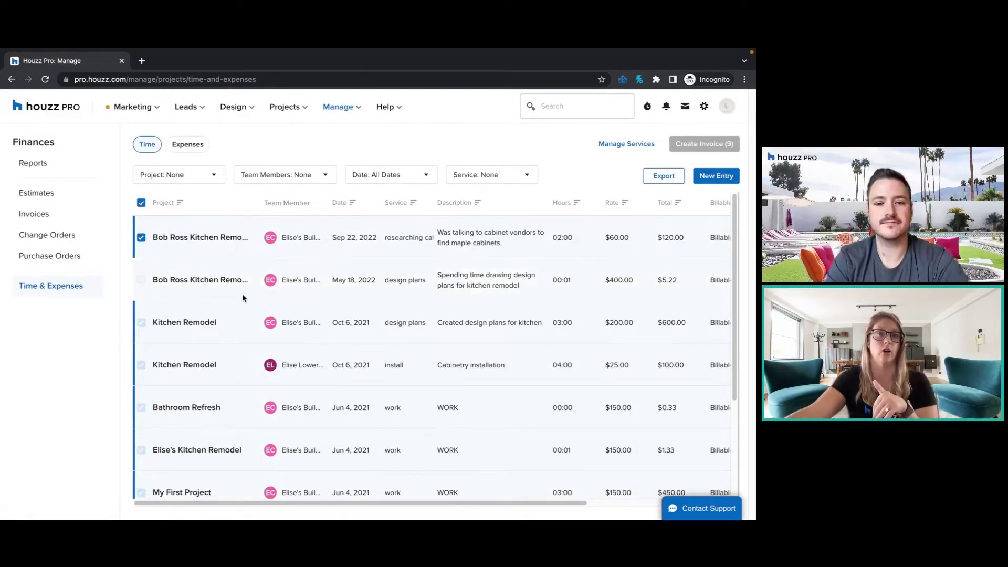
left_click(197, 174)
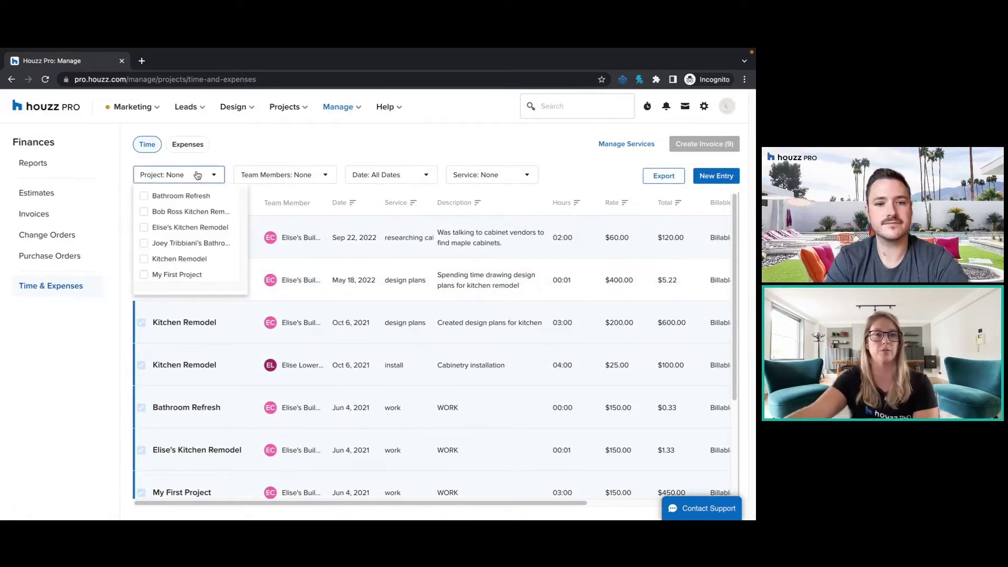
left_click(197, 175)
left_click(141, 202)
Filter the time entries to the Bob Ross Kitchen Remodel project only.
left_click(187, 175)
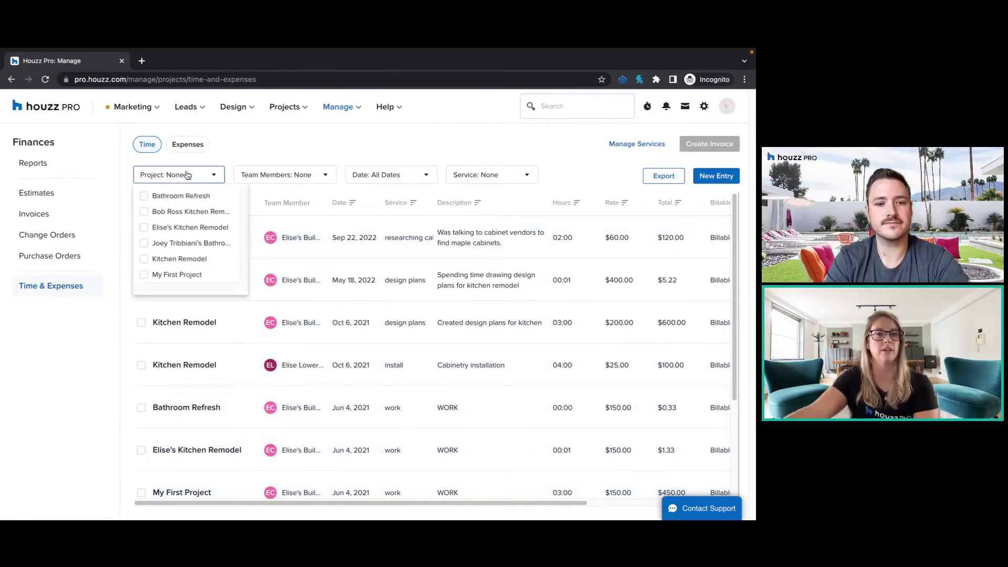
left_click(186, 212)
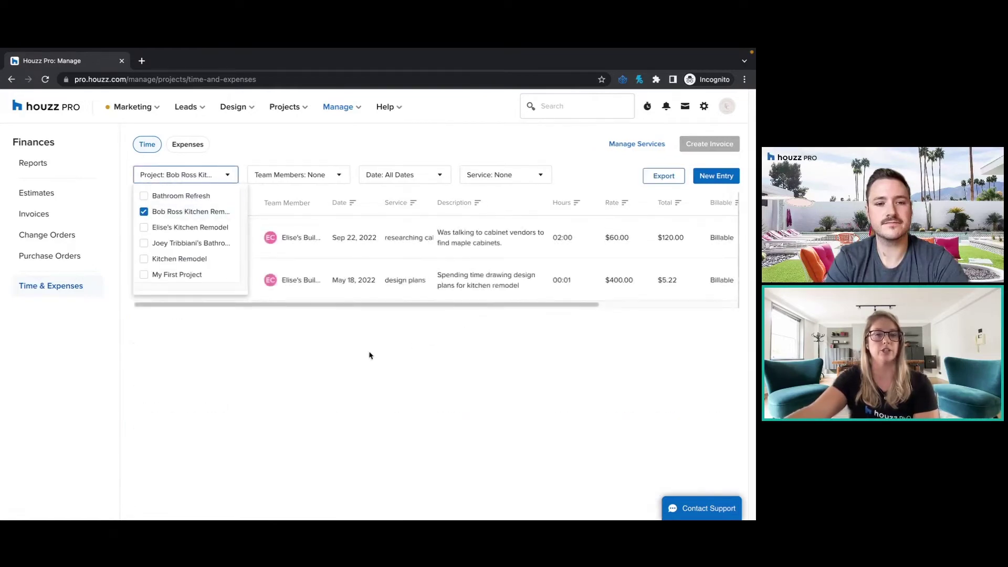
left_click(223, 368)
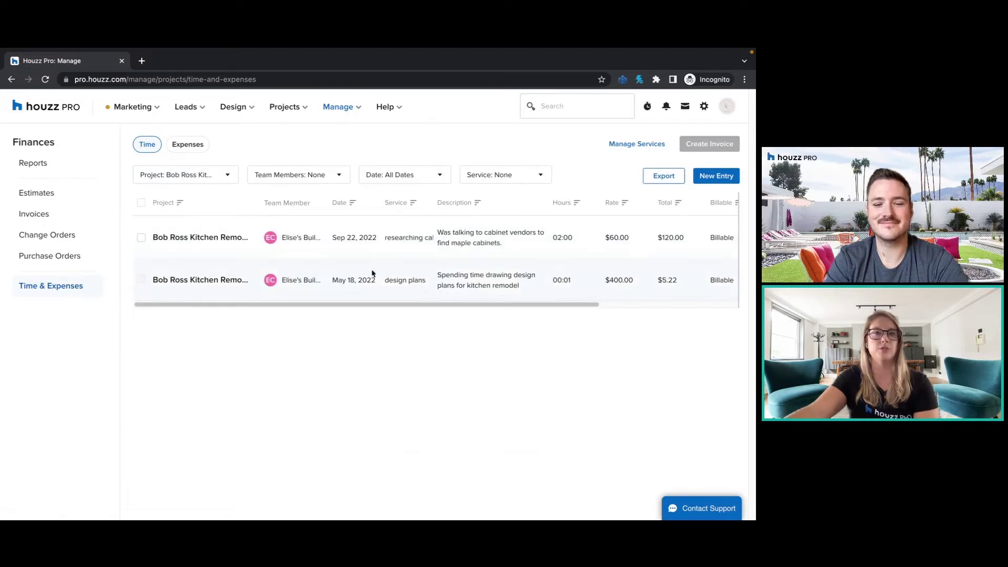
Select the Sep 22, 2022 entry for researching cabinet options and create an invoice from it.
left_click(141, 203)
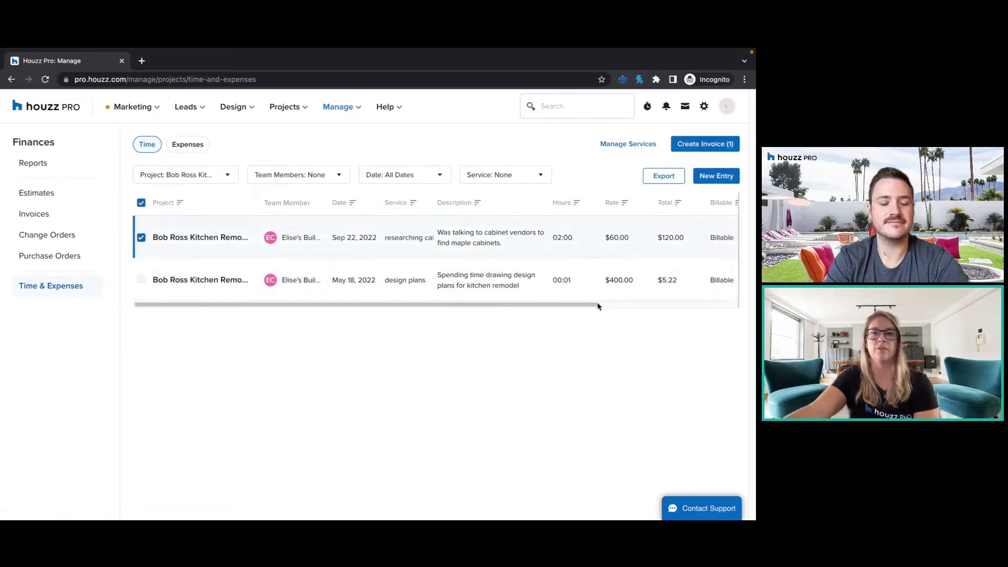
left_click_drag(322, 304, 478, 316)
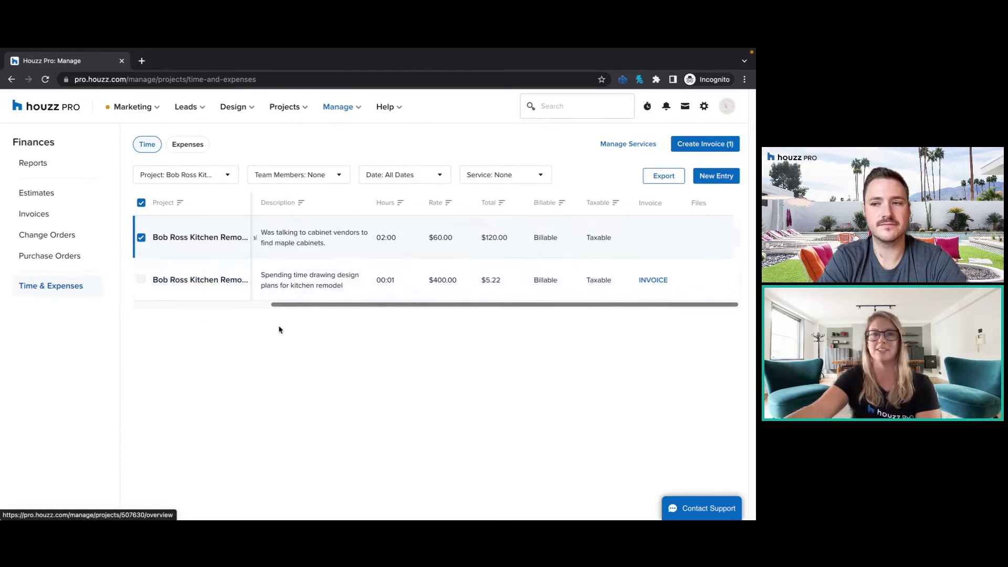
left_click_drag(300, 307, 163, 309)
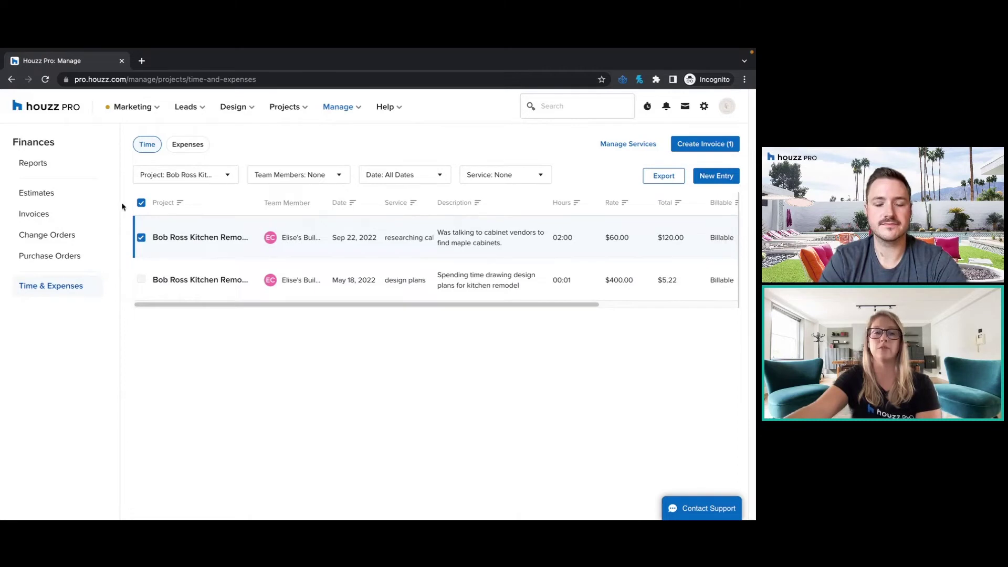
left_click(722, 151)
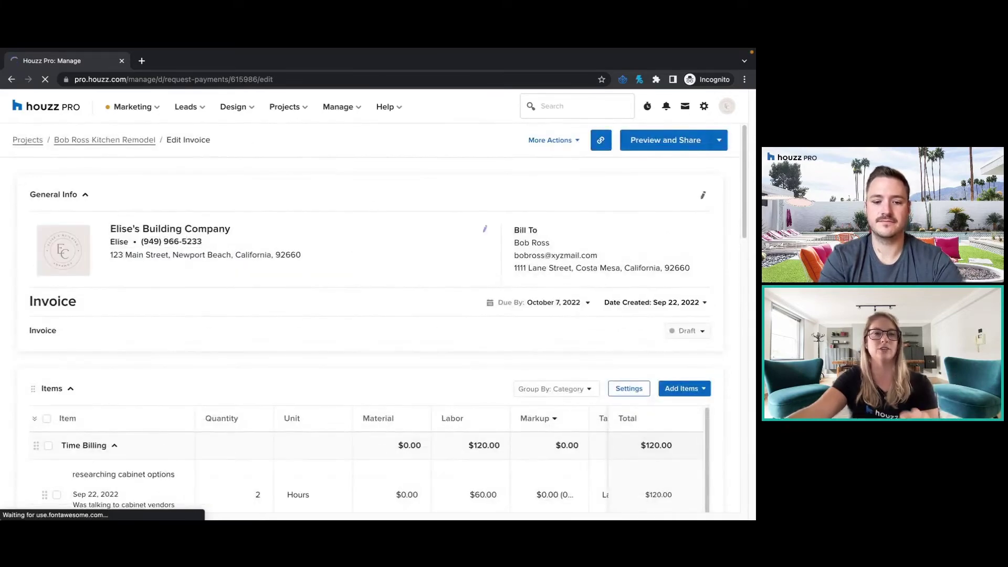
Review the new invoice's time billing item, cost breakdown and payment schedule.
scroll(380, 284, "down", 3)
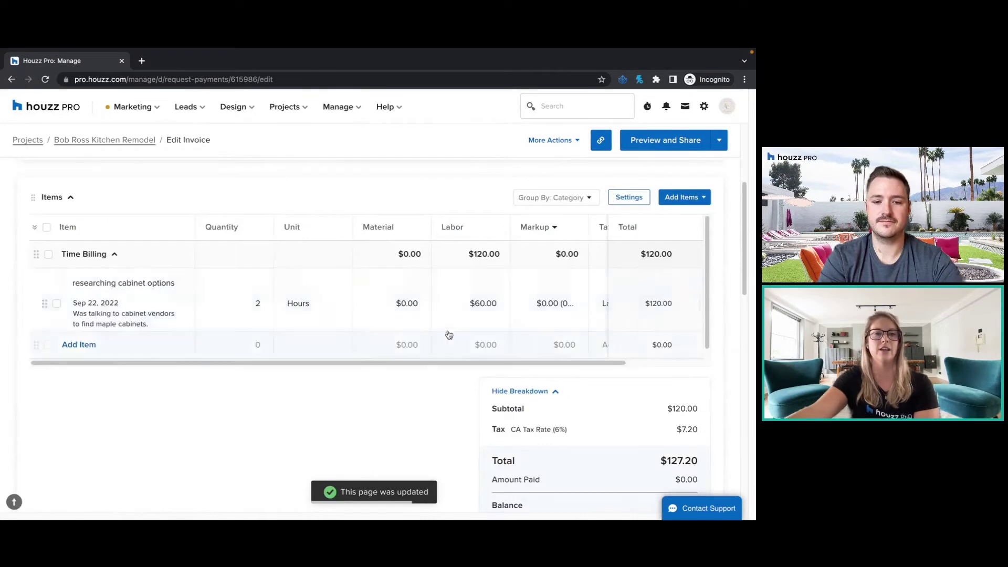
scroll(507, 313, "down", 1)
scroll(282, 320, "up", 1)
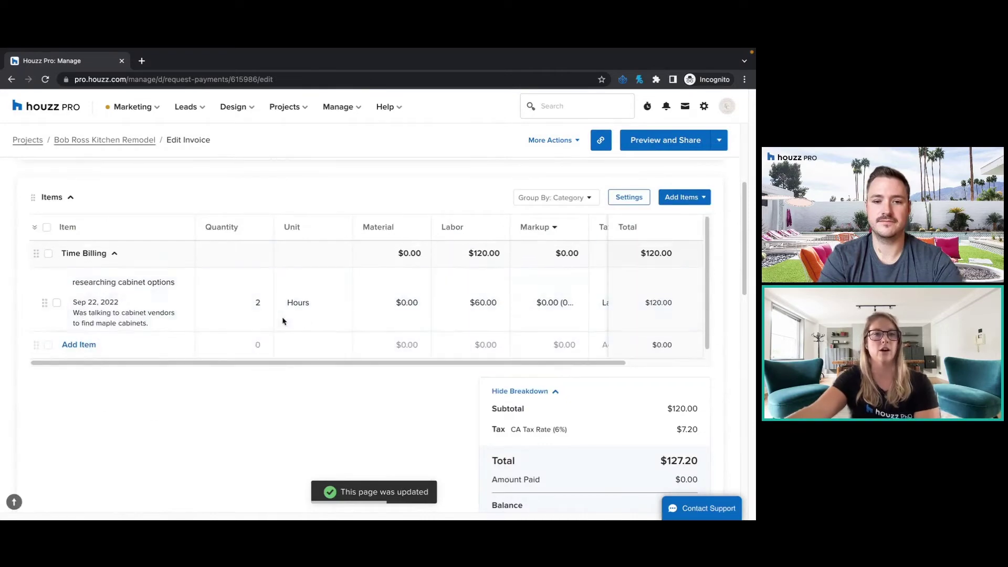
scroll(696, 376, "down", 5)
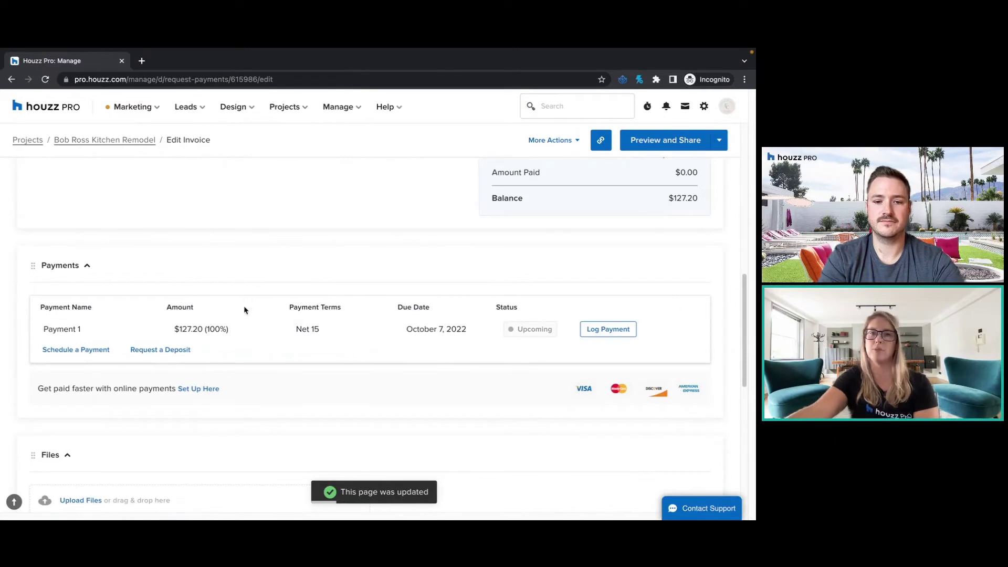
scroll(244, 310, "down", 2)
scroll(586, 354, "up", 10)
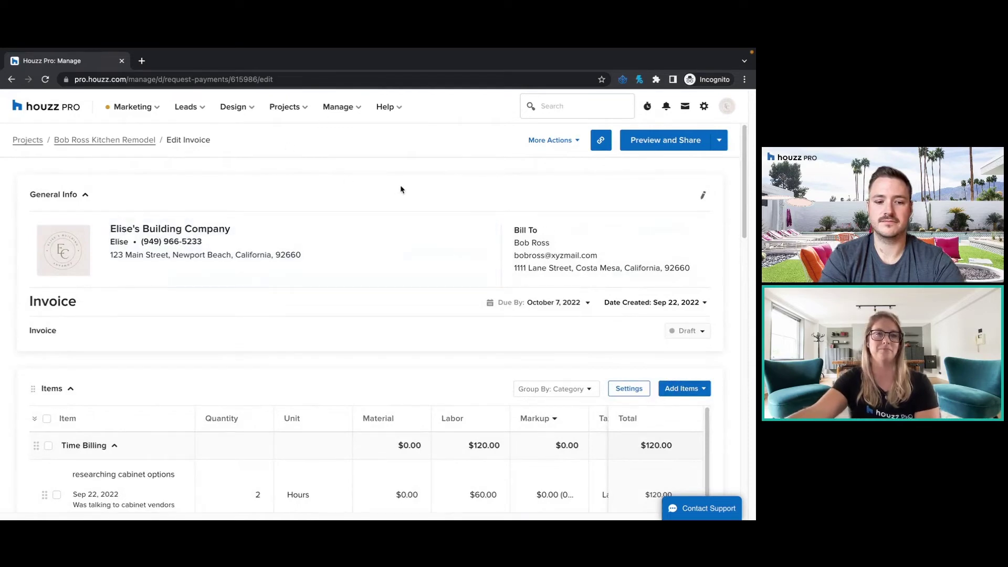
Return to Time & Expenses and examine the project, team member, date and service filter options.
left_click(334, 106)
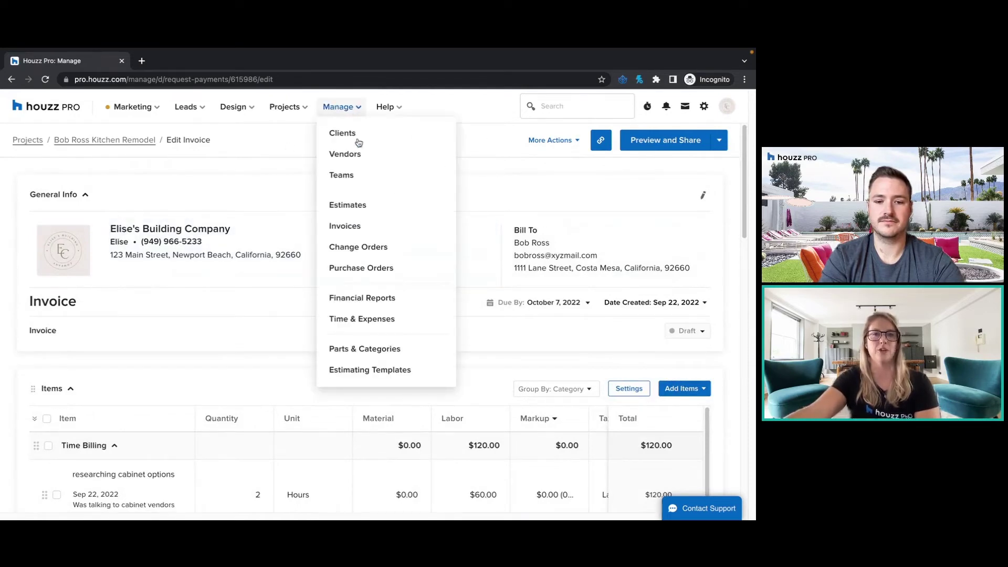
left_click(372, 321)
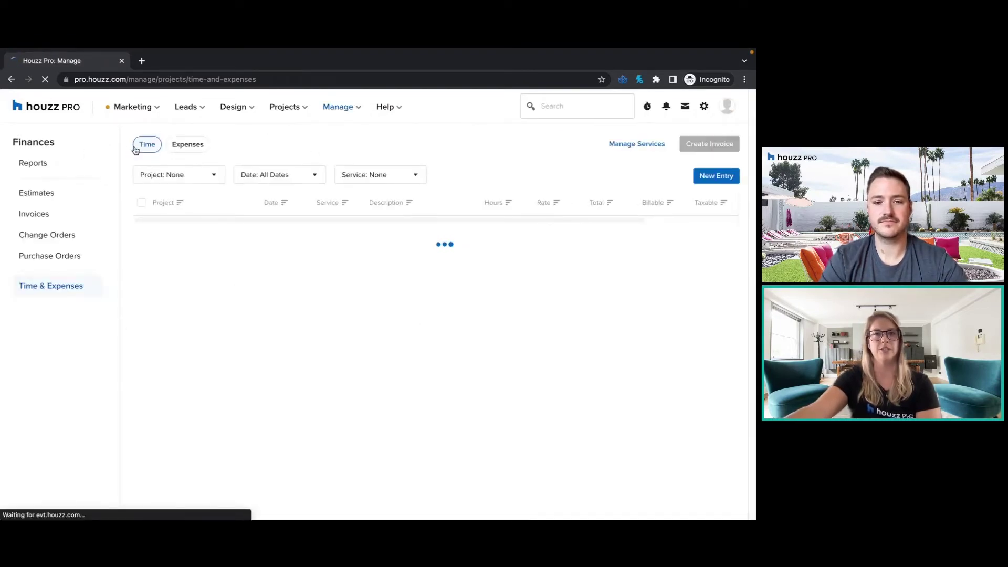
left_click(178, 178)
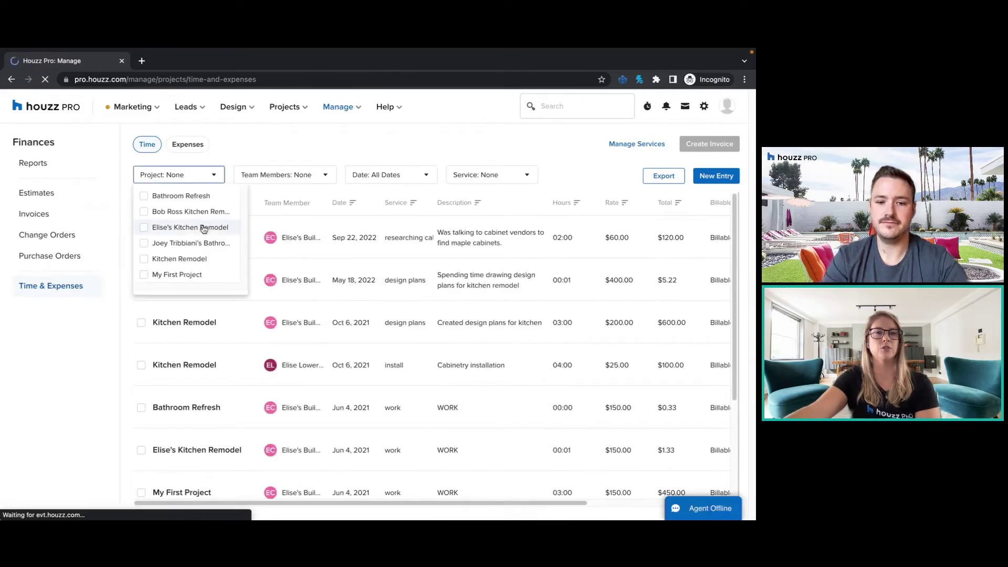
left_click(296, 176)
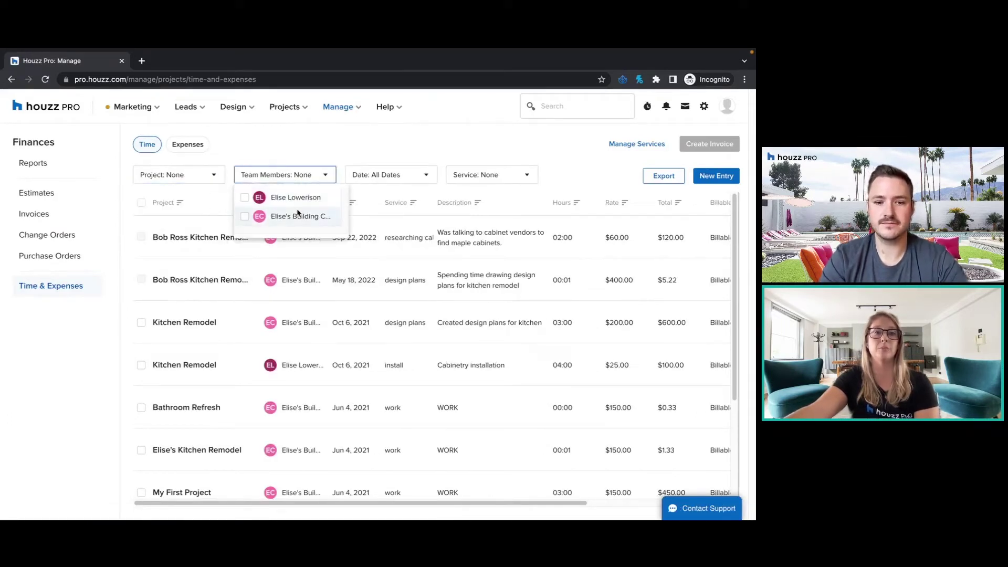
left_click(404, 180)
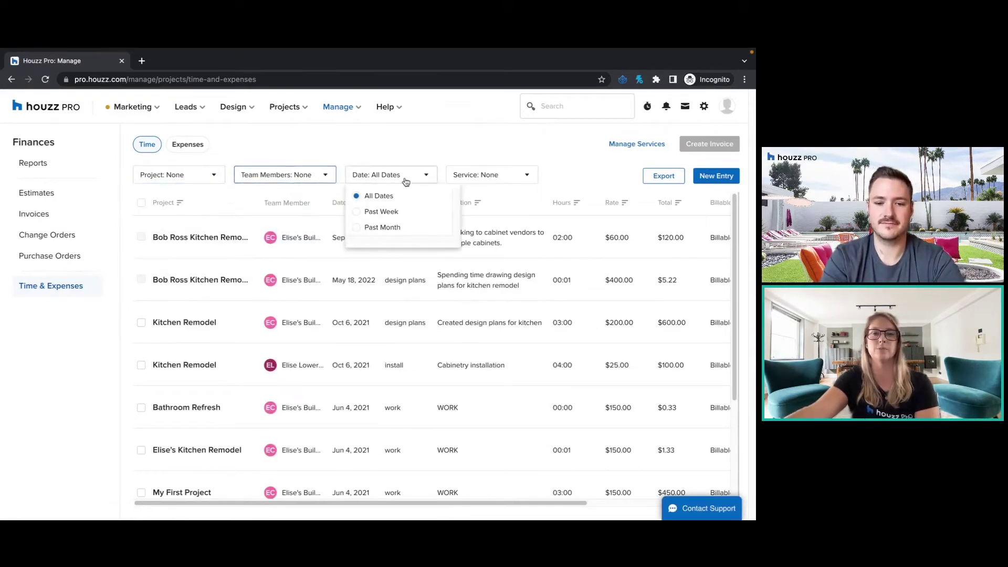
left_click(517, 173)
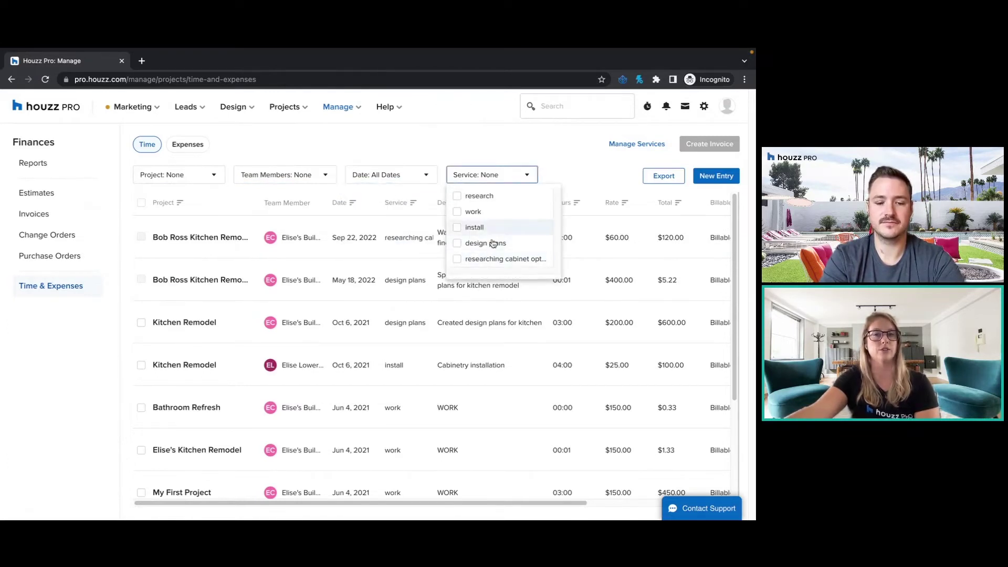
left_click(445, 138)
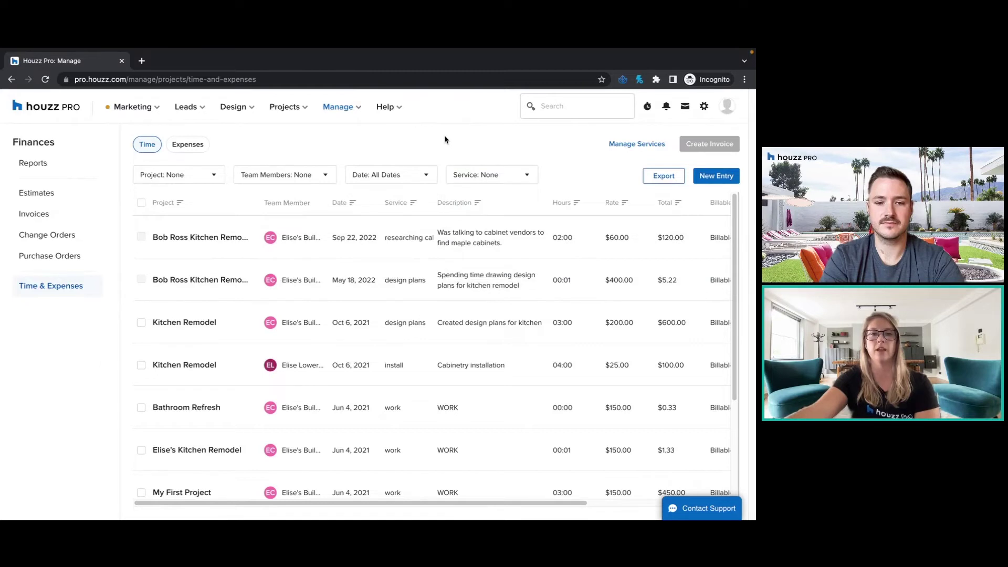
Start a new expense entry for the Bob Ross Kitchen Remodel project with Elise's Building Company as team member.
left_click(182, 145)
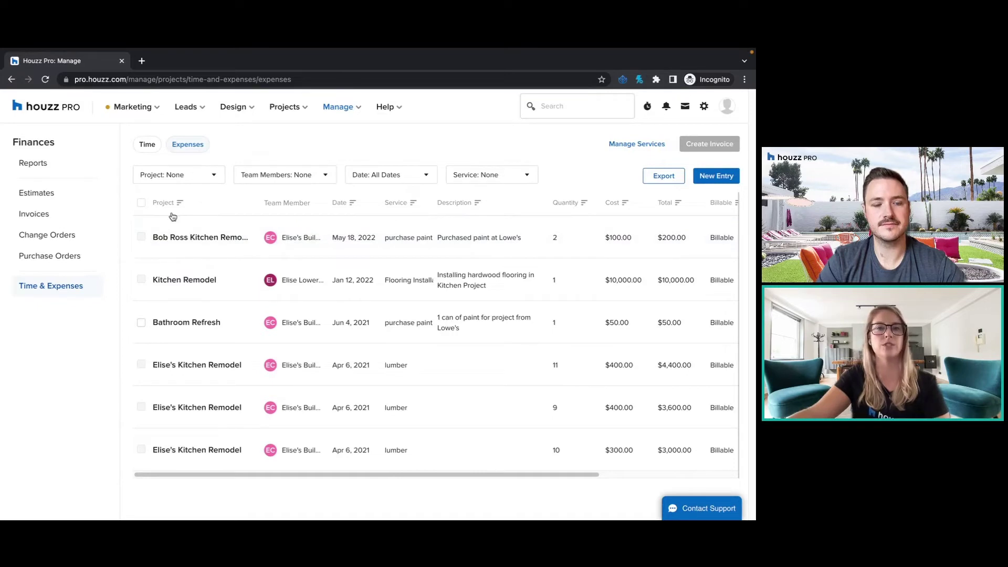
left_click(715, 176)
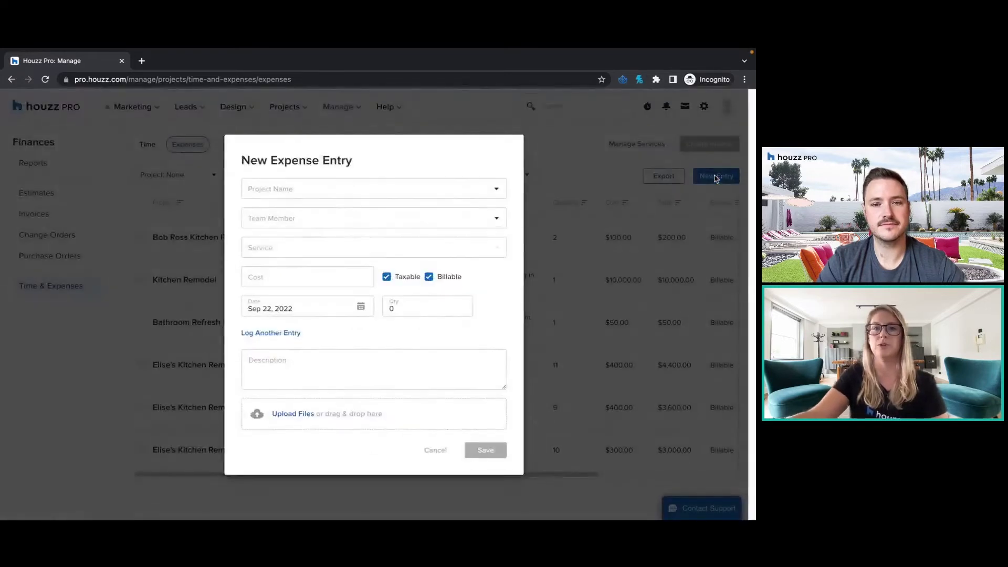
left_click(280, 194)
left_click(321, 232)
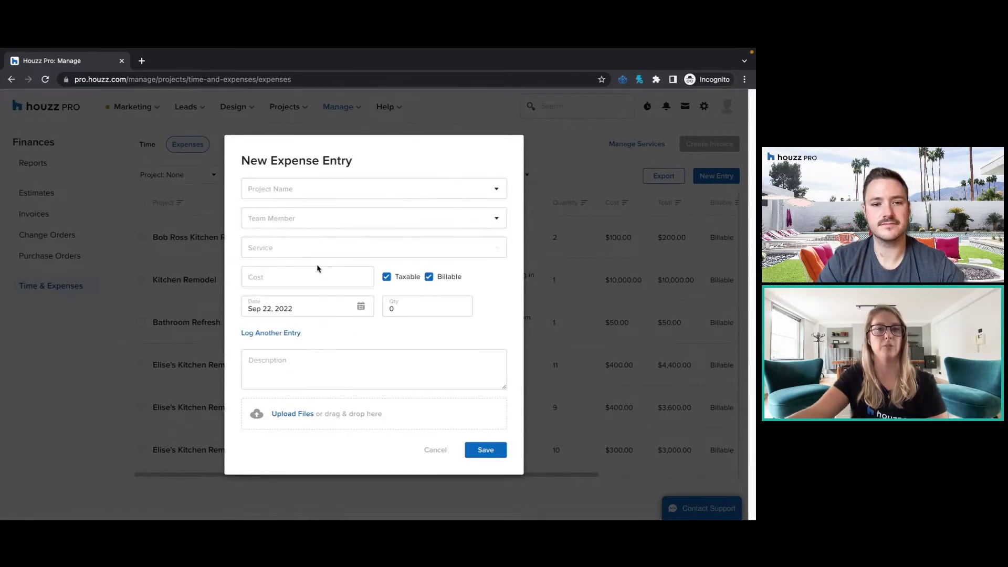
left_click(284, 220)
left_click(279, 263)
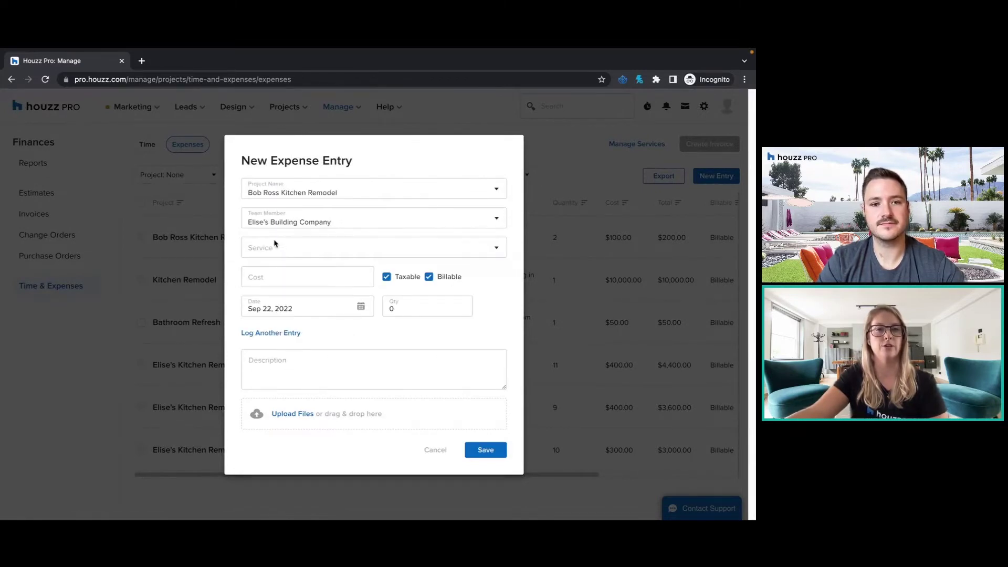
Assign the "purchase paint" service to the expense, with a cost of $100 and a quantity of 1.
left_click(276, 247)
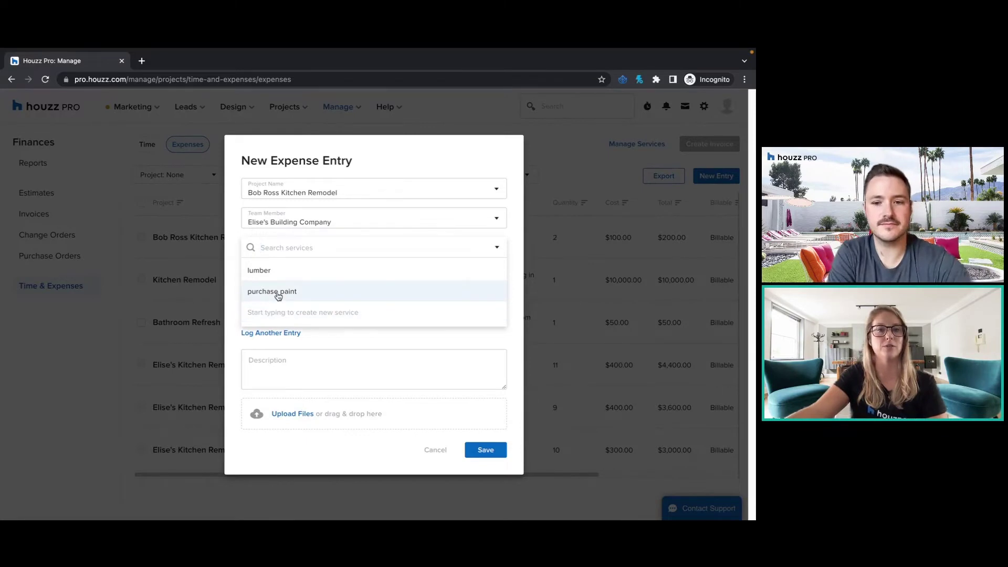
left_click(275, 292)
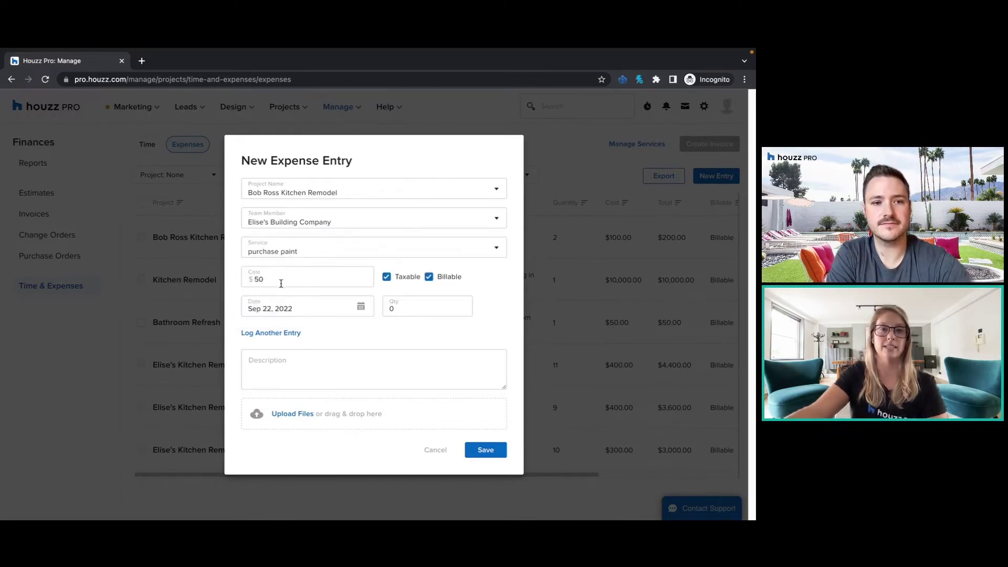
left_click(281, 283)
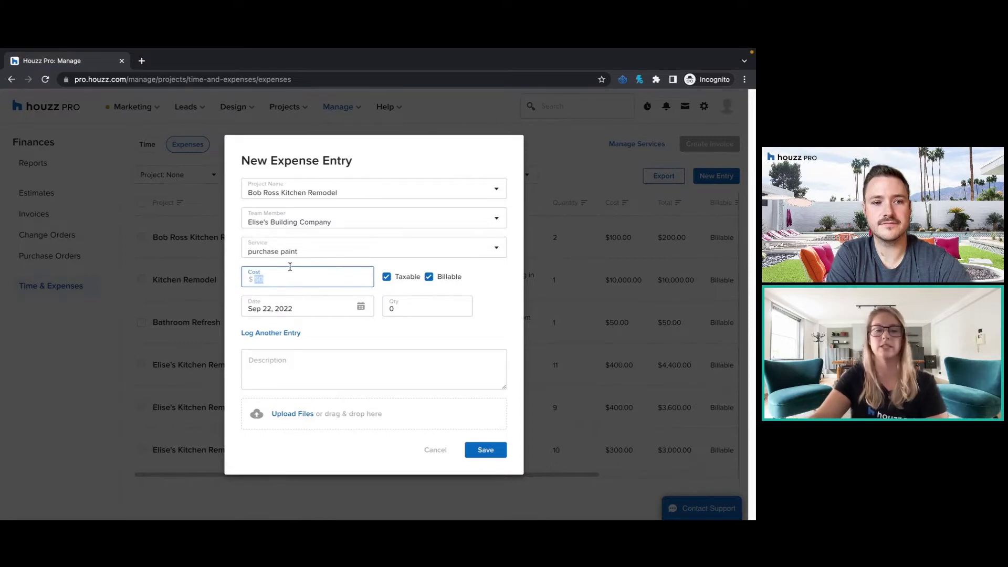
type("100")
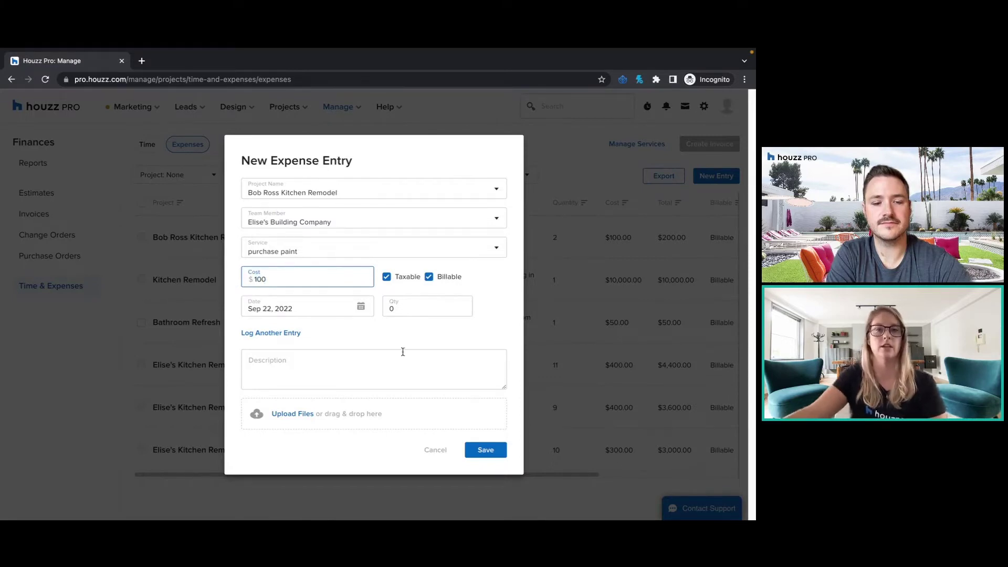
left_click(449, 311)
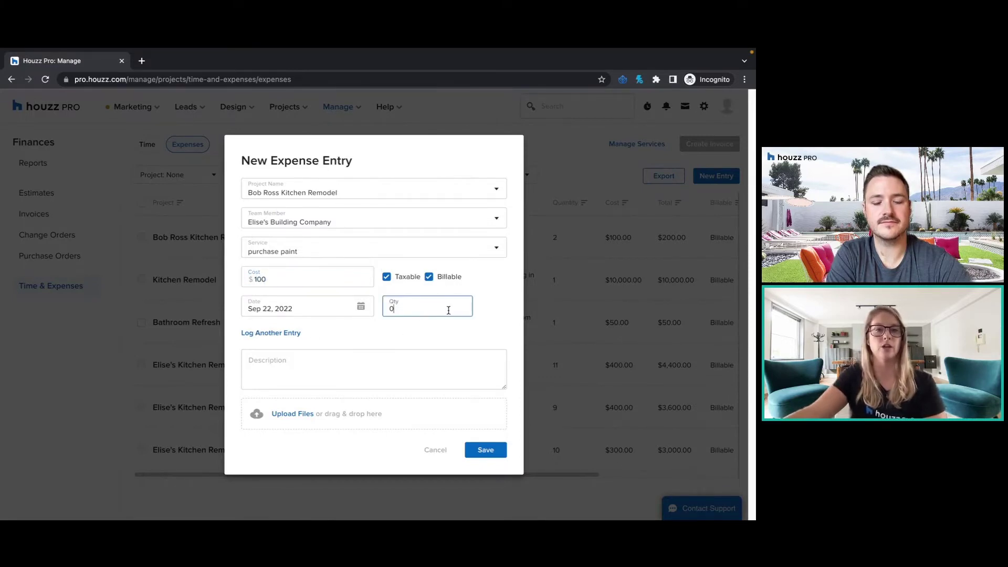
key("BackSpace")
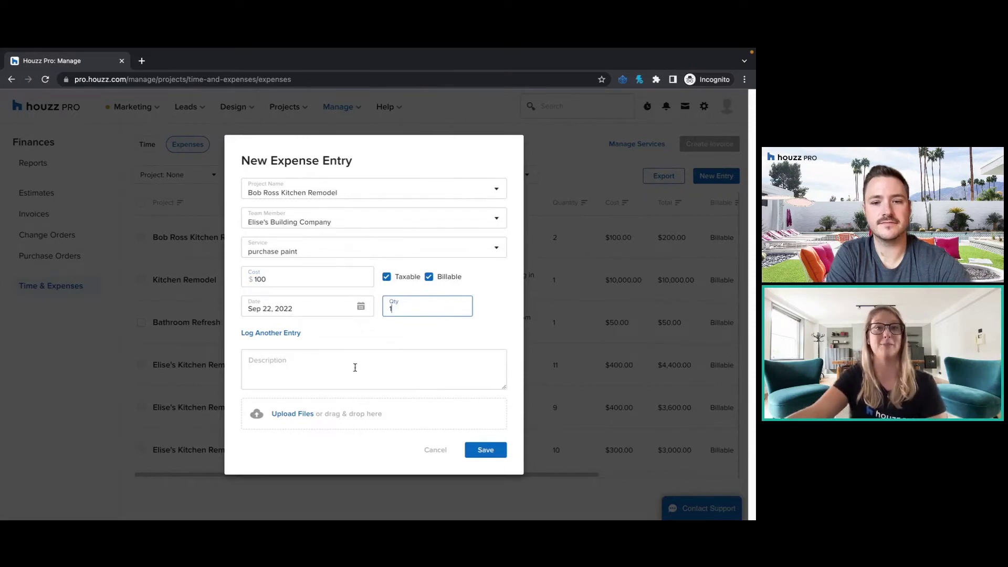
Enter "Behr paint for kitchen remodel" as the expense's description.
left_click(326, 381)
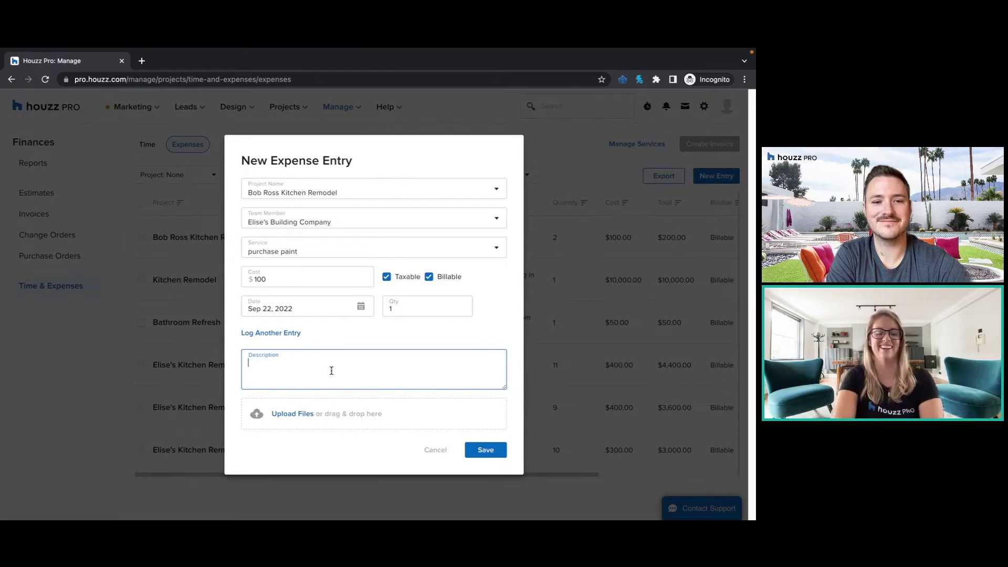
type("Behr paint for k")
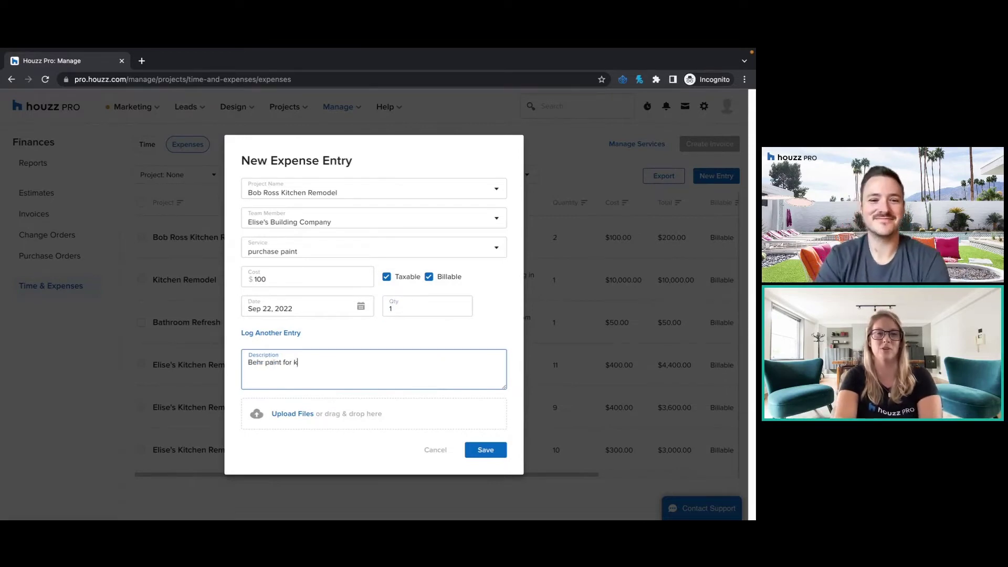
type("itchen remodel")
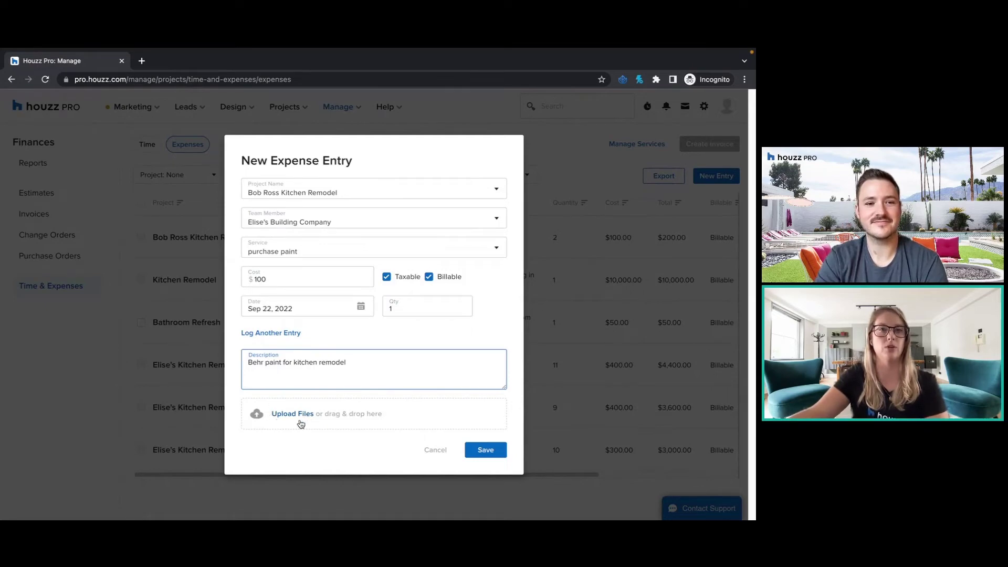
Save the new Behr paint expense and select it to review its billable, taxable and invoice columns.
left_click(480, 454)
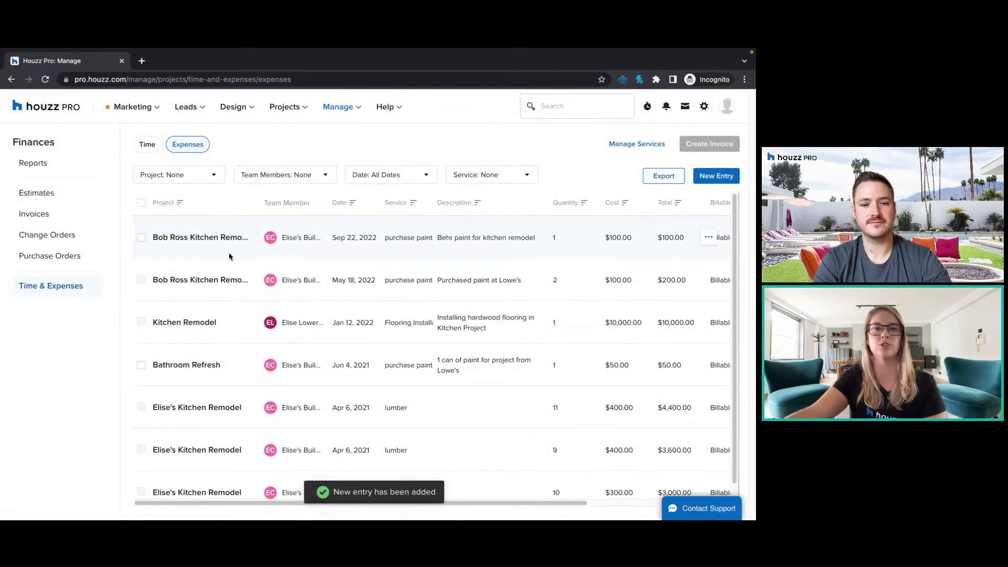
left_click(145, 240)
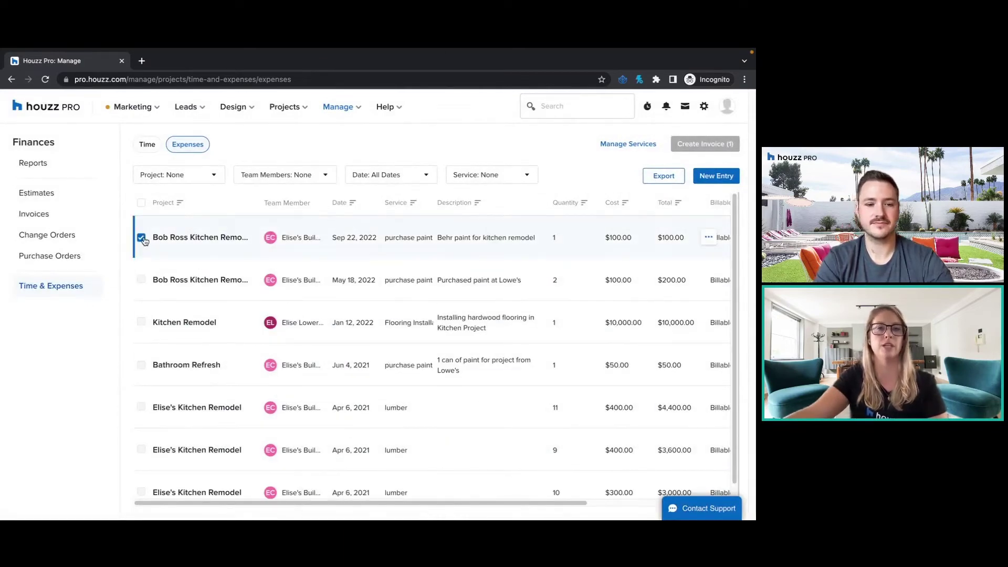
left_click_drag(274, 500, 579, 519)
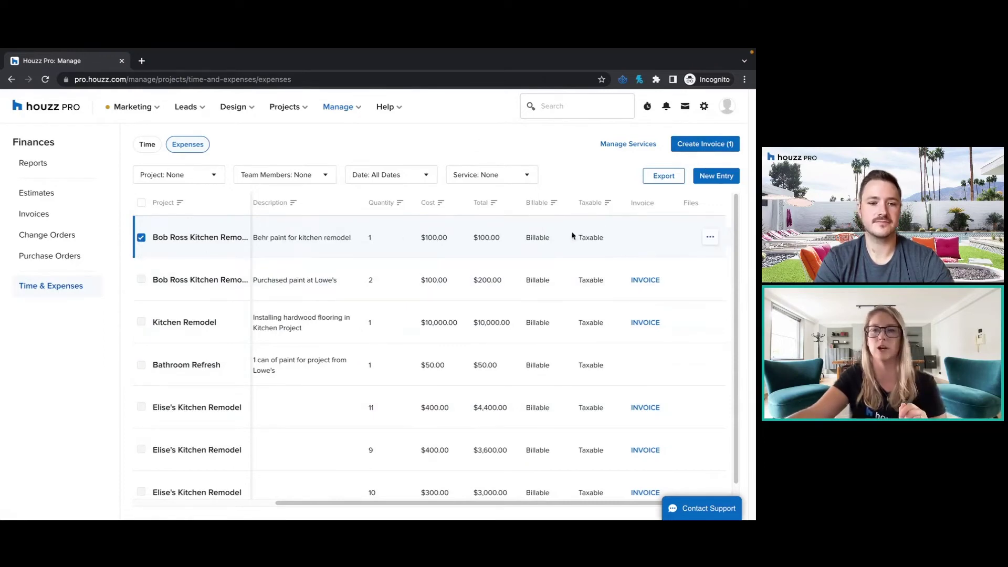
left_click_drag(434, 504, 194, 502)
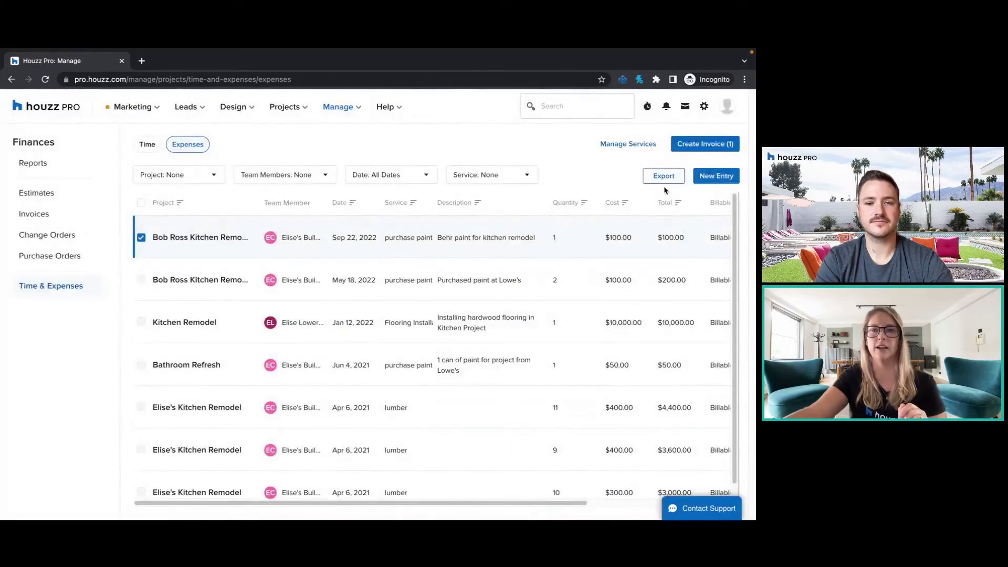
Deselect the Behr paint expense and export the expense entries as a spreadsheet.
left_click(142, 237)
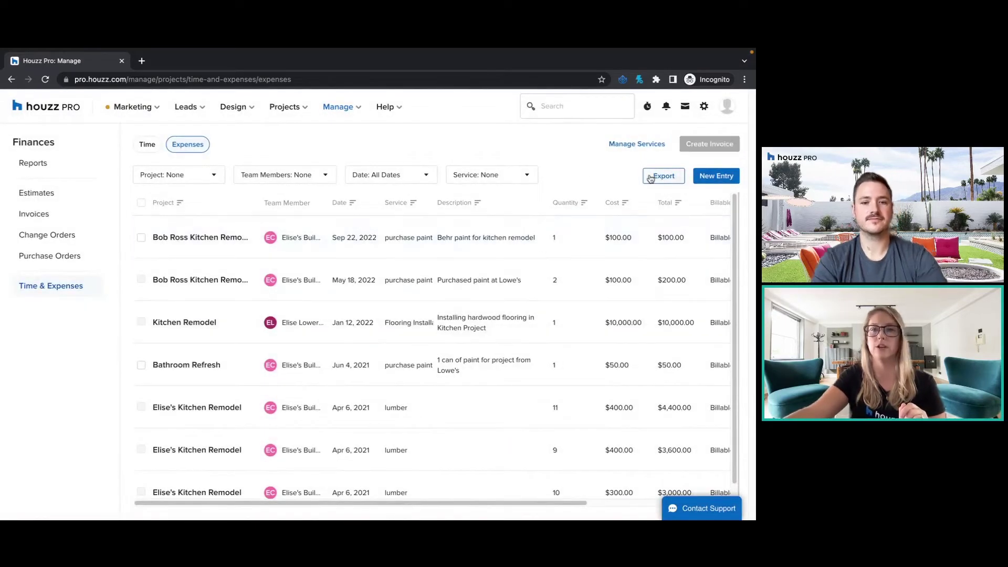
left_click(651, 177)
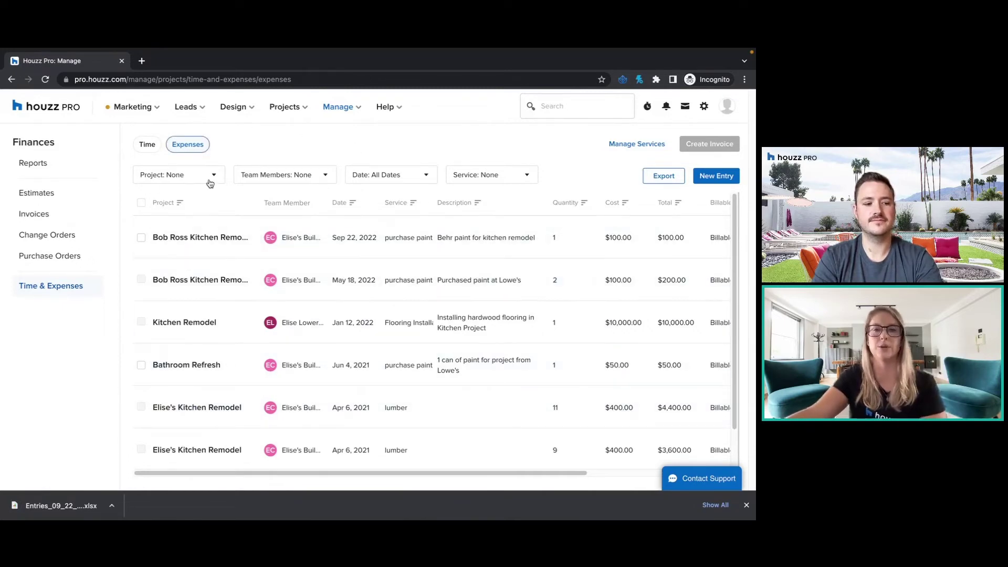
Examine the managed expense services, including their costs and the edit and delete options, and close the list.
left_click(646, 145)
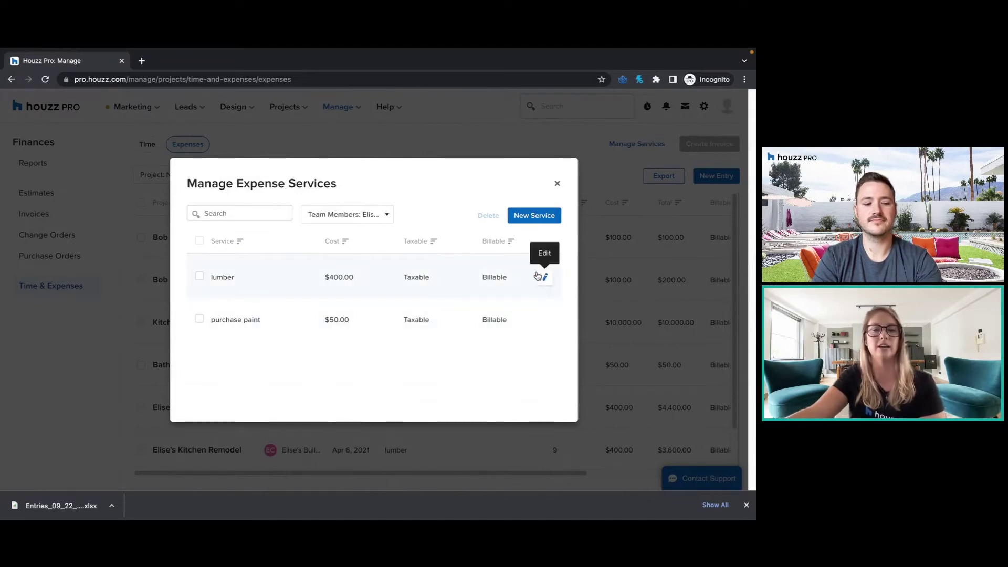
mouse_move(199, 278)
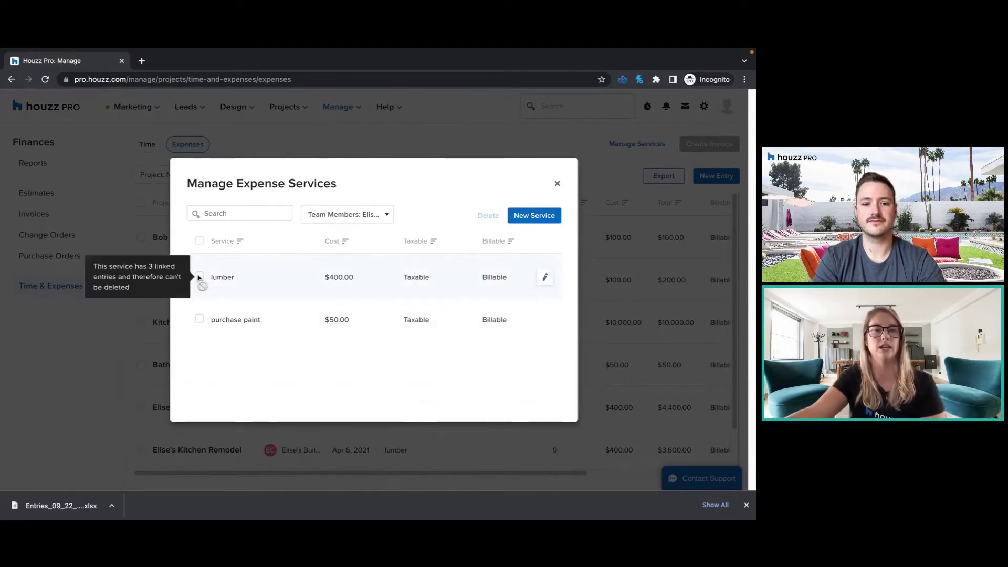
mouse_move(202, 322)
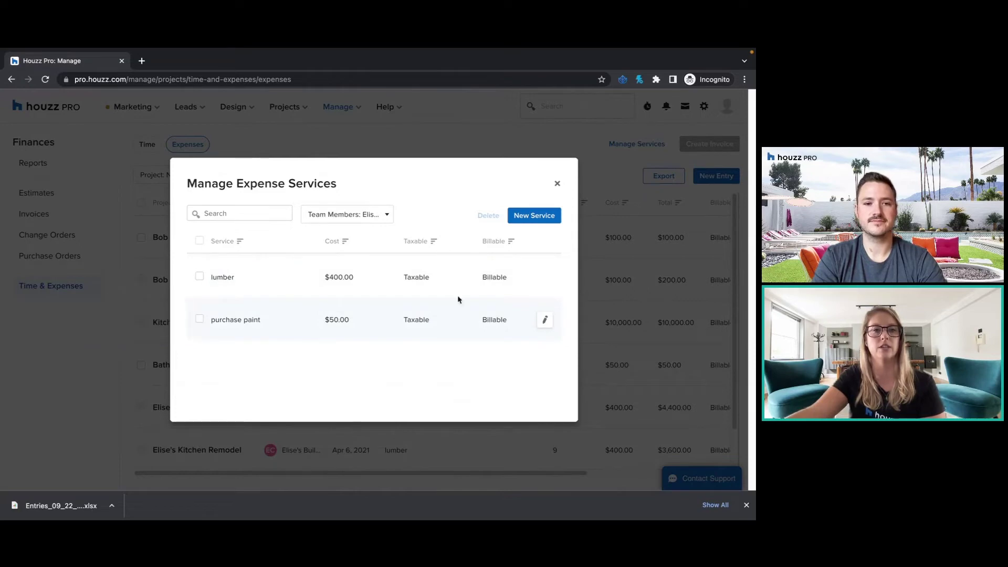
left_click(558, 185)
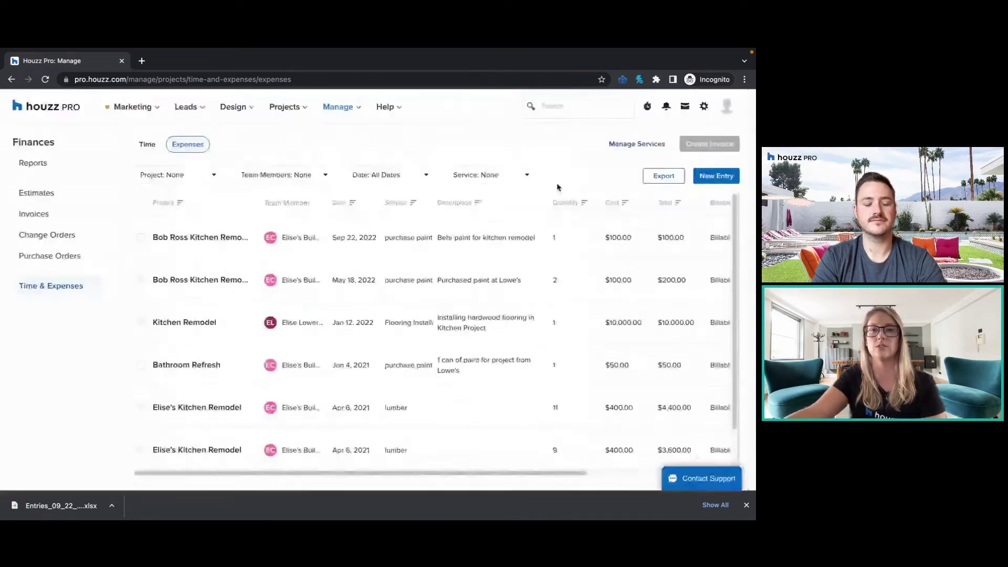
Switch to the time entries and examine the managed time services with their hourly rates.
left_click(147, 144)
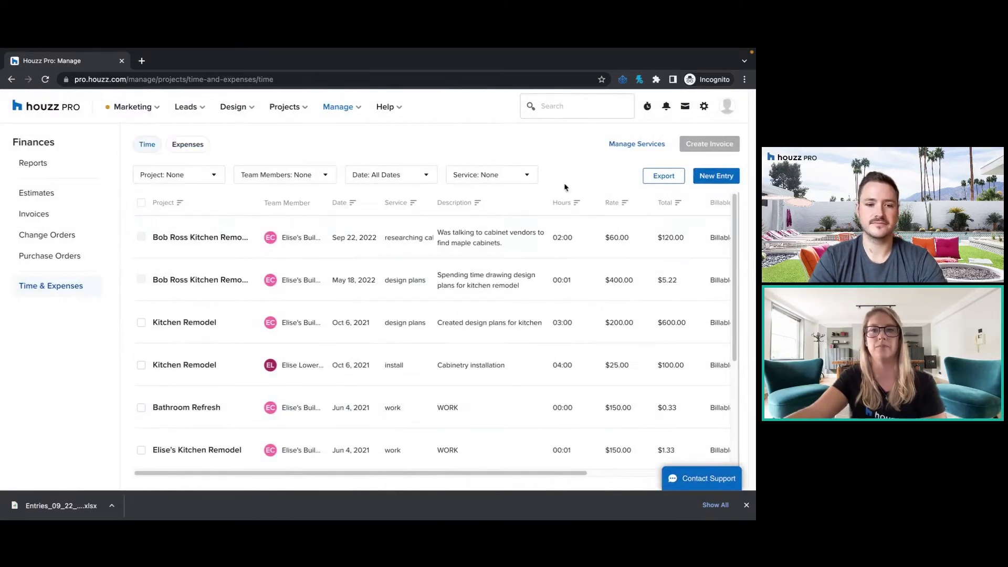
left_click(620, 145)
scroll(344, 328, "down", 2)
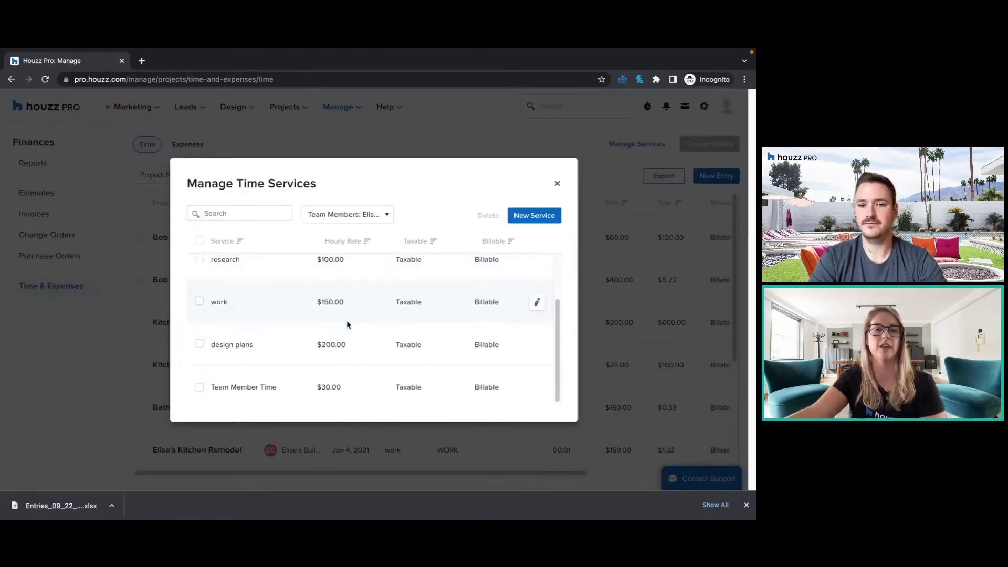
scroll(439, 342, "up", 2)
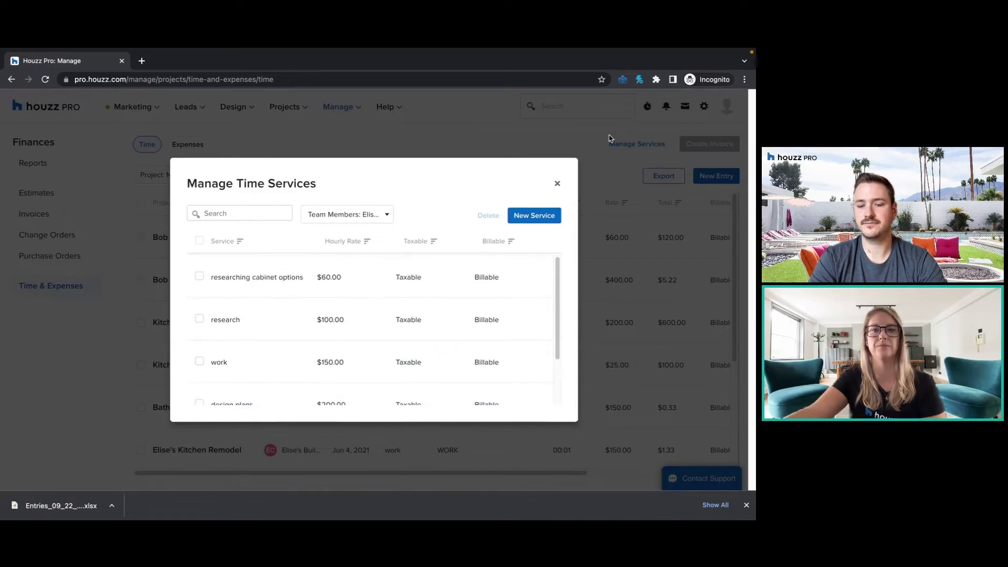
Close the Manage Time Services dialog and dismiss the browser's download bar.
left_click(557, 184)
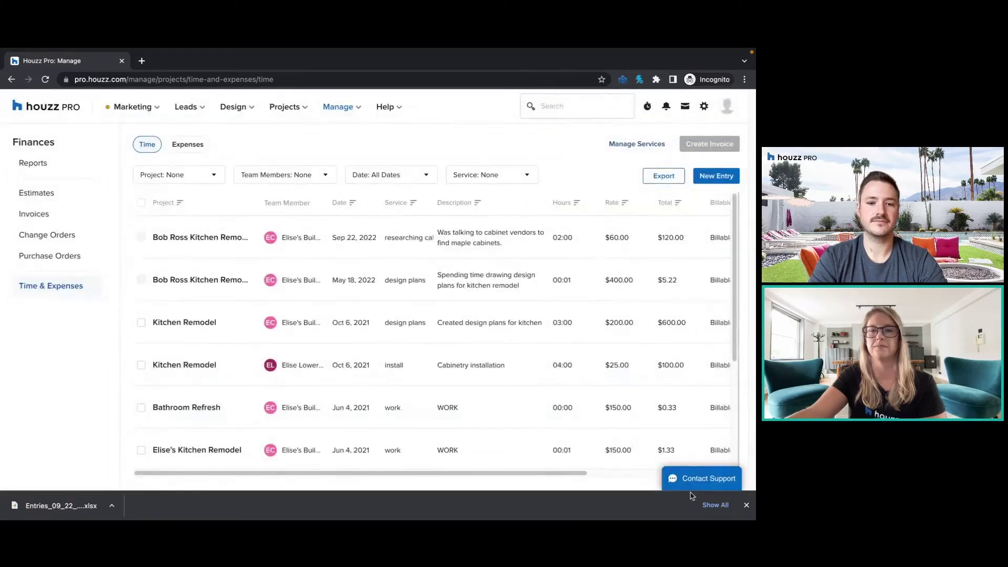
left_click(746, 505)
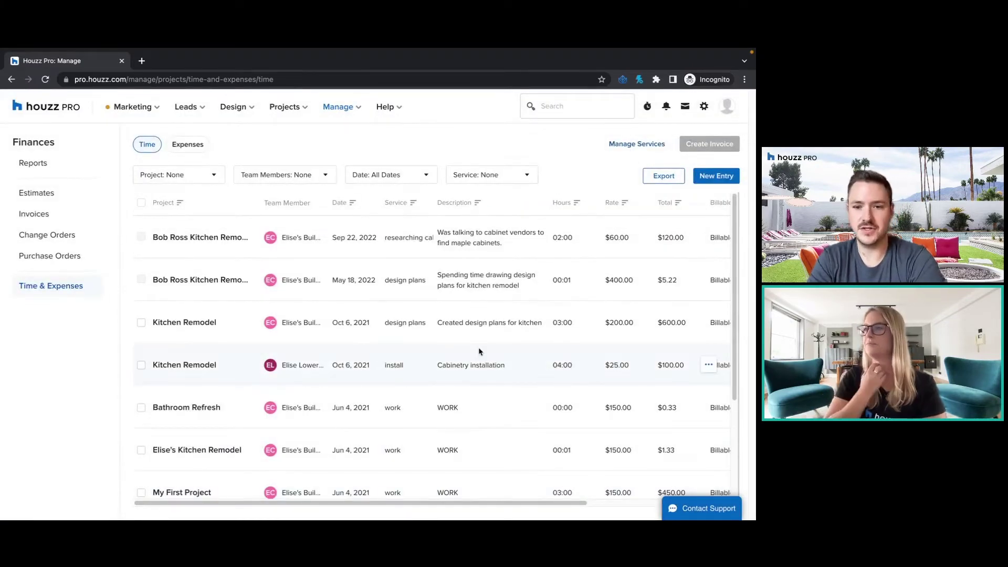
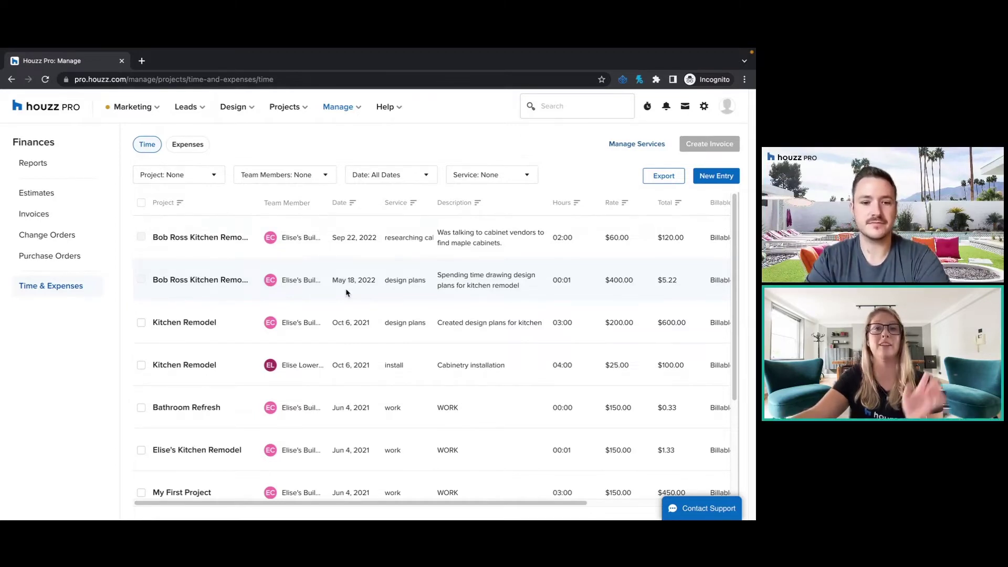
Start a stopwatch for Bob Ross Kitchen Remodel with the service researching cabinet options at $60 and the description XYZ.
left_click(648, 108)
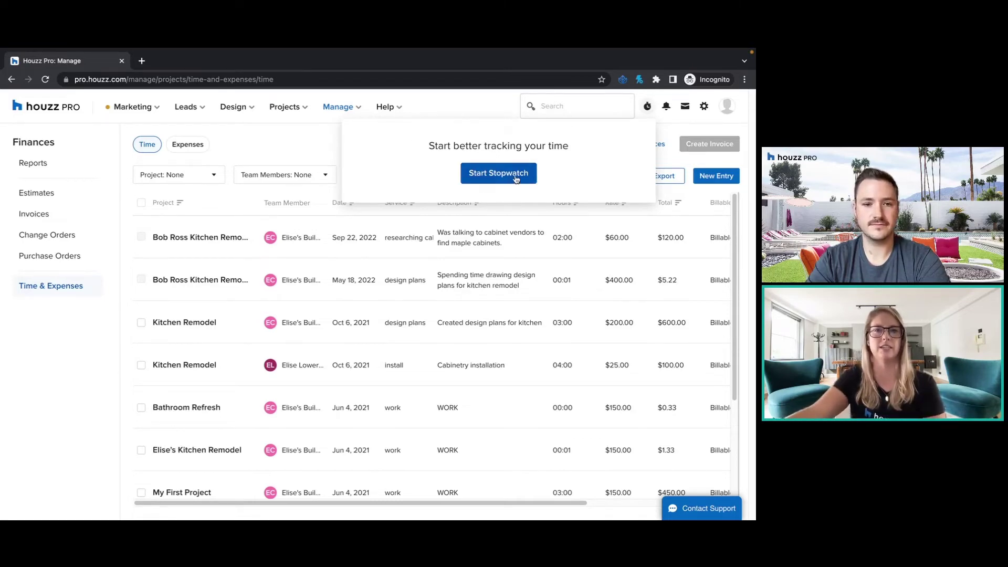
left_click(517, 179)
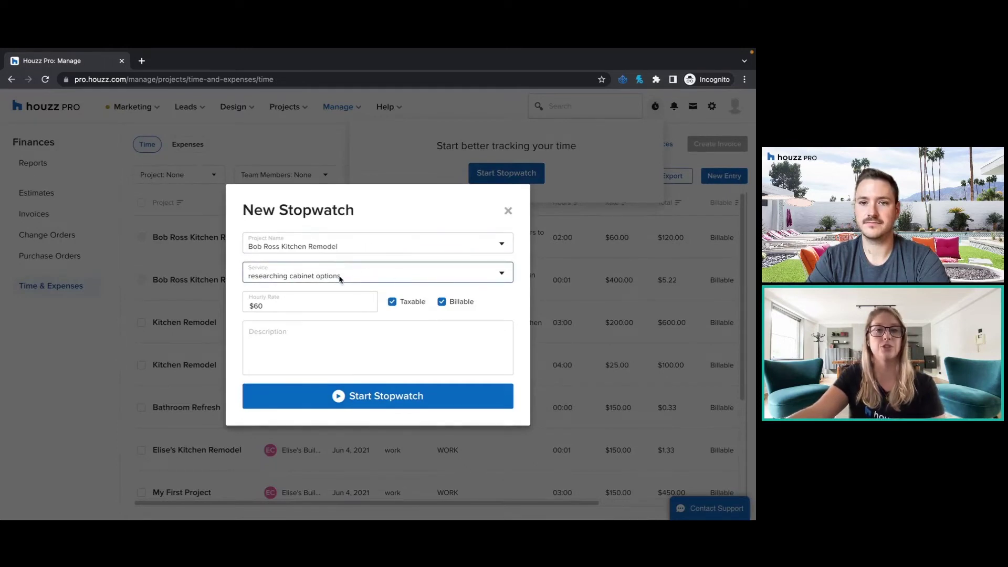
left_click(308, 351)
type("XYZ")
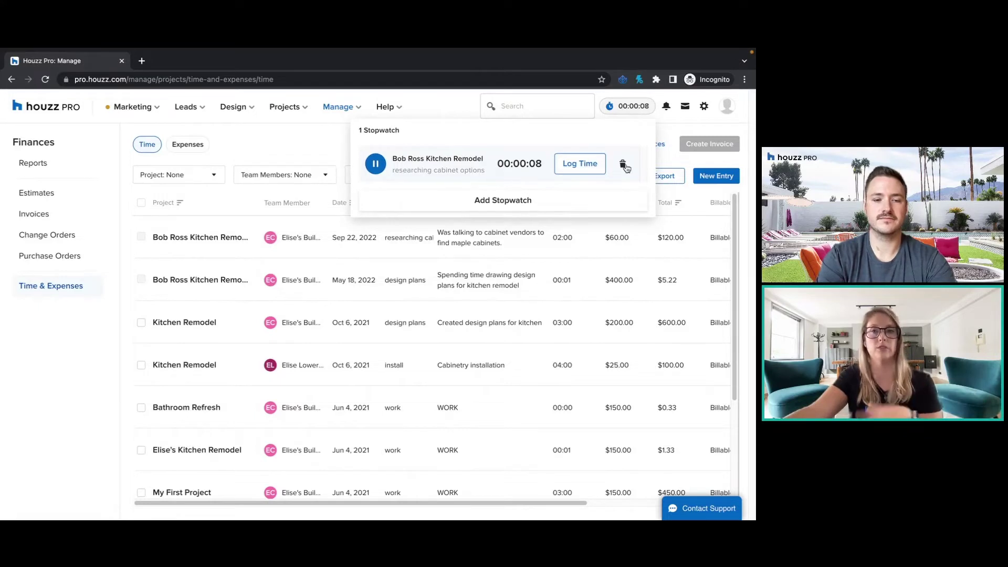
Add two more running stopwatches for Bob Ross Kitchen Remodel with the researching cabinet options service.
left_click(522, 199)
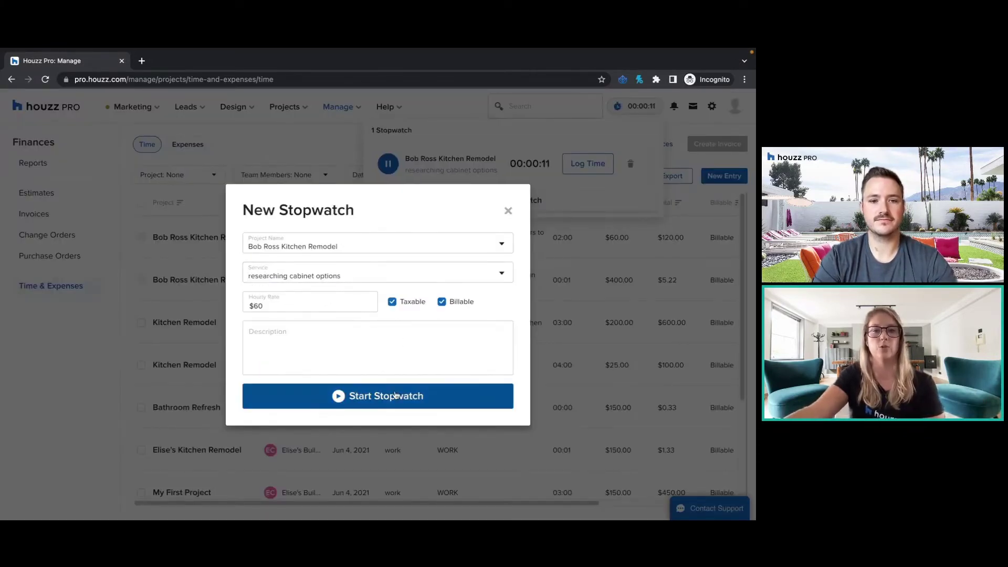
left_click(394, 395)
left_click(510, 241)
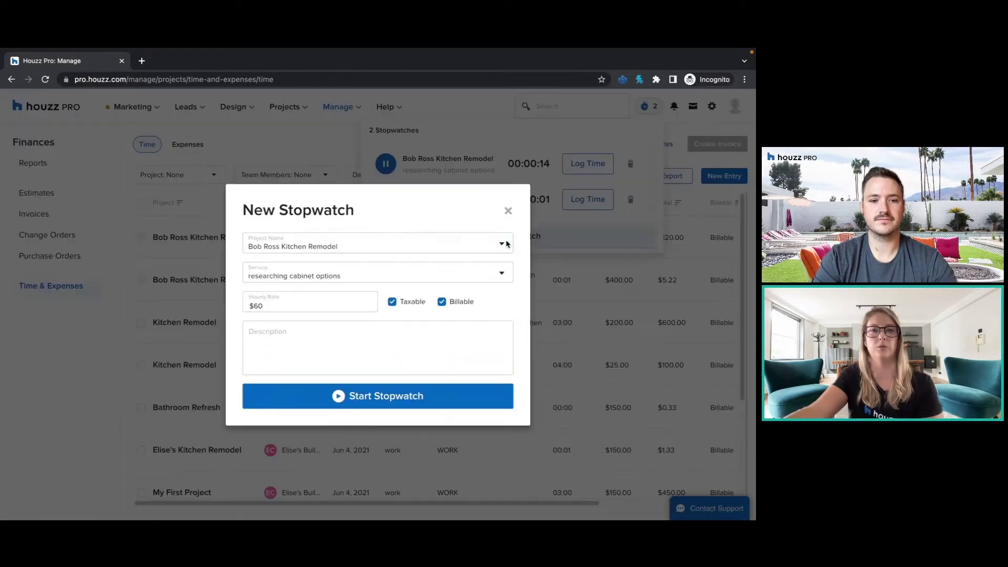
key("Return")
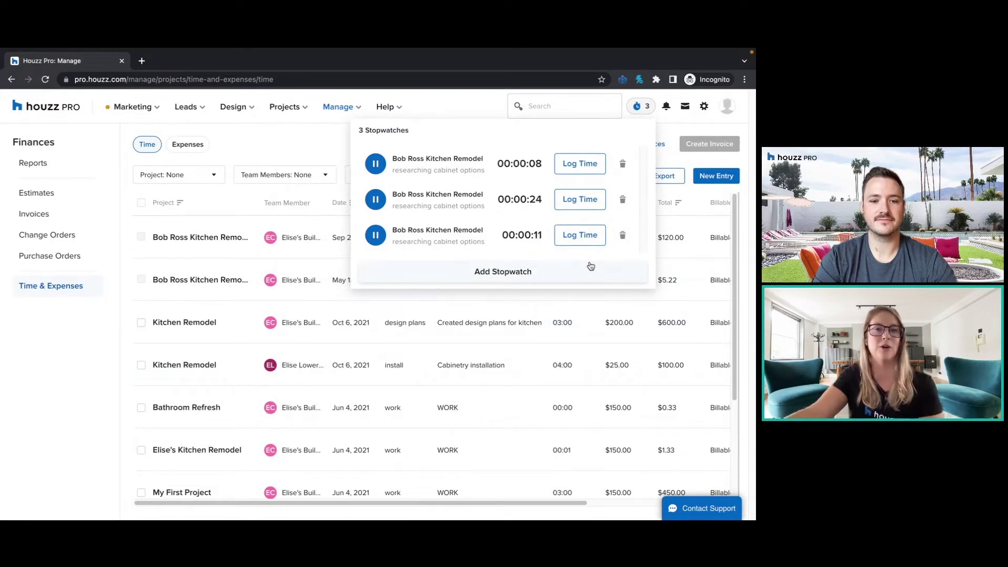
Delete all three stopwatches and close the stopwatch pop-up.
left_click(624, 165)
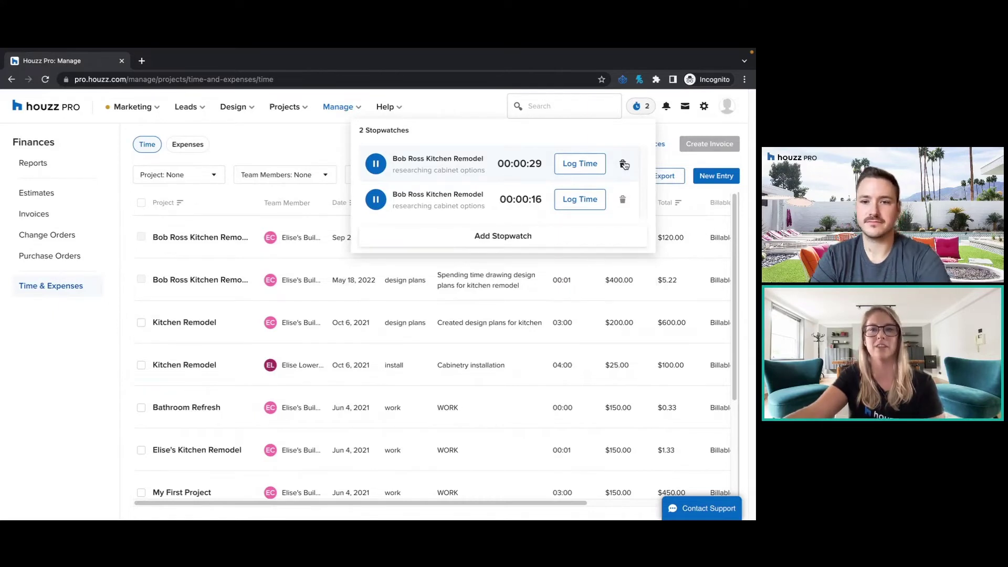
left_click(624, 165)
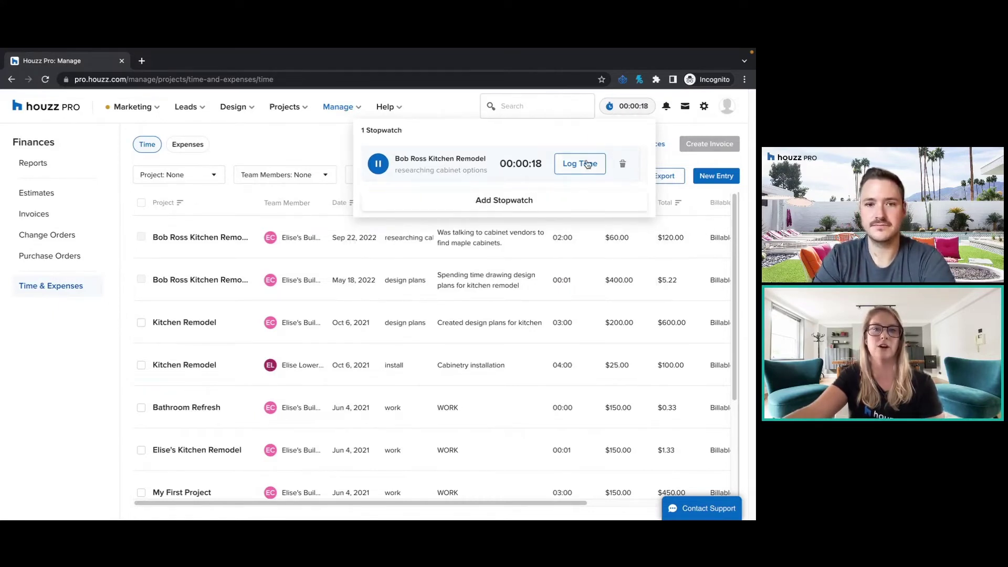
left_click(623, 165)
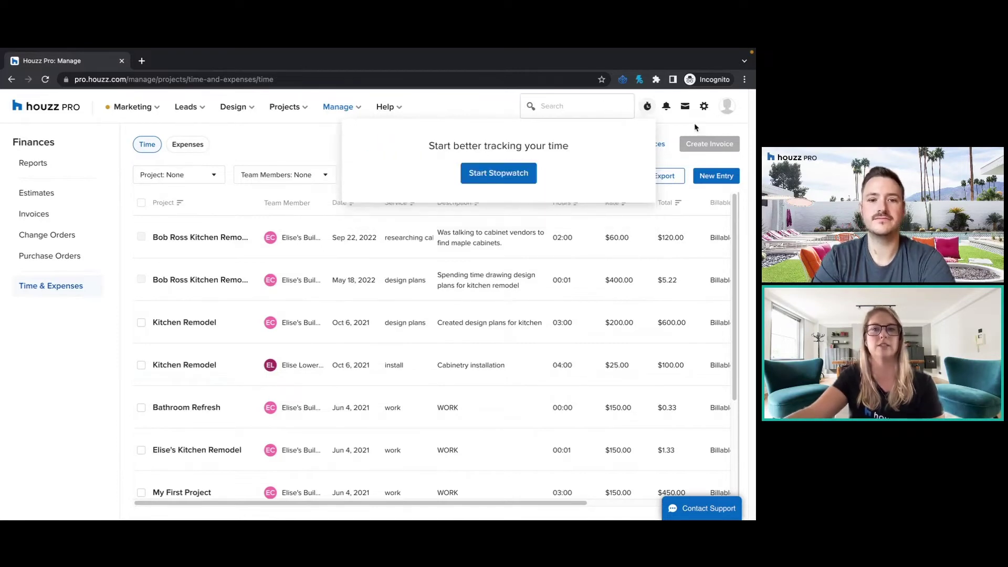
left_click(460, 101)
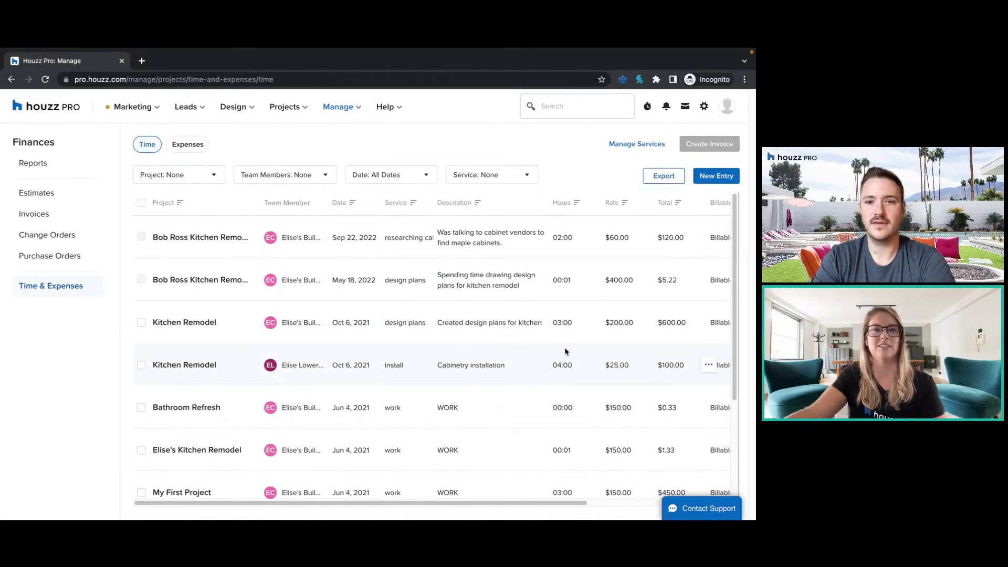
Select all time entries across the projects and clear the selection again.
scroll(568, 339, "down", 3)
scroll(533, 396, "up", 3)
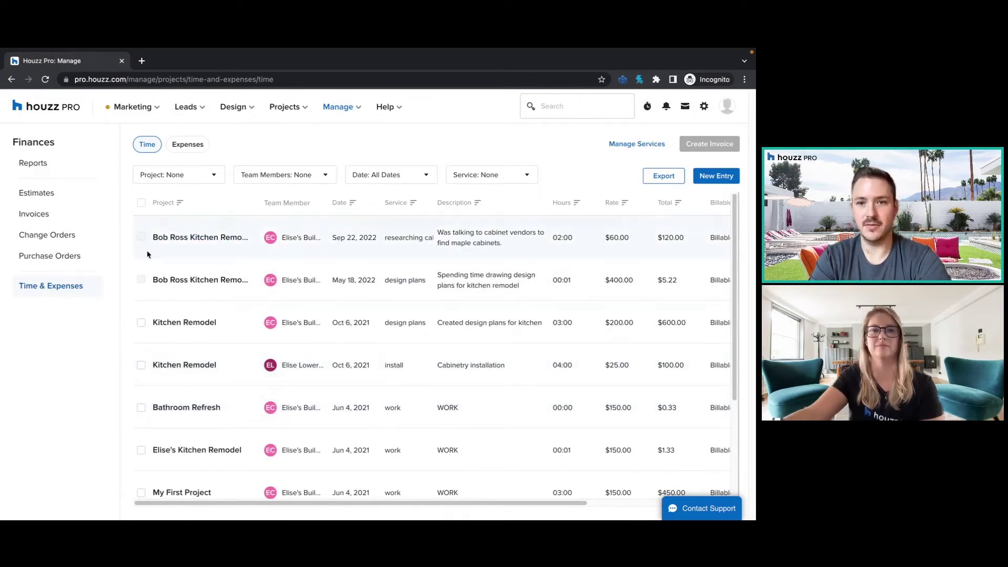
left_click(141, 203)
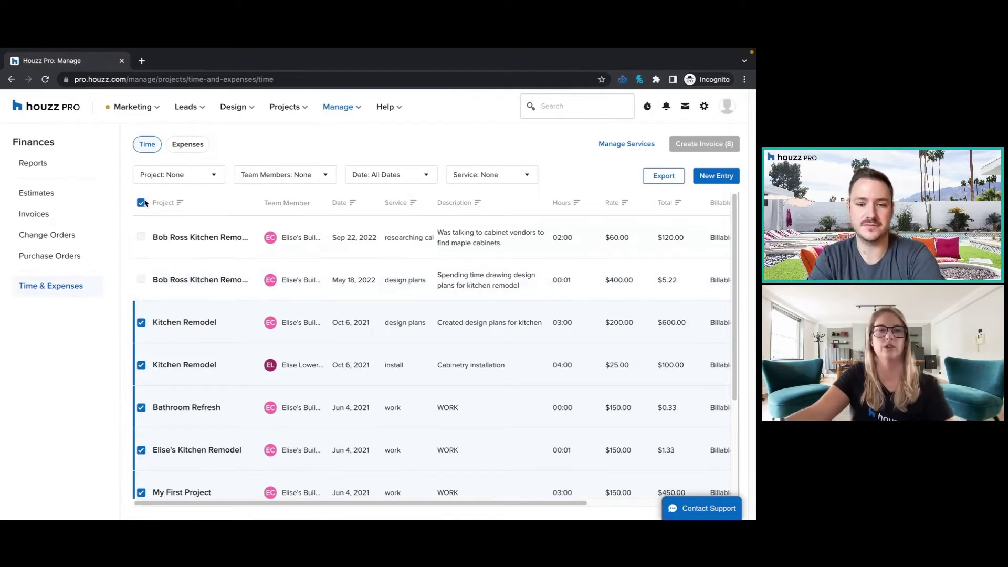
left_click(141, 202)
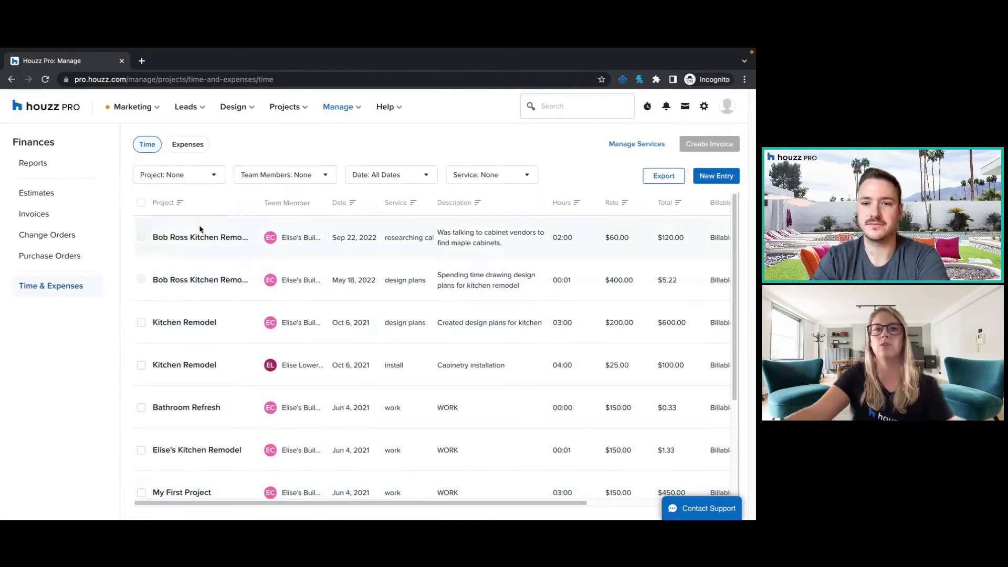
left_click(141, 203)
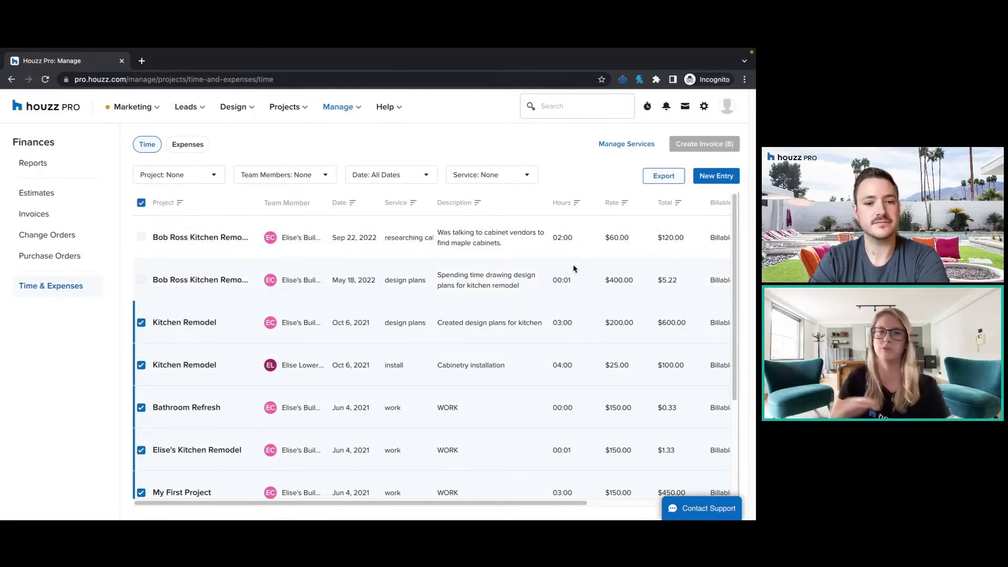
left_click(142, 202)
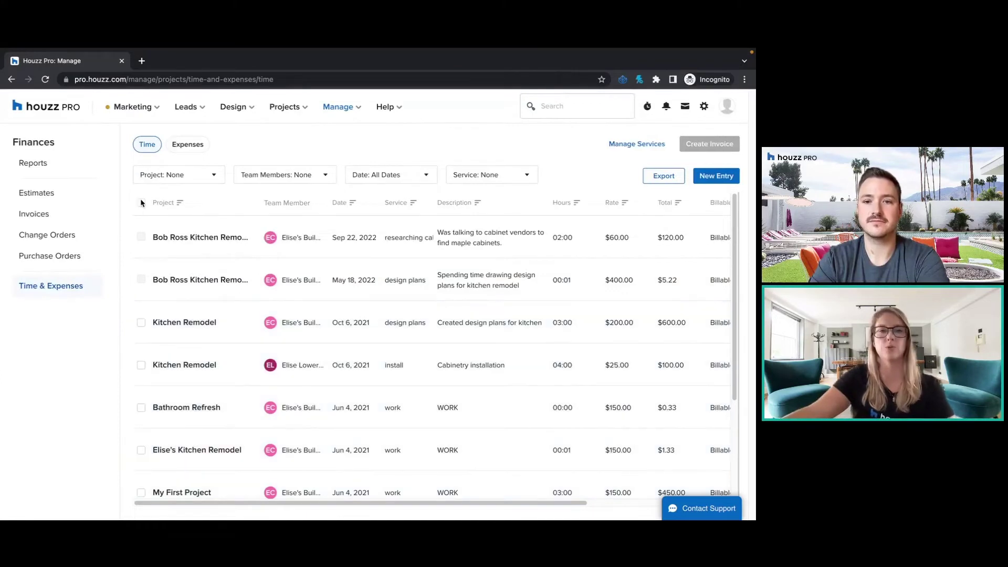
Filter the time entries to the Bob Ross Kitchen Remodel project, select all of them and export them.
left_click(184, 177)
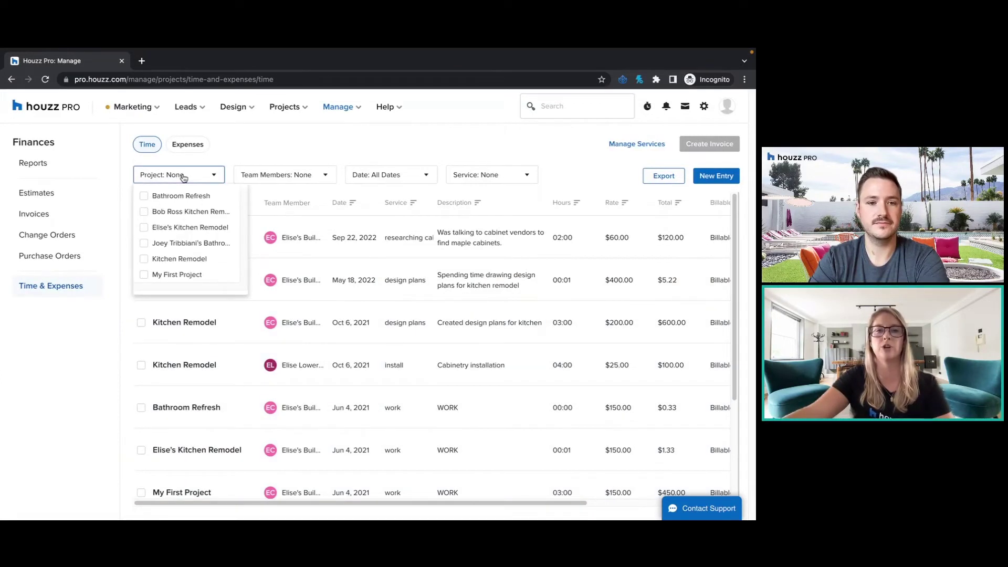
left_click(144, 212)
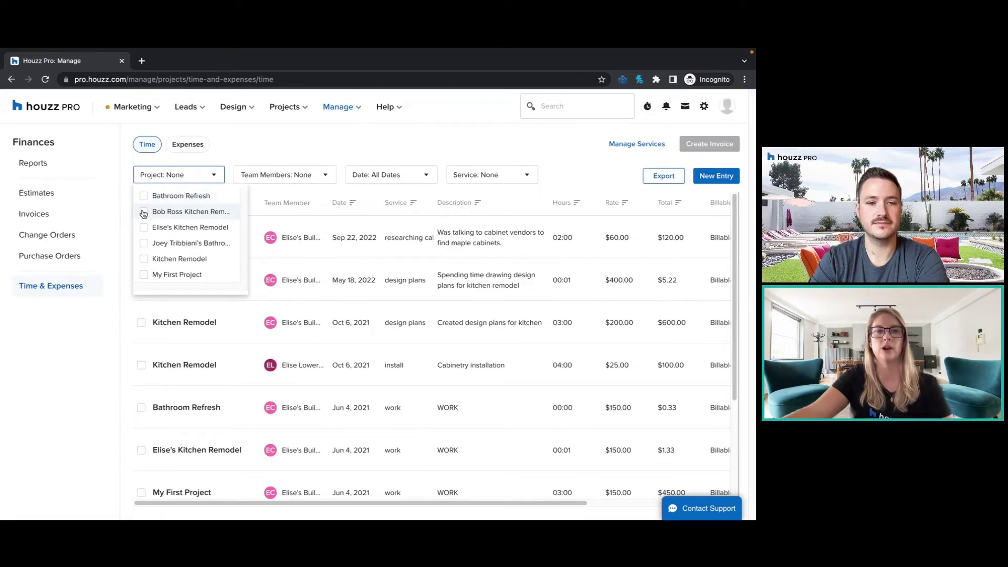
left_click(255, 406)
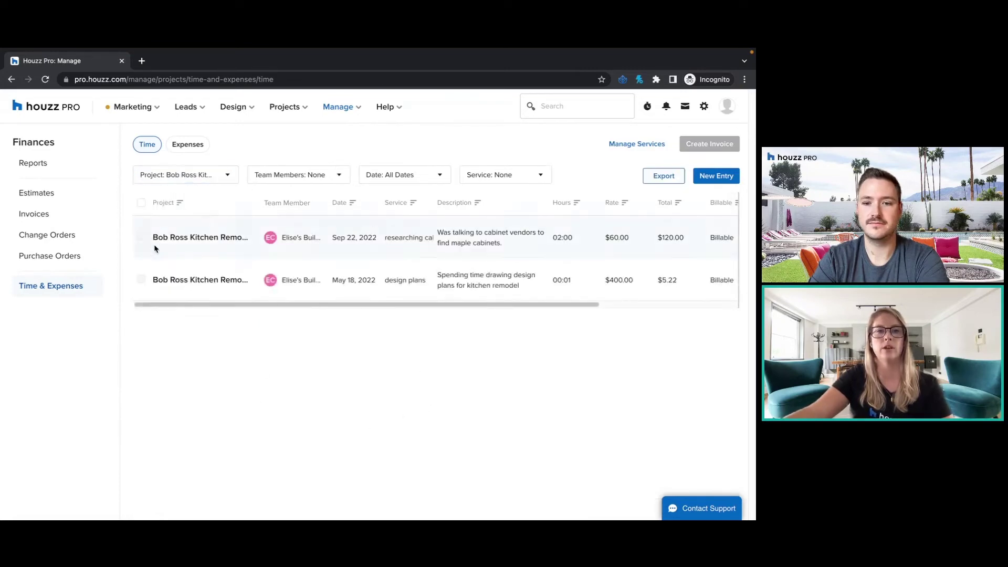
left_click(141, 203)
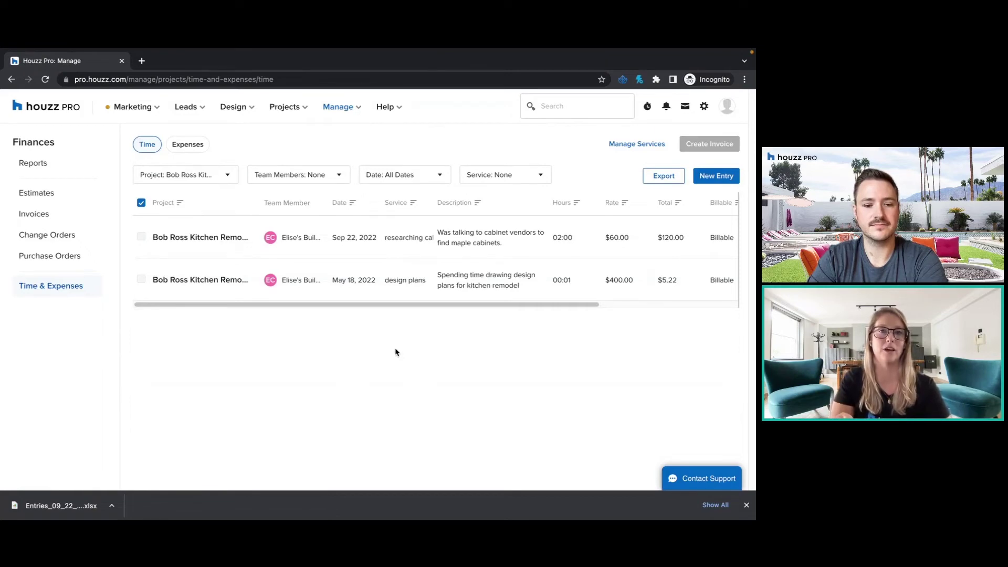
Open the list of all projects and look through it.
mouse_move(293, 108)
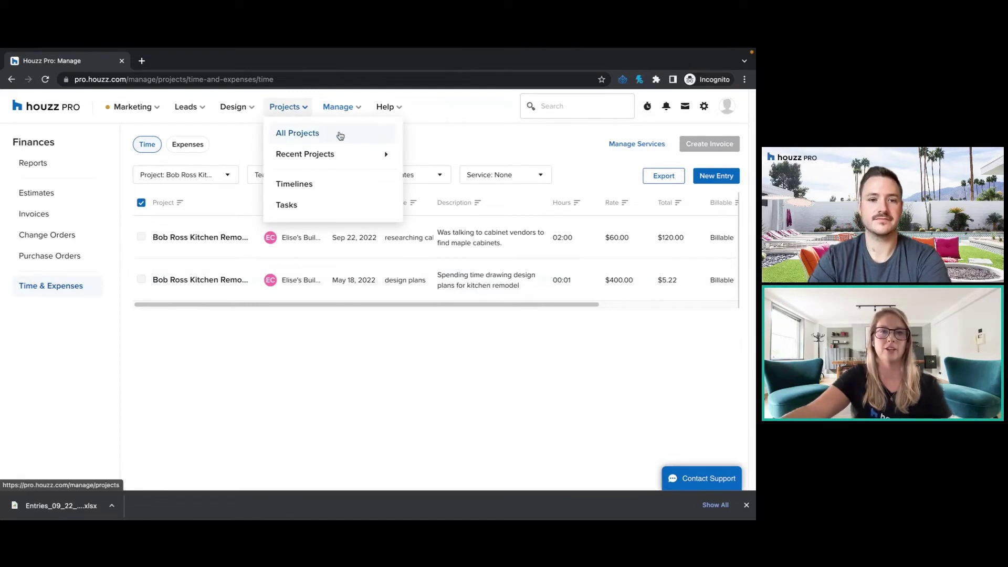
left_click(294, 137)
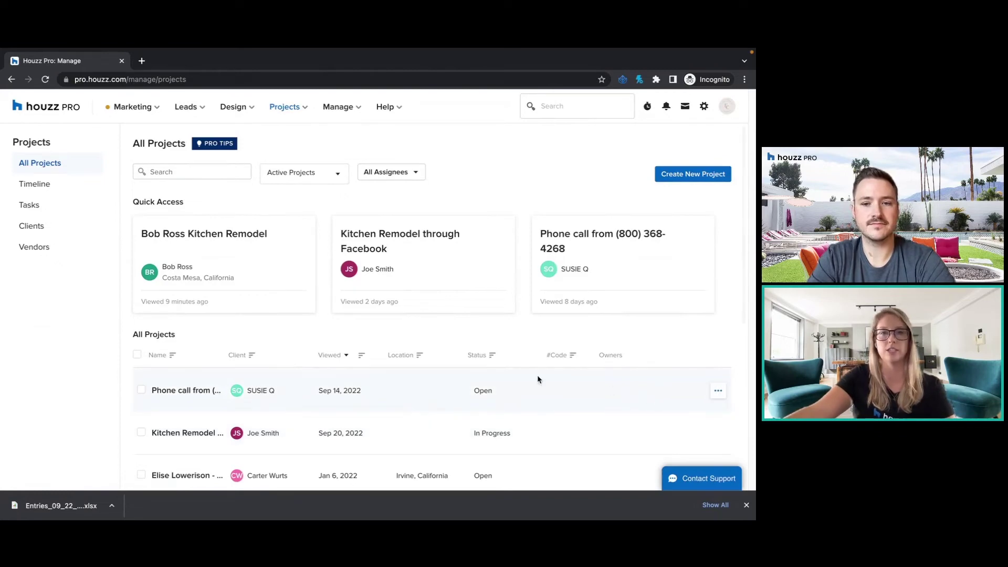
scroll(541, 378, "down", 1)
scroll(566, 387, "up", 1)
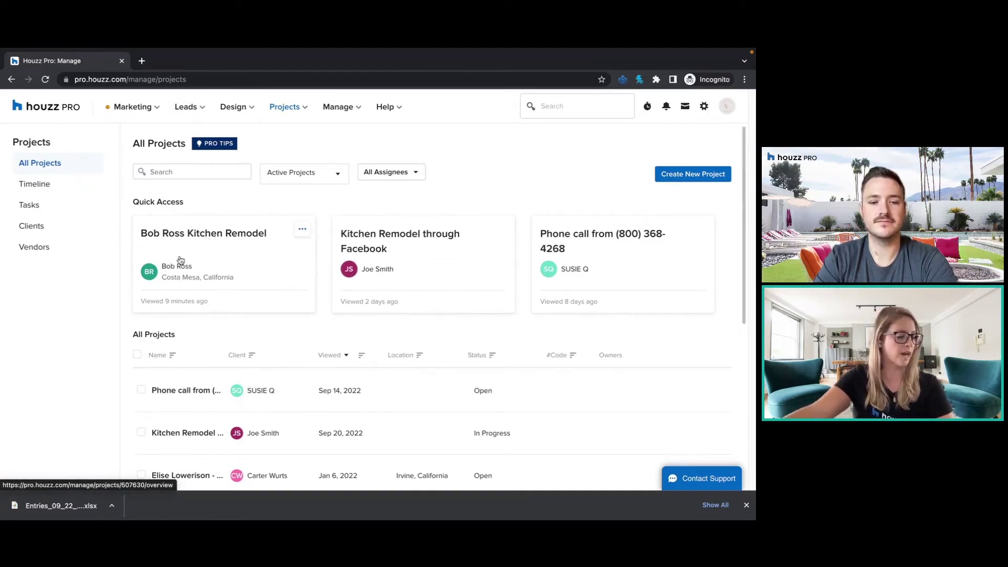
Open the timeline overview of all projects and switch it to Calendar View.
left_click(44, 189)
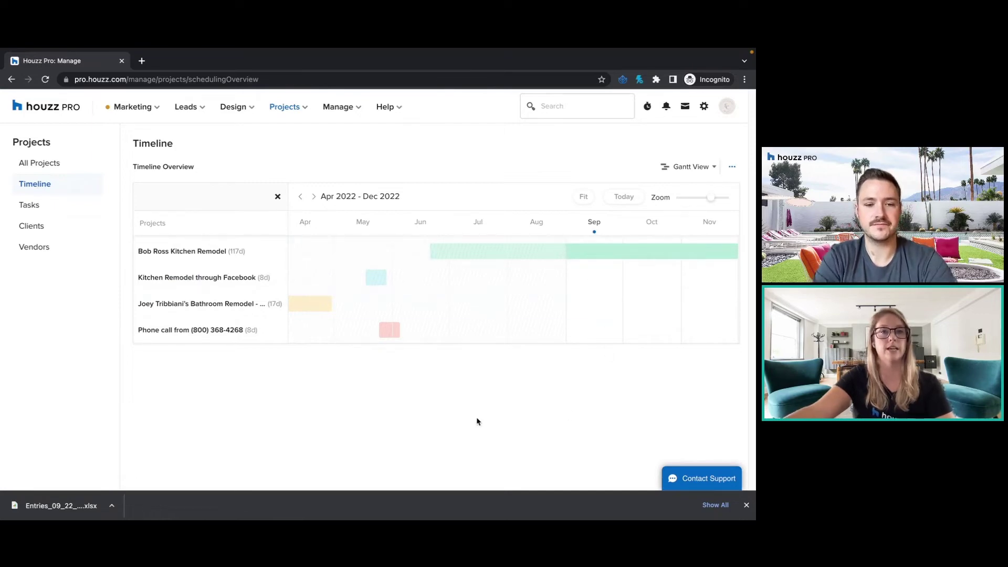
left_click(688, 172)
left_click(689, 190)
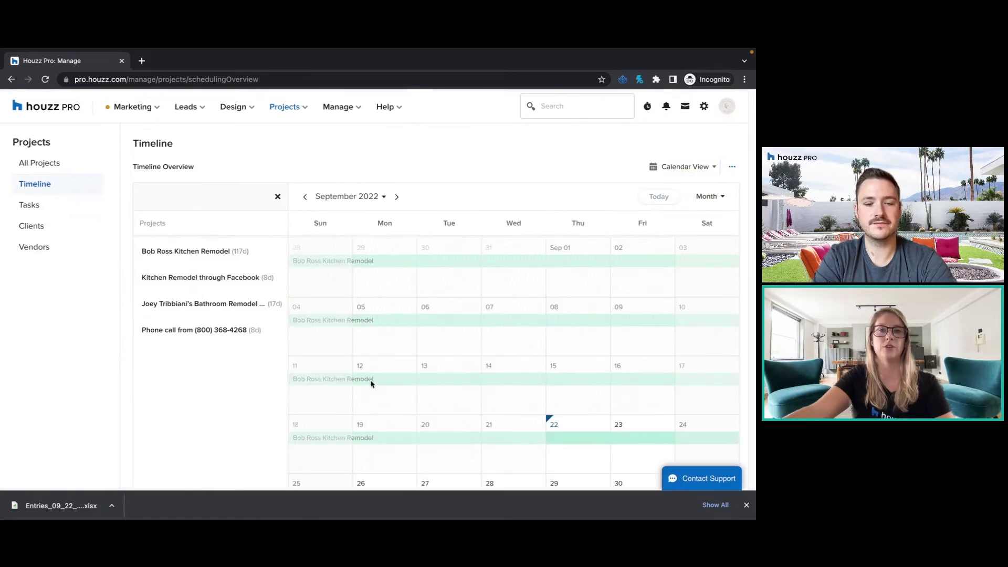
scroll(435, 330, "down", 1)
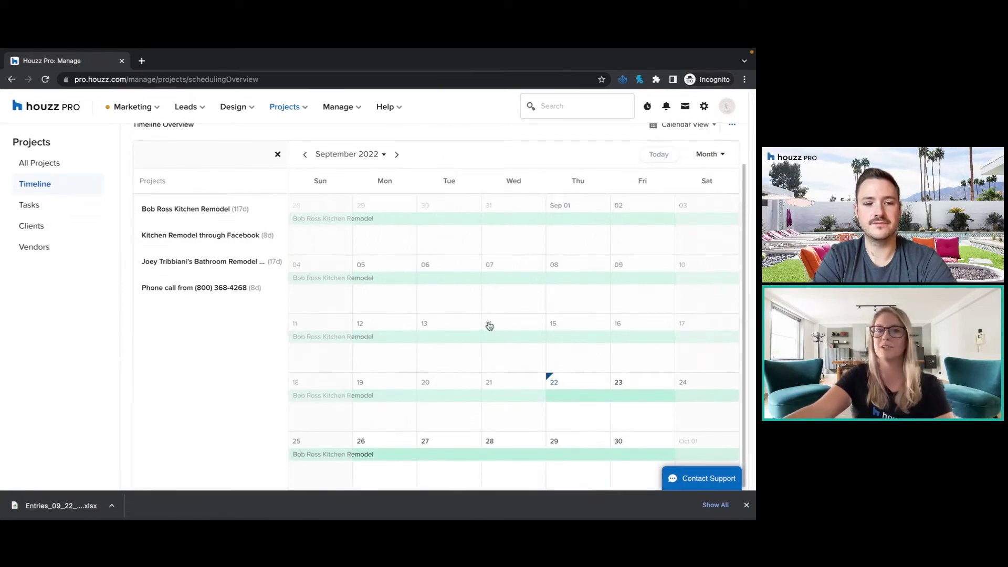
scroll(489, 325, "up", 1)
View the Bob Ross Kitchen Remodel timeline from the overview and return to the overview.
left_click(198, 253)
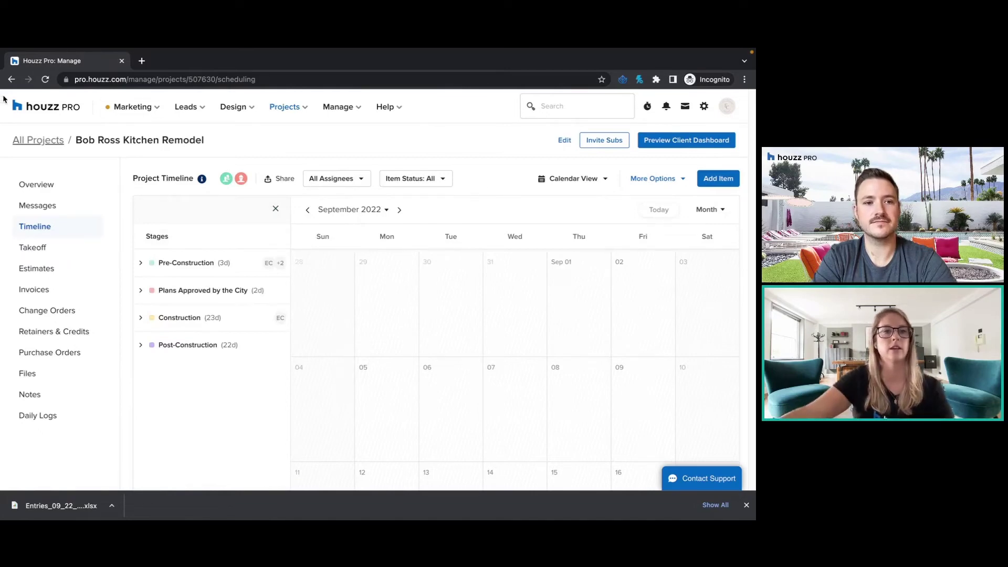
left_click(11, 80)
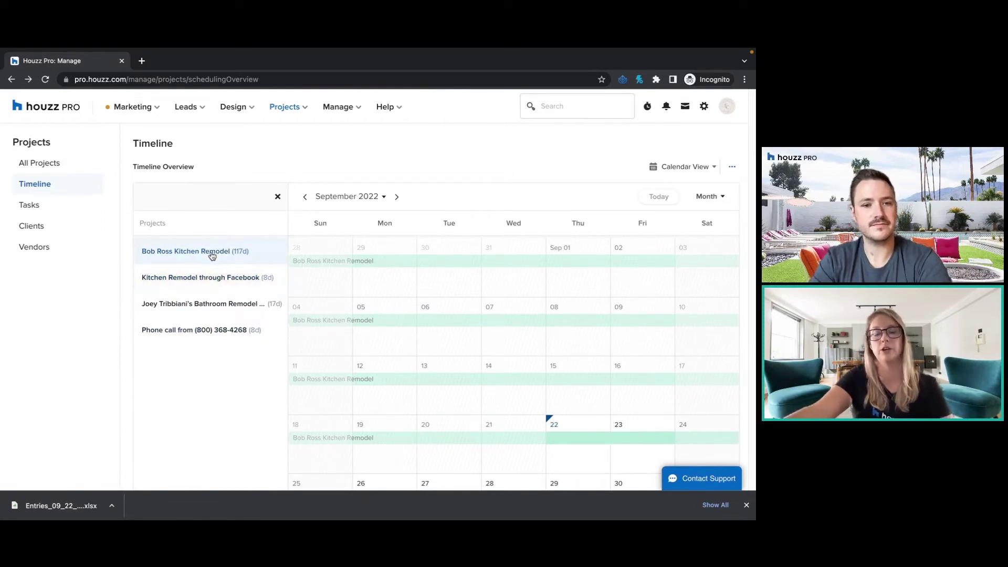
Open the Bob Ross Kitchen Remodel project, go to its project timeline and switch it to Gantt View.
left_click(289, 109)
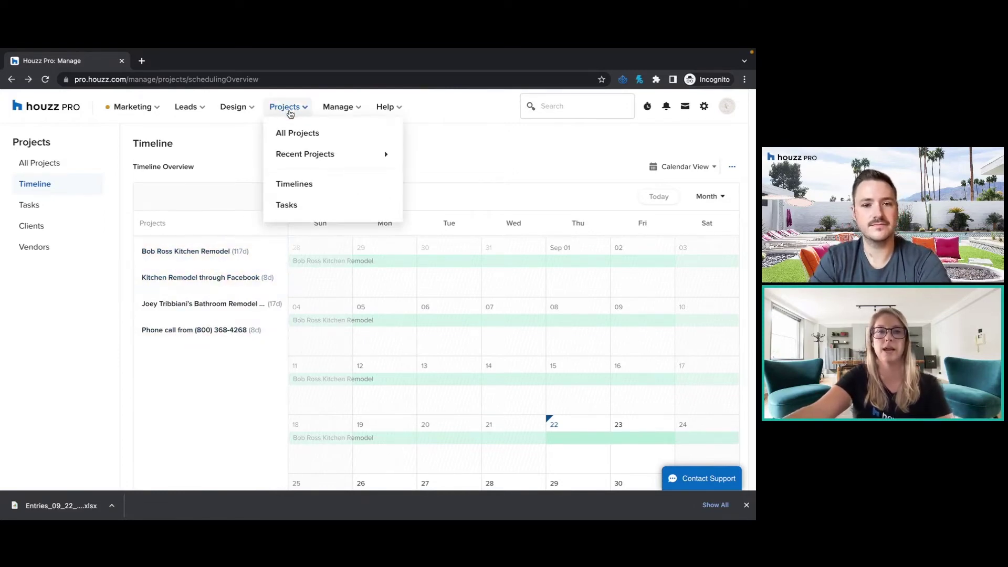
mouse_move(300, 157)
left_click(215, 160)
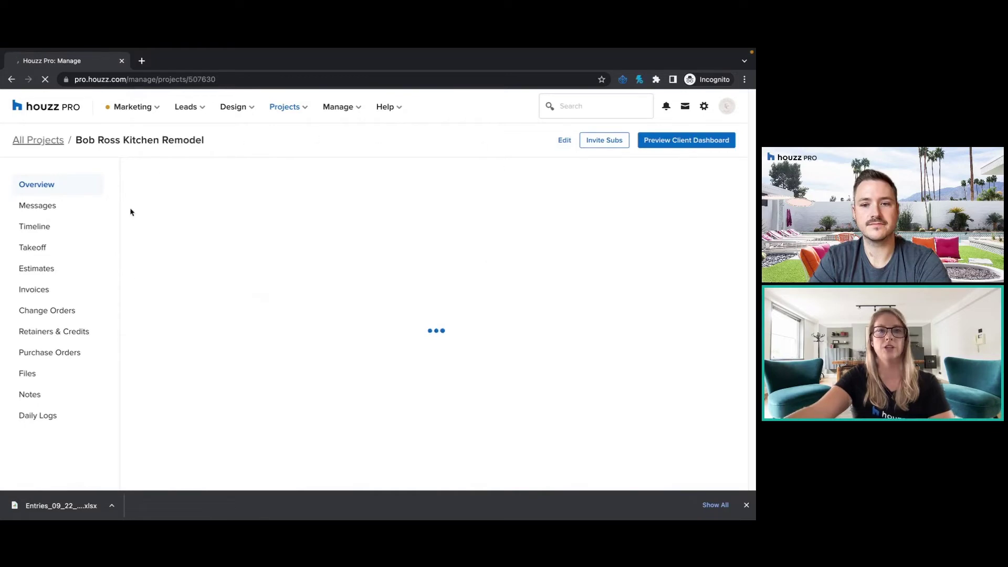
left_click(35, 227)
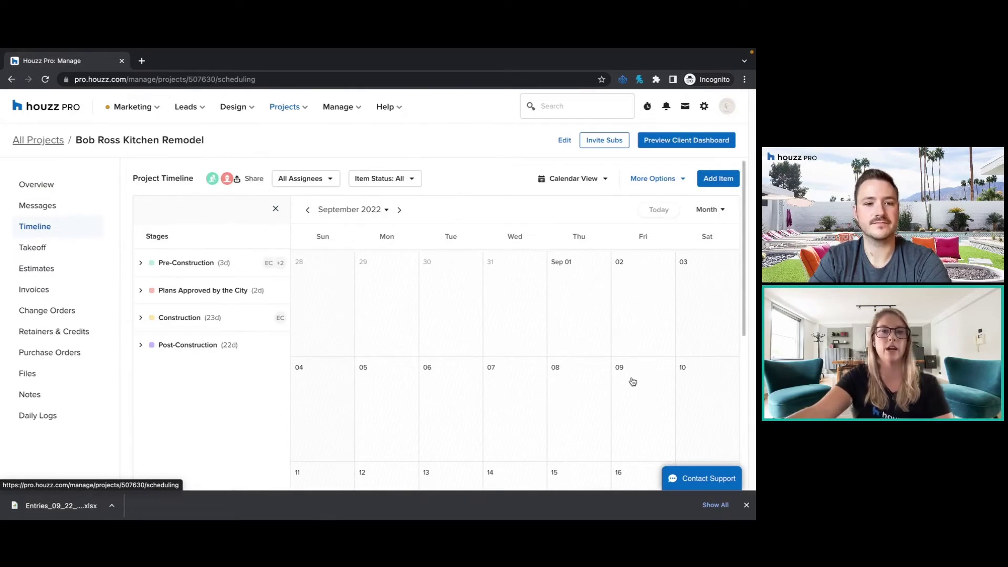
left_click(587, 178)
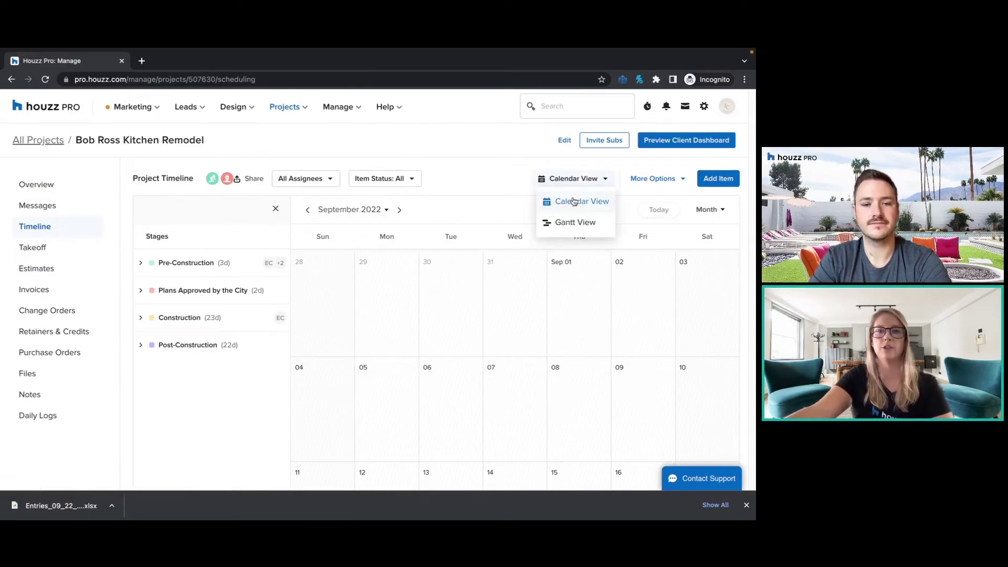
left_click(571, 224)
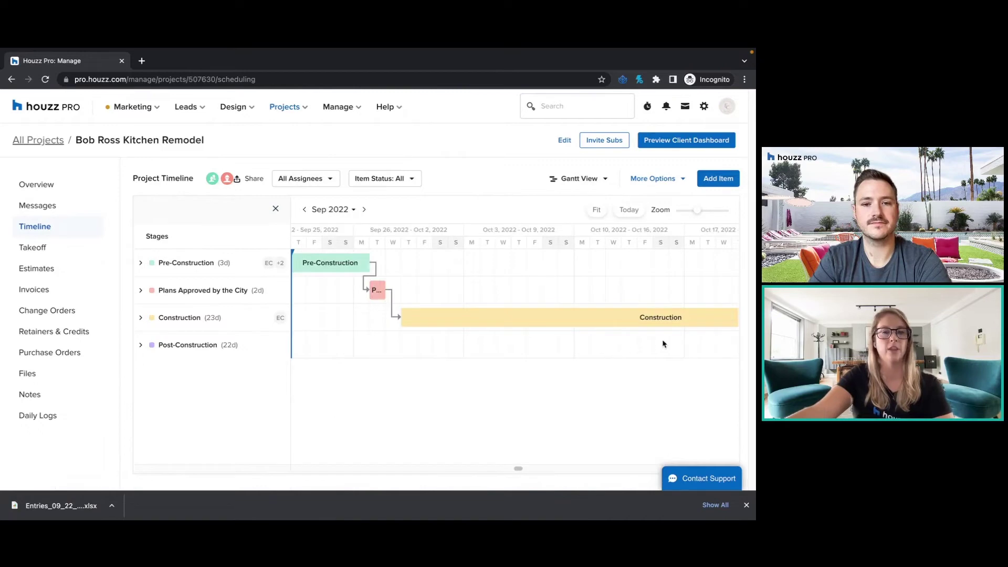
Open the Pre-Construction stage's details and review its location, description, status, assignees and dates.
left_click(187, 266)
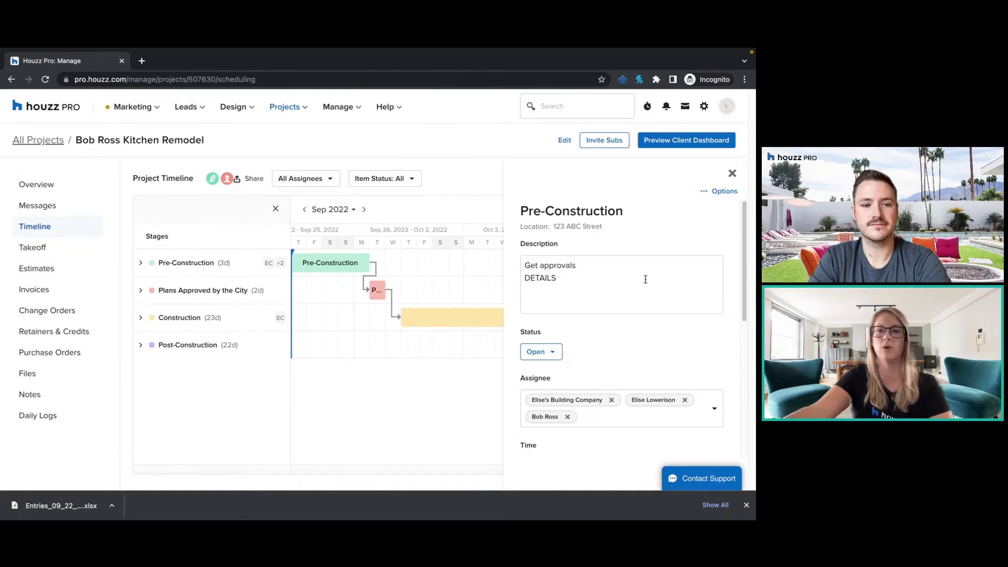
scroll(630, 281, "down", 1)
scroll(612, 284, "up", 1)
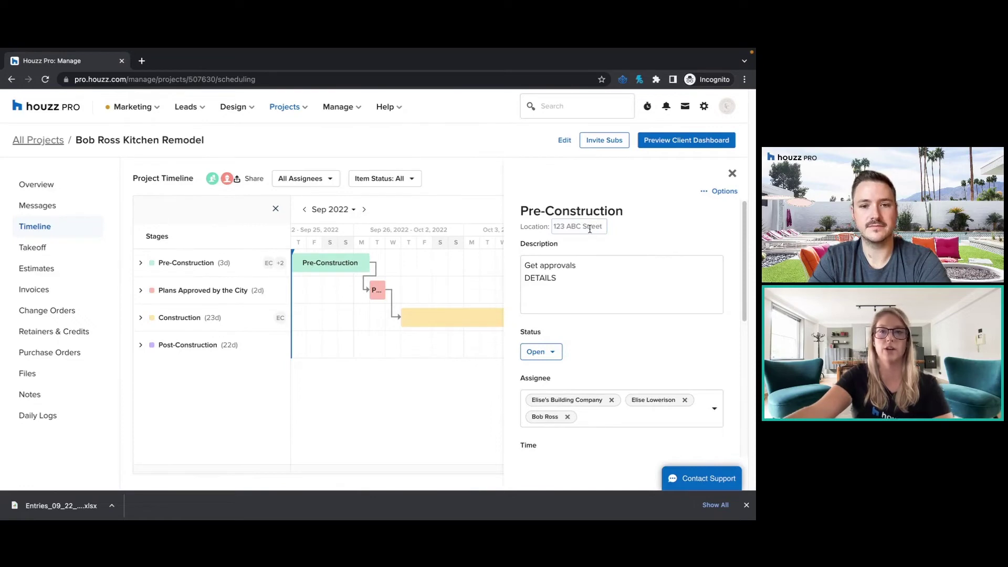
scroll(596, 292, "down", 1)
left_click(578, 247)
key("ctrl+a")
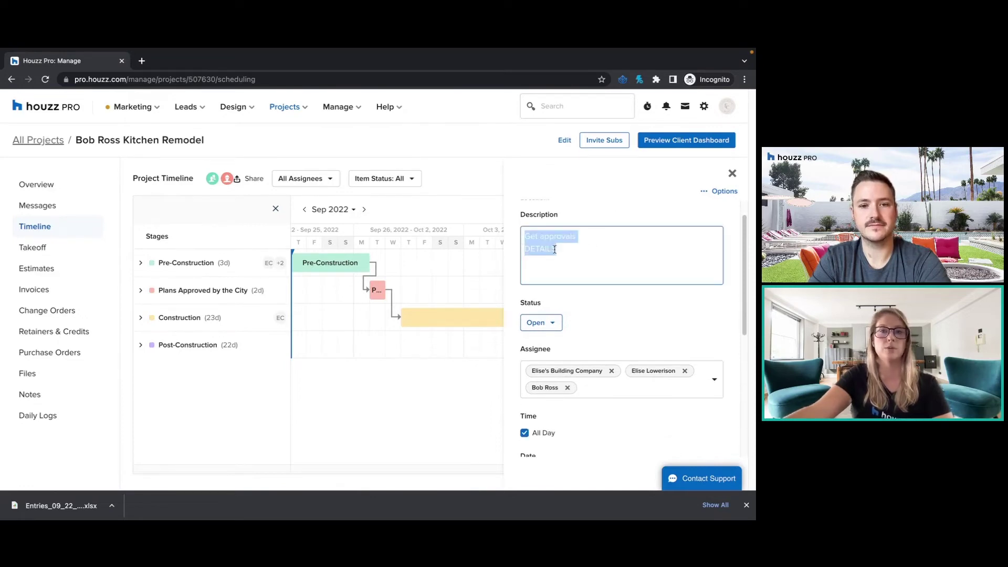
left_click(649, 267)
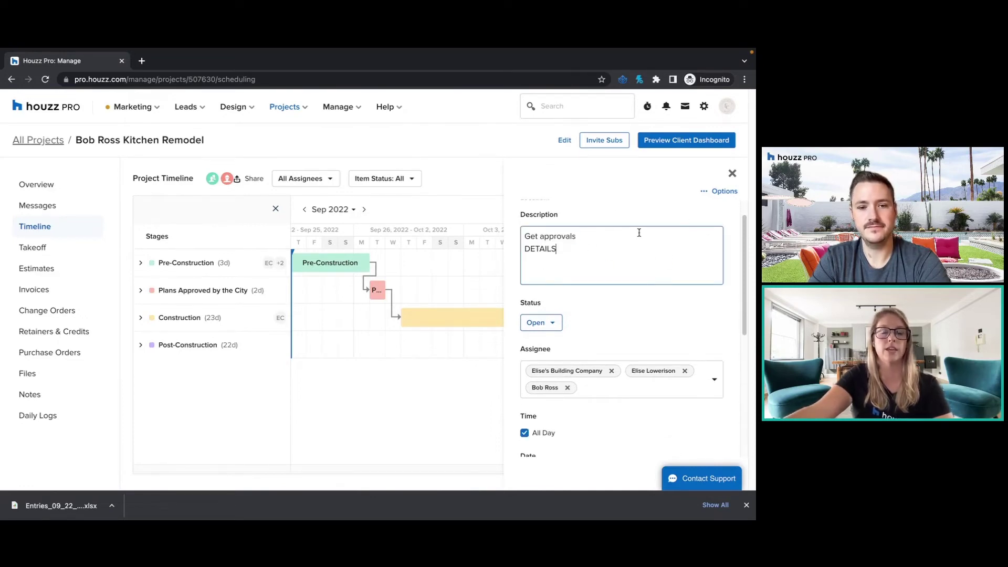
scroll(639, 231, "down", 2)
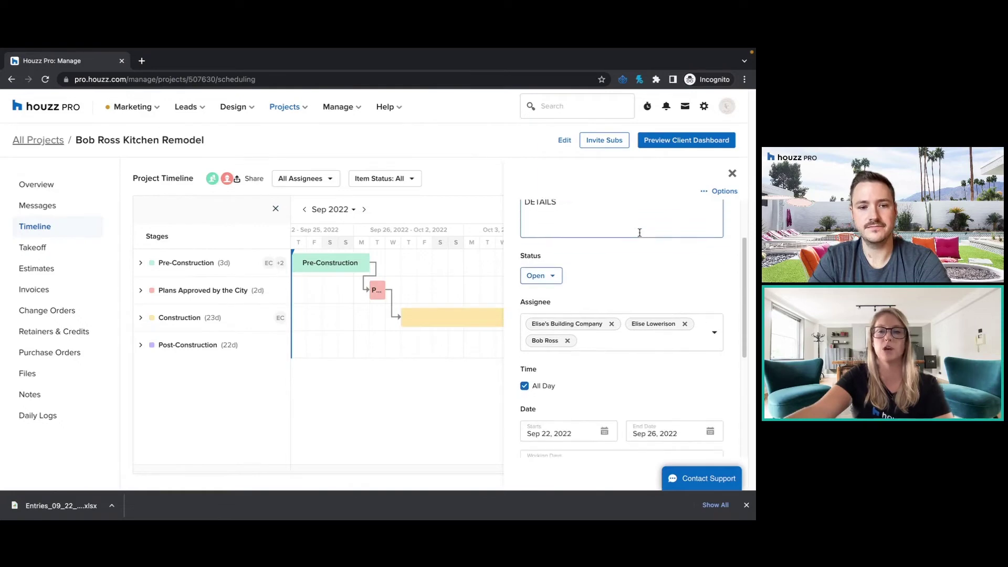
Mark the Pre-Construction stage as Completed and return its status to Open.
left_click(543, 278)
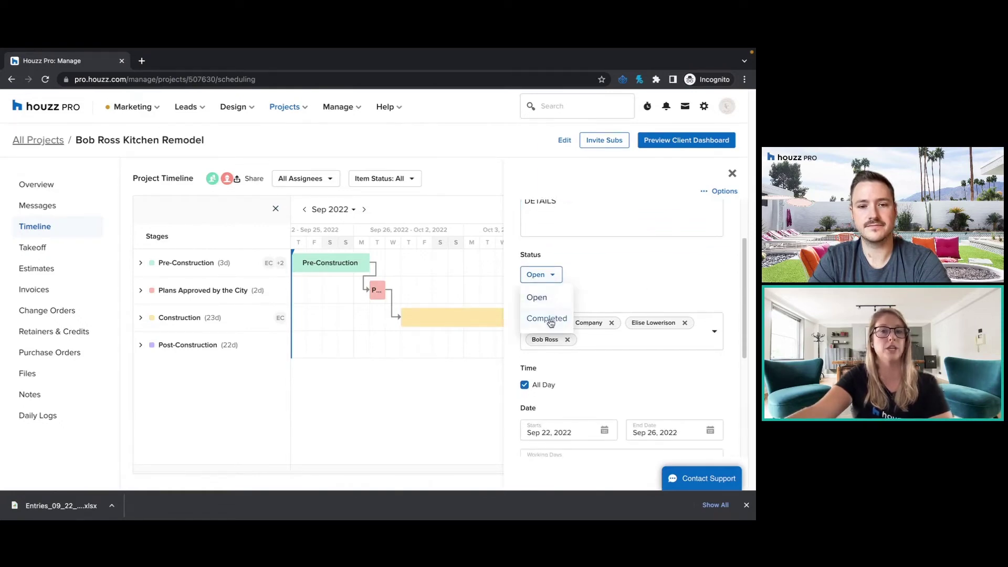
left_click(680, 220)
left_click(546, 277)
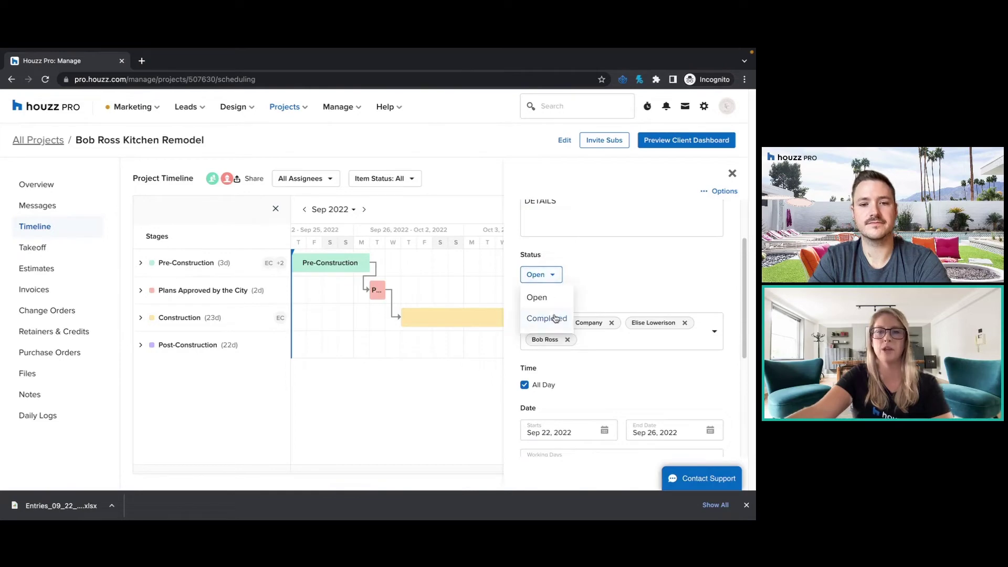
left_click(554, 317)
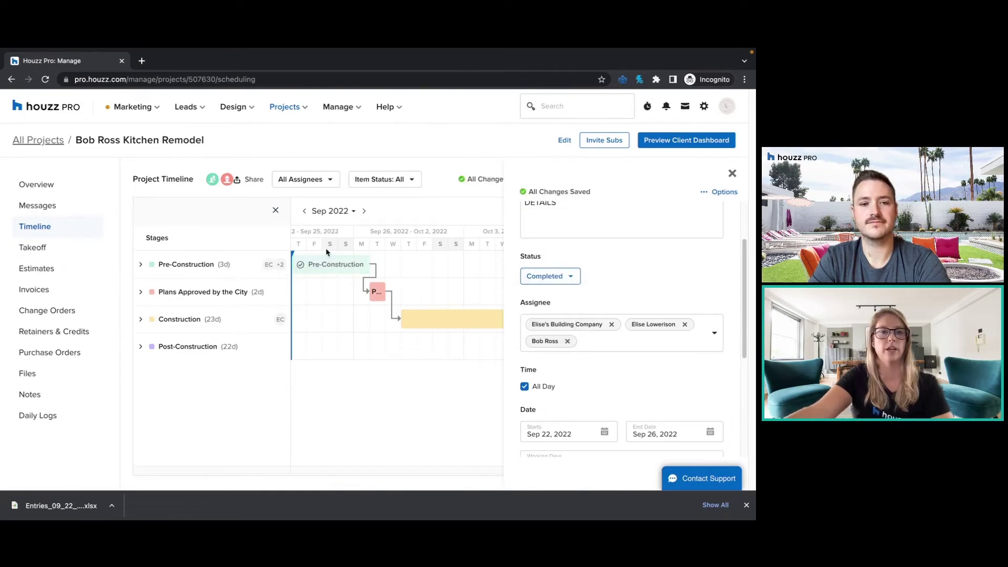
left_click(555, 282)
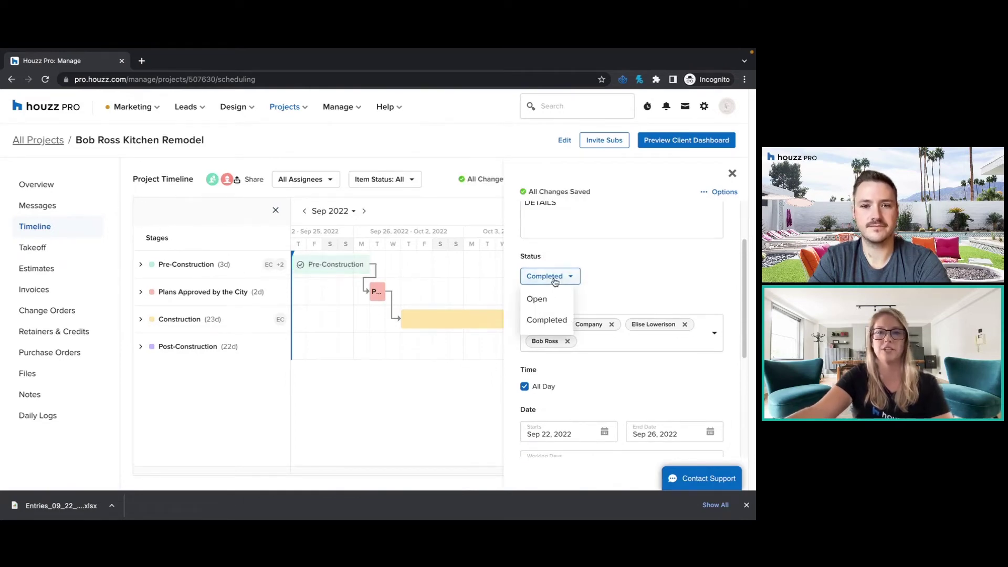
left_click(549, 299)
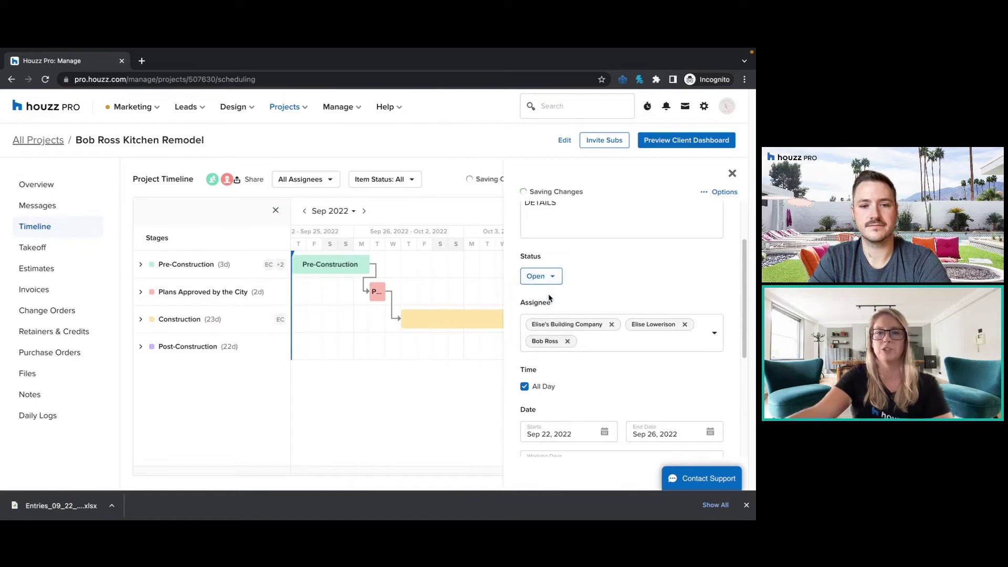
Turn off the All Day setting for the Pre-Construction stage and look through its time and dependency fields.
scroll(594, 298, "down", 1)
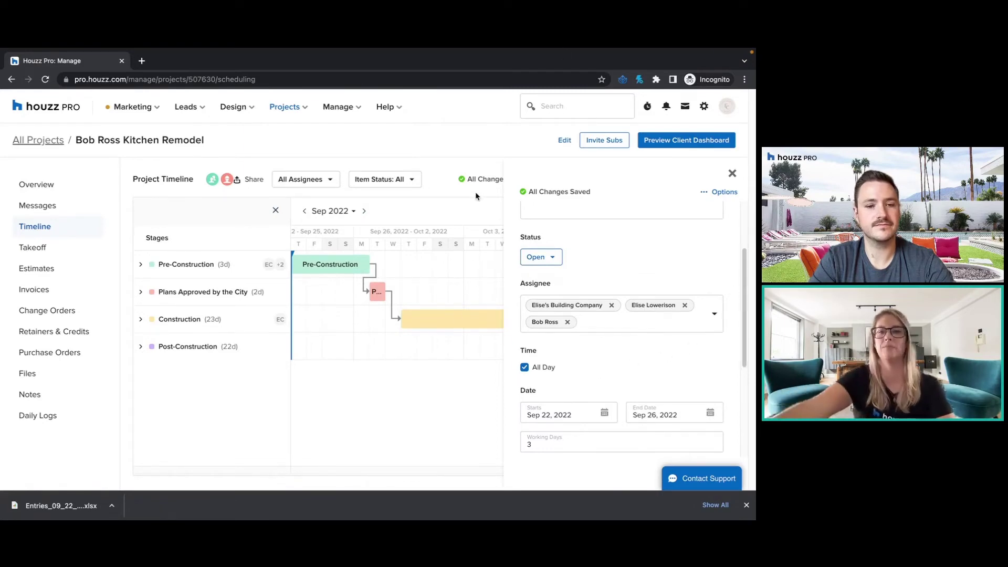
scroll(647, 347, "up", 3)
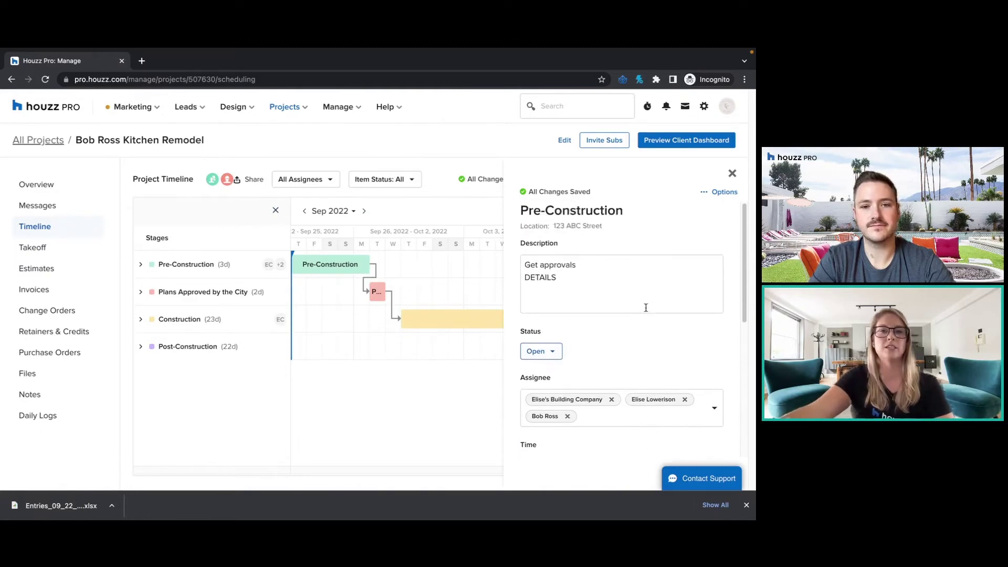
scroll(649, 333, "down", 3)
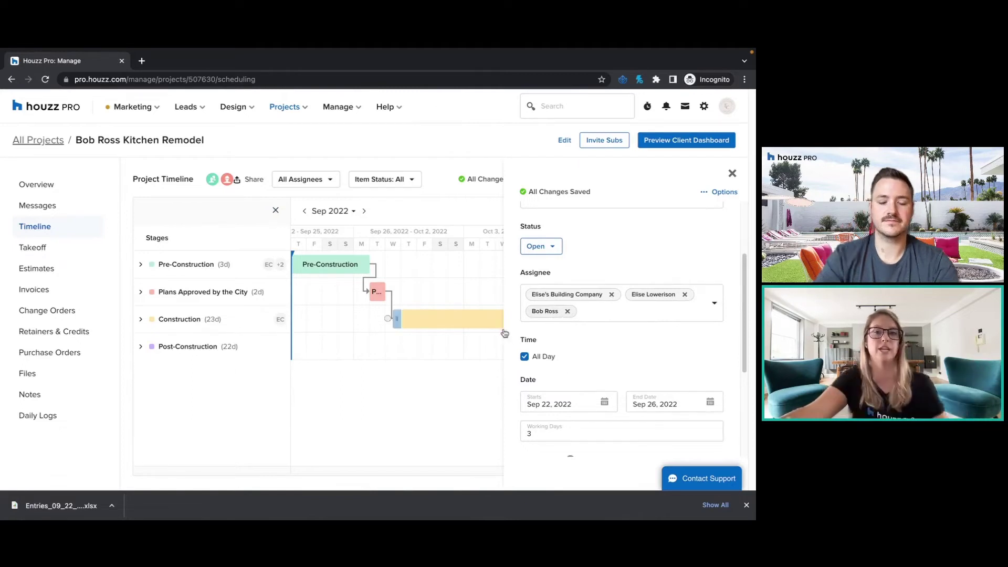
left_click(525, 357)
scroll(695, 320, "down", 1)
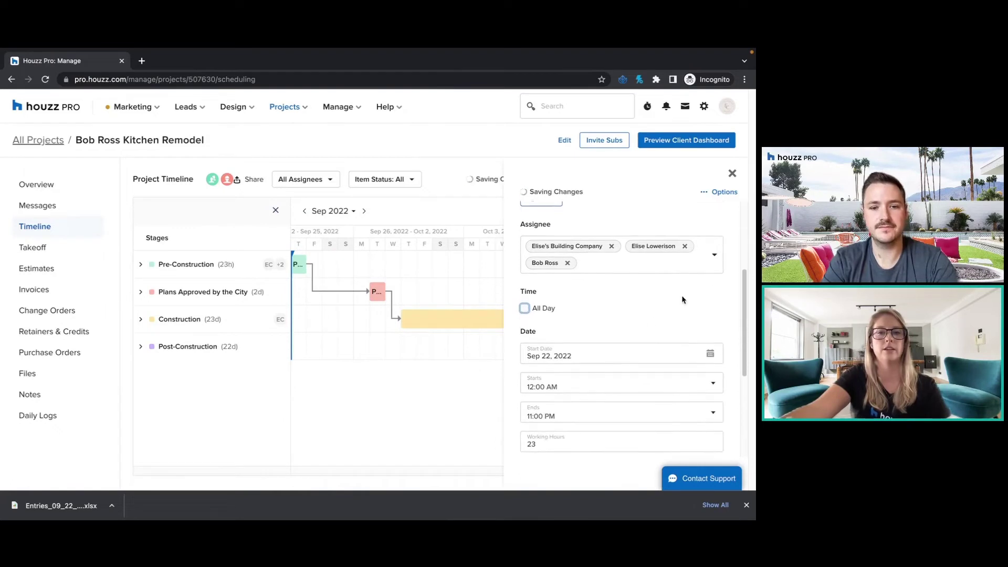
scroll(568, 350, "down", 1)
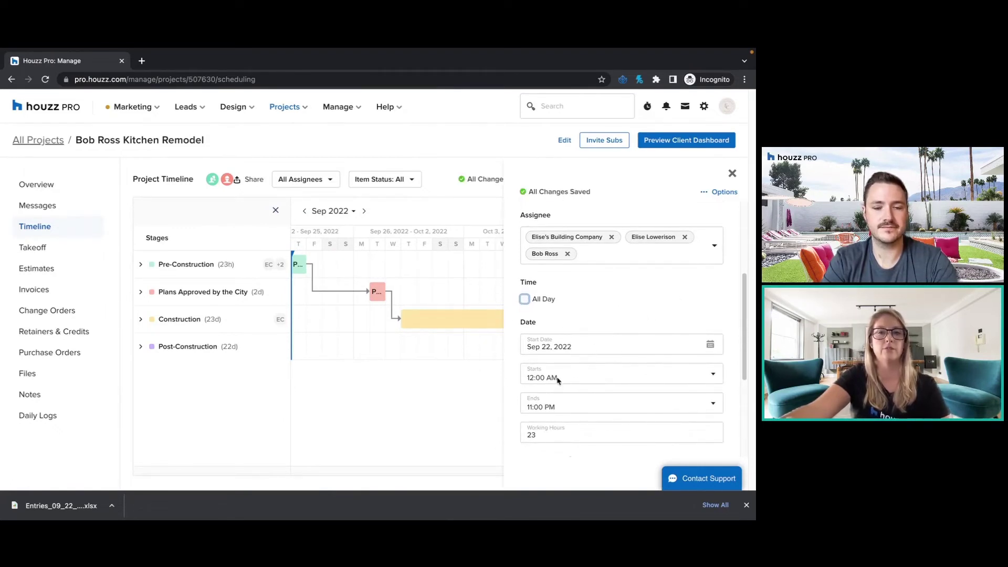
scroll(565, 425, "down", 3)
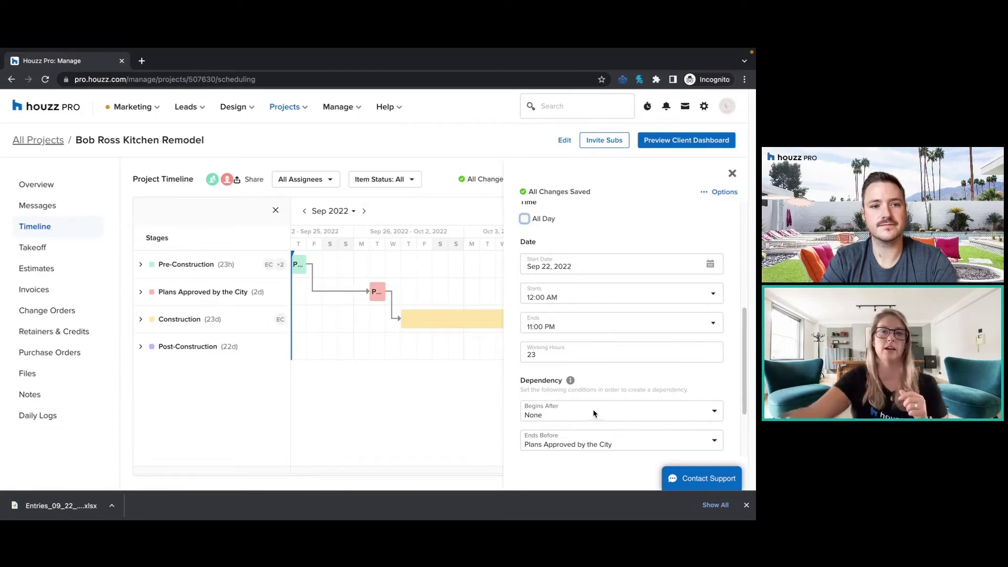
Turn All Day back on for the Pre-Construction stage and set its end date to Sep 26, 2022.
left_click(526, 219)
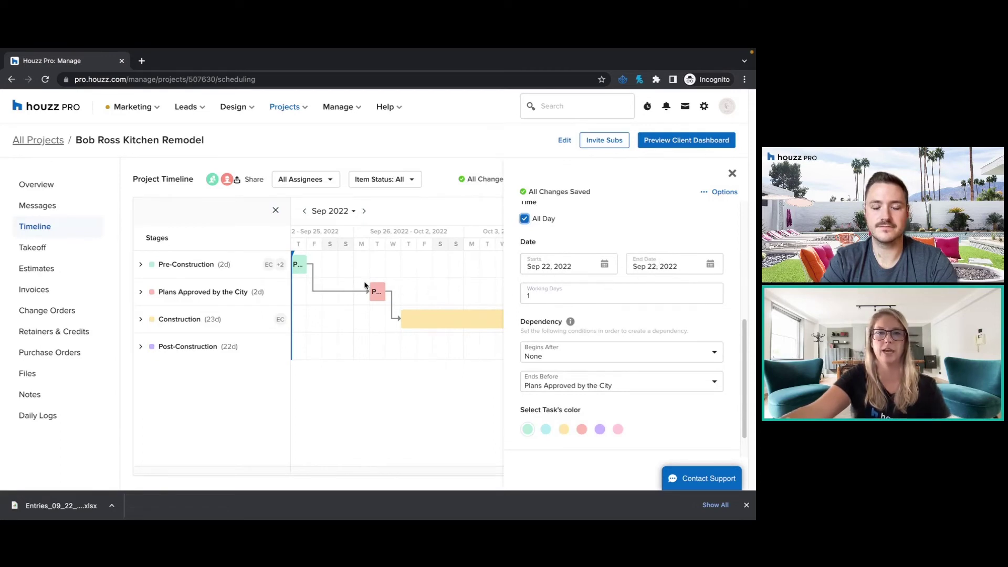
left_click(710, 264)
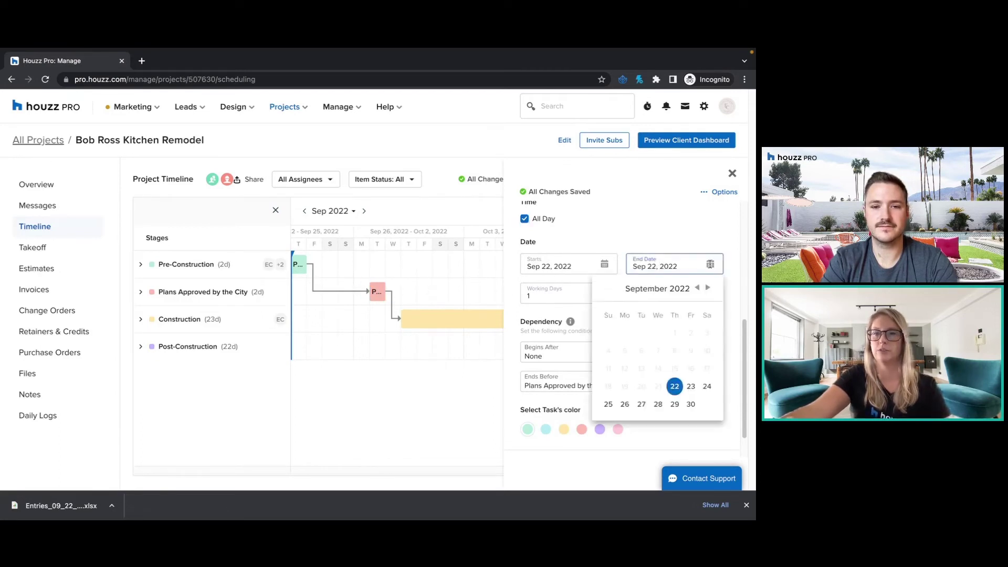
left_click(625, 404)
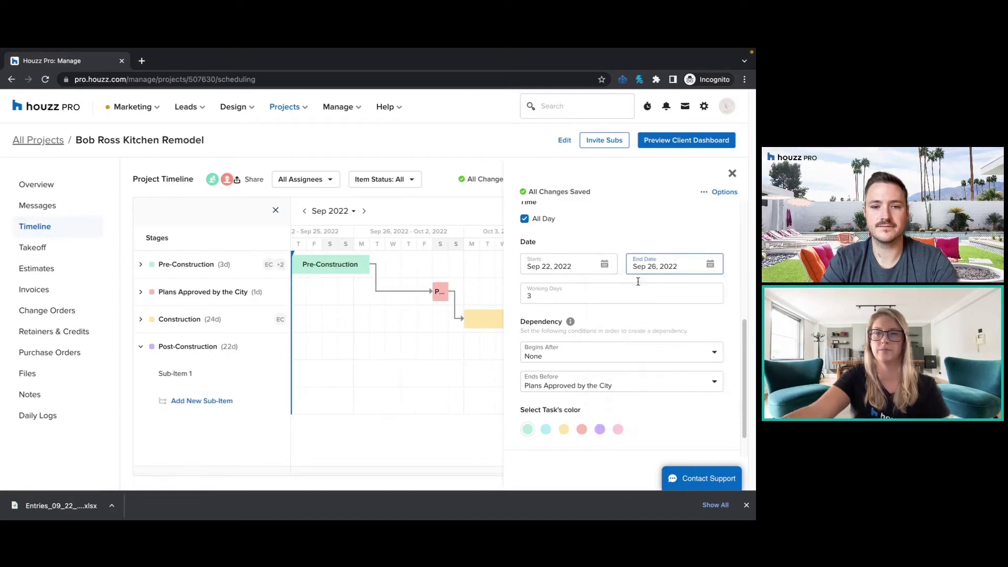
Dismiss the downloads bar and examine the Begins After and Ends Before dependency choices for Pre-Construction.
scroll(661, 254, "down", 1)
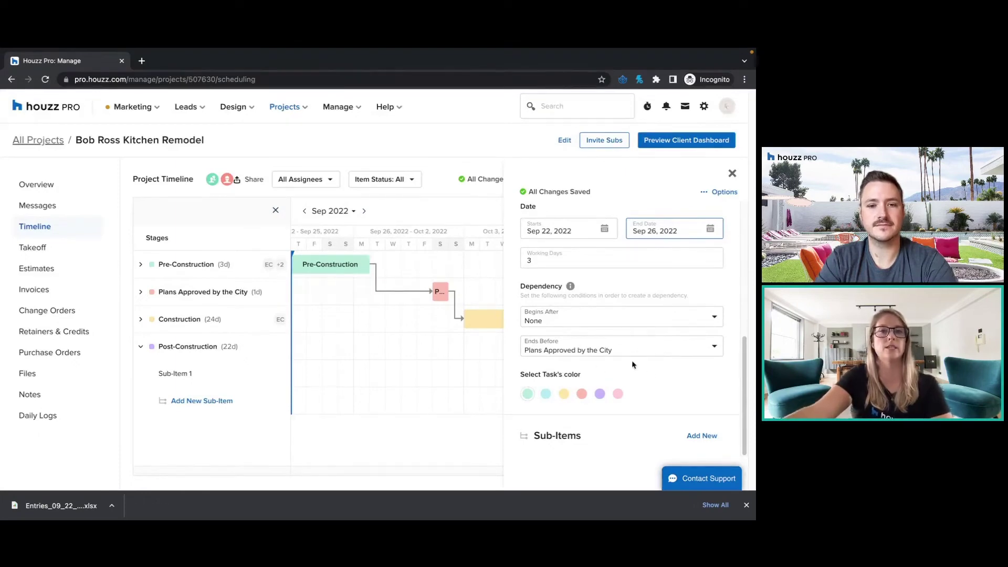
left_click(746, 505)
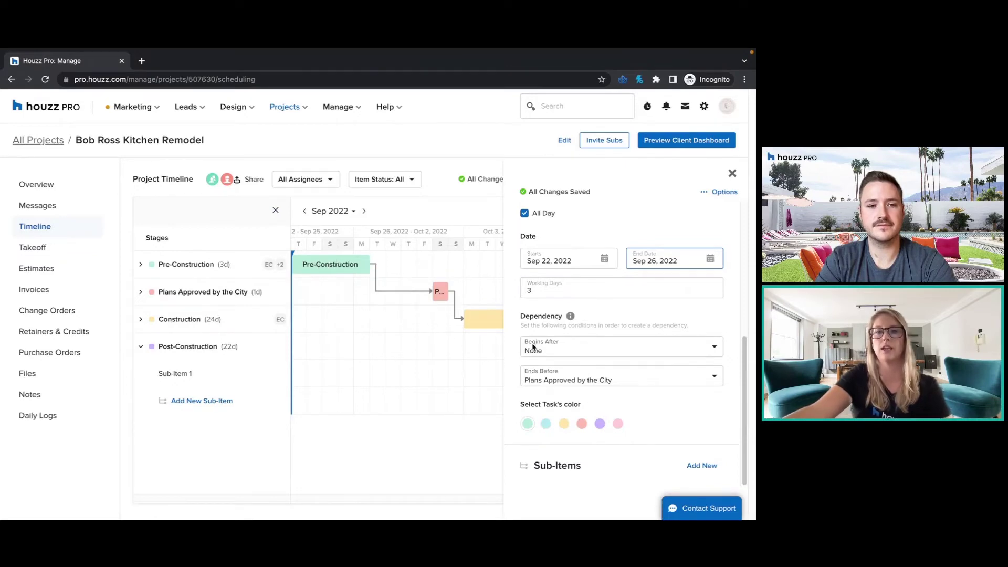
left_click(553, 351)
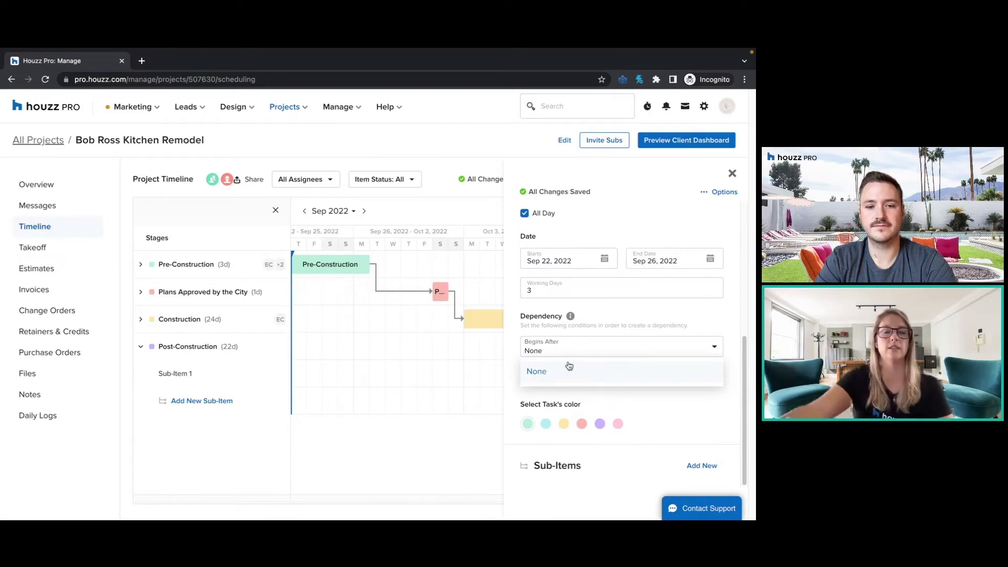
left_click(567, 381)
left_click(596, 378)
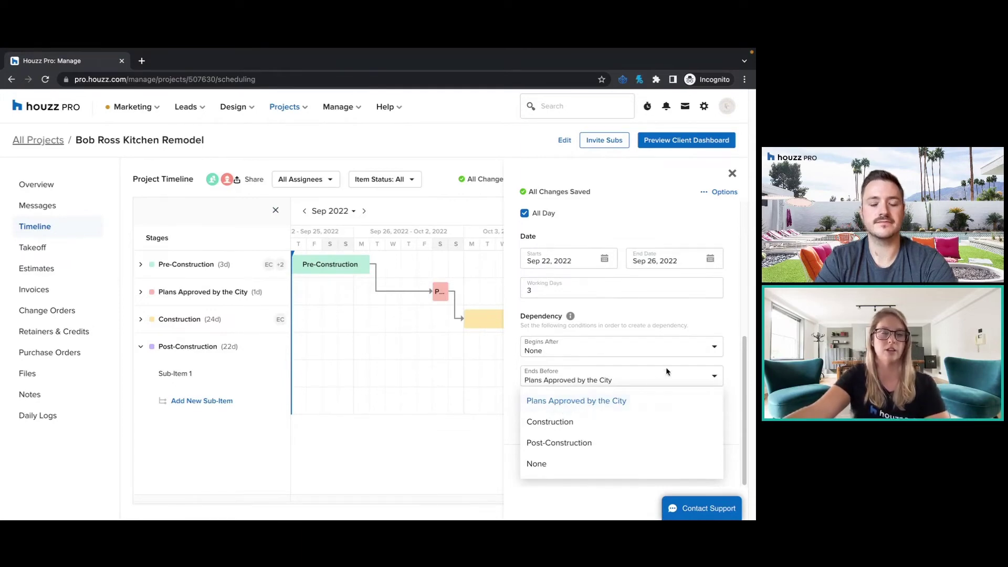
left_click(687, 314)
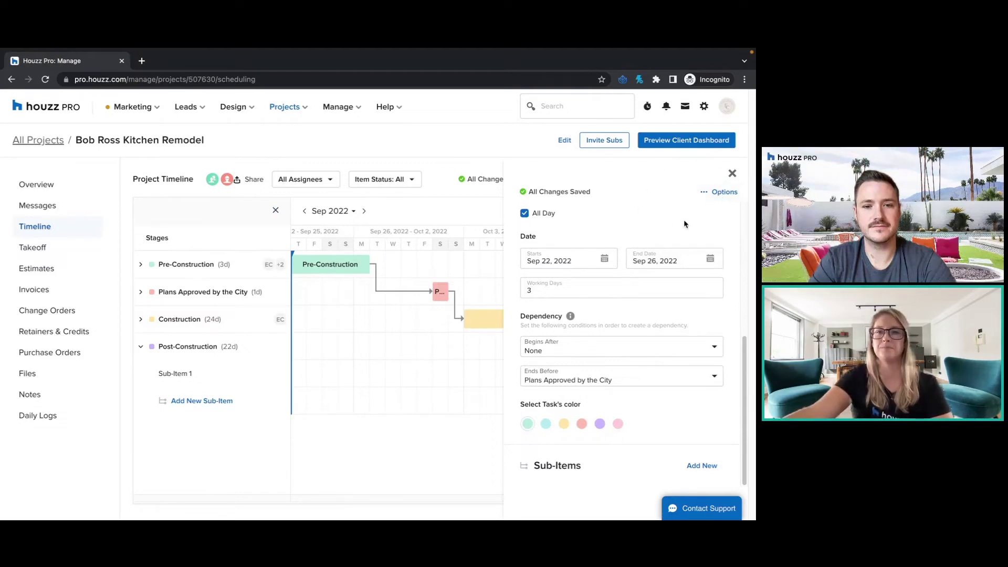
Show the additional options available for the Pre-Construction stage and close its details.
scroll(684, 219, "up", 5)
left_click(718, 193)
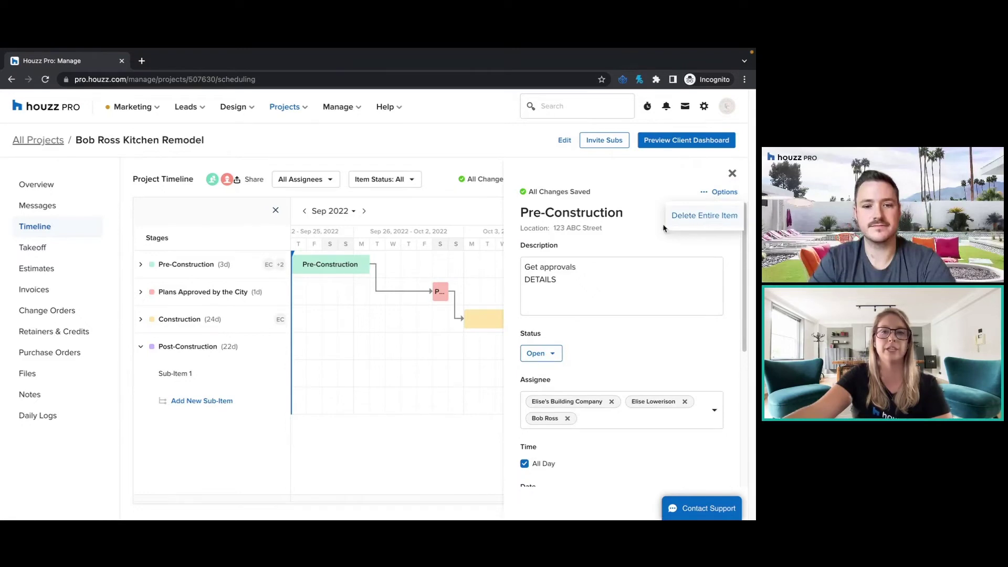
left_click(733, 173)
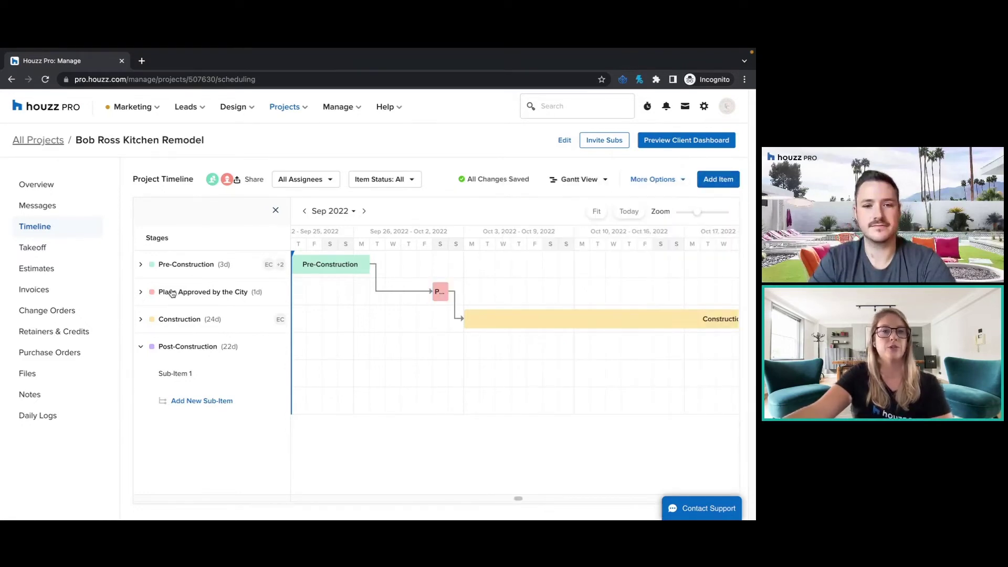
Review the dates, lag time and dependencies of the Plans Approved by the City stage and close its details.
left_click(209, 292)
scroll(544, 349, "down", 2)
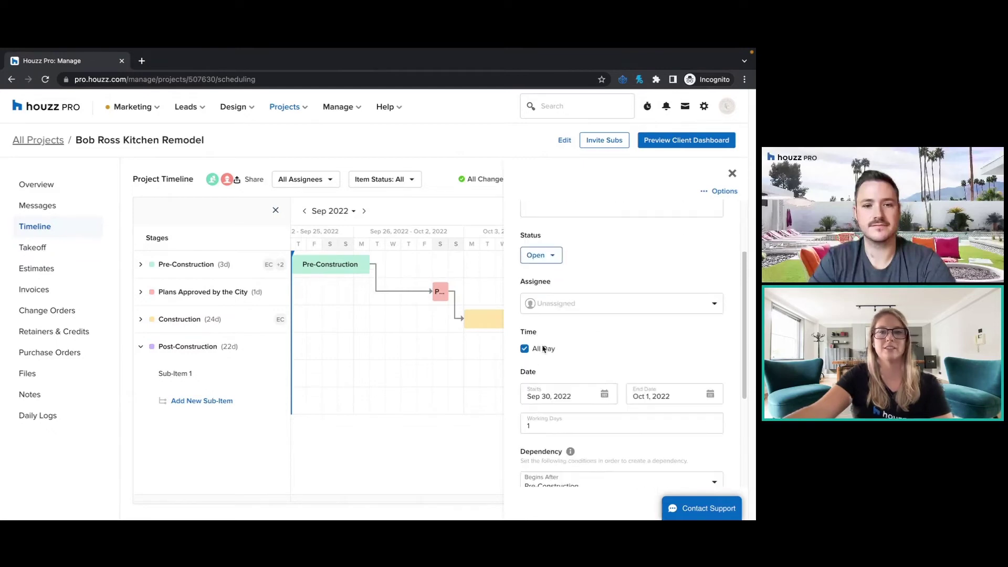
scroll(612, 372, "down", 1)
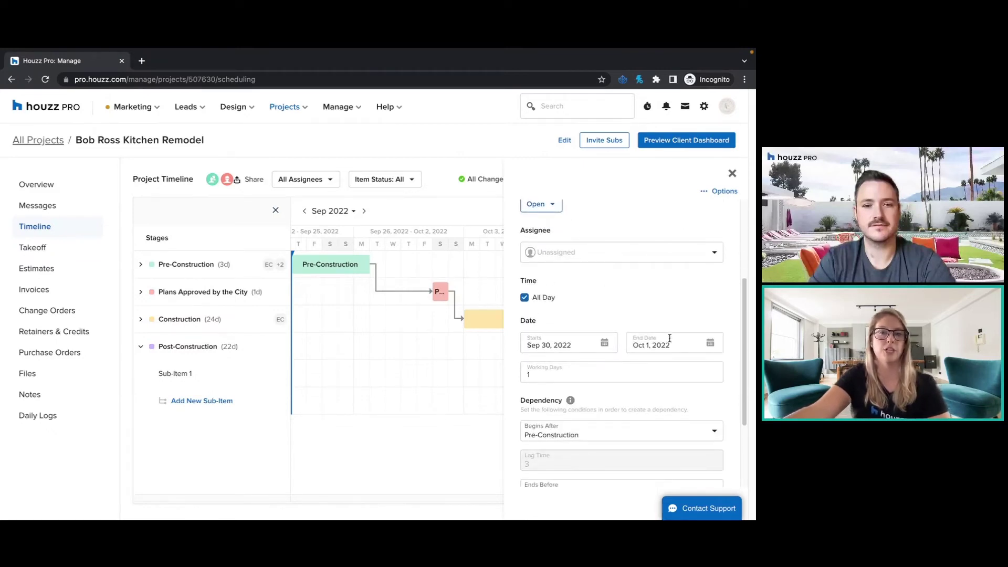
scroll(669, 339, "down", 2)
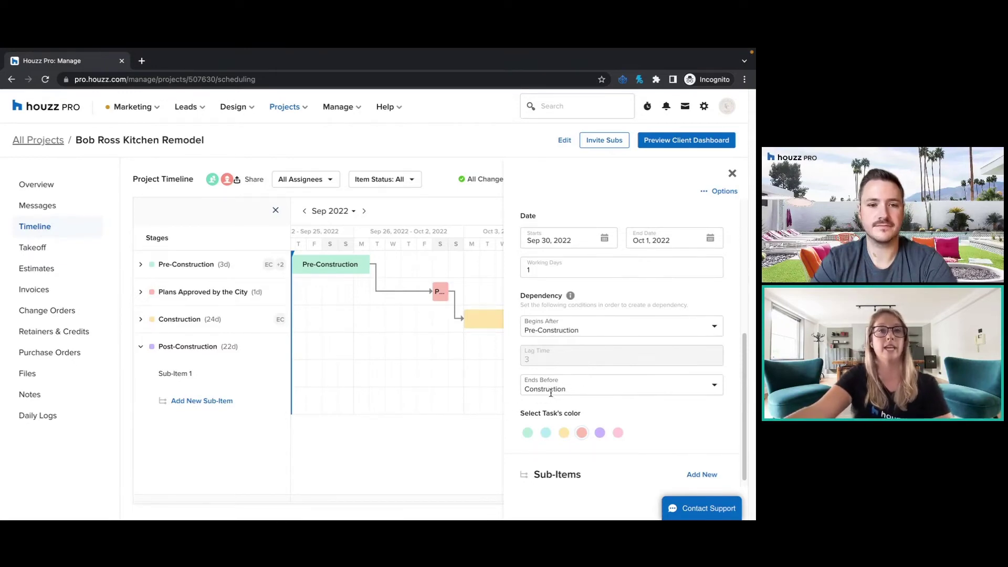
mouse_move(439, 292)
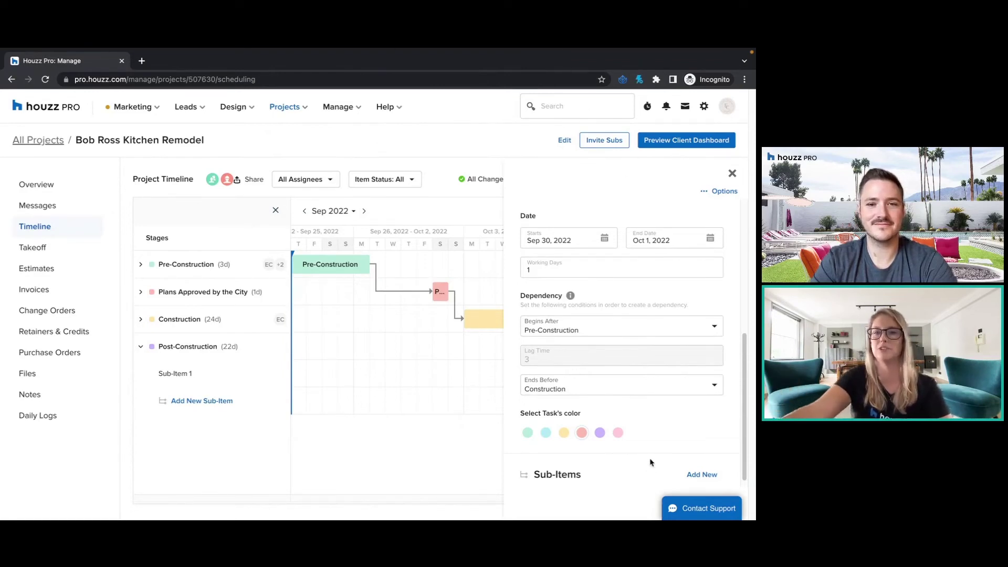
scroll(712, 378, "up", 5)
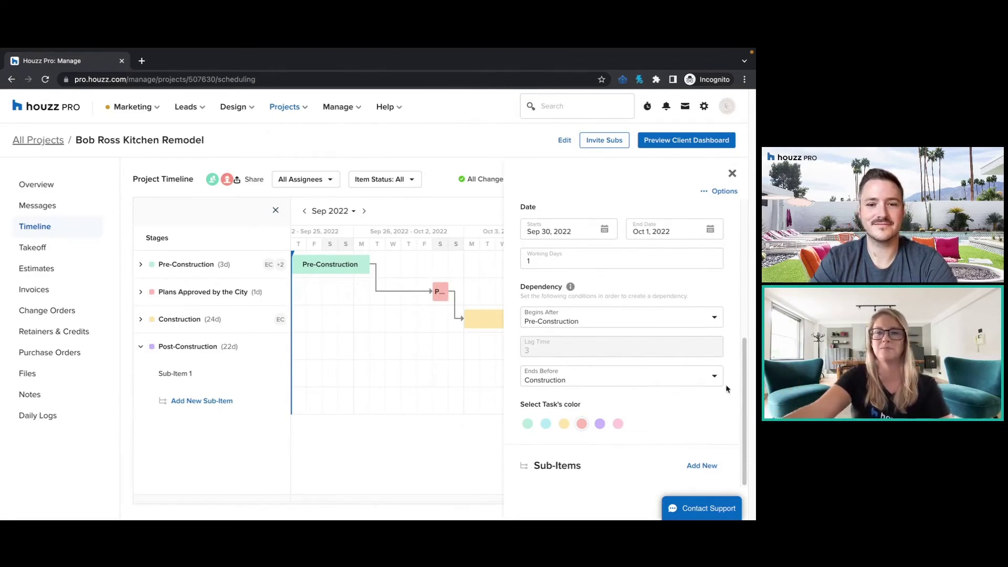
left_click(733, 174)
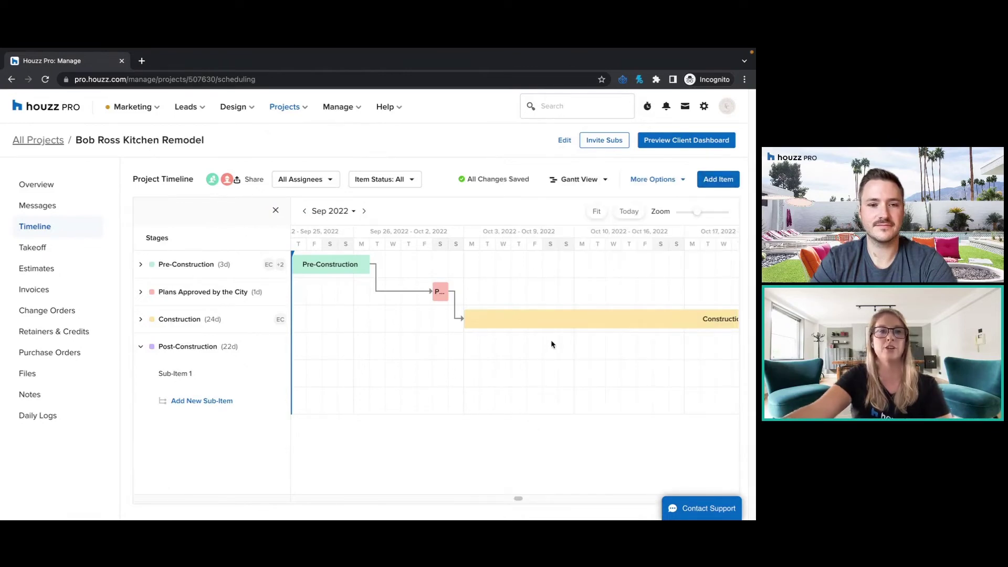
Add a new untitled item to the project timeline and try to extend its bar.
left_click(719, 181)
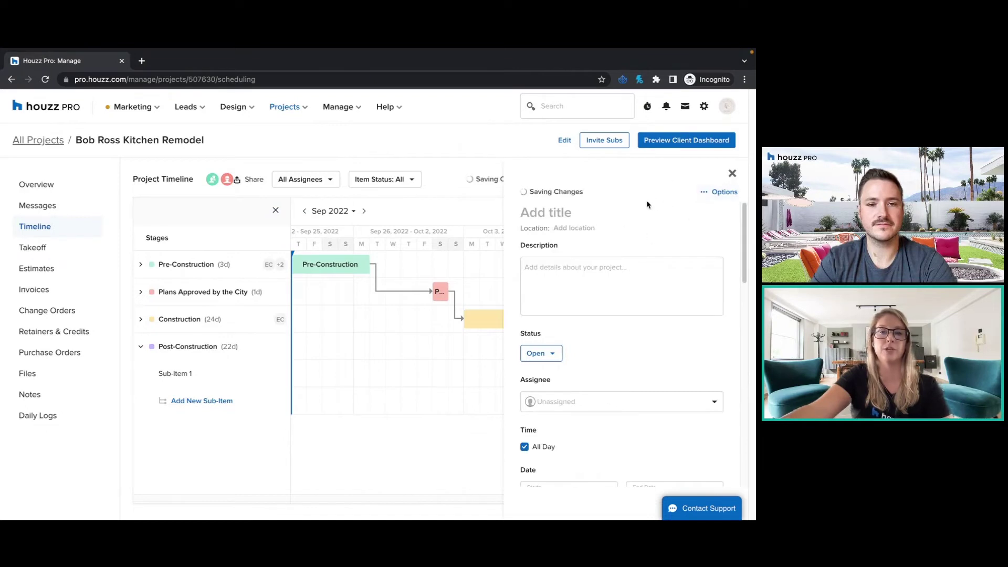
left_click(732, 173)
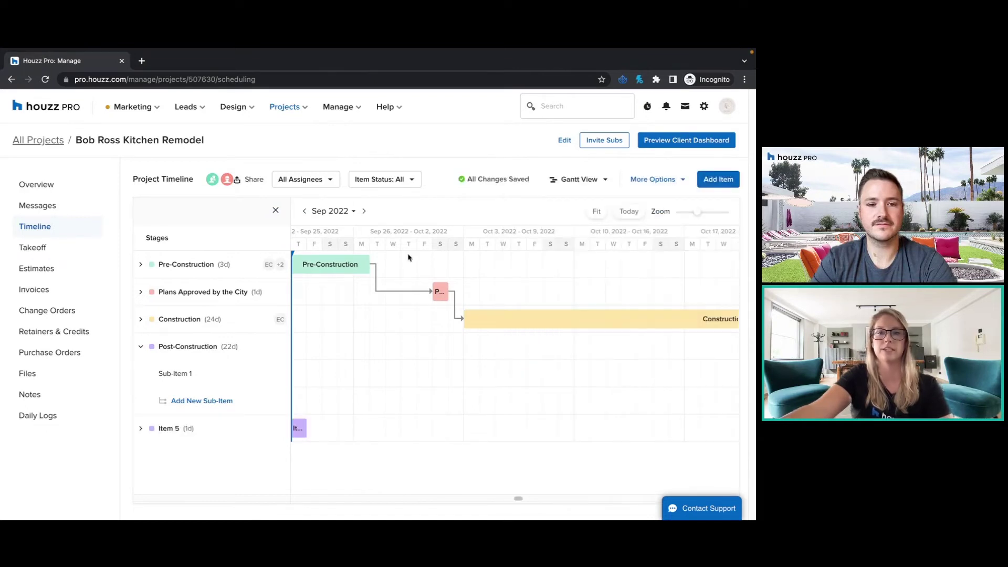
left_click_drag(307, 427, 319, 427)
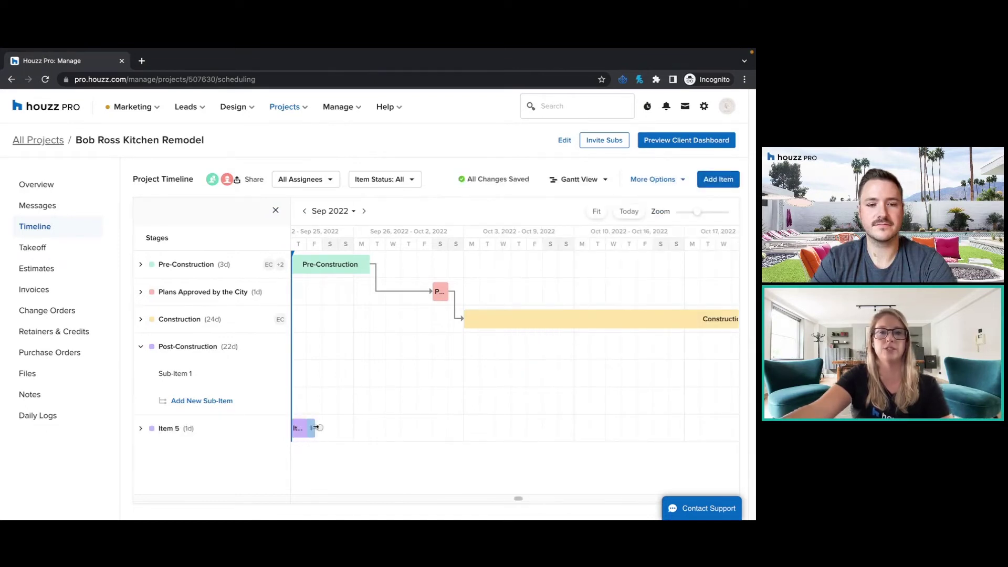
Delete the newly added untitled item from the project timeline.
left_click(308, 428)
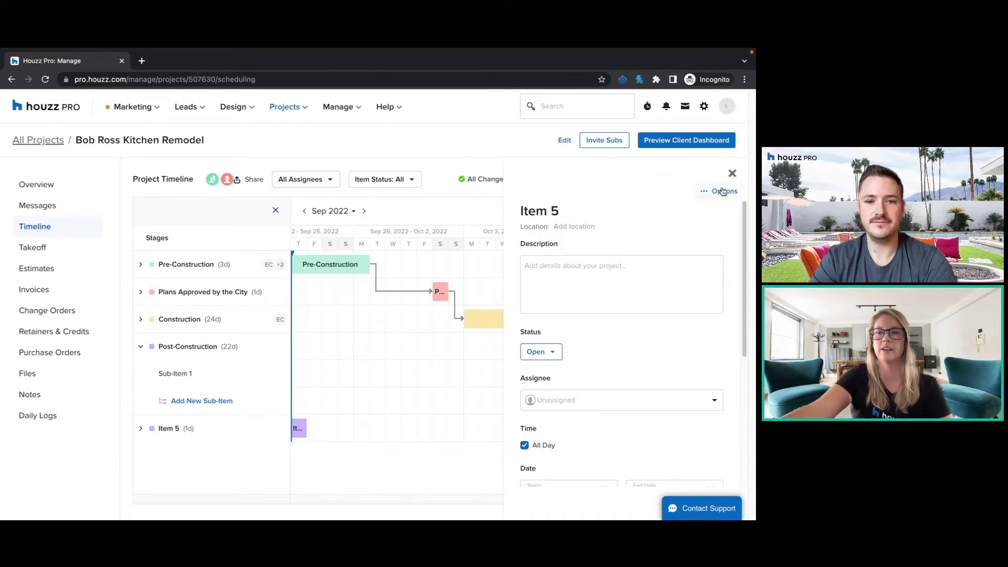
left_click(706, 191)
left_click(701, 215)
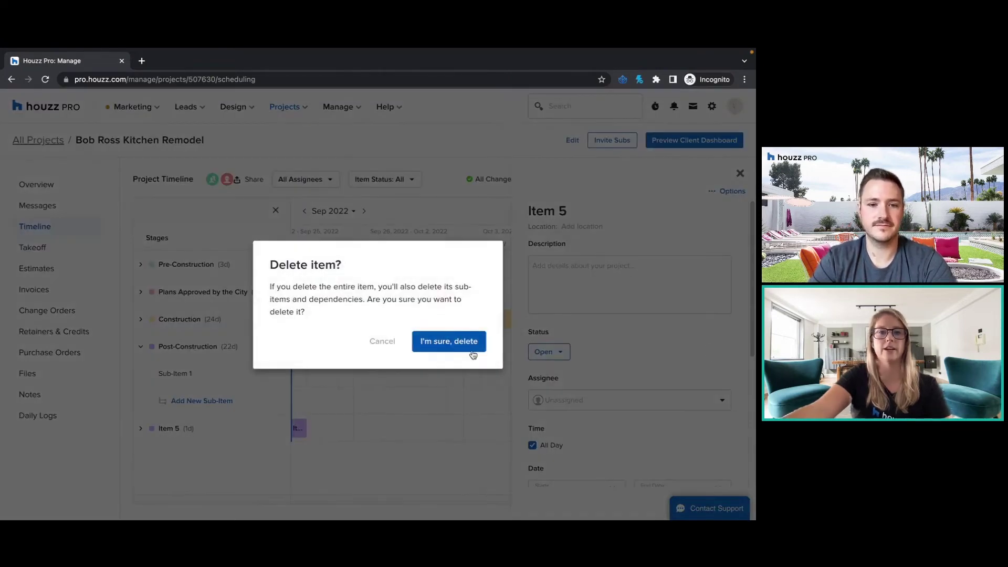
left_click(469, 342)
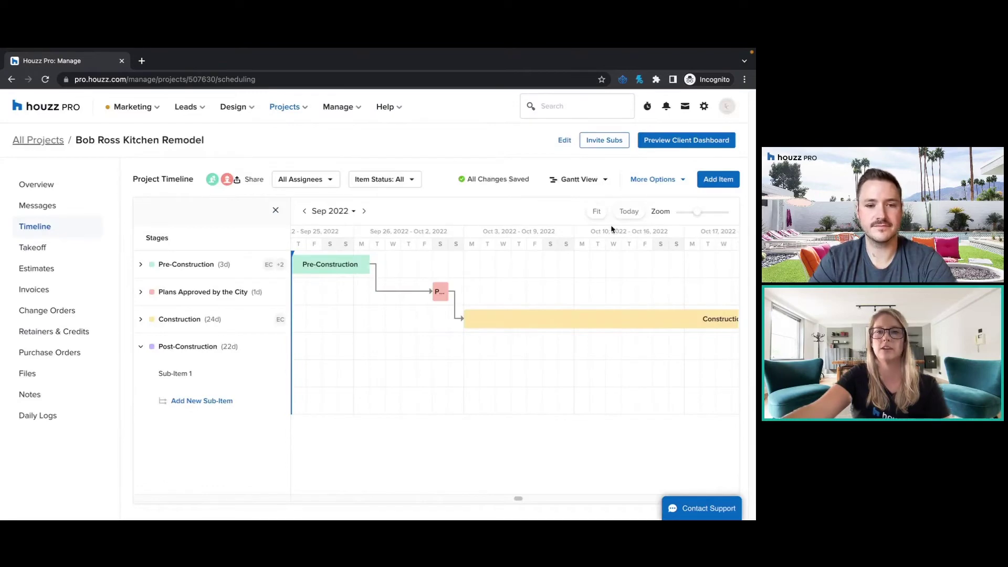
Review the Gantt export options, choosing Current view and examining the file formats, and cancel the export.
left_click(650, 184)
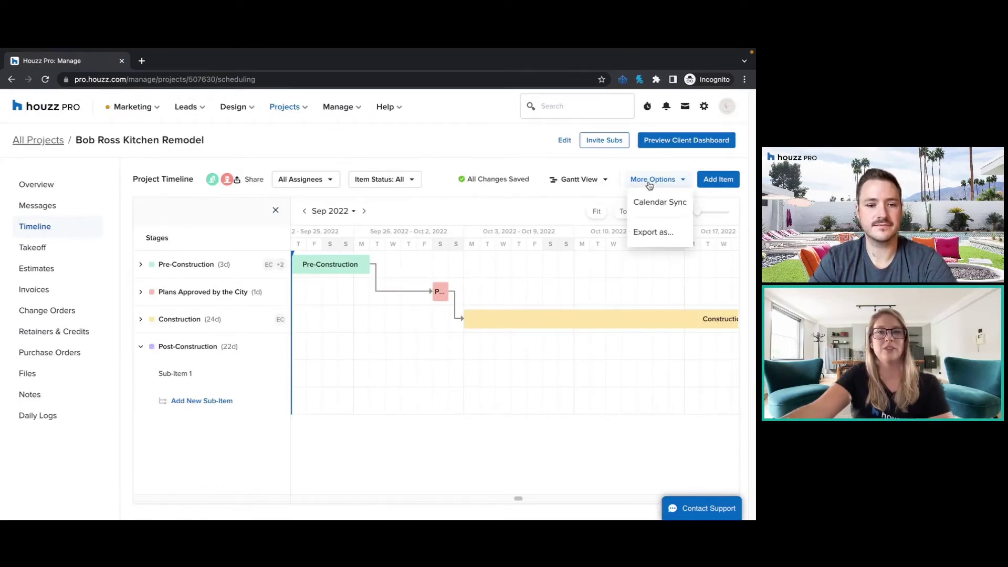
left_click(672, 238)
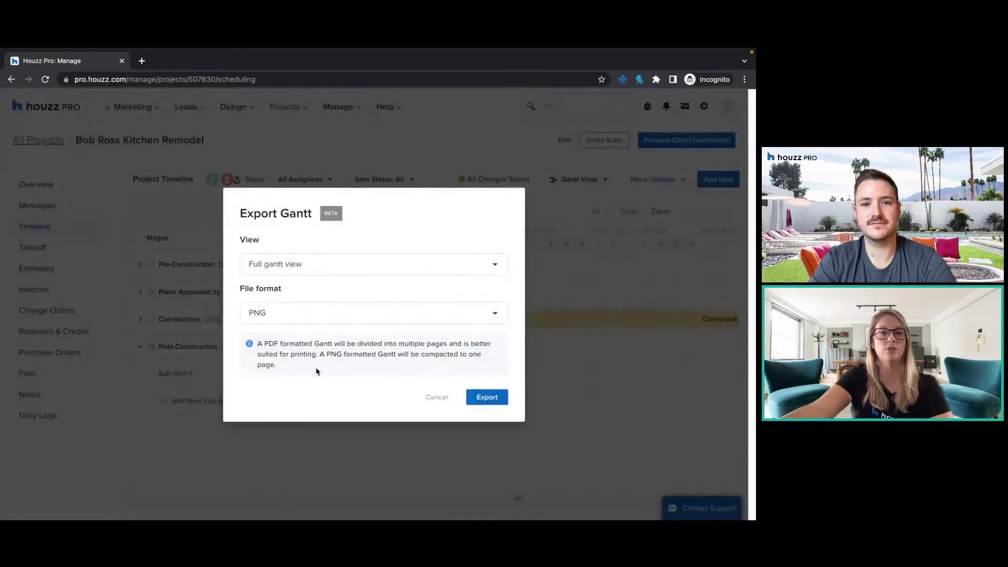
left_click(302, 266)
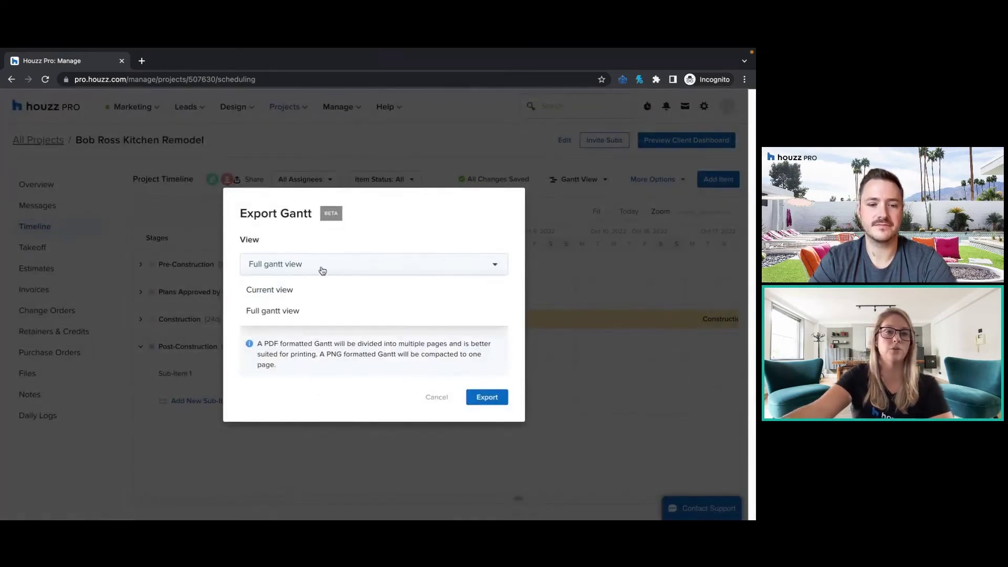
left_click(294, 292)
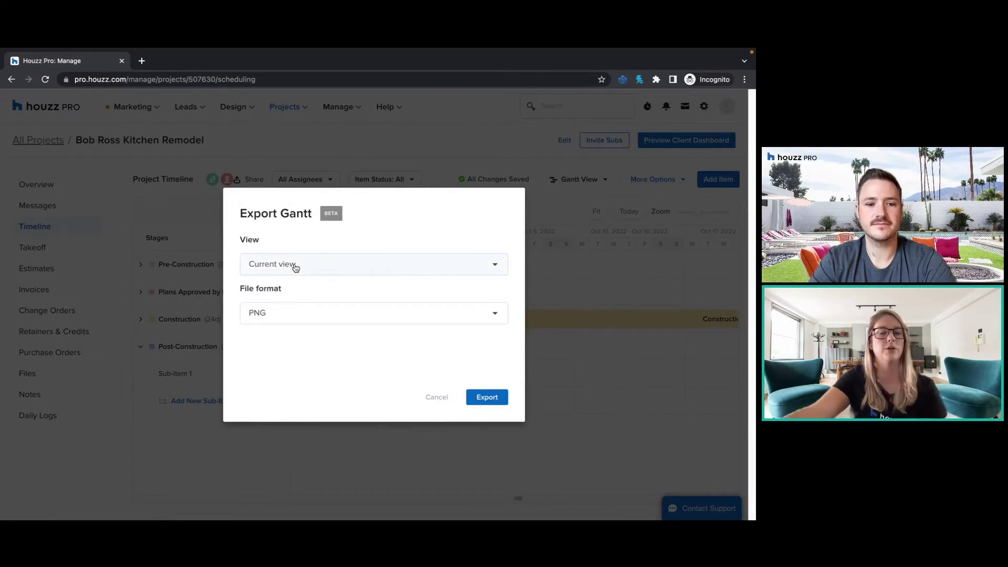
left_click(267, 315)
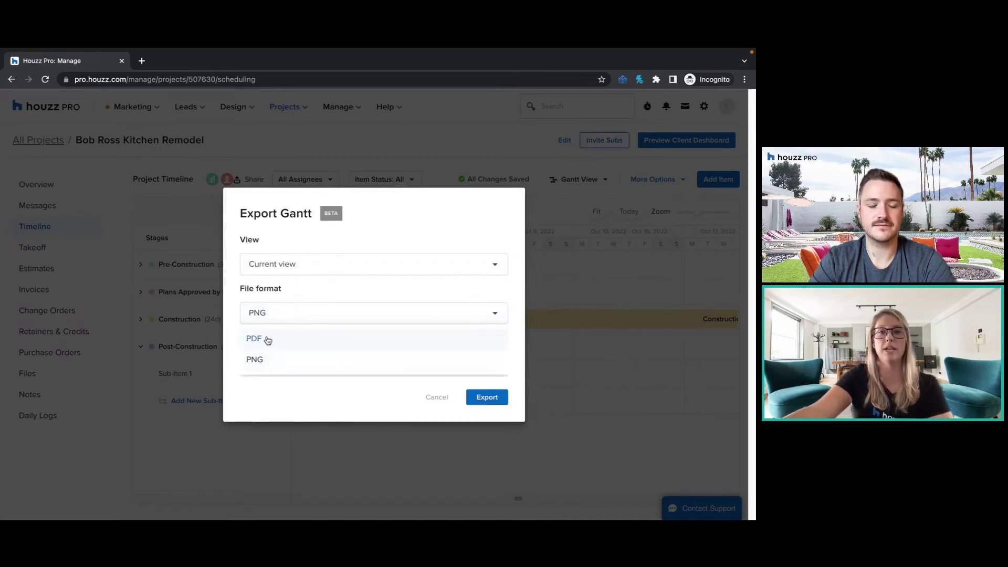
left_click(371, 411)
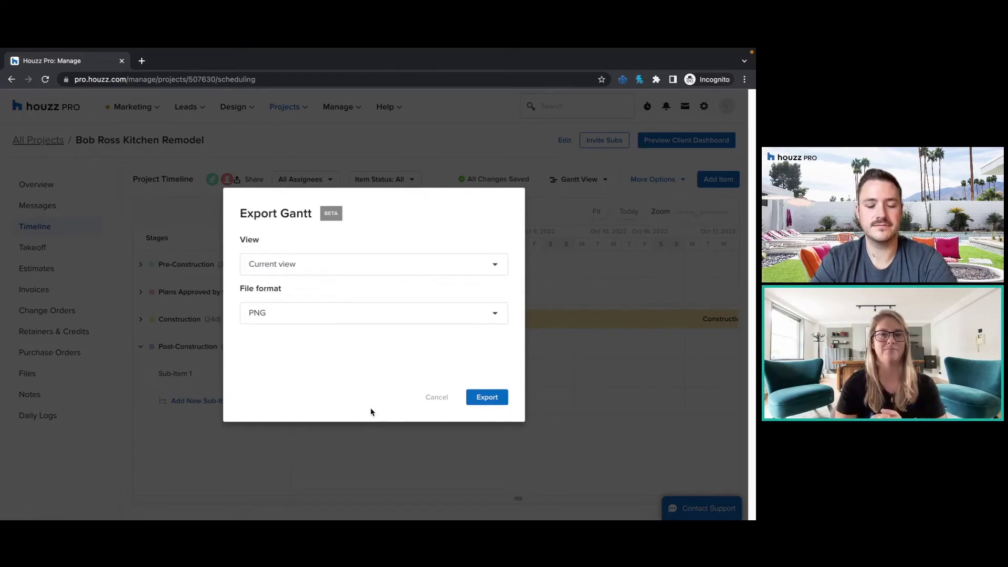
key("Escape")
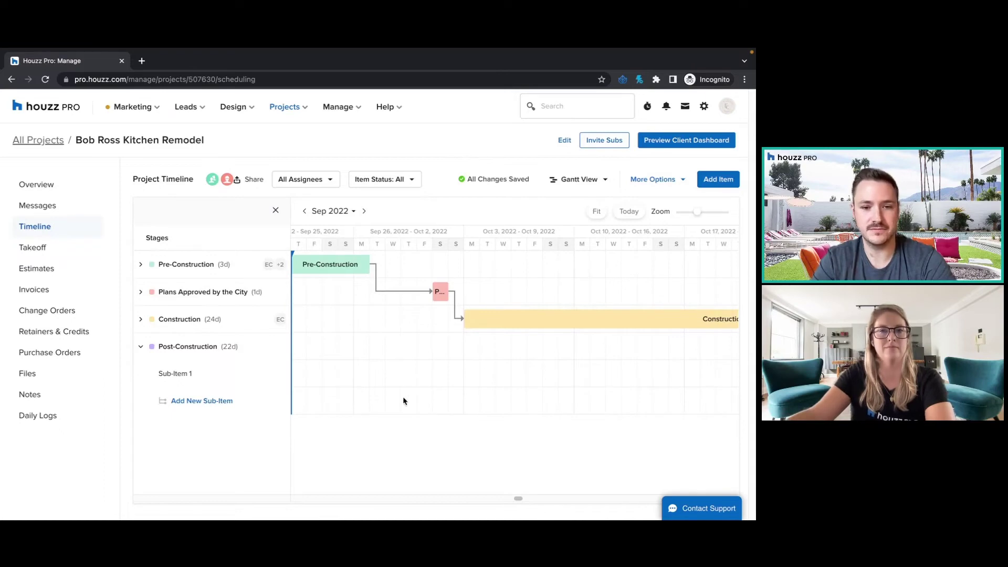
View the details of the Pre-Construction stage and the Construction stage, closing each.
left_click(192, 266)
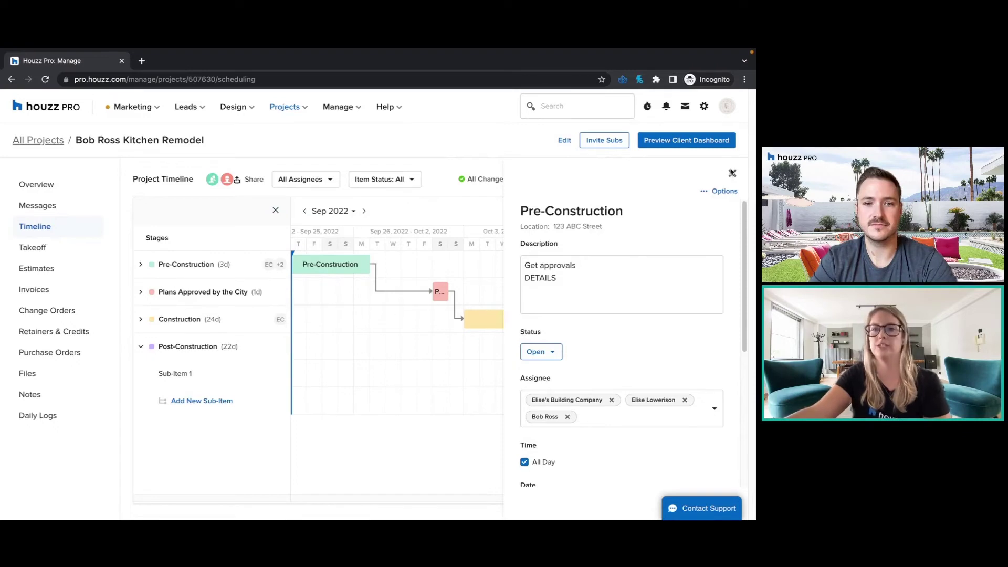
left_click(732, 173)
left_click(180, 320)
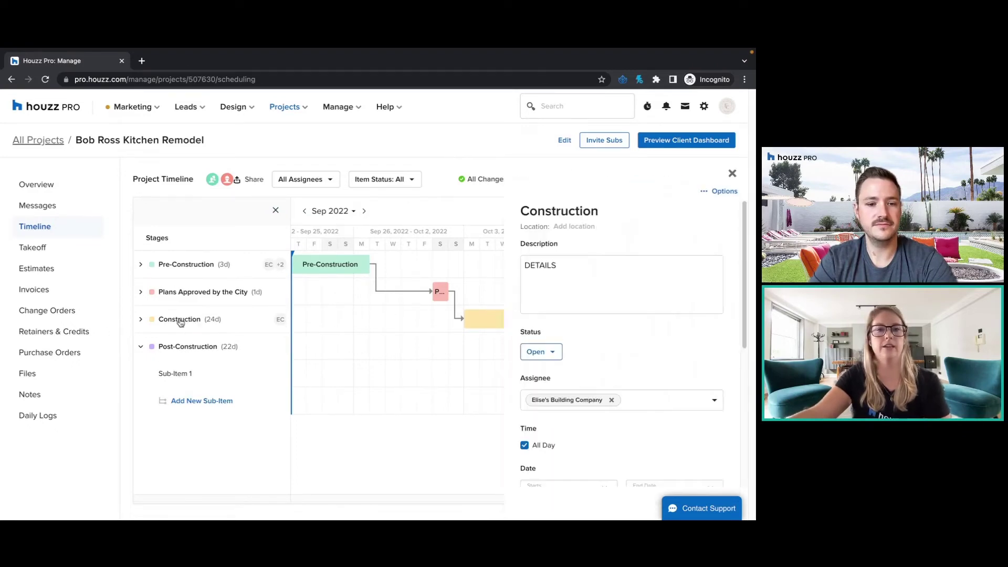
left_click(732, 173)
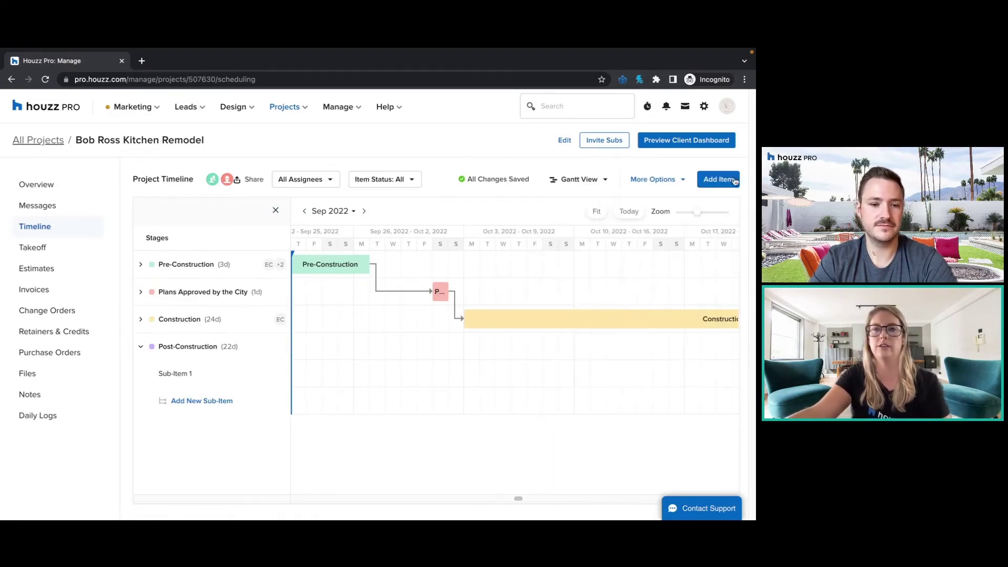
Add a timeline item titled Electrical Work and assign it to the individual team member.
left_click(718, 179)
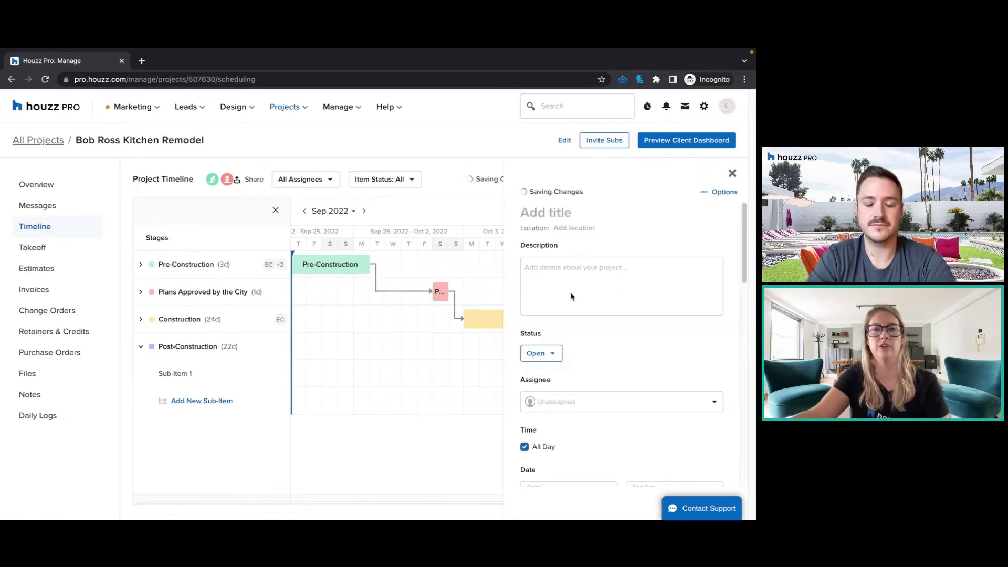
triple_click(543, 212)
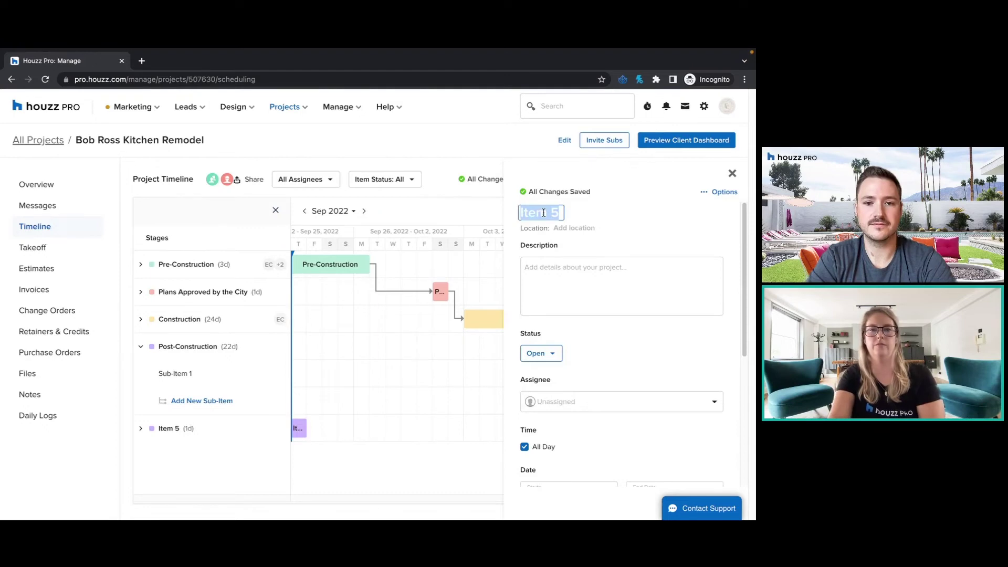
type("Electrical W")
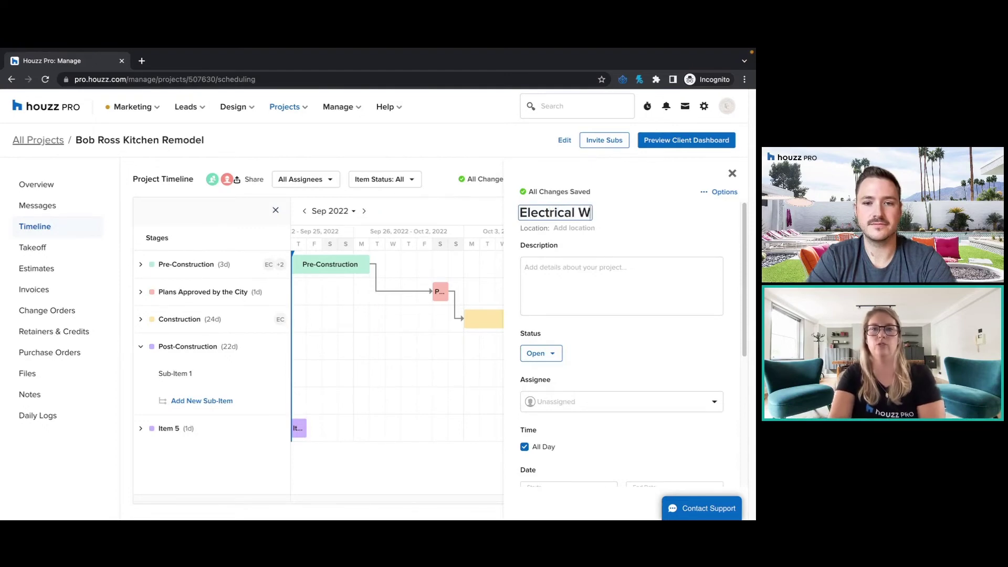
type("ork")
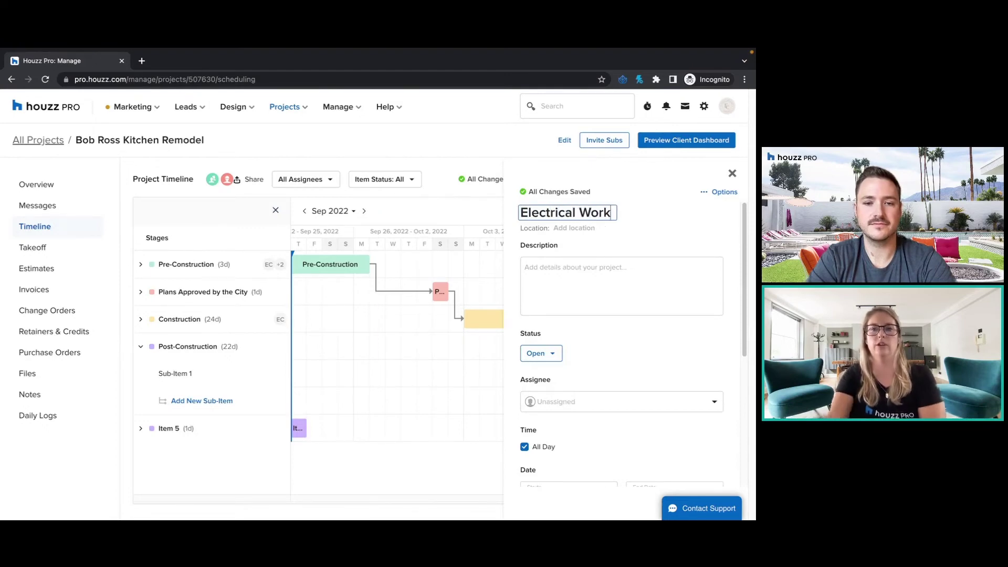
left_click(598, 400)
scroll(601, 392, "down", 2)
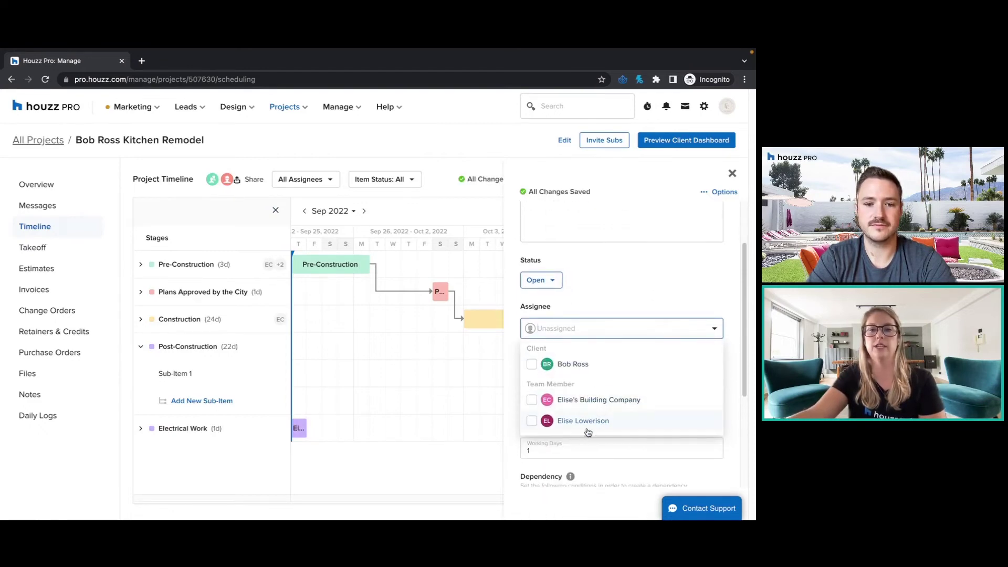
left_click(553, 422)
scroll(631, 365, "down", 1)
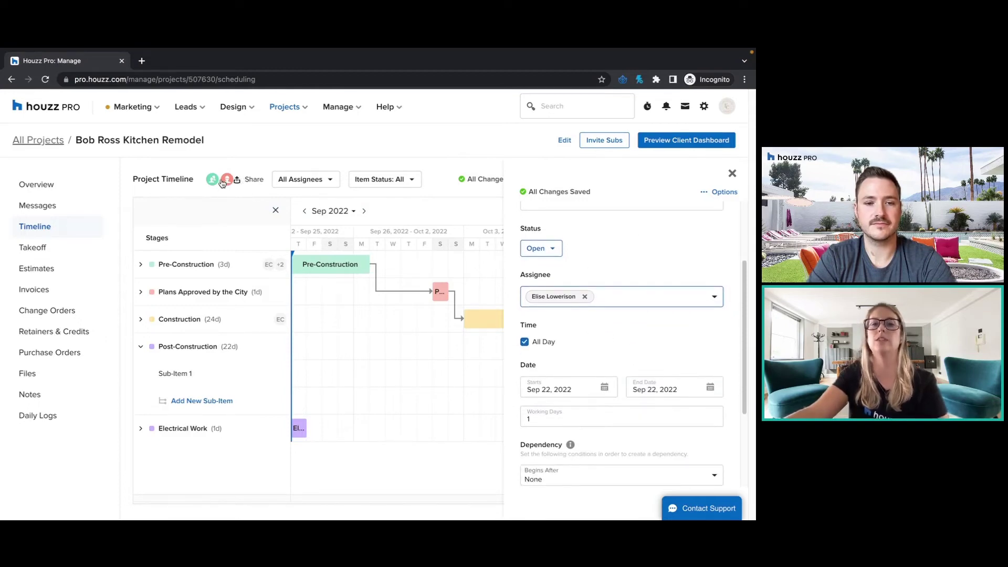
Examine the access choices for subs/vendors when sharing the timeline and close the sharing settings.
left_click(247, 180)
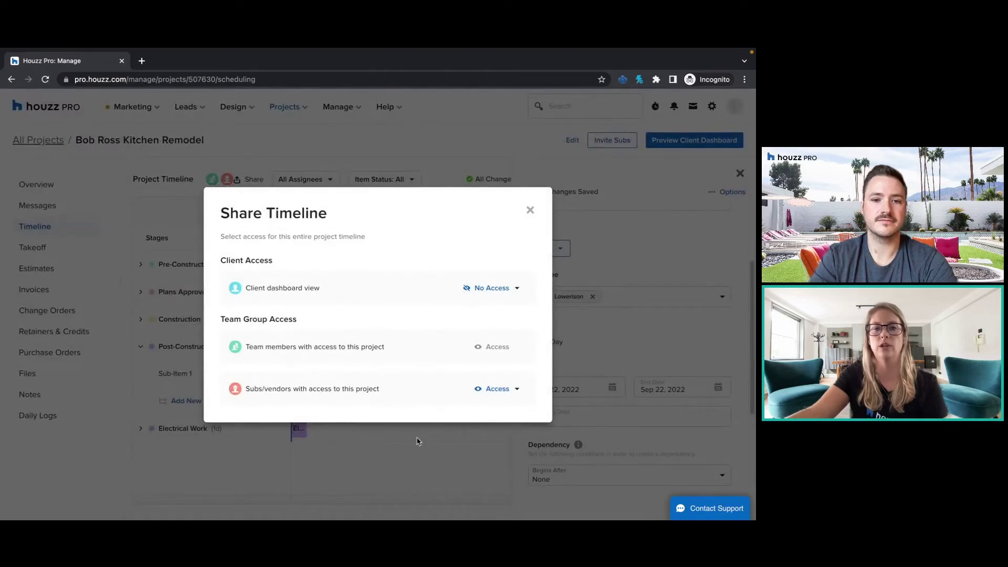
left_click(497, 391)
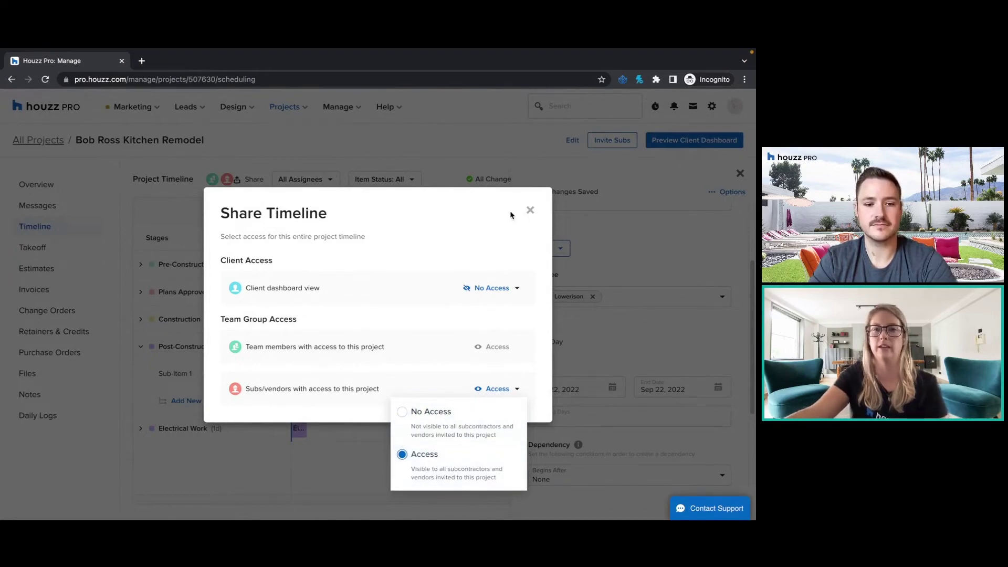
left_click(530, 210)
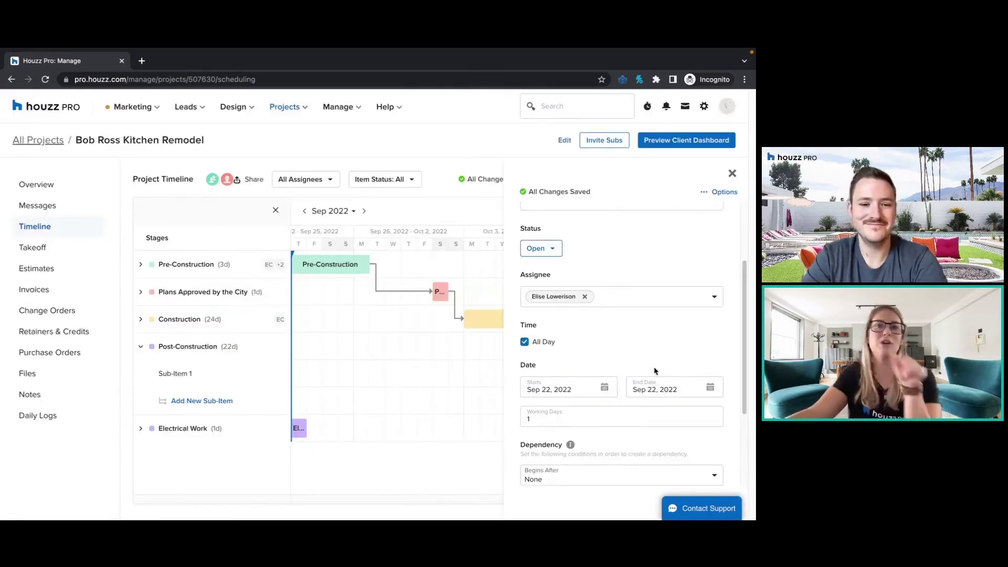
Check the timeline's sharing settings again, and review Electrical Work's date, dependency and color options before closing its details.
left_click(646, 302)
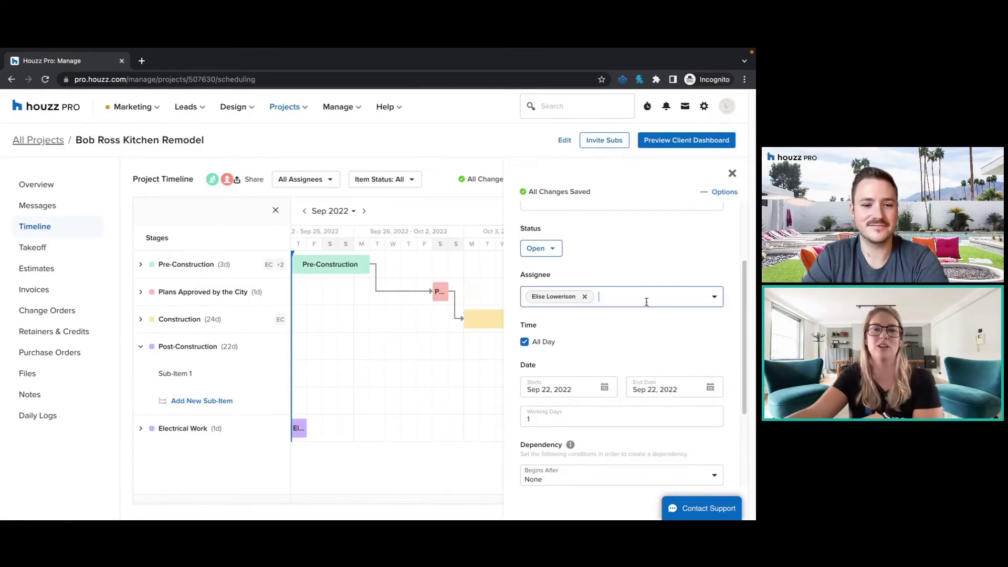
left_click(250, 182)
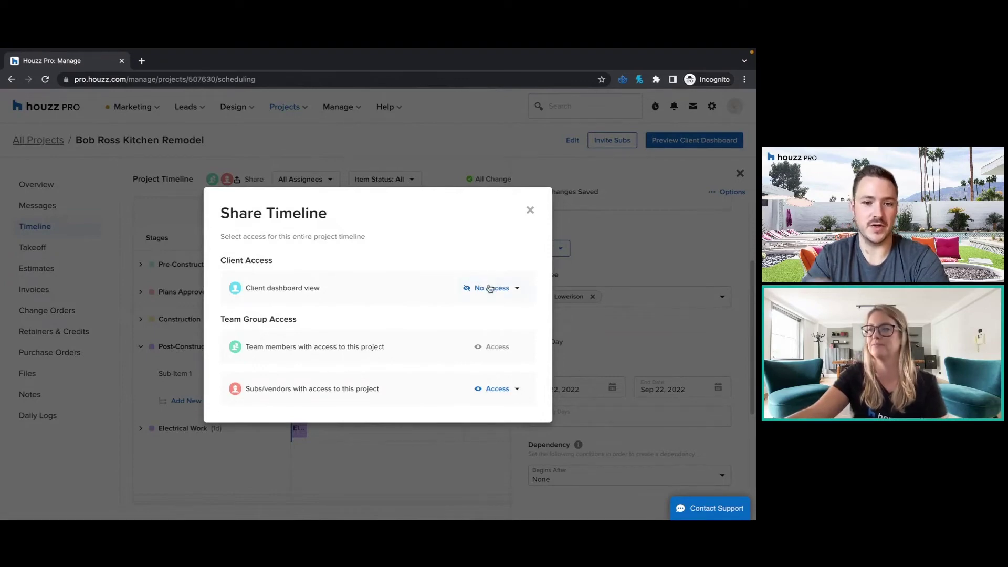
left_click(530, 210)
scroll(633, 425, "down", 4)
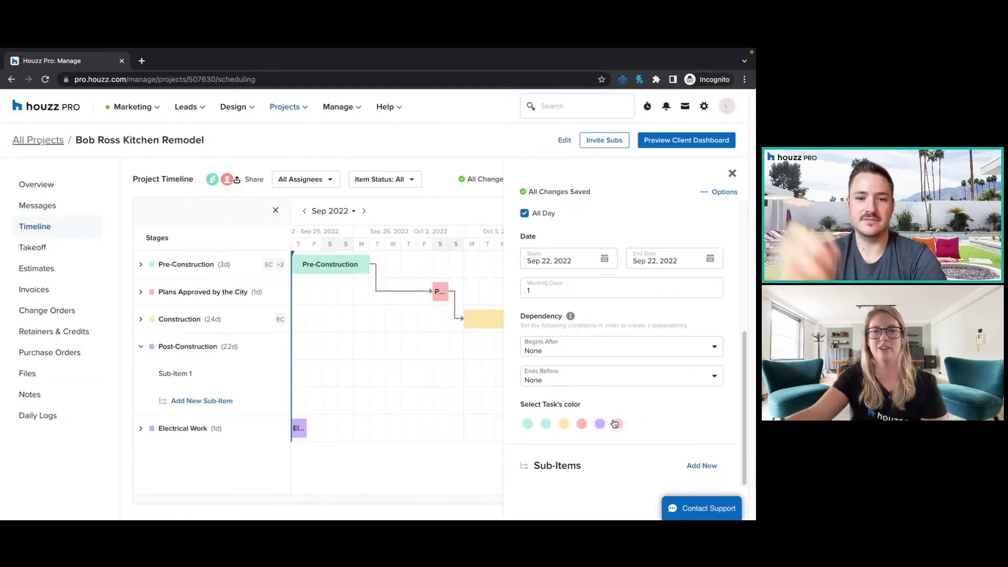
left_click(733, 174)
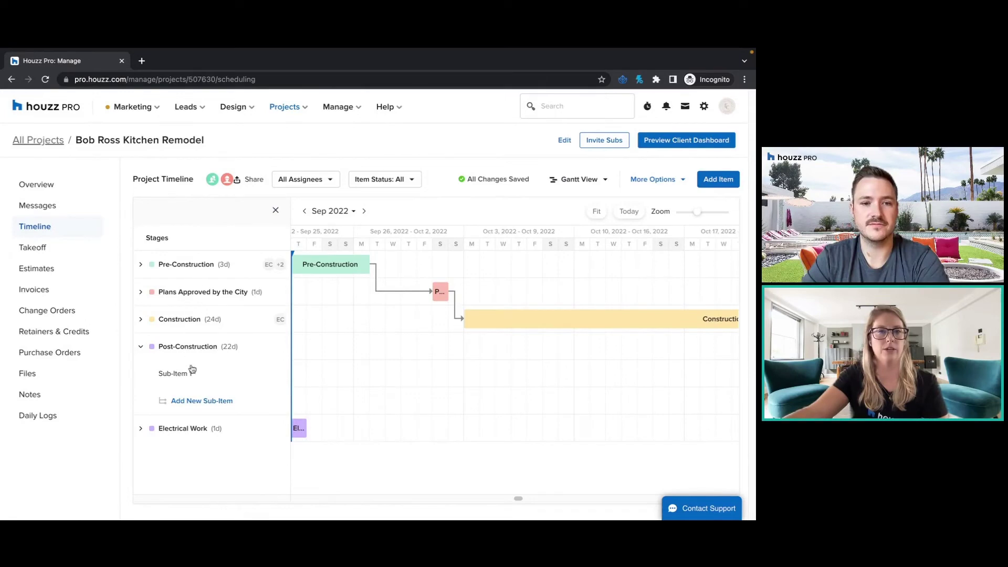
Move the Electrical Work bar to start on Sep 27, 2022, extend it to Oct 2, 2022, and close its details.
left_click(301, 430)
left_click_drag(303, 434, 379, 431)
scroll(633, 321, "down", 5)
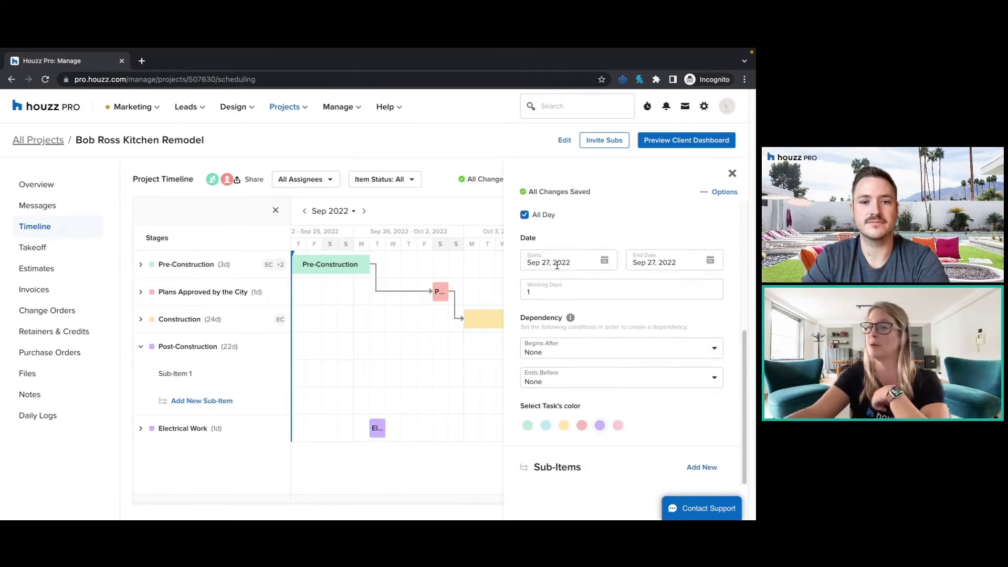
left_click_drag(387, 428, 469, 426)
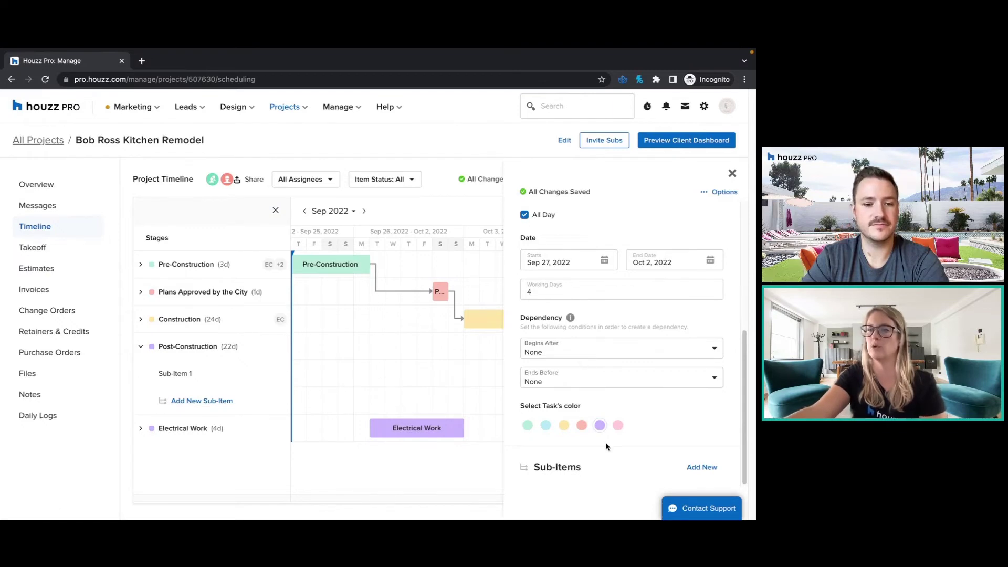
scroll(701, 379, "up", 5)
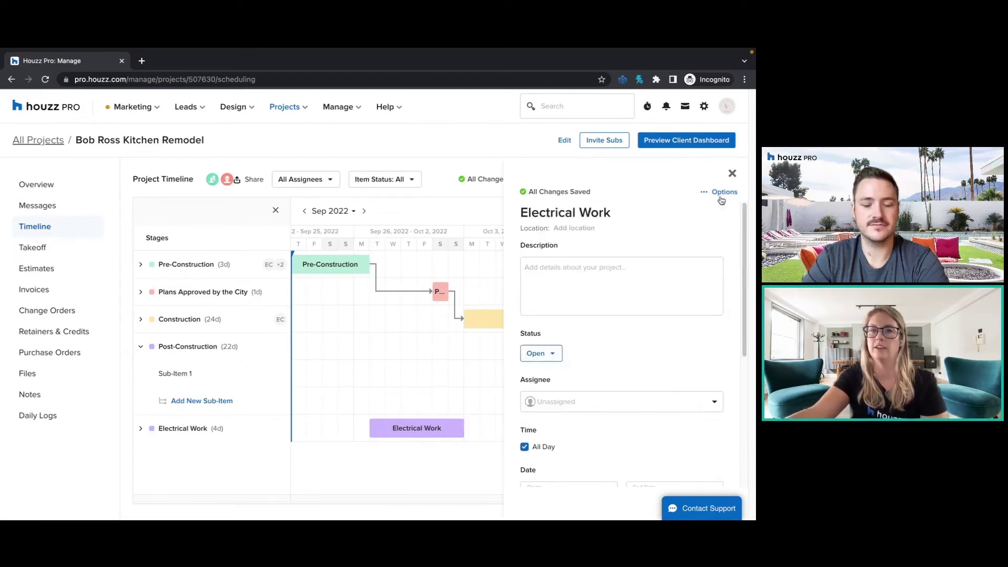
left_click(734, 172)
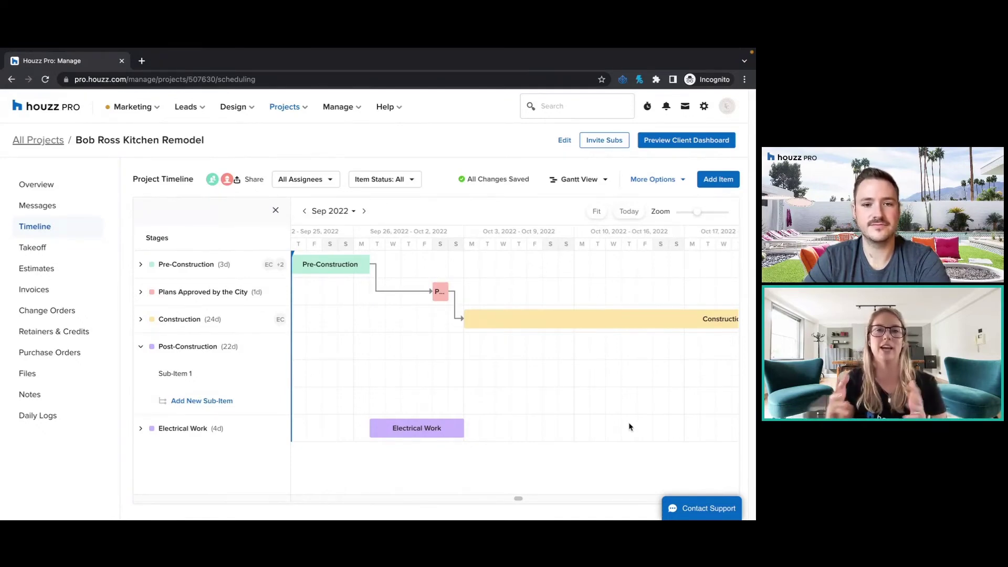
Give the client dashboard view Detailed Access to the project timeline and close the sharing settings.
left_click(257, 181)
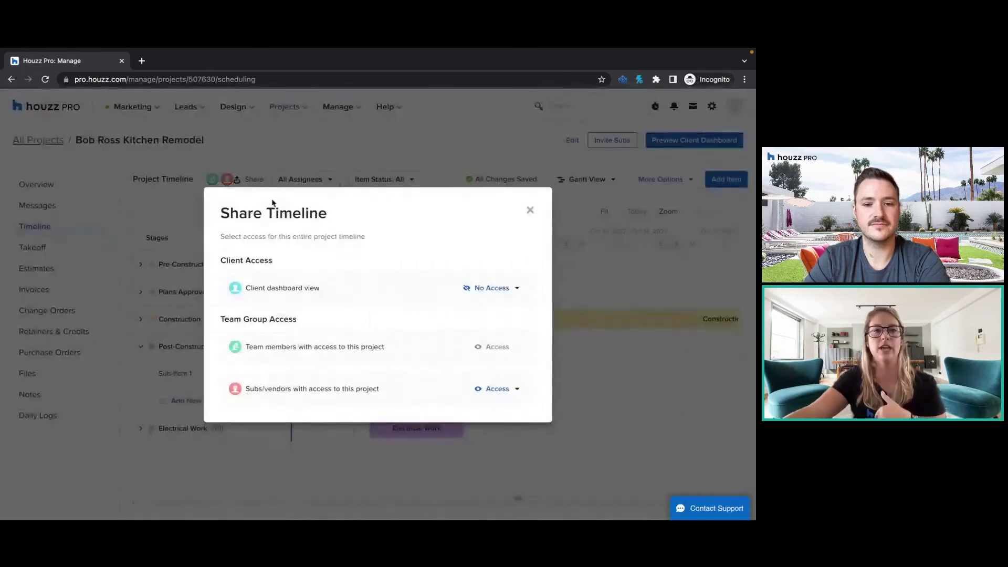
left_click(496, 290)
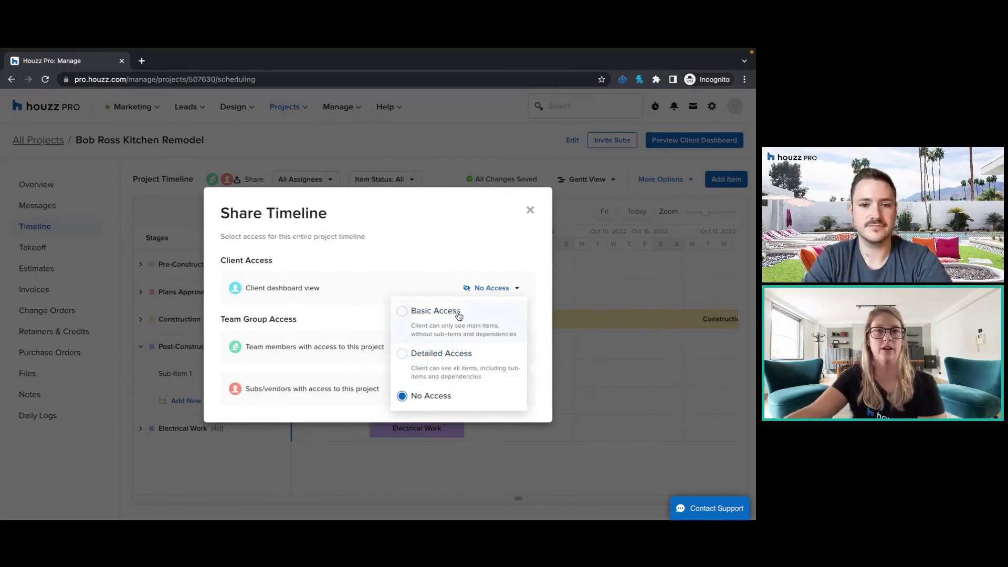
left_click(401, 354)
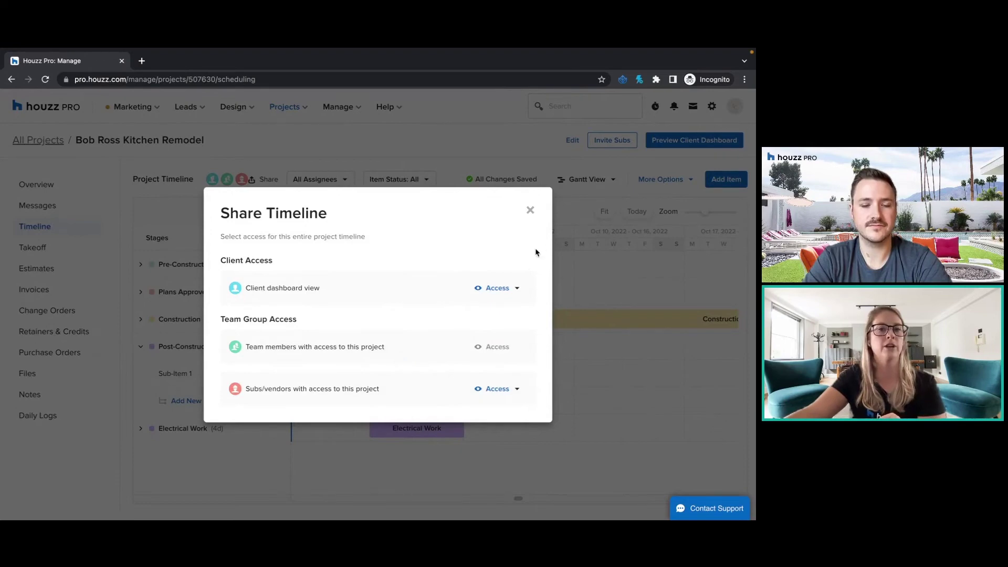
left_click(528, 210)
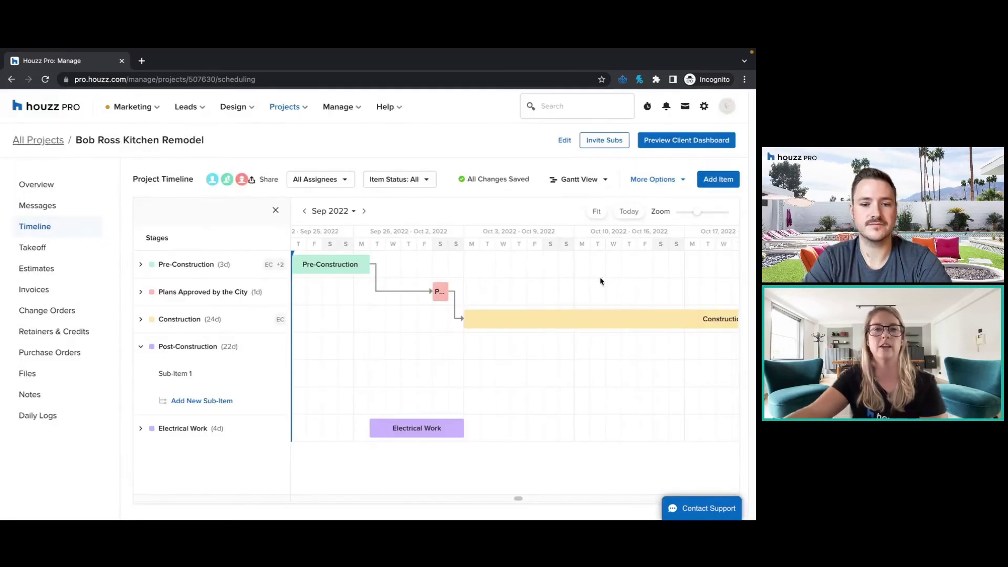
Preview the client dashboard's timeline in Calendar View, then return to the project and look through its September 2022 calendar.
left_click(701, 144)
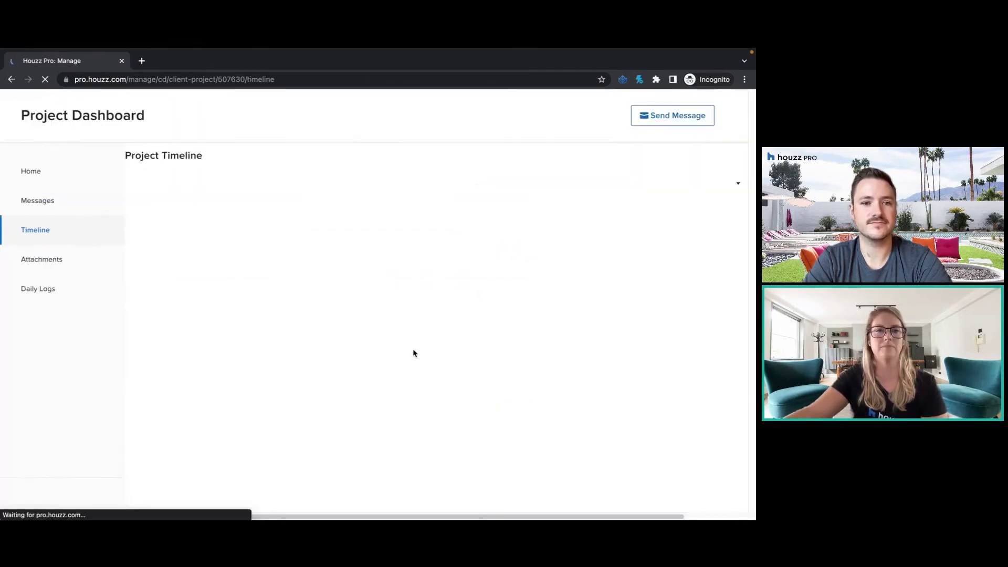
left_click(460, 230)
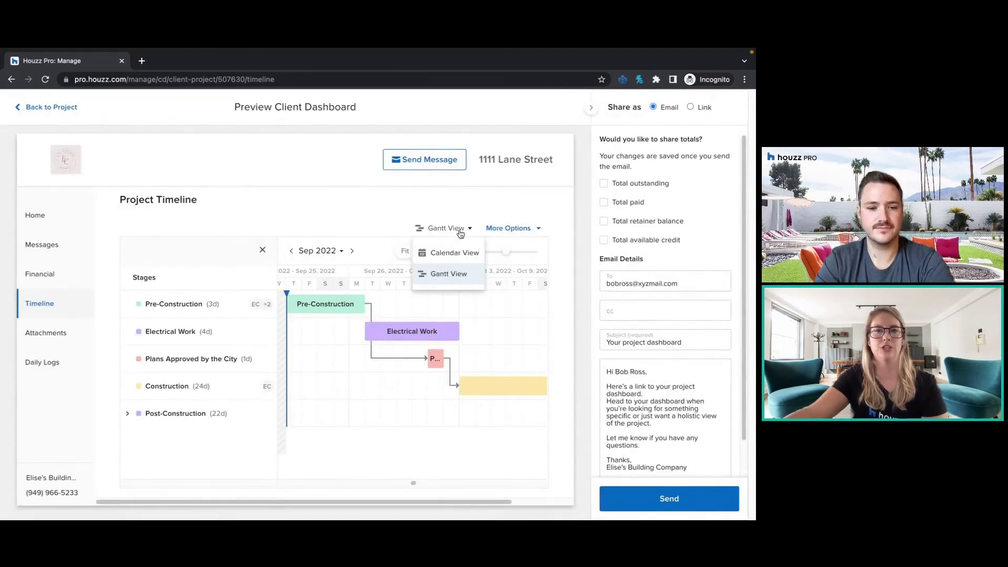
left_click(455, 253)
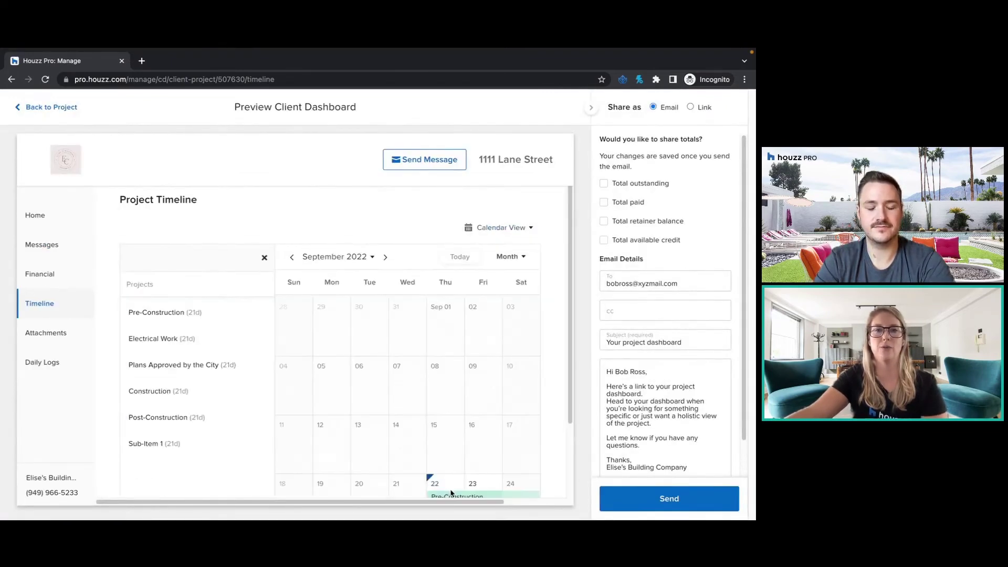
scroll(427, 367, "down", 2)
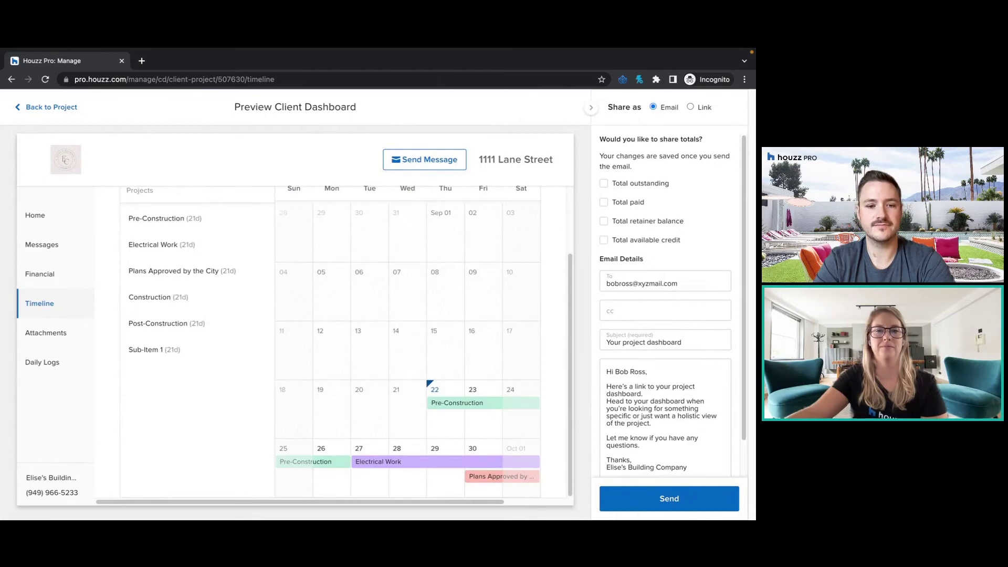
scroll(503, 425, "up", 2)
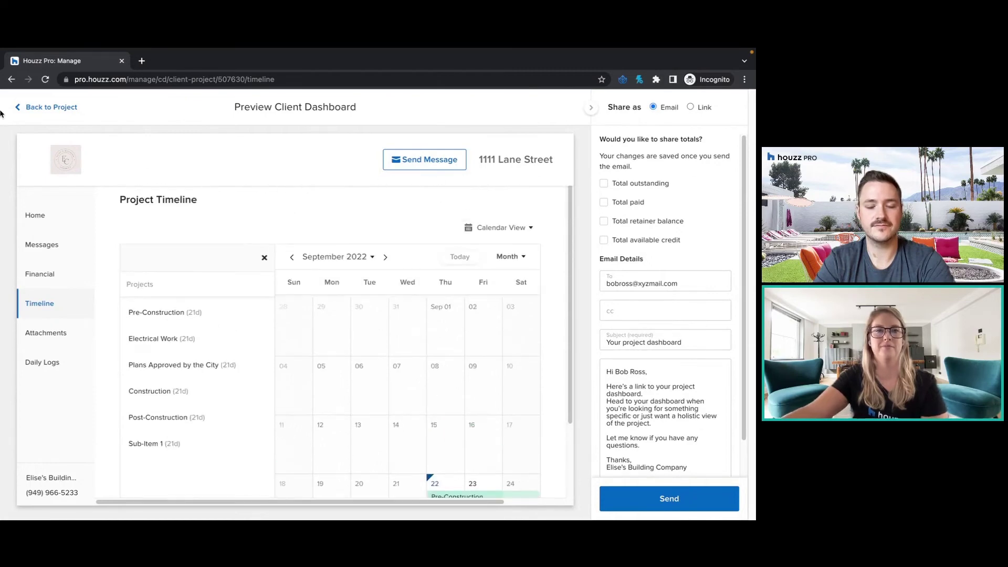
left_click(44, 109)
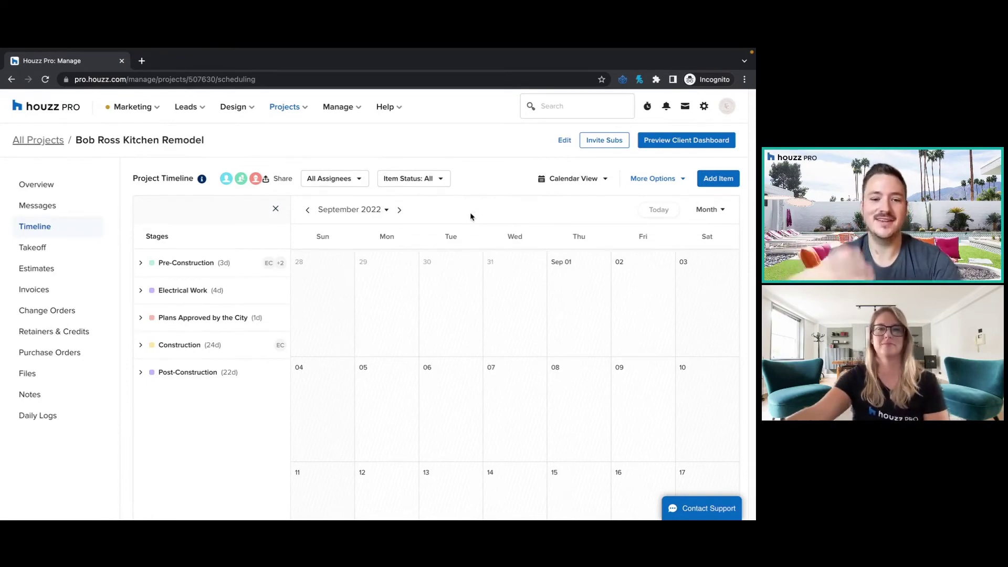
scroll(547, 340, "down", 5)
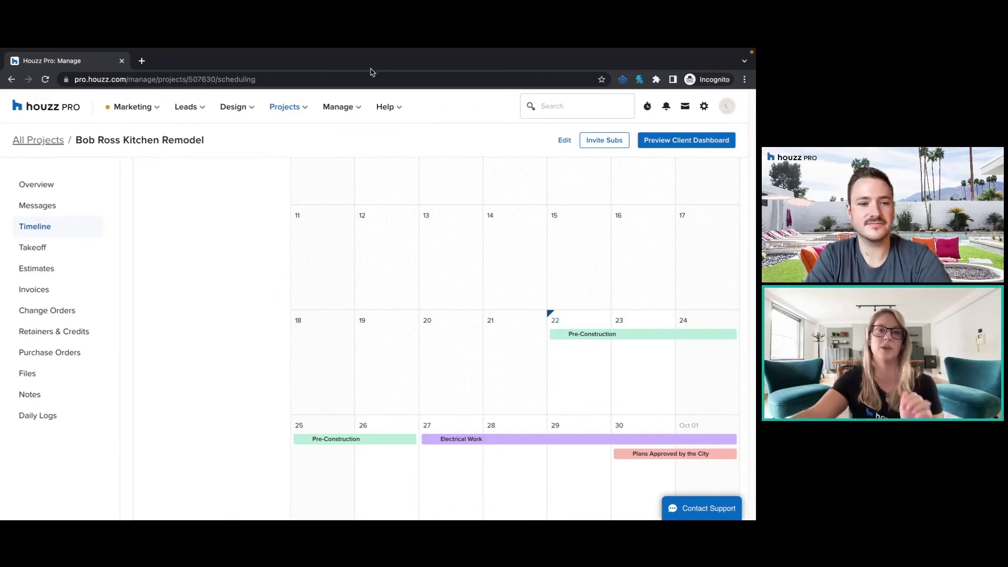
Open the Tasks page that covers all projects.
left_click(295, 108)
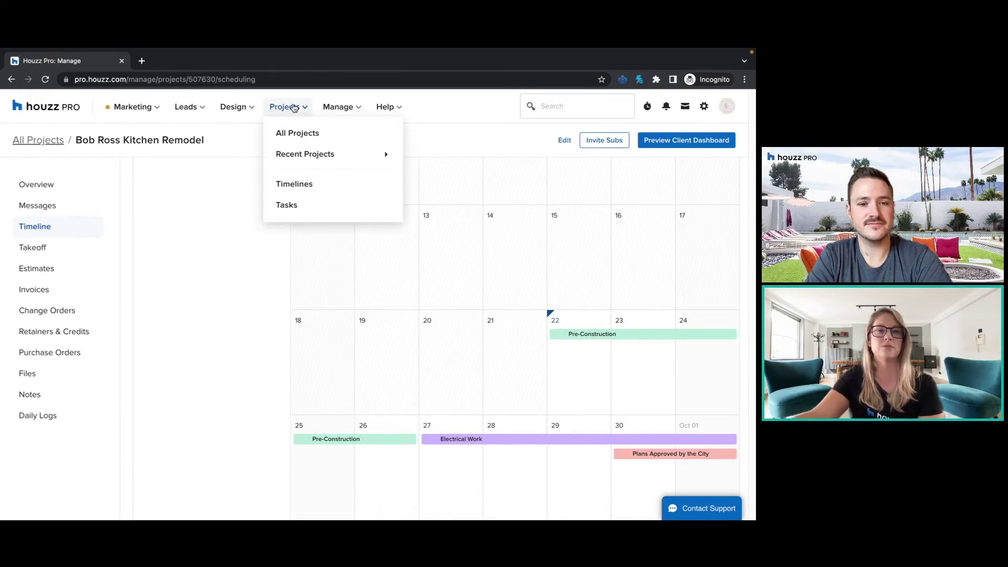
left_click(52, 110)
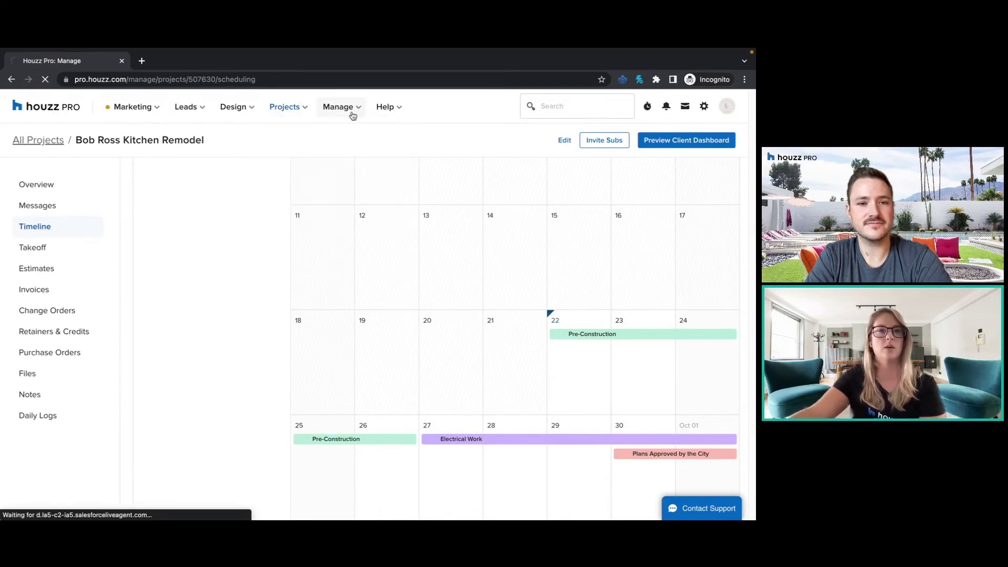
scroll(439, 349, "down", 2)
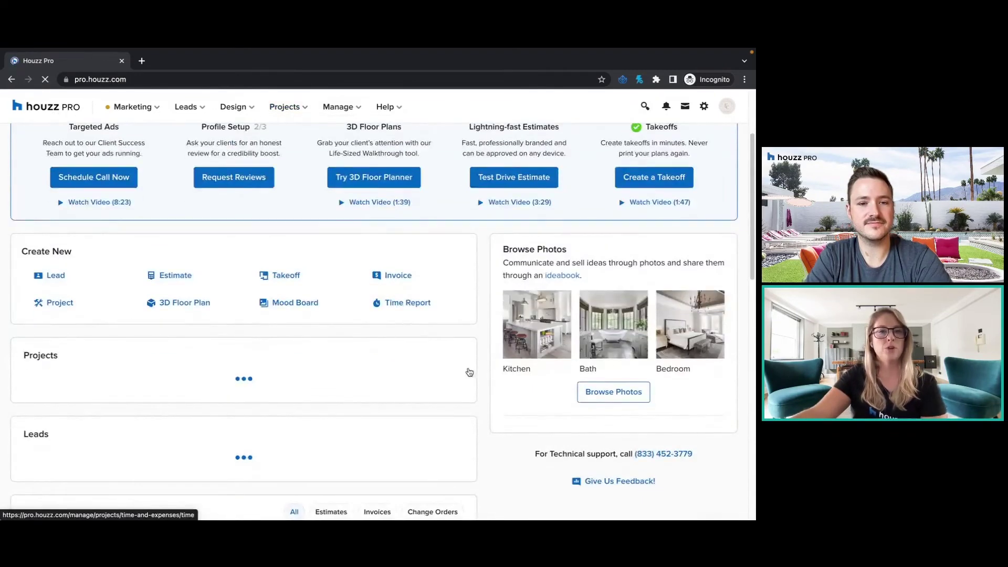
scroll(448, 345, "up", 2)
left_click(288, 107)
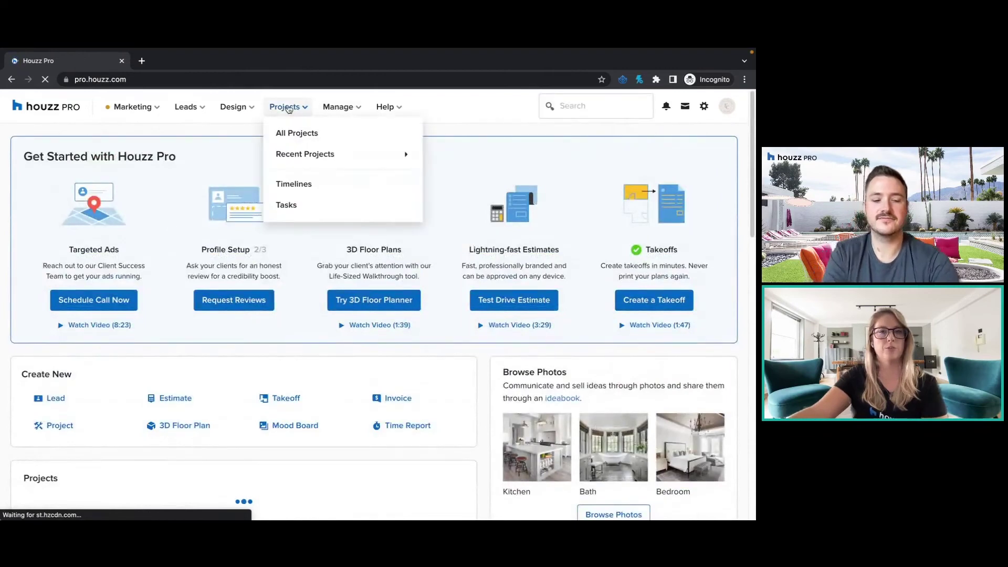
left_click(293, 133)
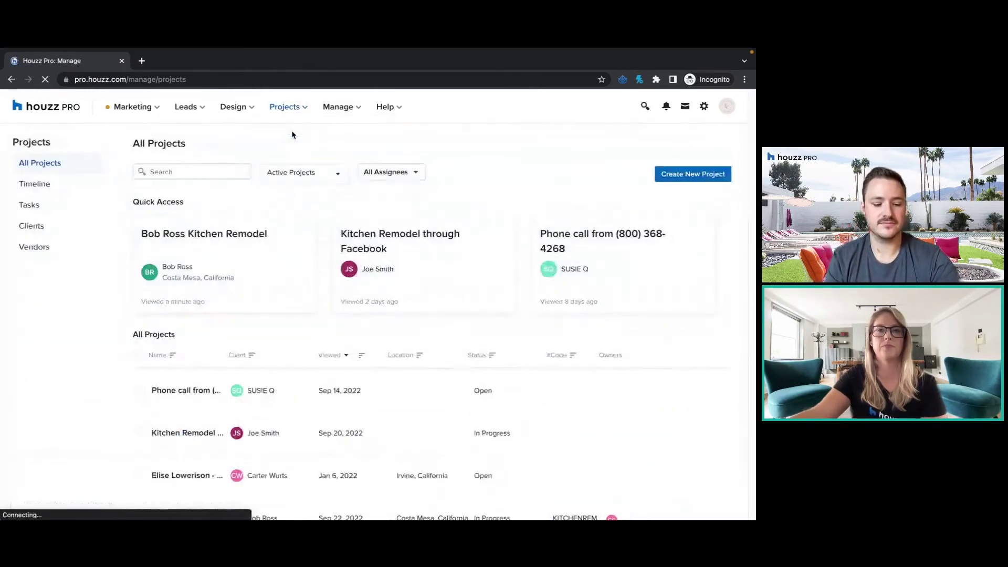
left_click(31, 205)
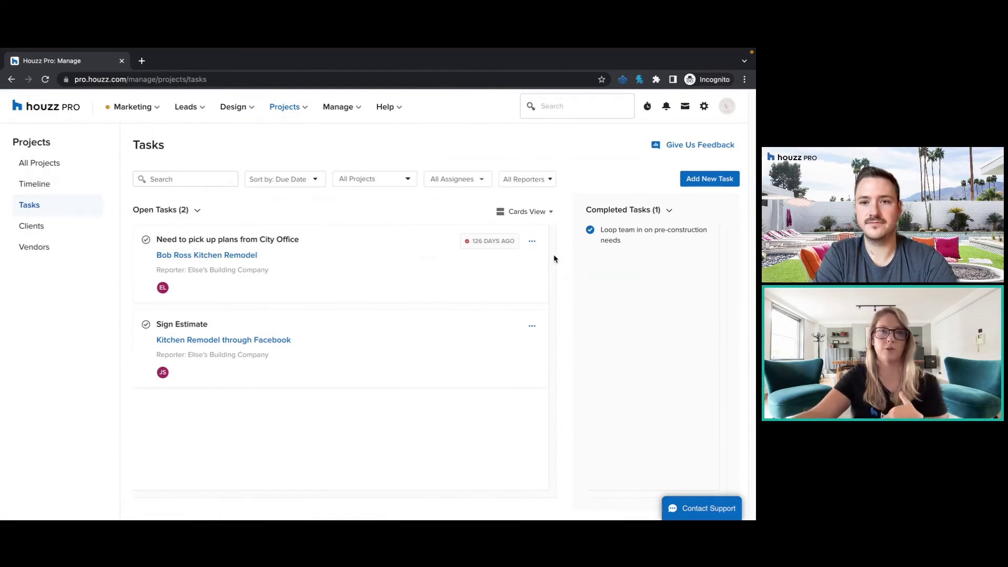
Examine the task list's sorting choices and its project, assignee and reporter filters without applying any.
left_click(283, 179)
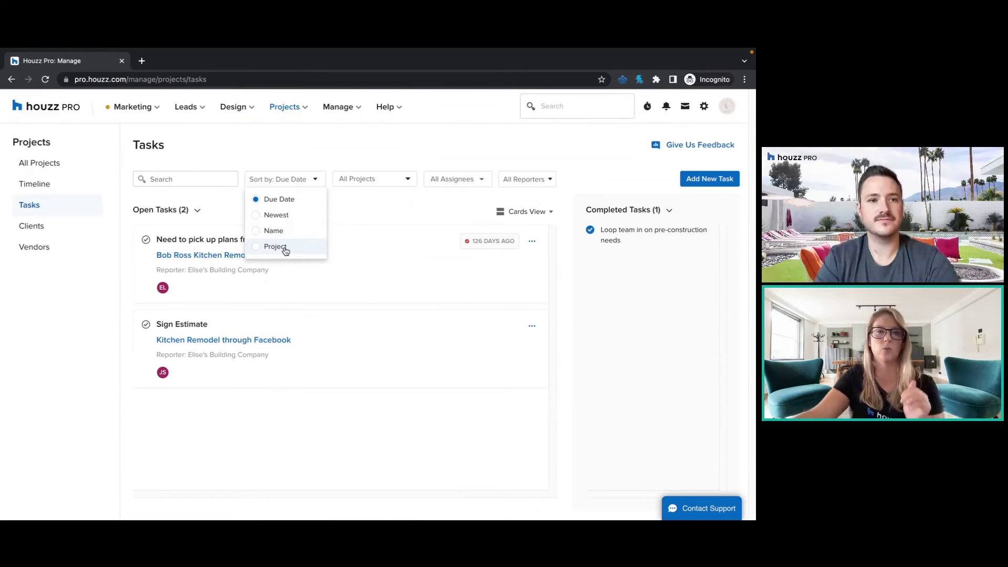
left_click(364, 179)
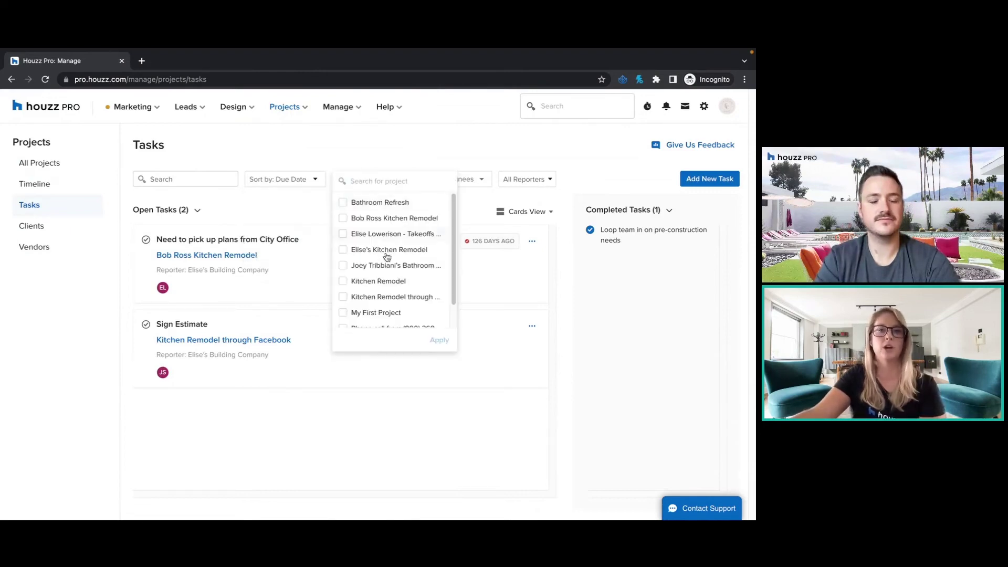
scroll(384, 270, "down", 2)
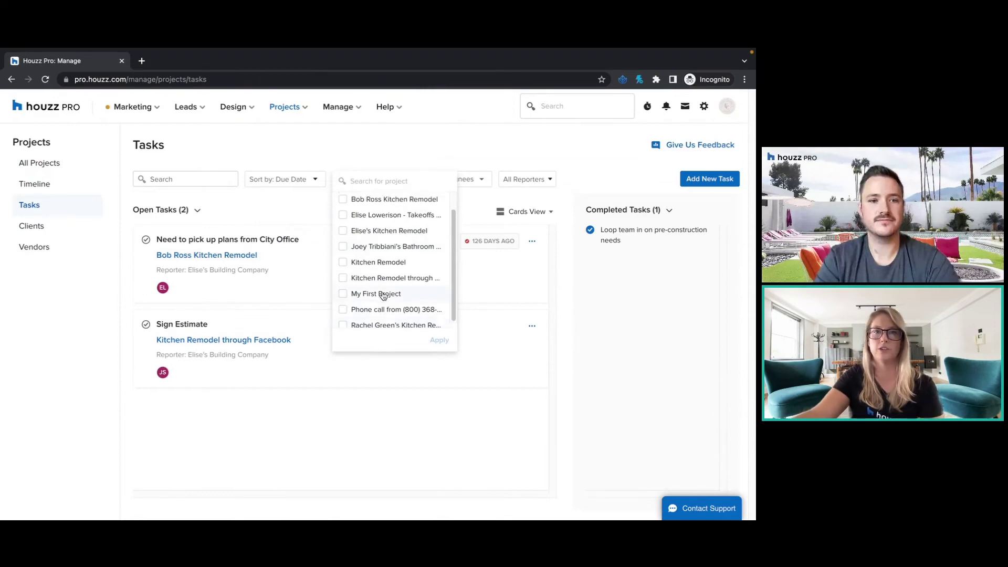
scroll(383, 296, "up", 1)
left_click(431, 152)
left_click(465, 182)
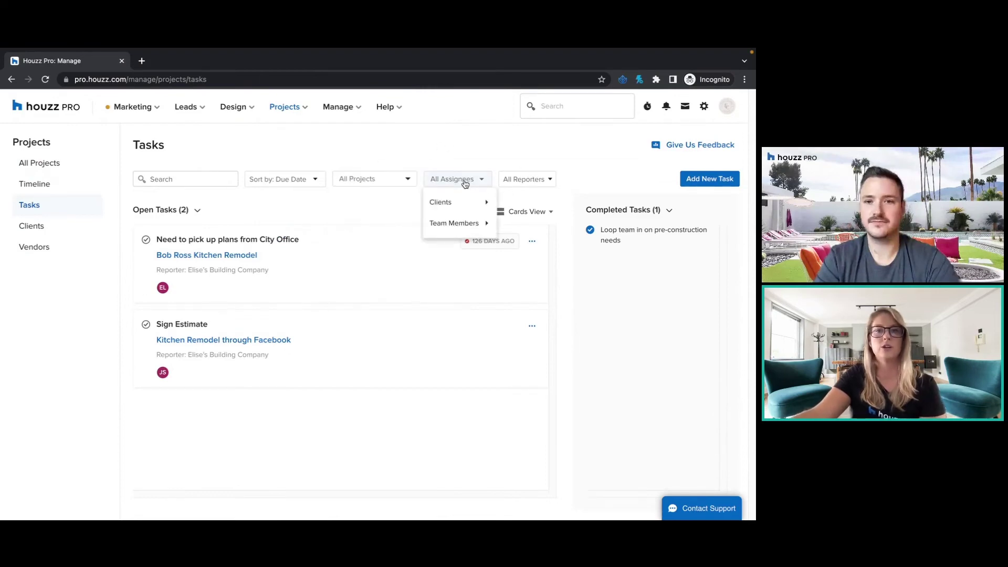
mouse_move(460, 203)
mouse_move(445, 231)
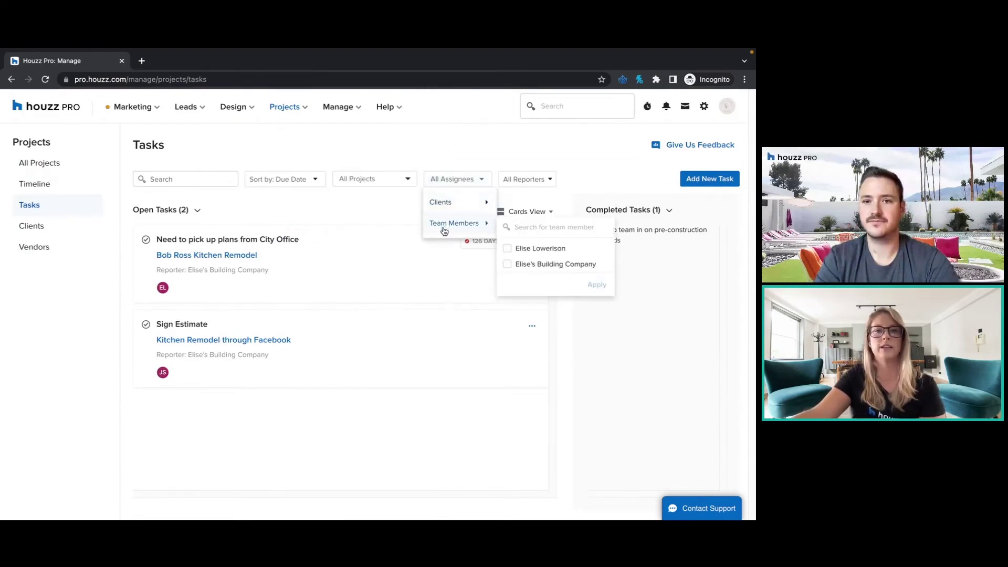
left_click(538, 181)
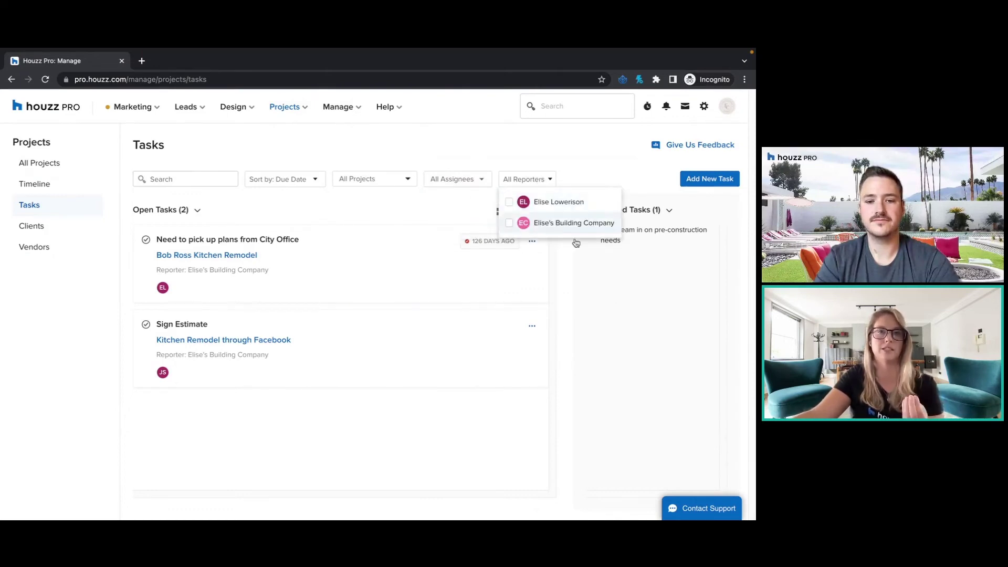
left_click(621, 315)
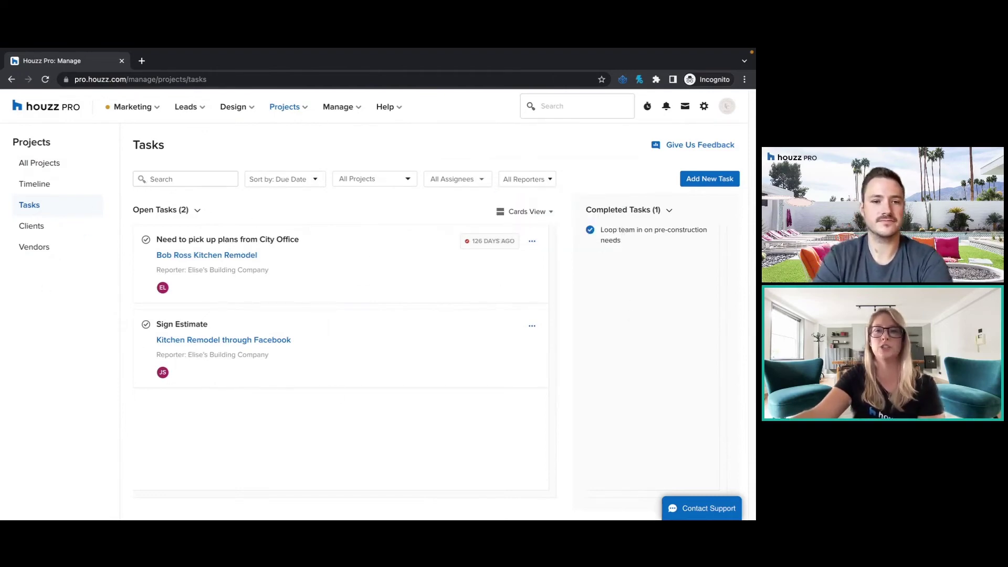
Start a new task named "Follow-up with electrian".
left_click(714, 185)
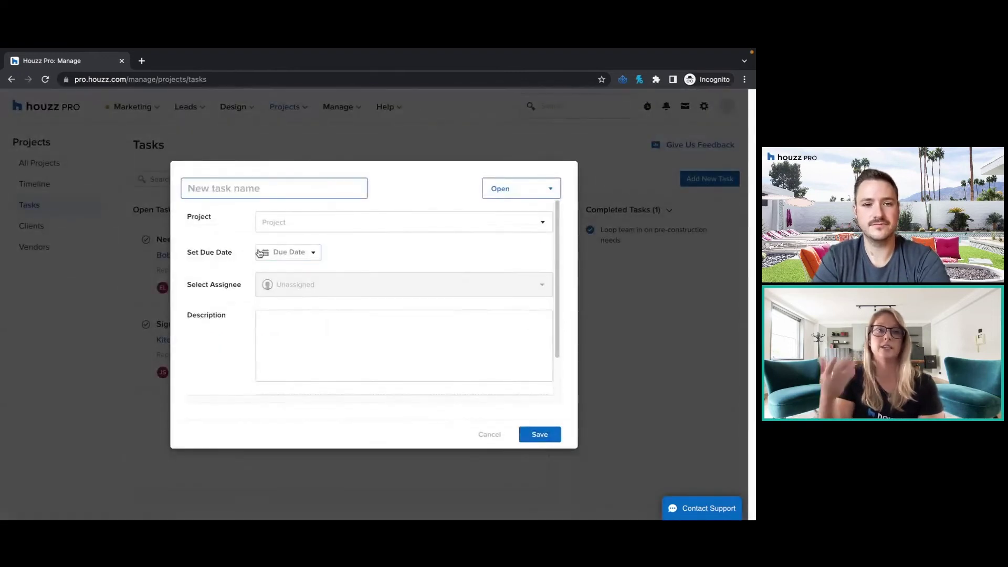
type("Fol")
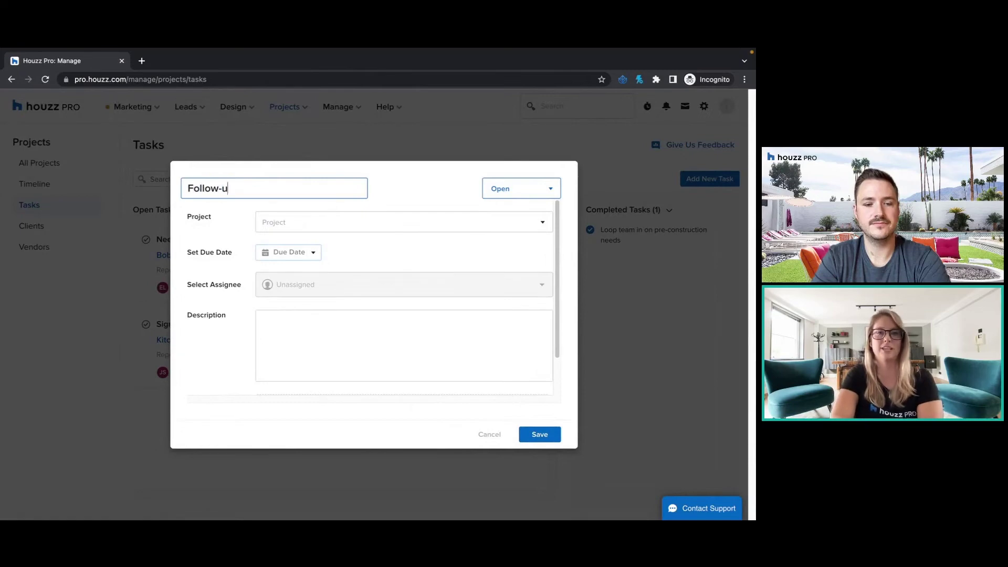
type("low-up with electriai")
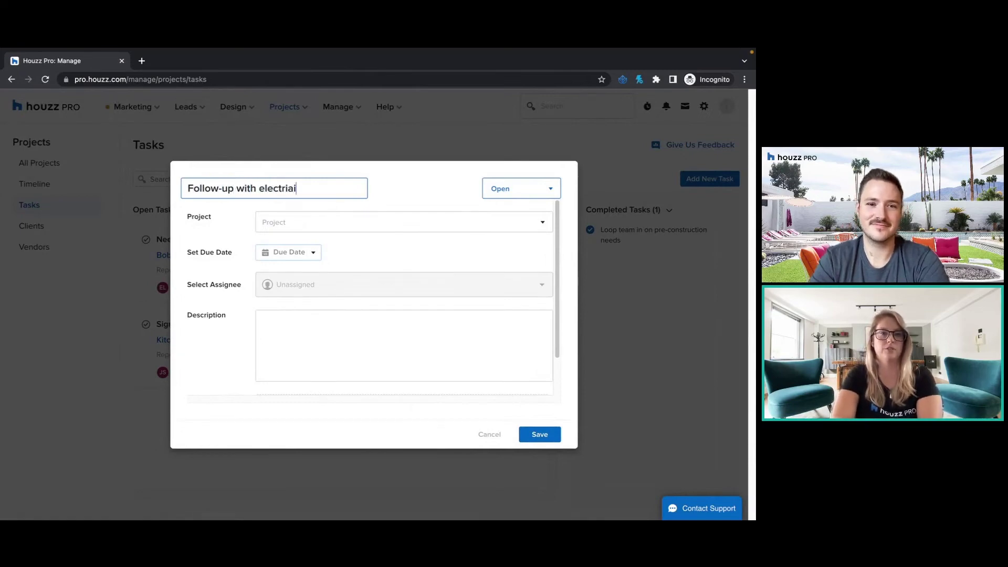
key("BackSpace")
type("n")
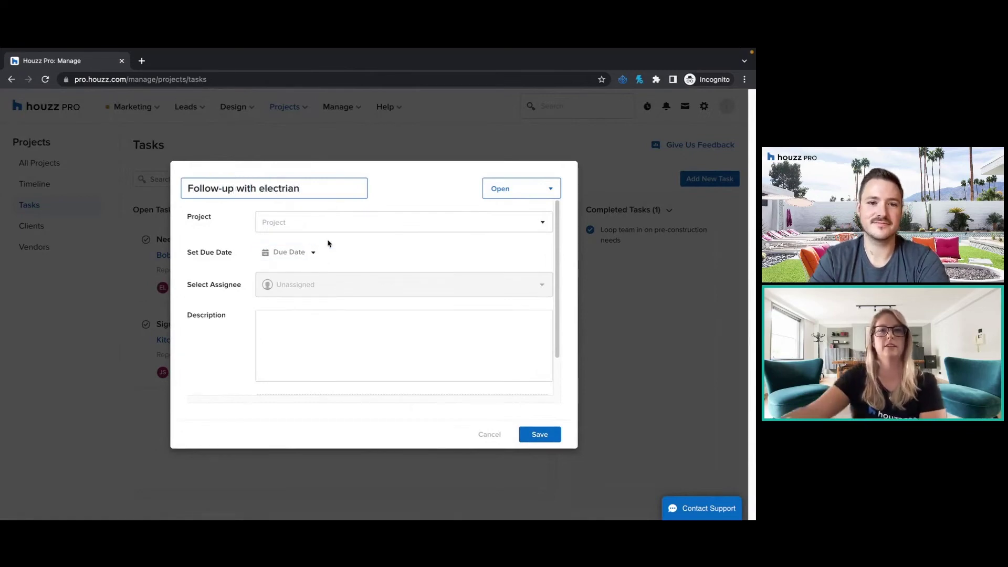
Check the new task's status choices, keep it Open, and link the task to the Bob Ross Kitchen Remodel project.
left_click(512, 188)
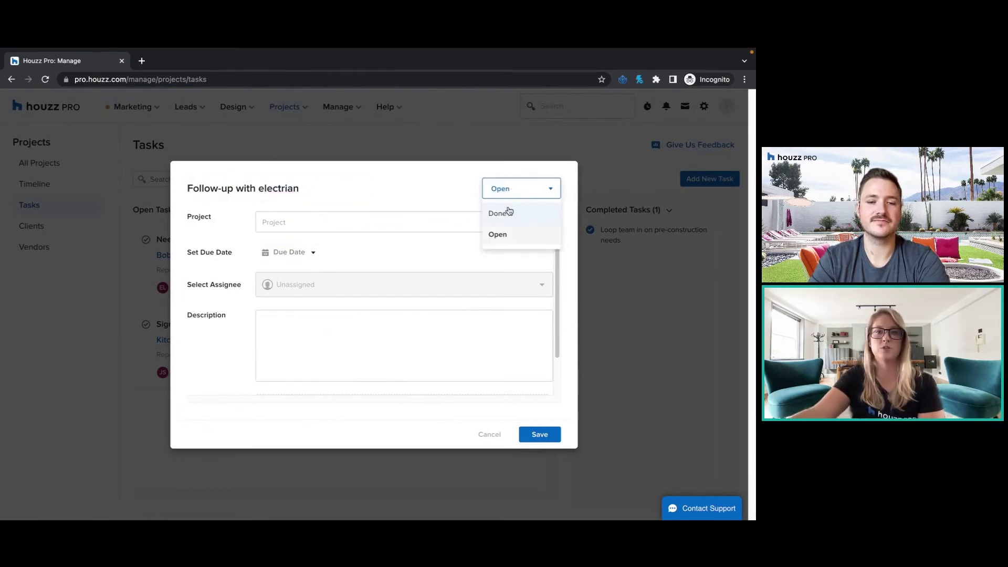
left_click(290, 230)
left_click(285, 219)
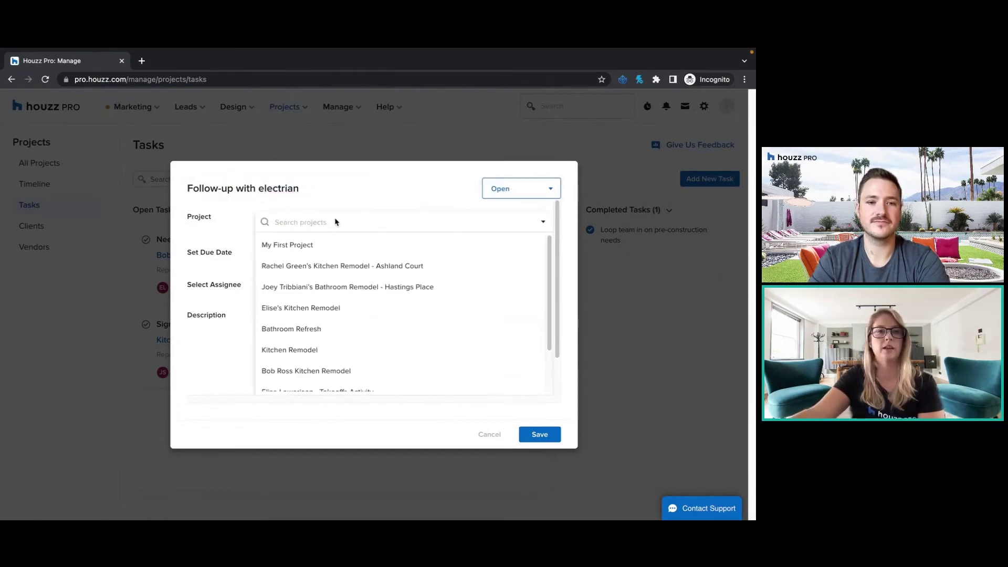
scroll(342, 293, "down", 2)
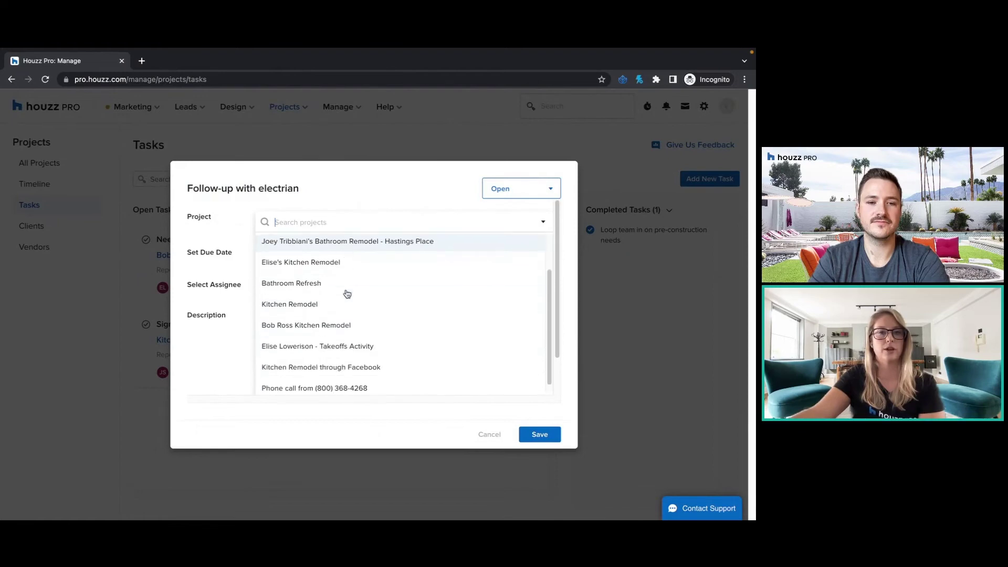
left_click(324, 320)
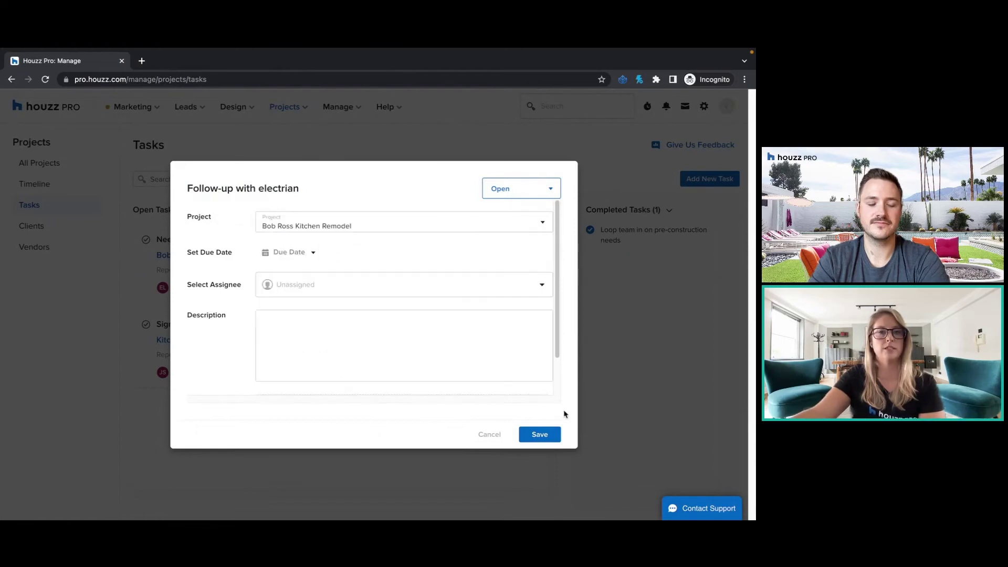
Assign the task to the subcontractor, enter the description "Need to follow-up on moving electrical for new dishwasher and fridge.", and save it.
left_click(304, 279)
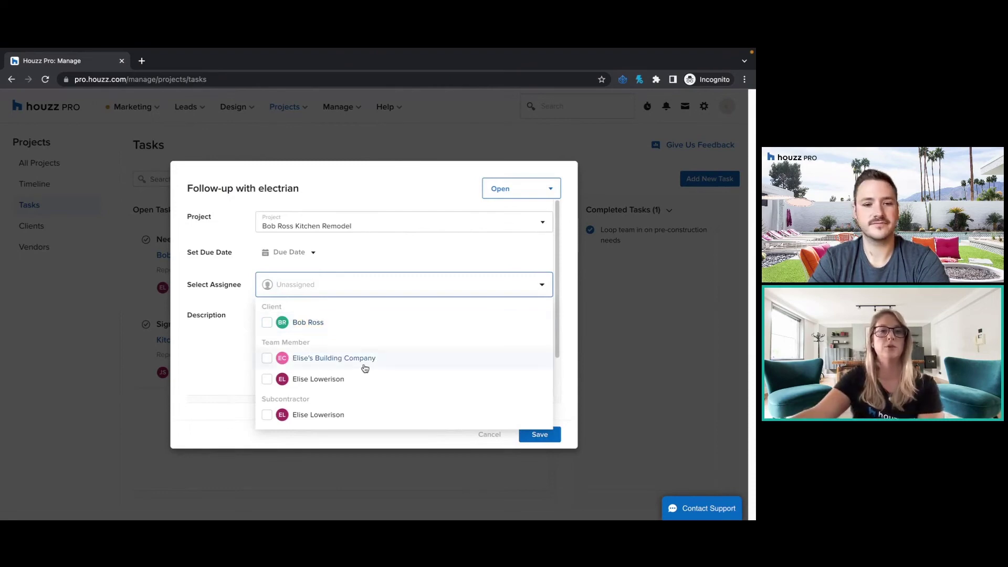
left_click(267, 415)
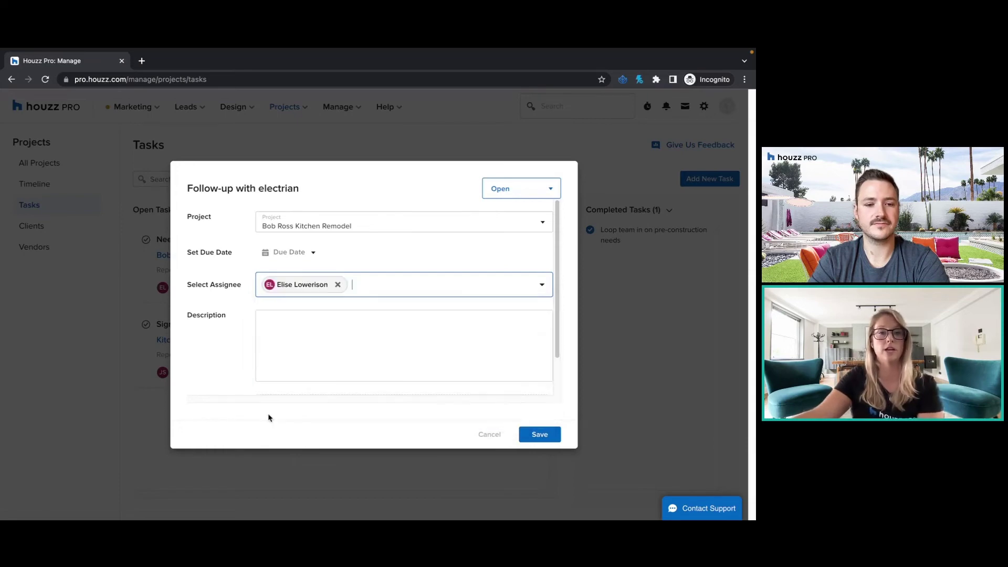
left_click(317, 341)
type("Ne")
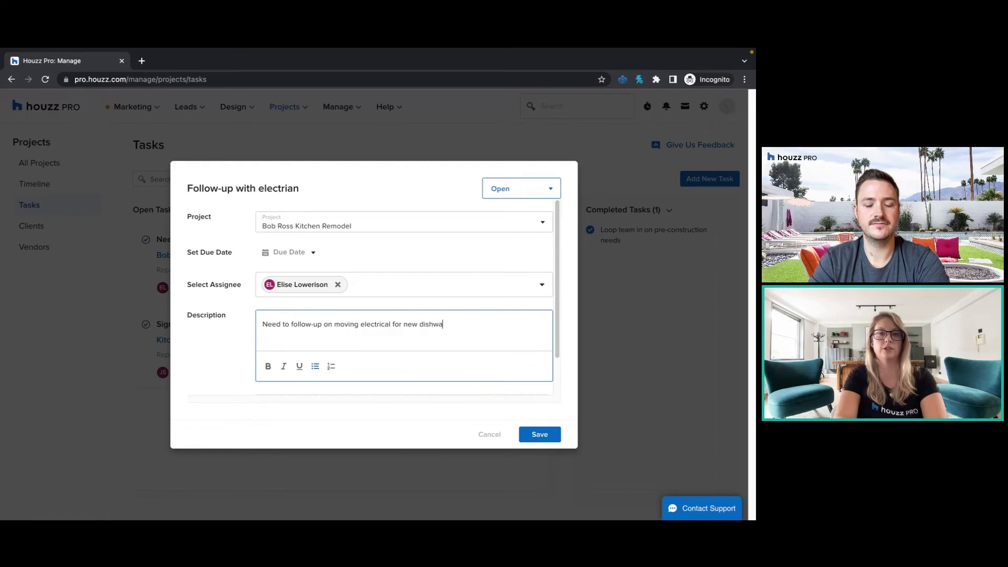
type("er wi")
key("BackSpace")
key("BackSpace")
key("BackSpace")
key("BackSpace")
key("BackSpace")
key("BackSpace")
key("BackSpace")
key("BackSpace")
key("BackSpace")
key("BackSpace")
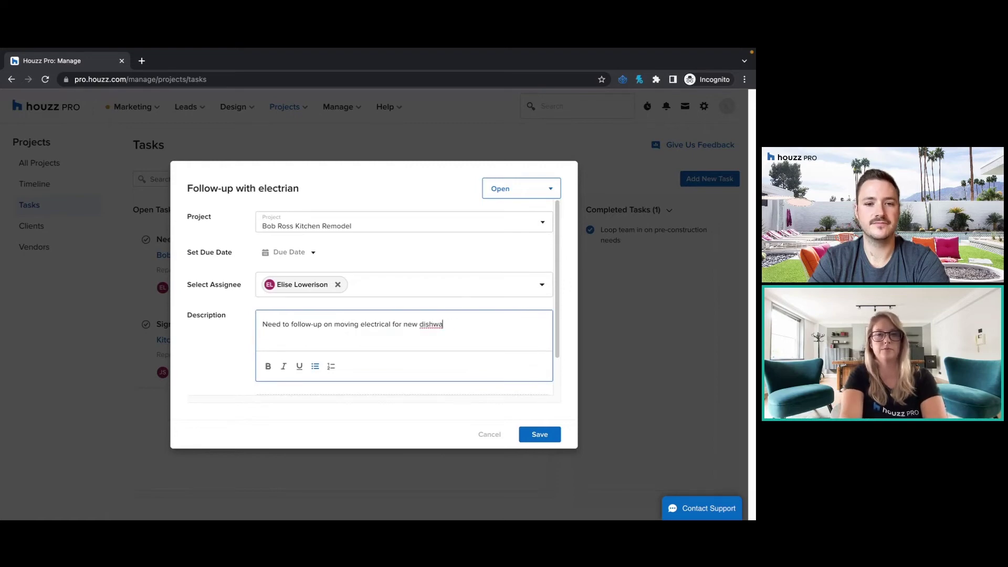
type("shwasher a")
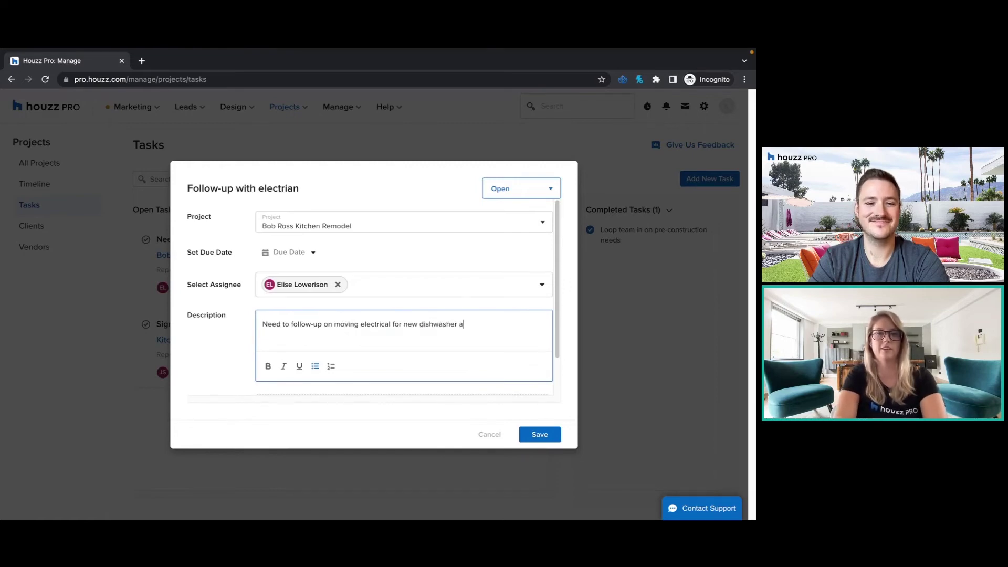
type("nd fridge.")
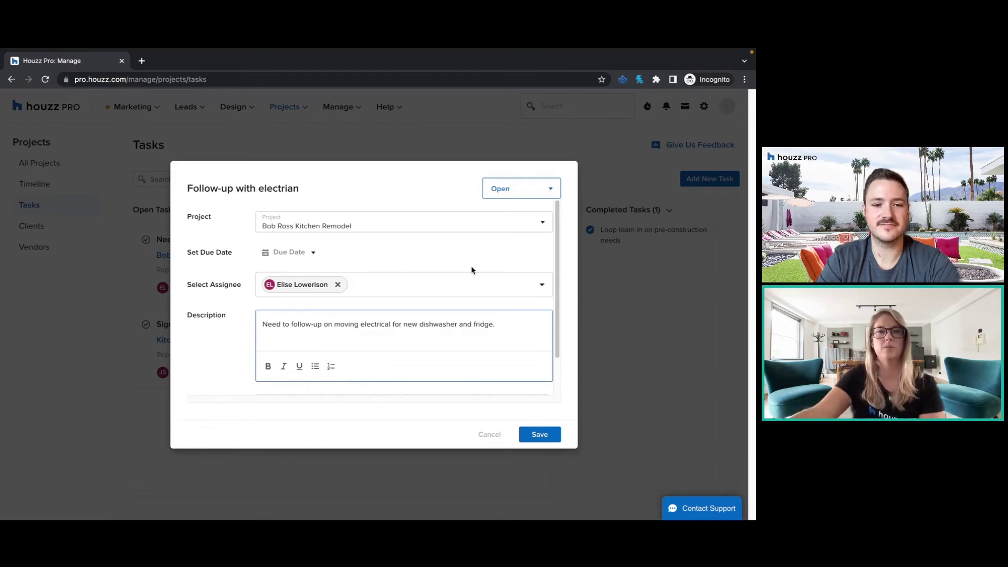
left_click(539, 433)
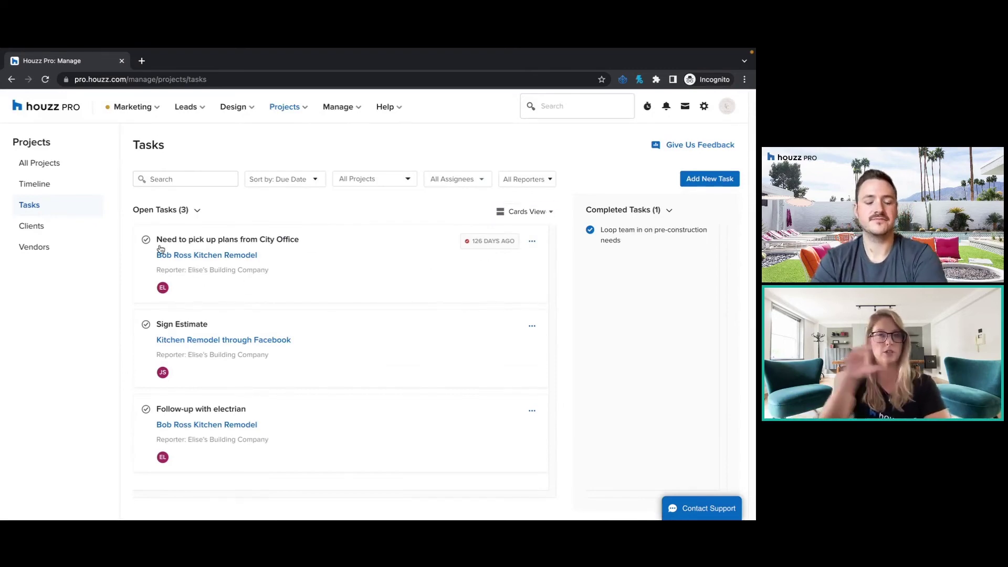
Switch the open tasks from cards to List View.
left_click(527, 213)
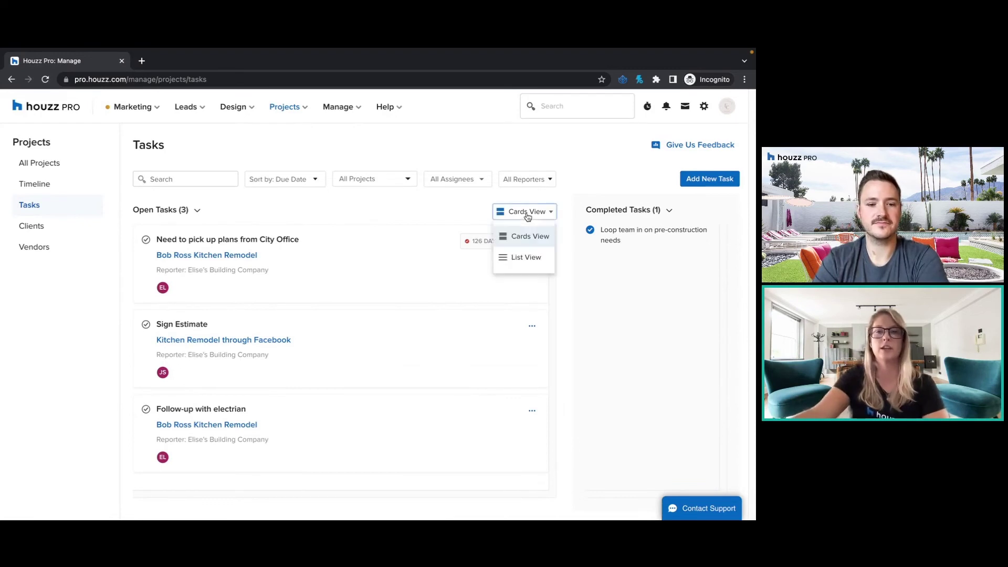
left_click(518, 262)
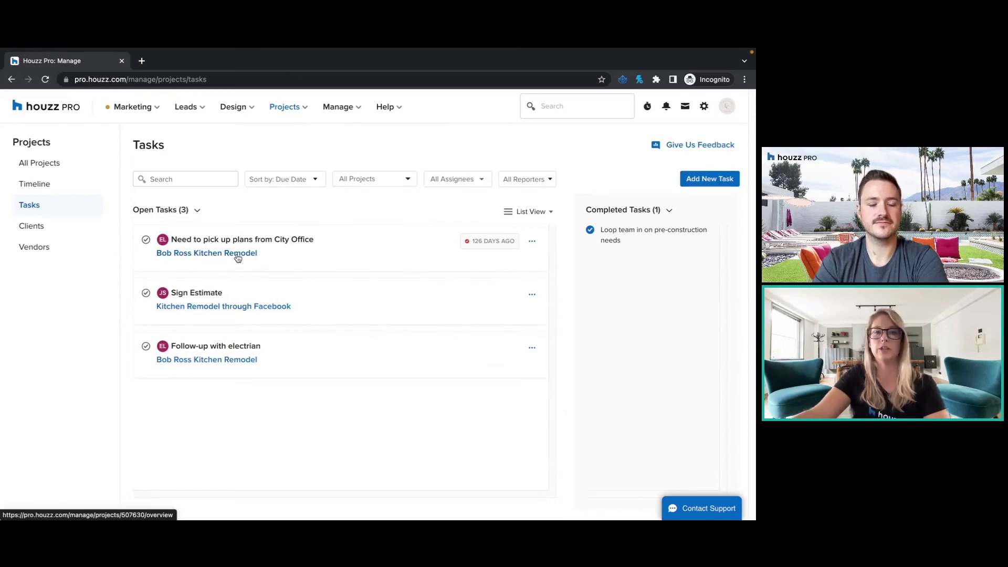
Open the Bob Ross Kitchen Remodel project from the recent projects and expand the completed tasks in its overview.
left_click(300, 109)
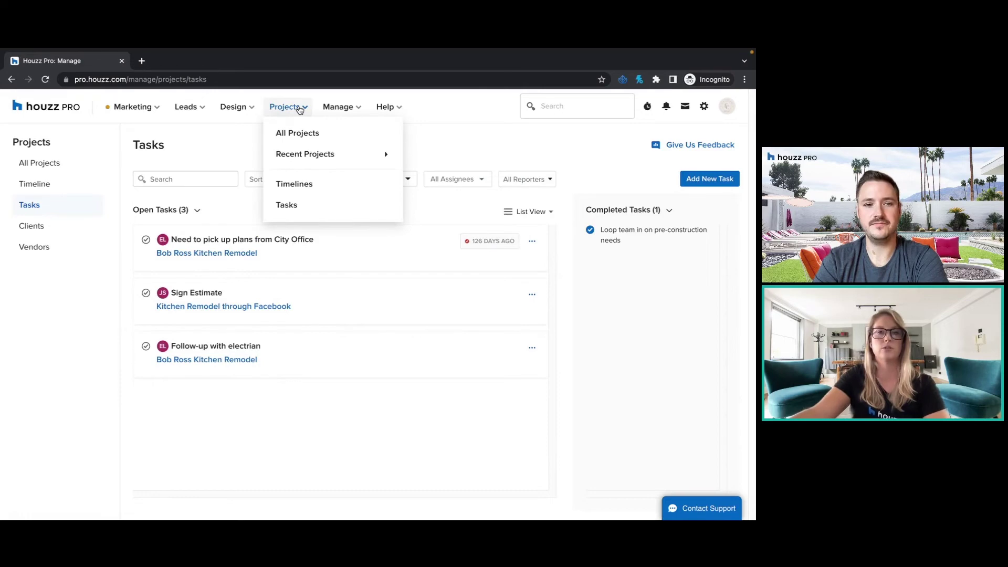
mouse_move(301, 155)
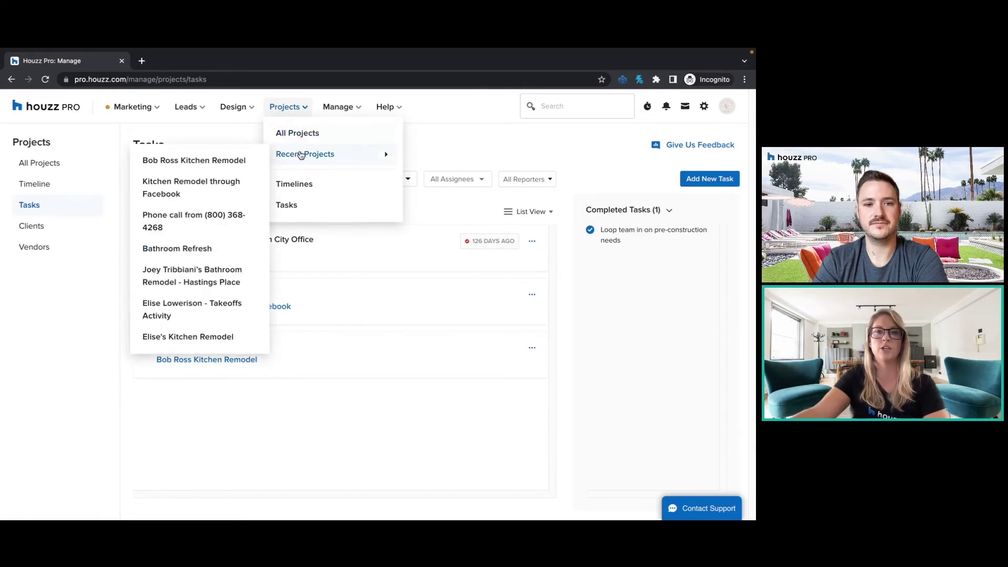
left_click(198, 161)
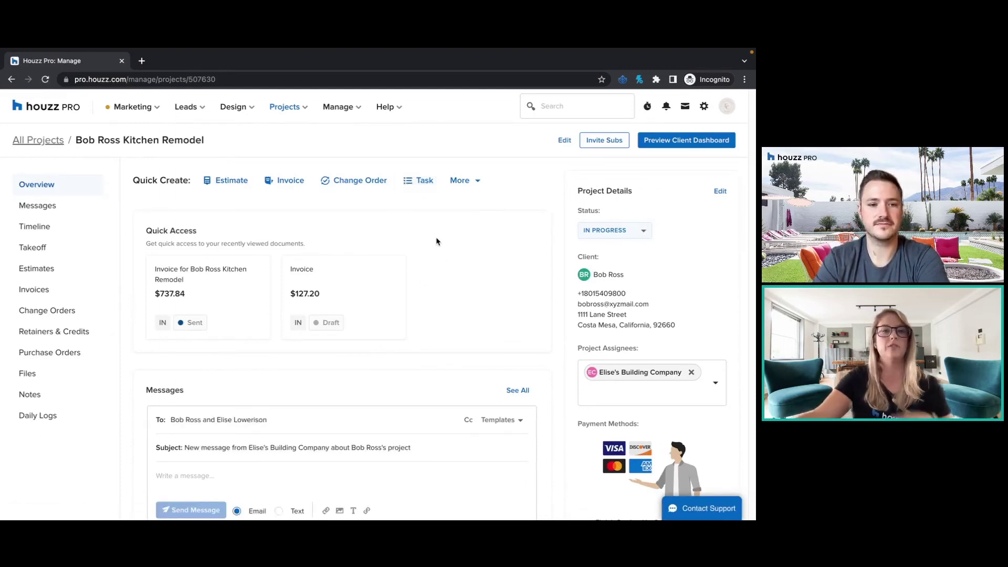
scroll(428, 229, "down", 5)
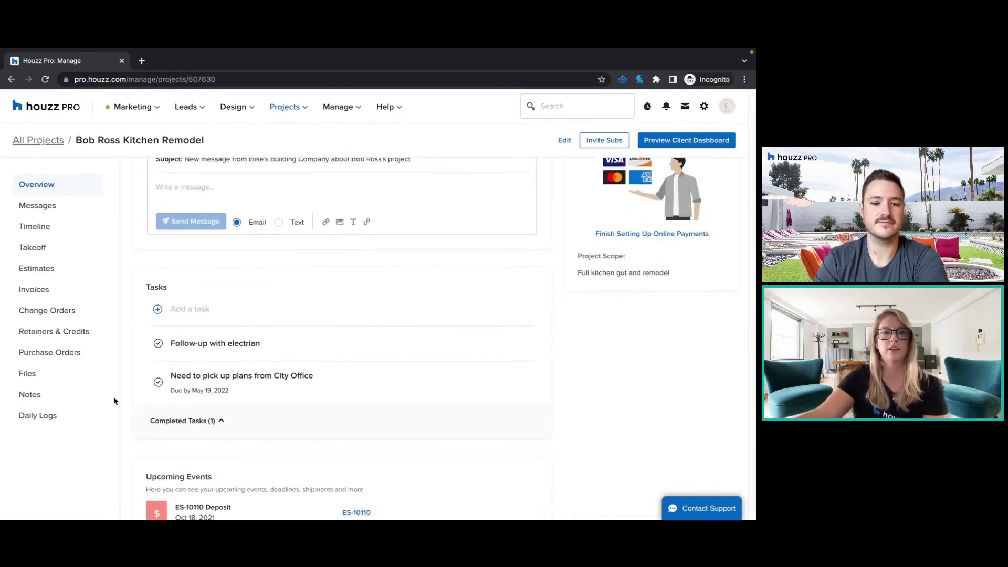
left_click(203, 424)
scroll(278, 317, "down", 1)
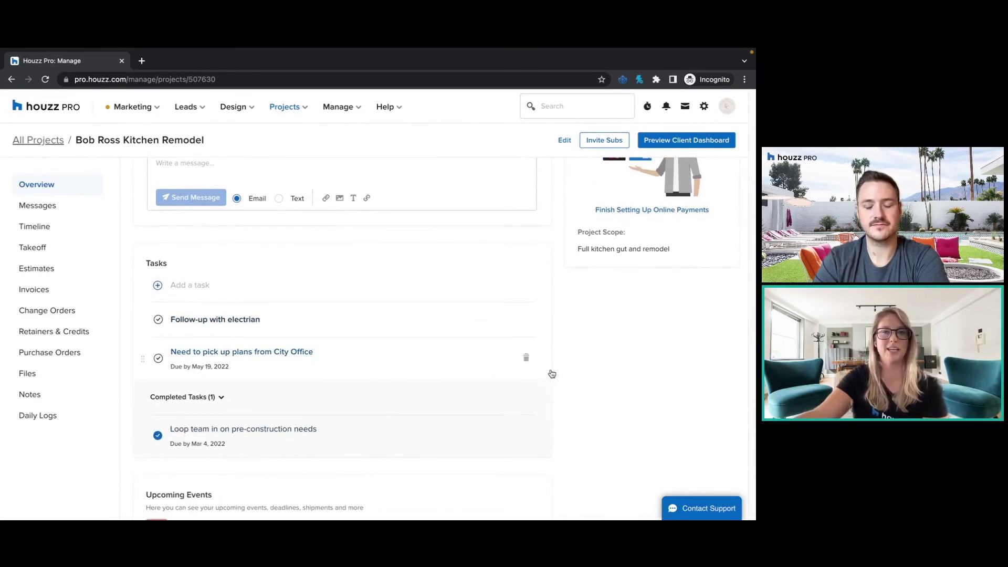
Mark the project's "Need to pick up plans from City Office" task as completed.
left_click(157, 360)
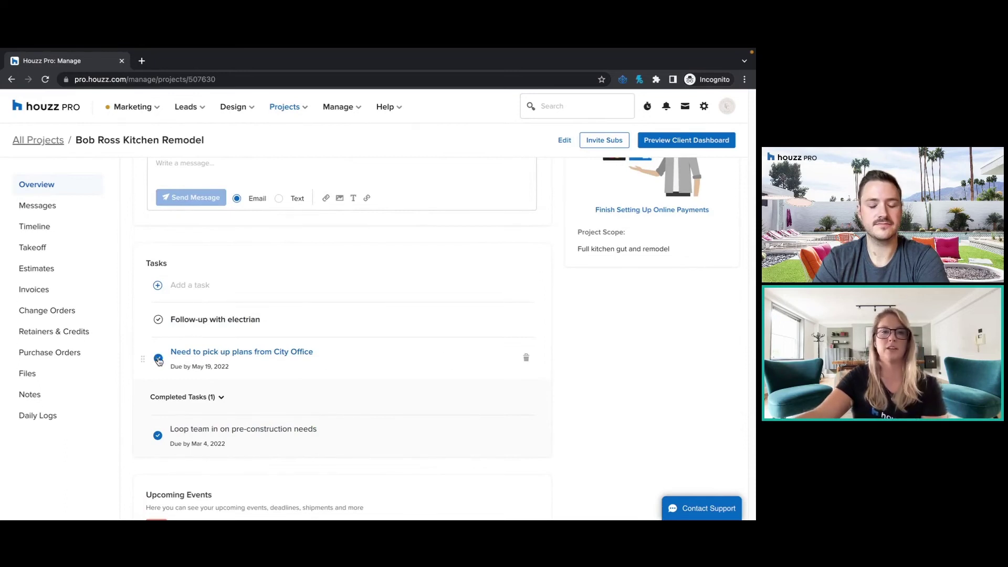
mouse_move(142, 361)
left_mouse_down()
mouse_move(140, 308)
mouse_move(138, 357)
left_mouse_up()
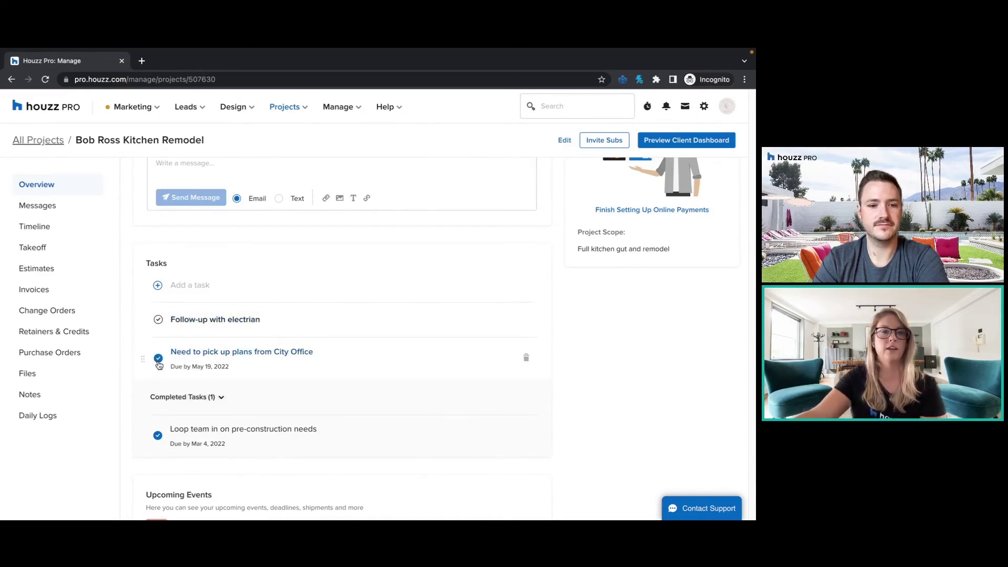
left_click(158, 359)
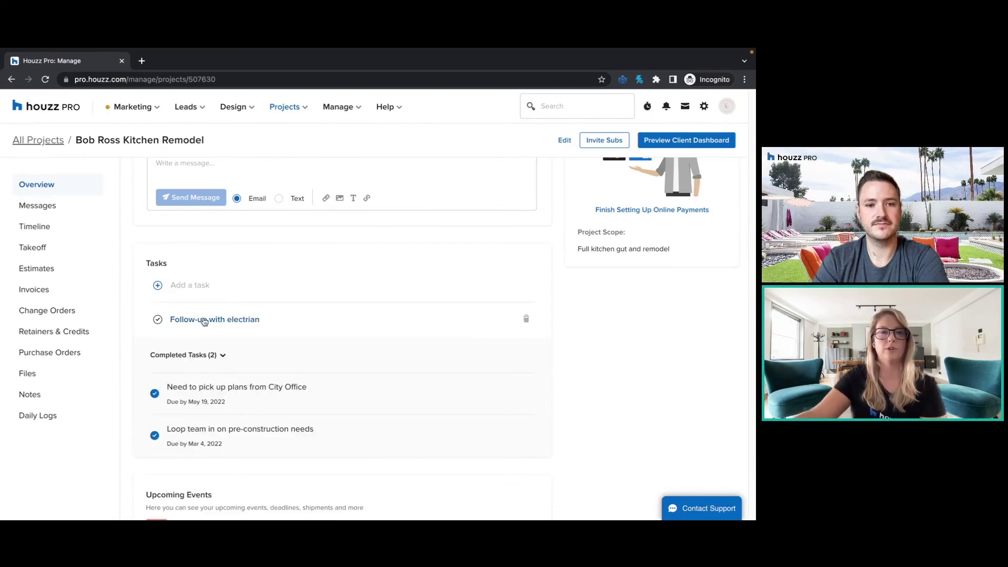
Set the due date of the "Follow-up with electrian" task to September 26, 2022 and save it.
left_click(359, 335)
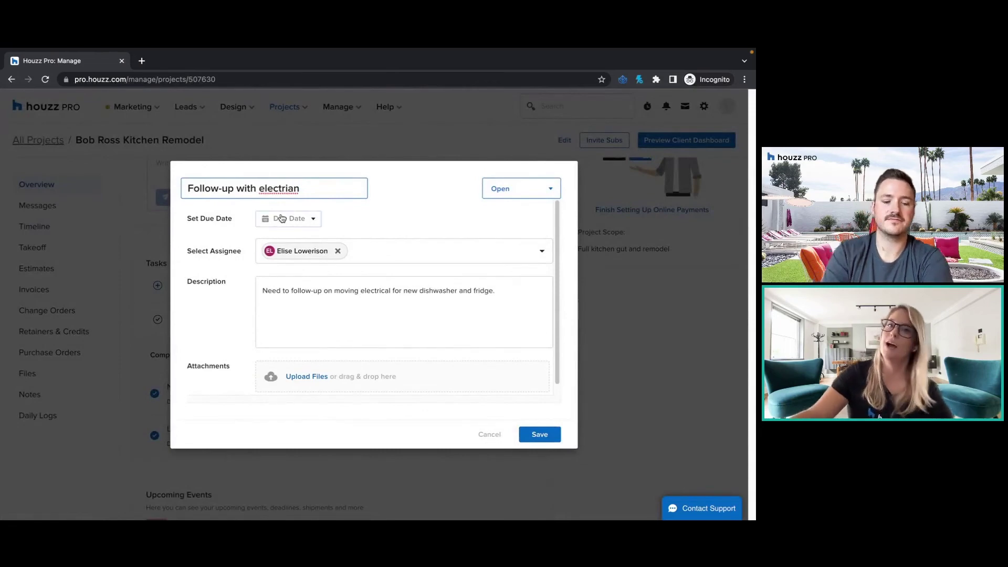
left_click(282, 219)
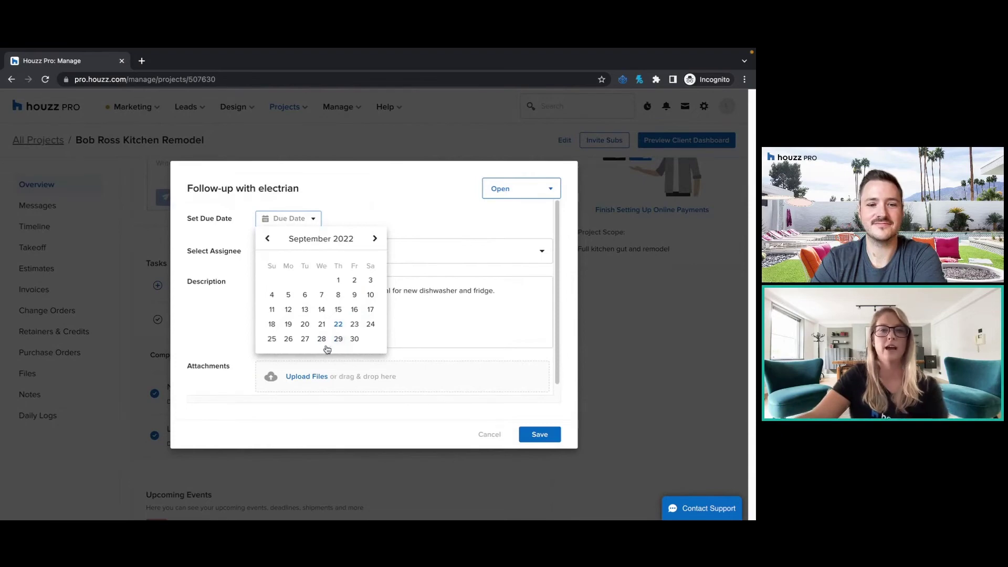
left_click(288, 340)
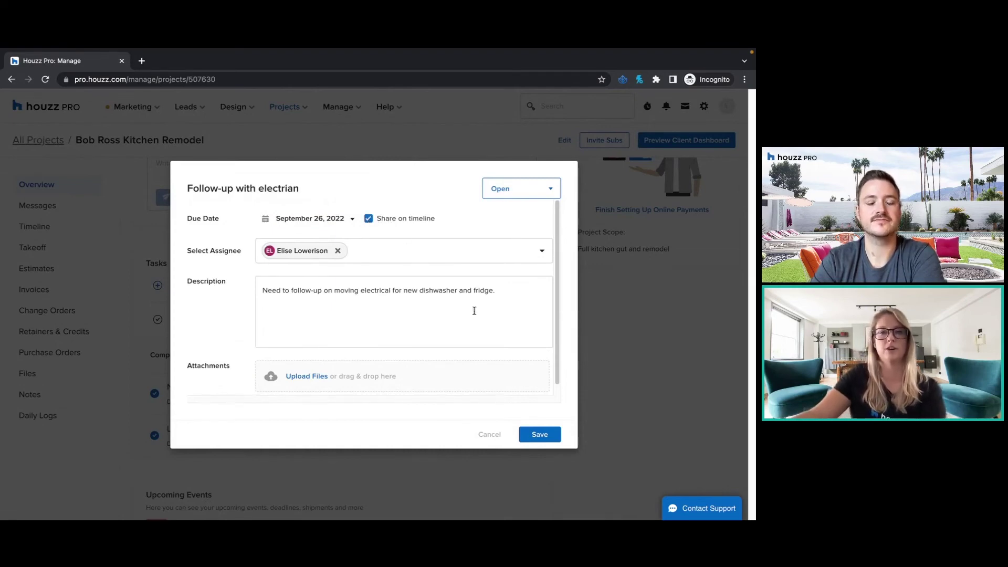
scroll(455, 357, "down", 1)
left_click(531, 437)
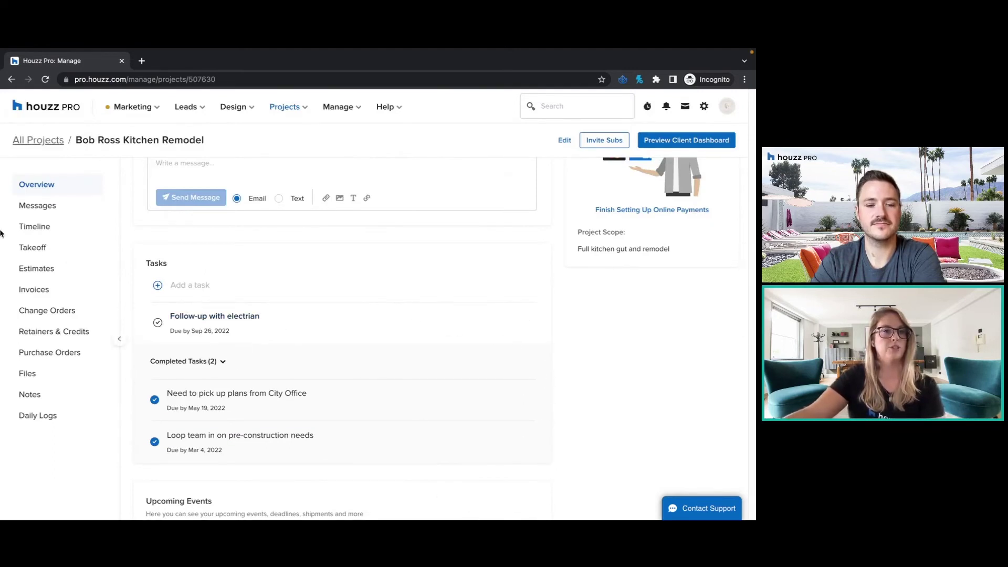
Open the project's timeline and locate the follow-up task on September 26 in the calendar.
left_click(33, 229)
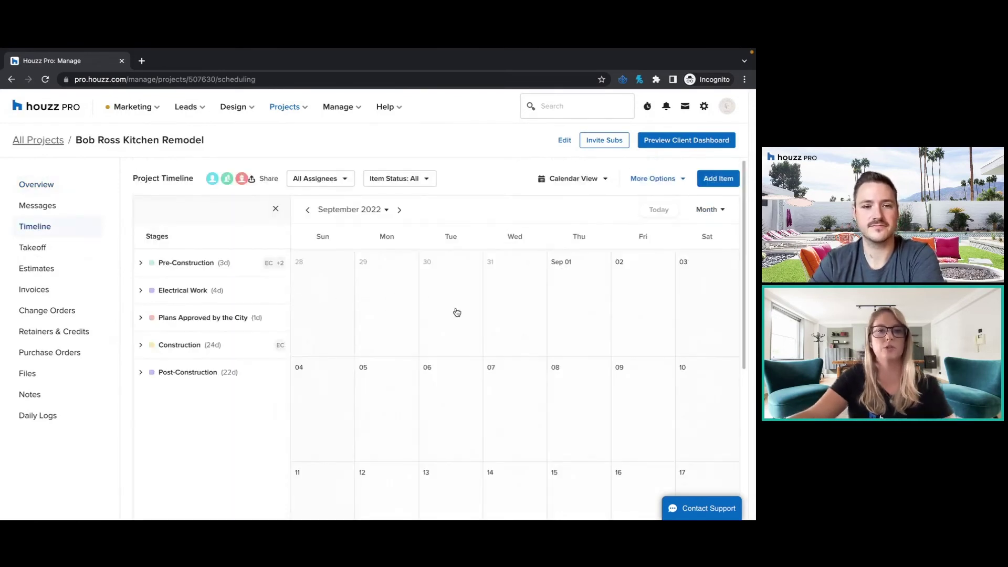
scroll(469, 430, "down", 3)
scroll(477, 402, "up", 1)
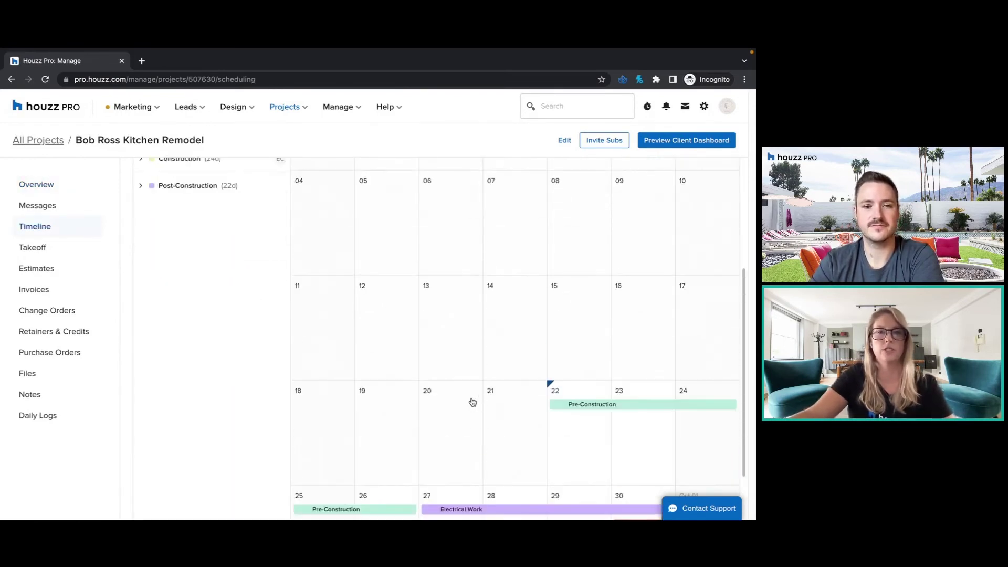
scroll(472, 401, "down", 2)
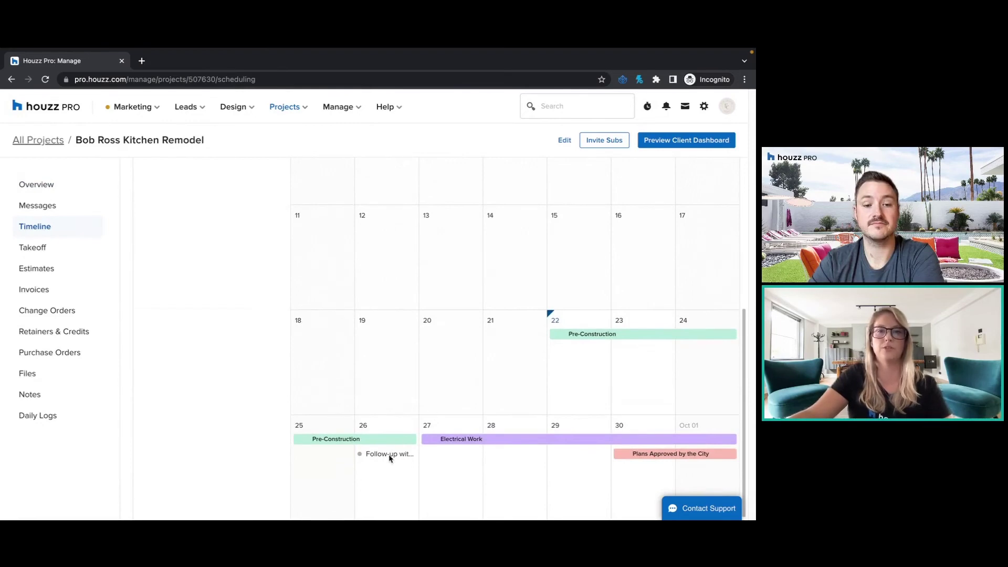
scroll(565, 344, "up", 5)
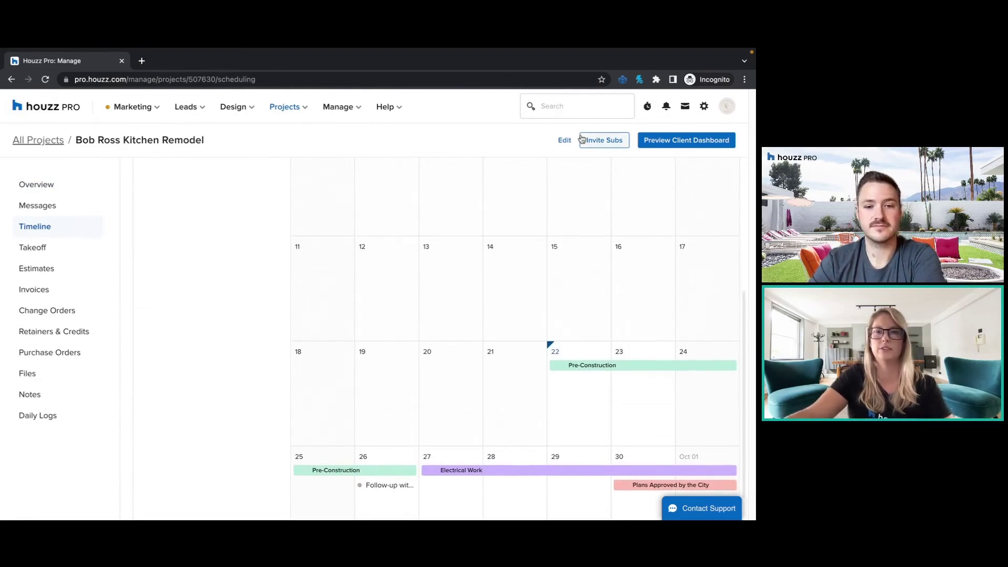
Show the project timeline in Gantt View and try different time scales.
left_click(572, 178)
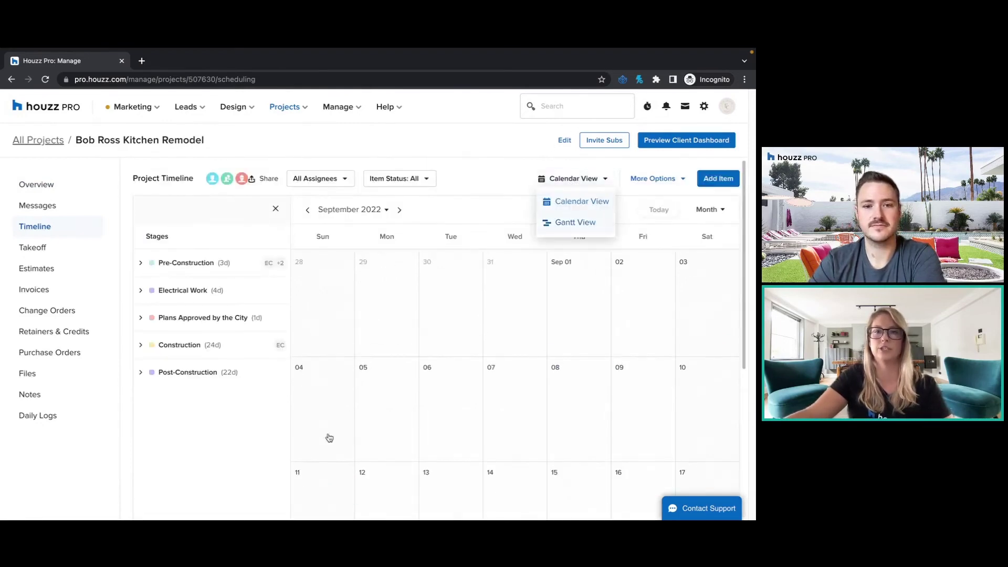
left_click(575, 222)
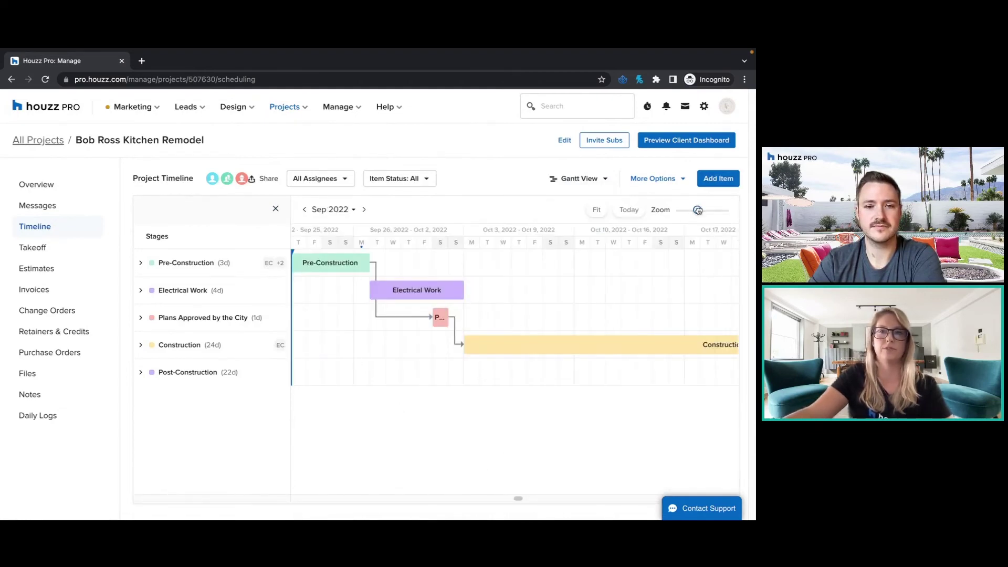
mouse_move(698, 210)
left_mouse_down()
mouse_move(729, 209)
mouse_move(707, 210)
left_mouse_up()
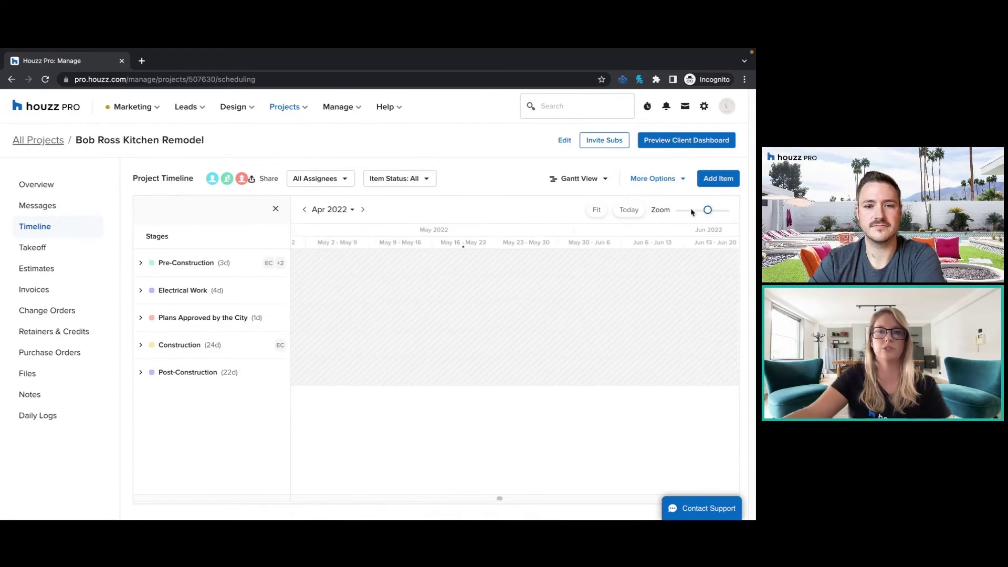
left_click(691, 210)
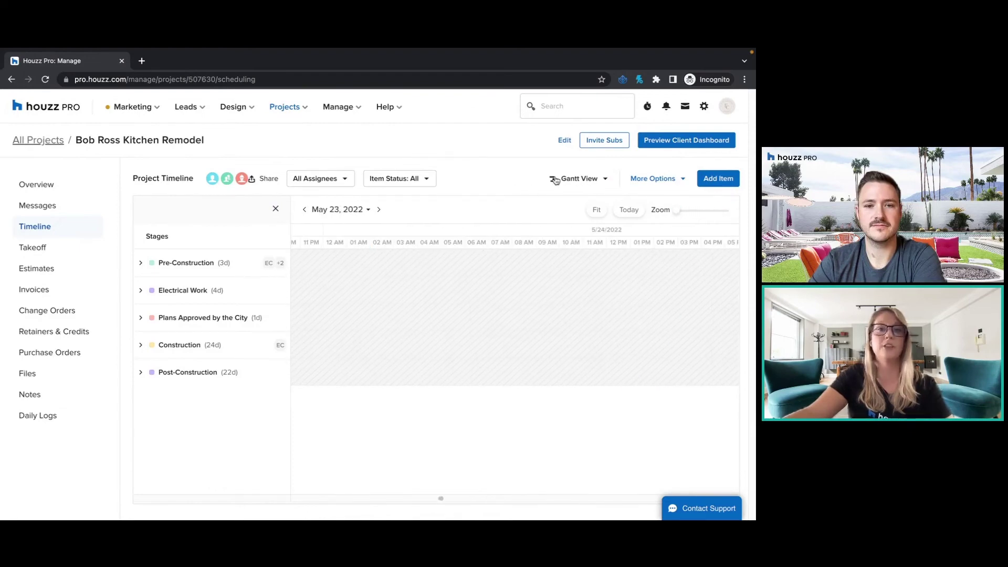
Return the timeline to Calendar View, check May 2022, and go to September 2022 to view the follow-up task.
left_click(580, 182)
left_click(586, 202)
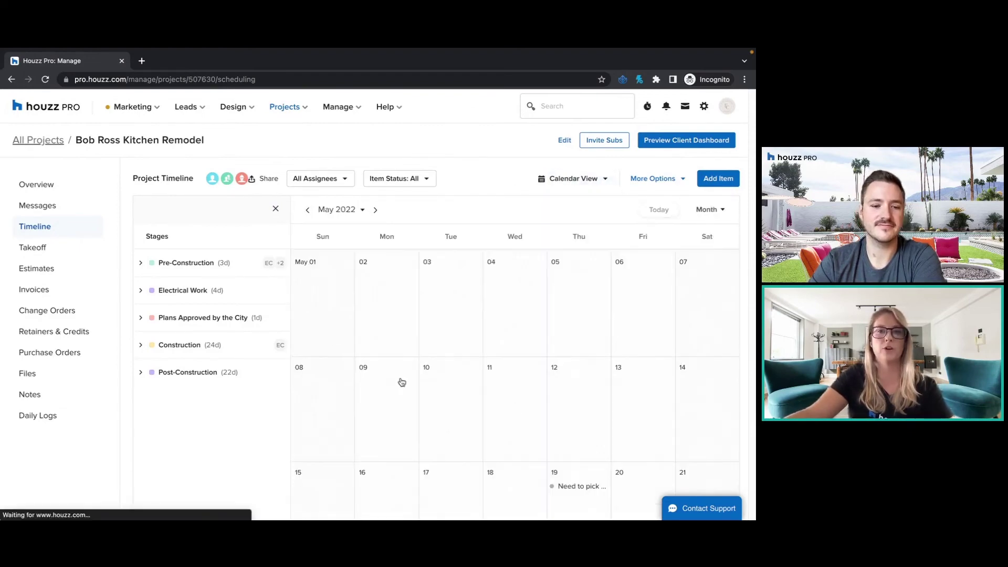
scroll(550, 400, "down", 5)
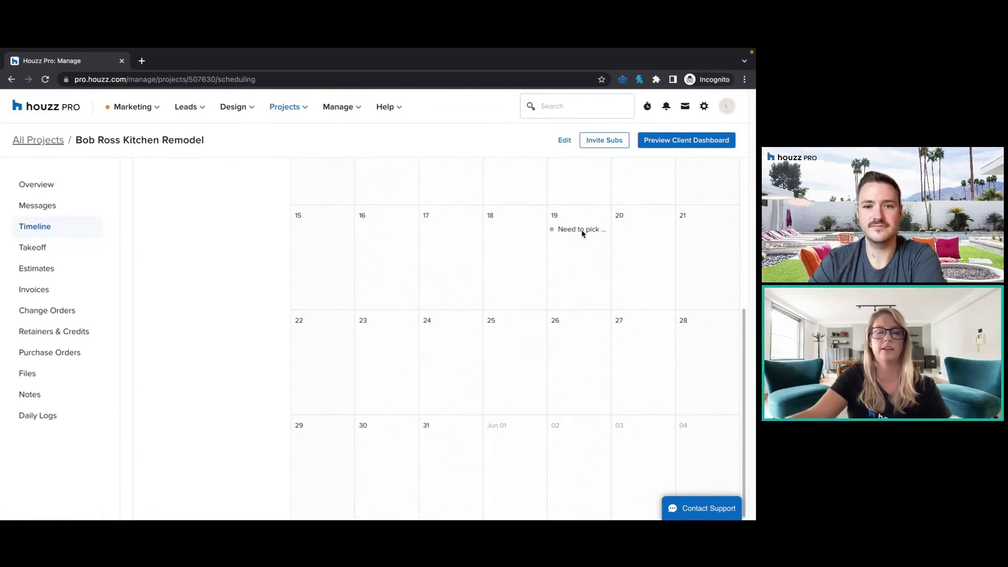
scroll(582, 234, "up", 5)
left_click(341, 209)
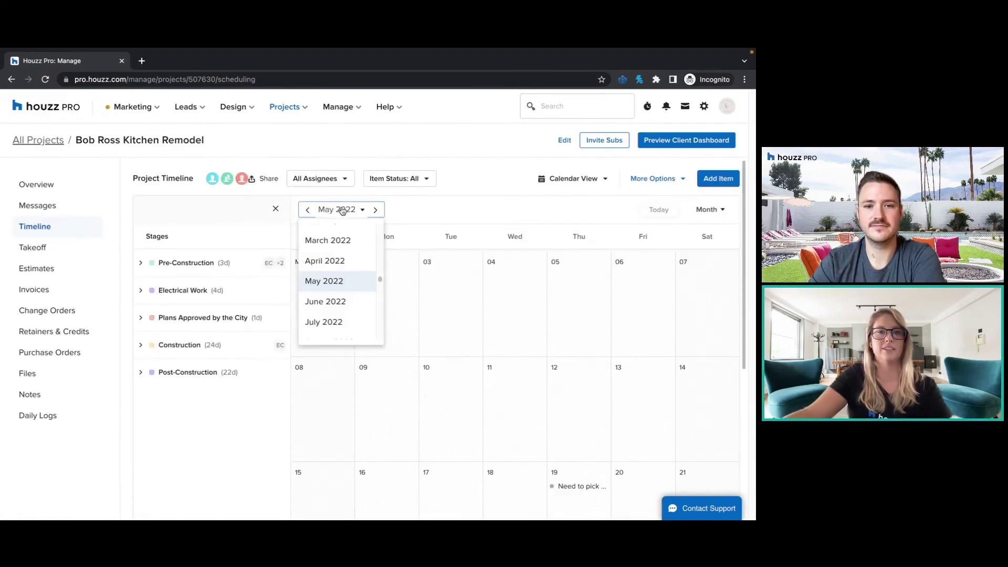
scroll(321, 290, "down", 3)
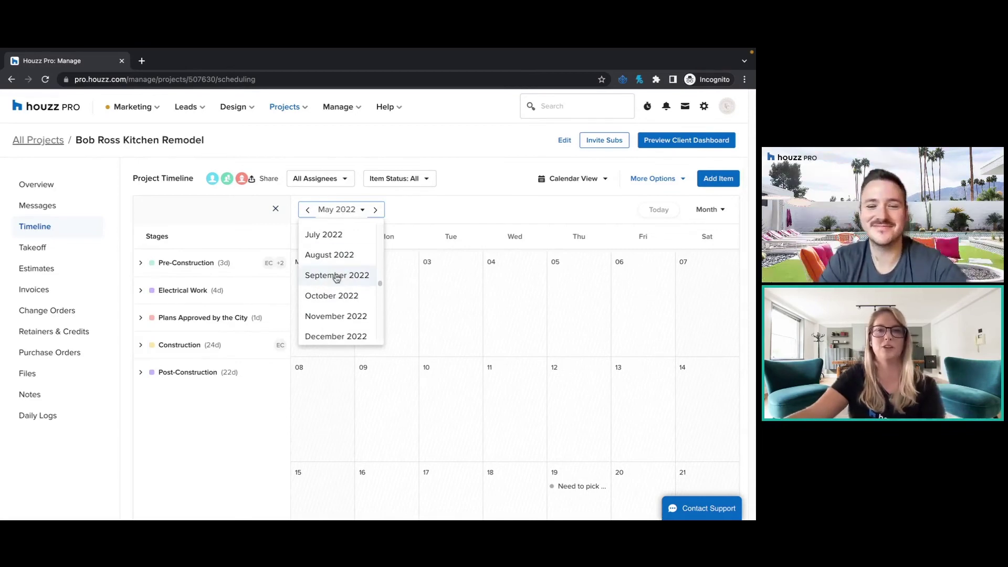
left_click(336, 276)
scroll(577, 336, "down", 5)
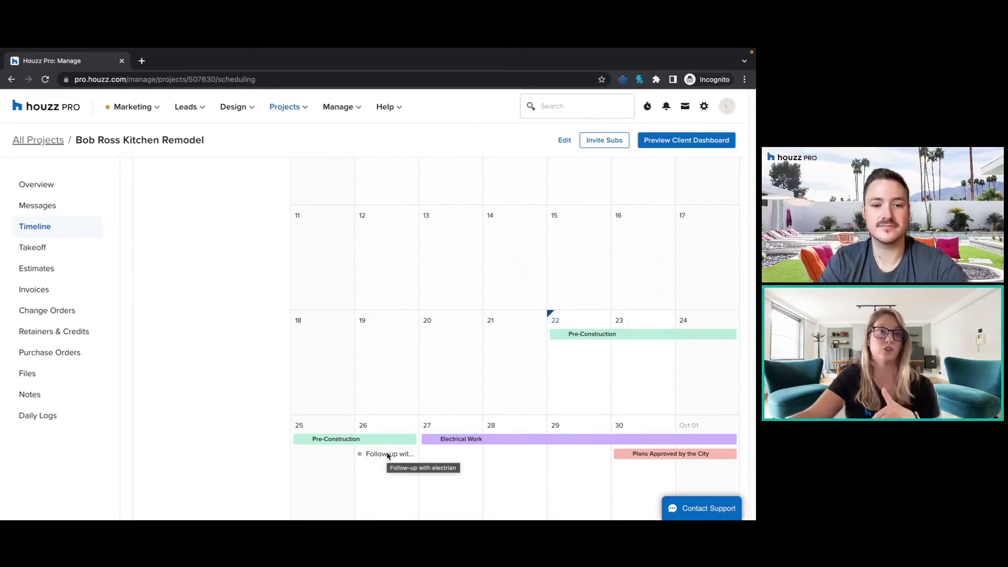
scroll(407, 441, "up", 5)
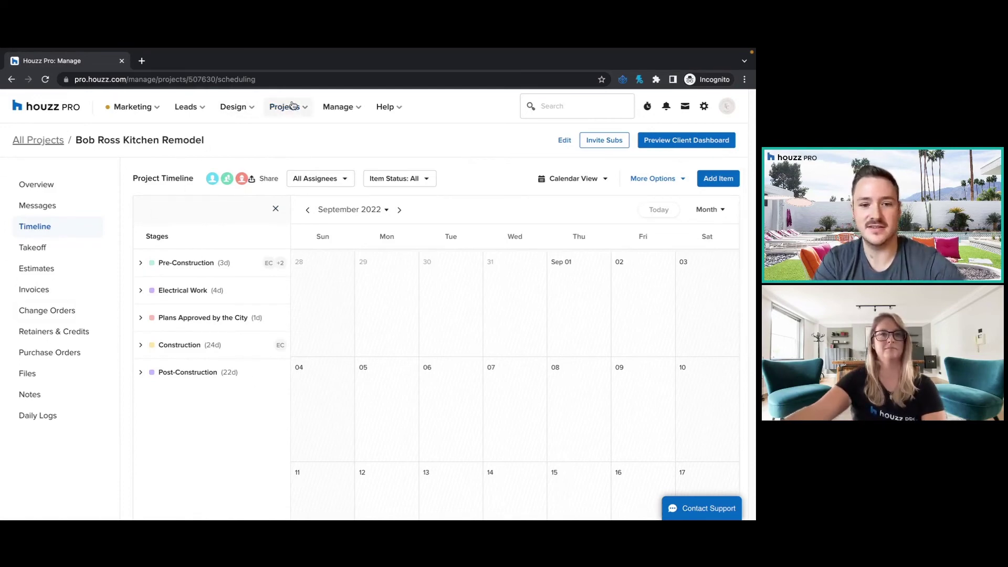
Leave the project timeline and open the Tasks list covering all projects.
mouse_move(343, 109)
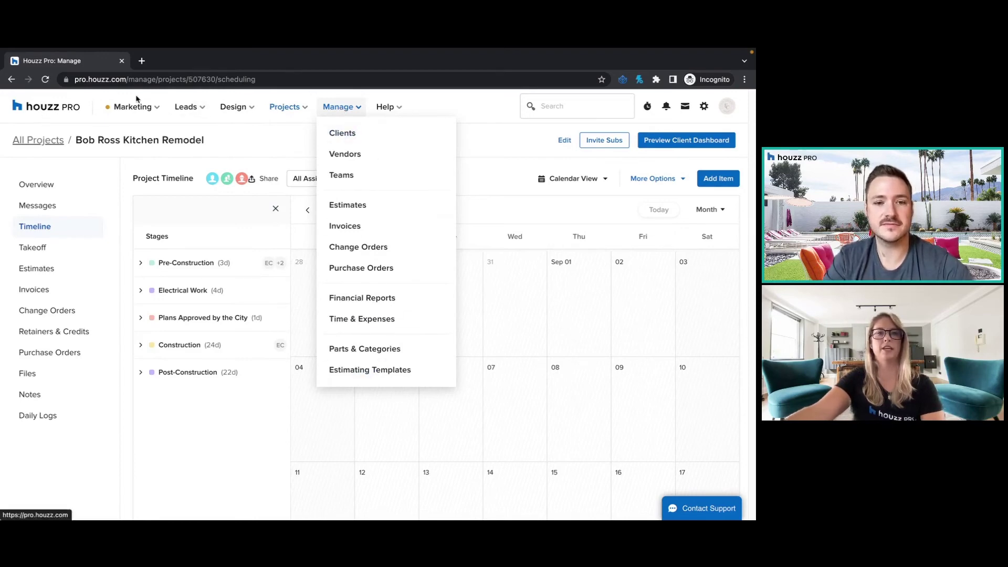
mouse_move(289, 109)
left_click(297, 132)
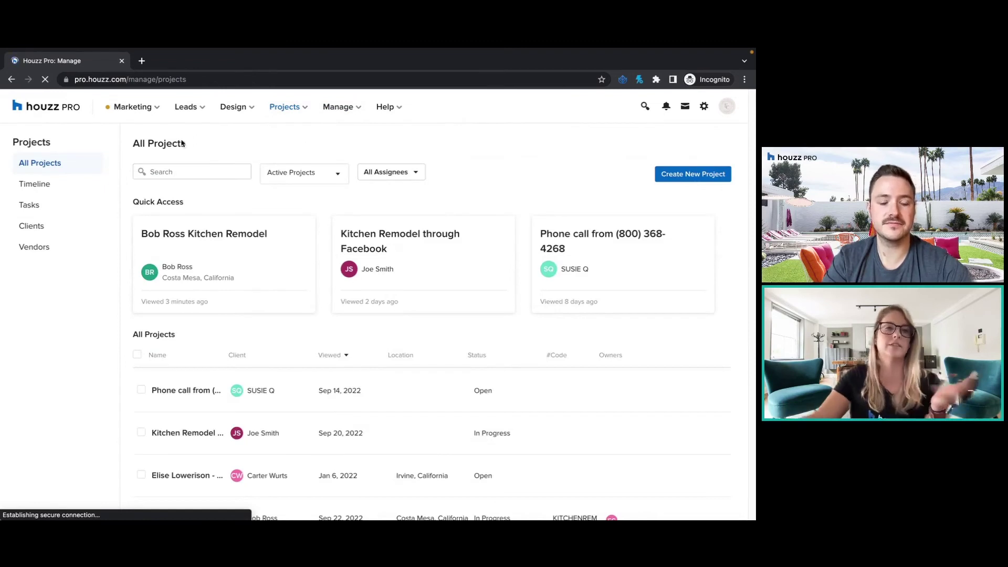
left_click(58, 208)
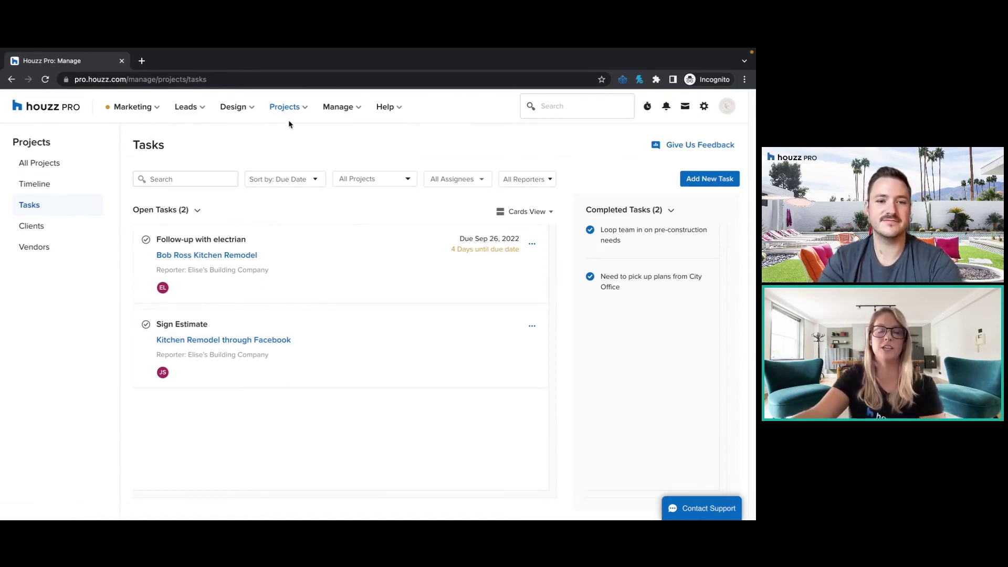
Open the Payments report from the financial reports and review its received, invoiced and liability totals.
left_click(338, 109)
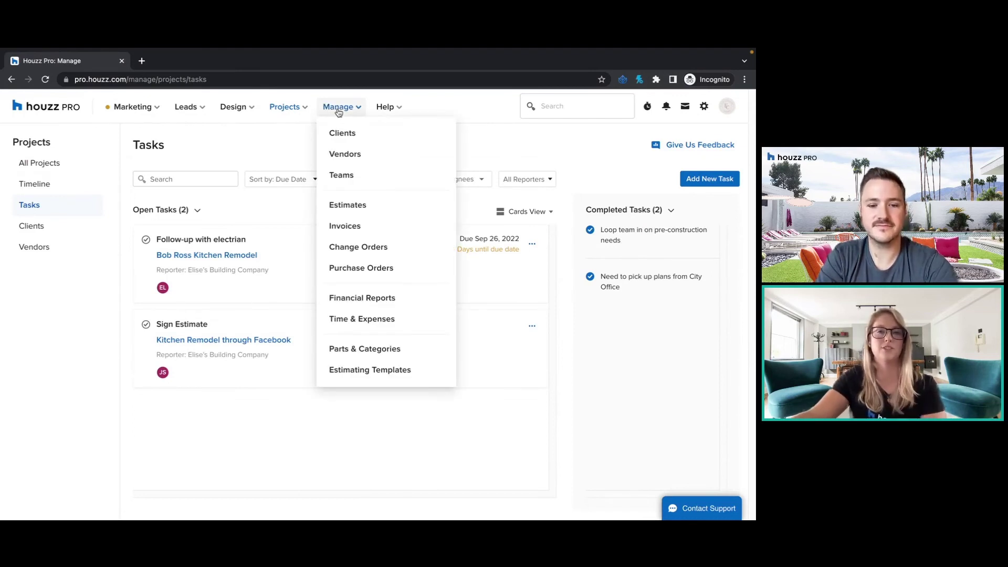
left_click(372, 300)
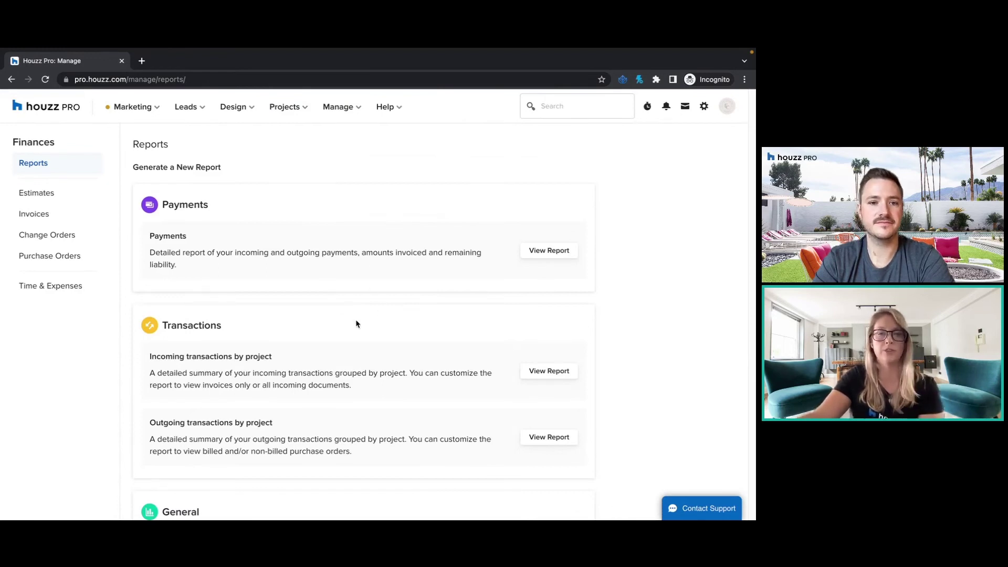
left_click(538, 256)
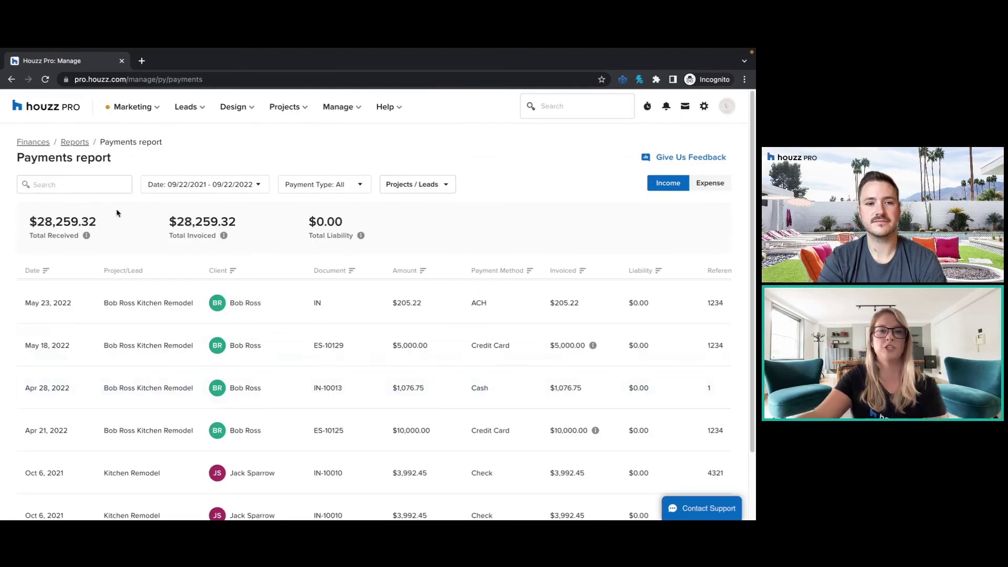
left_click_drag(29, 222, 389, 226)
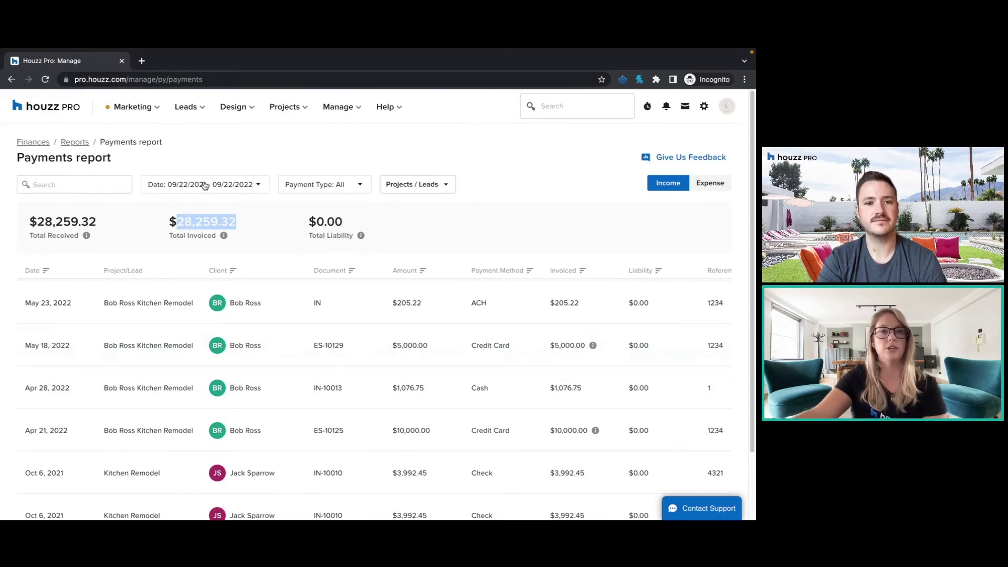
Examine the Payments report's date range, payment type and projects/leads filter options without changing them.
left_click(223, 187)
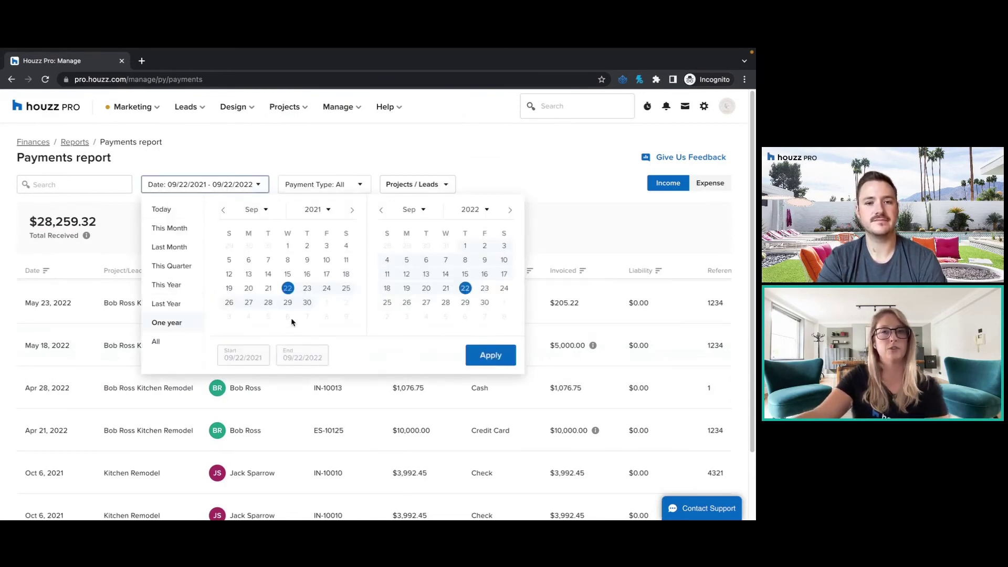
left_click(341, 189)
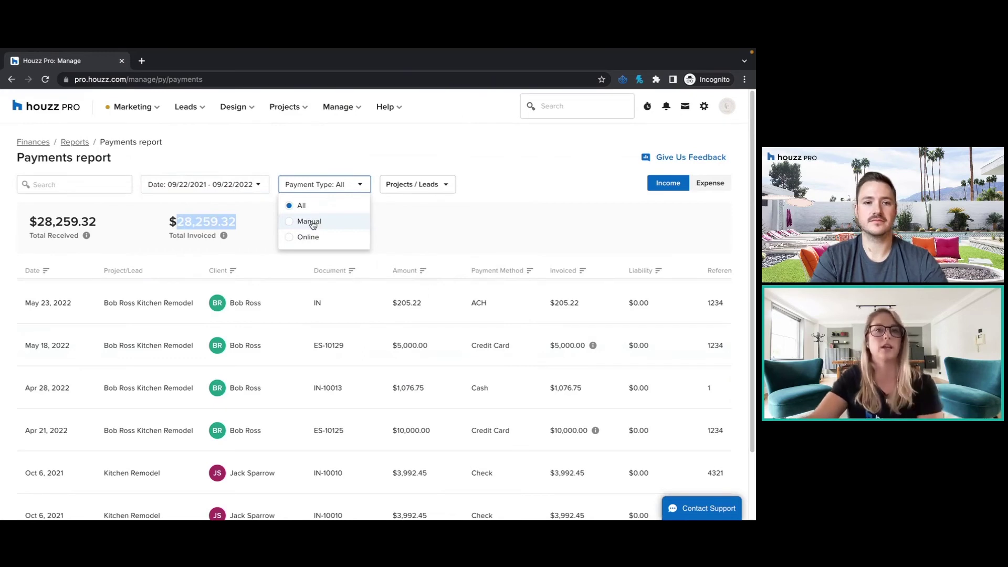
left_click(455, 219)
left_click(433, 187)
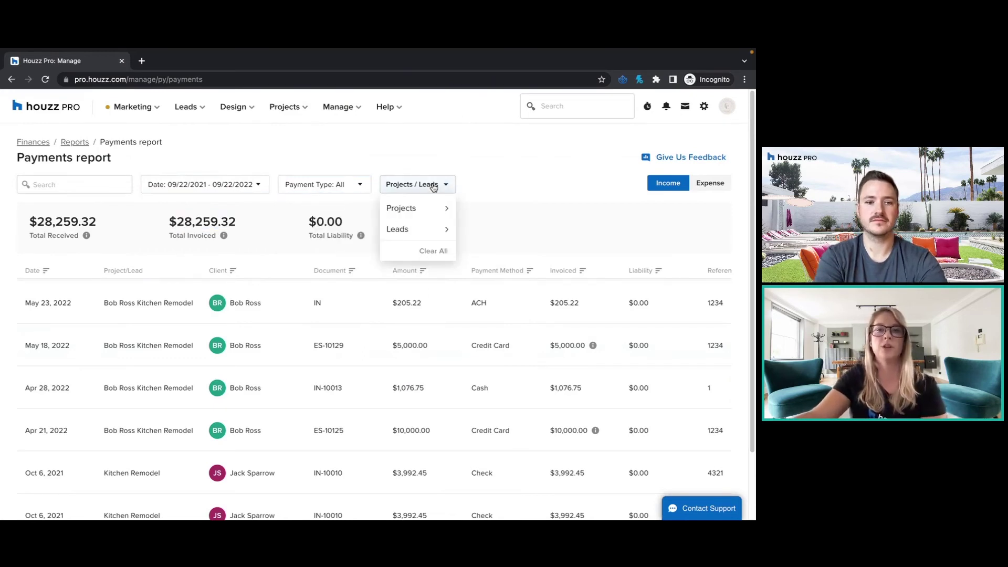
mouse_move(416, 232)
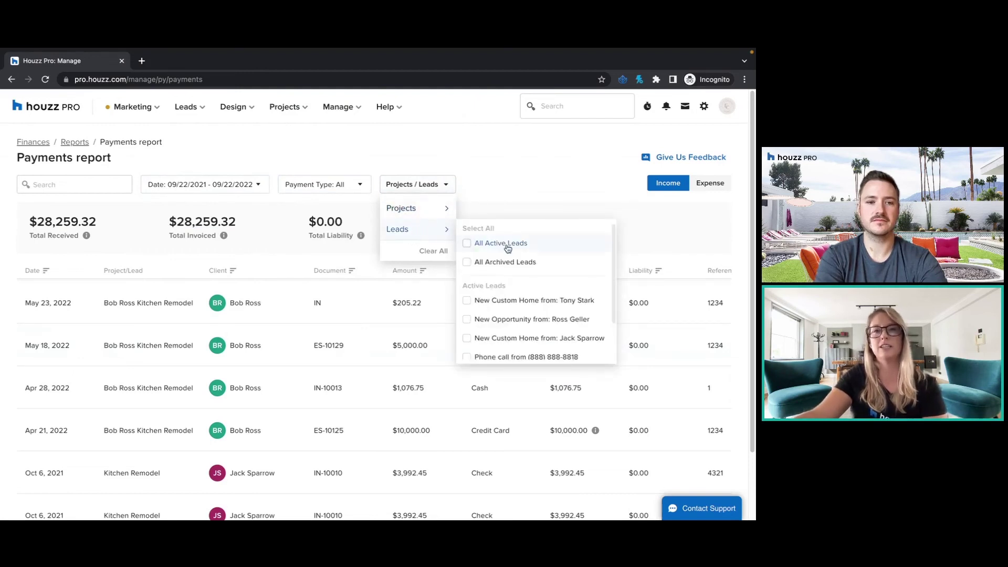
scroll(567, 307, "down", 2)
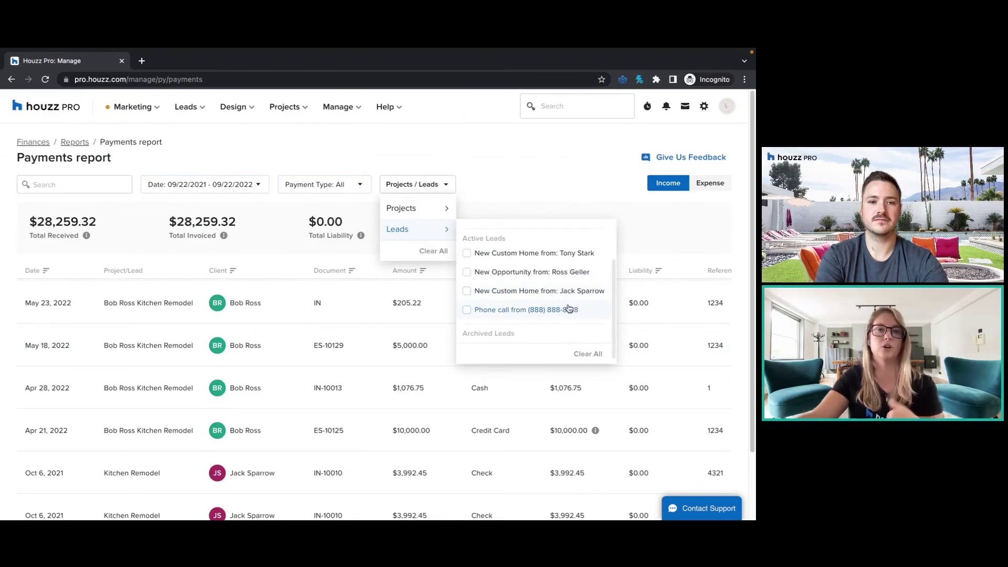
scroll(564, 289, "up", 2)
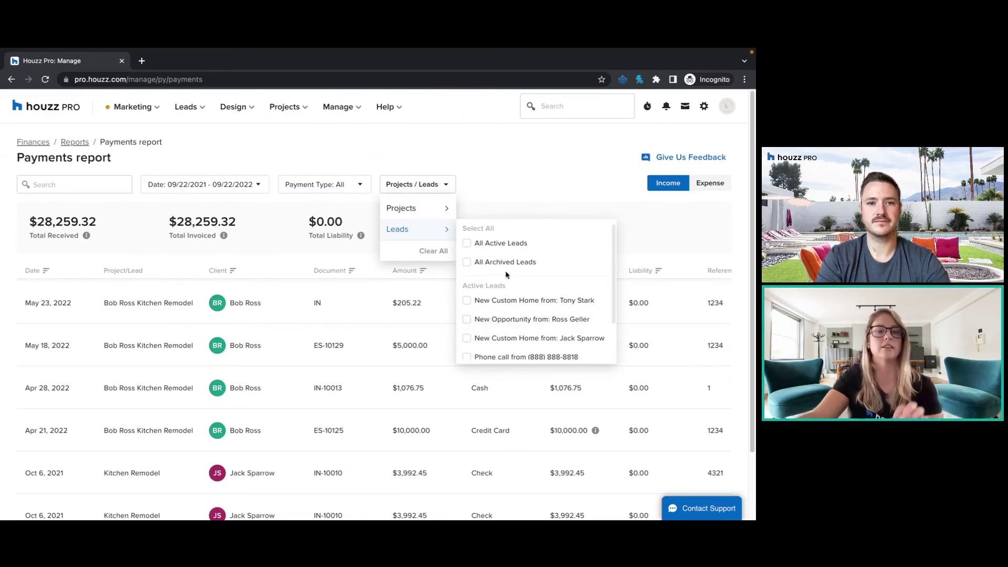
mouse_move(405, 210)
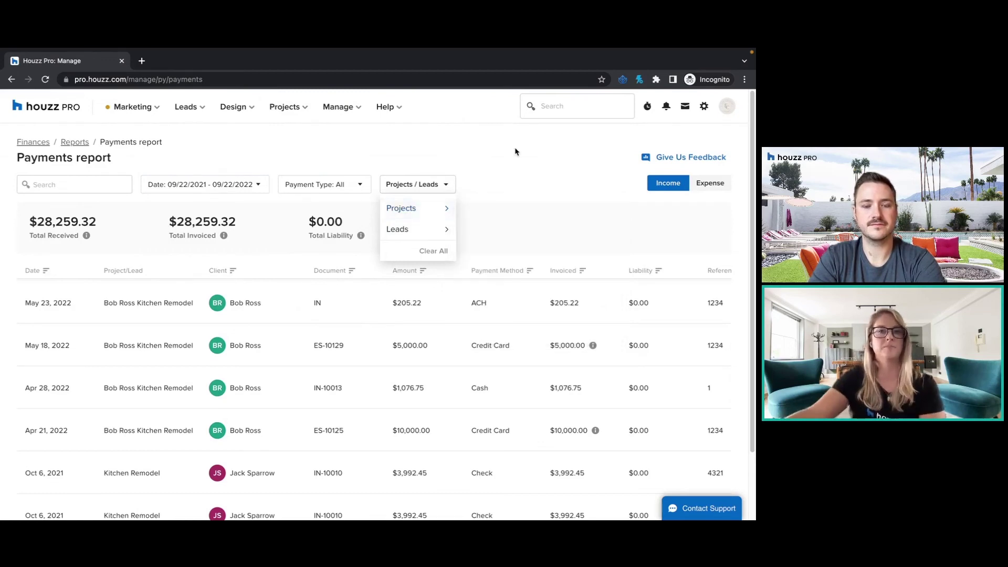
Show the Payments report's Expense view, return to Income and look over the listed payments.
left_click(712, 188)
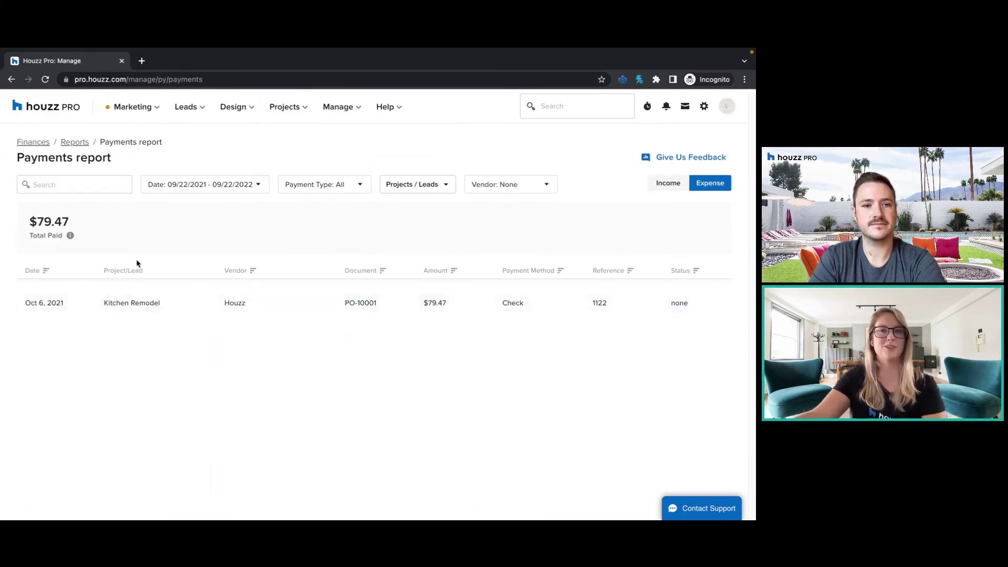
left_click(658, 184)
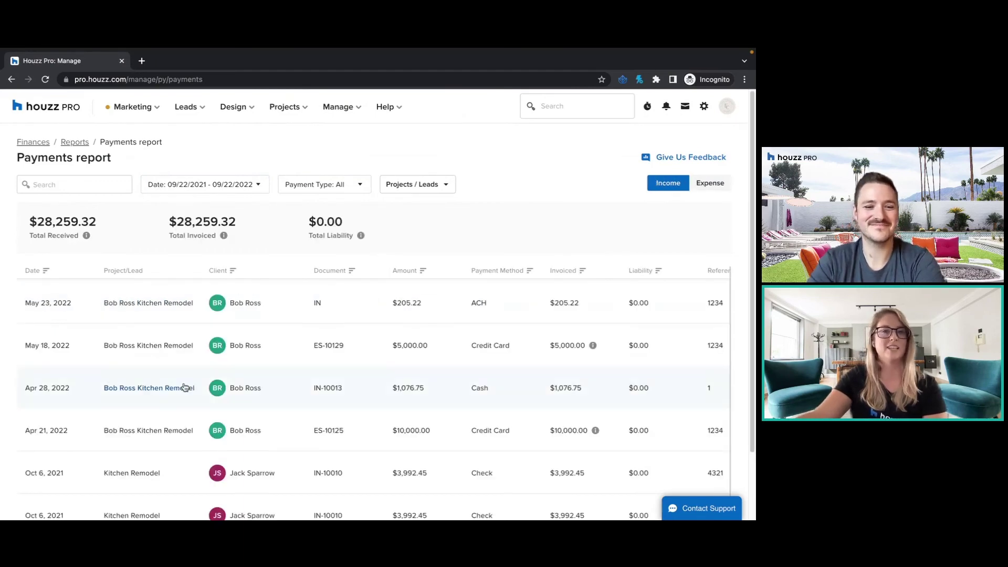
scroll(409, 356, "down", 2)
scroll(339, 365, "up", 2)
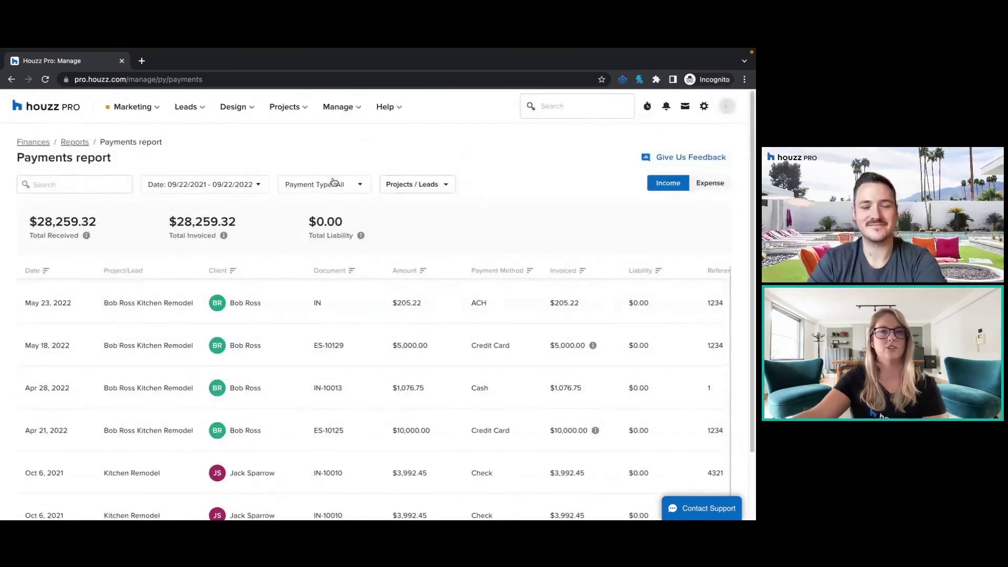
Filter the Payments report to the Bob Ross Kitchen Remodel project.
left_click(424, 184)
left_click(419, 226)
left_click(419, 208)
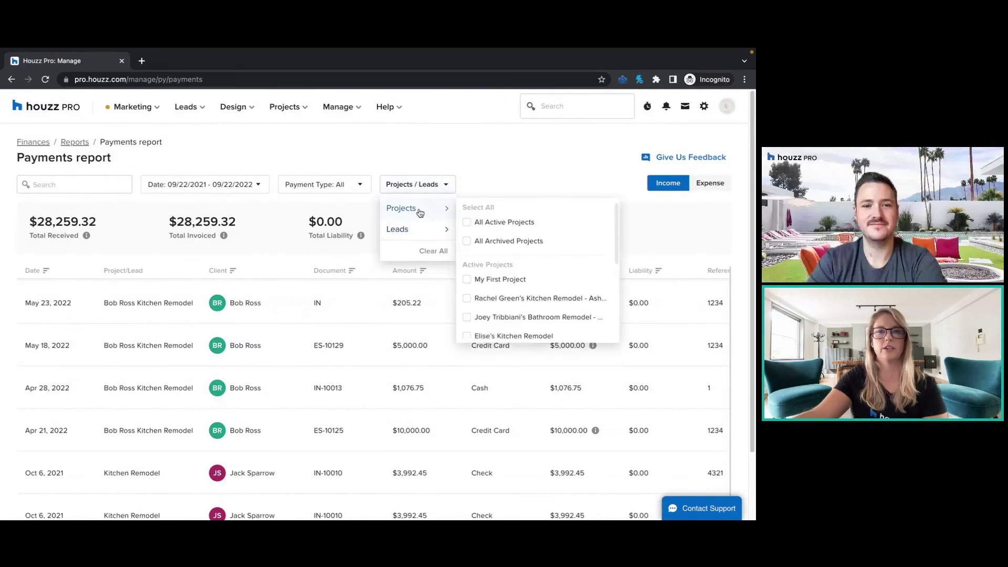
scroll(525, 294, "down", 3)
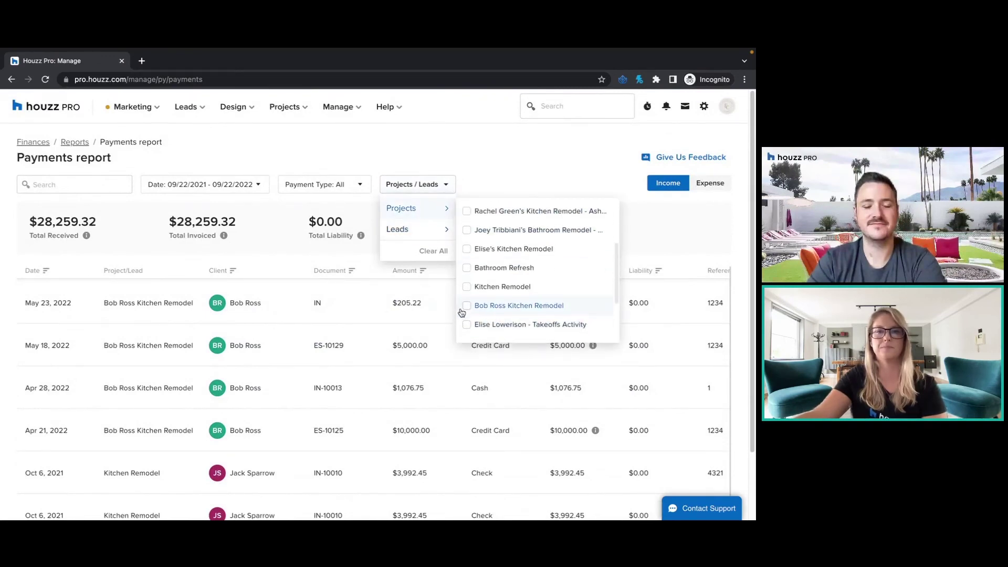
left_click(467, 306)
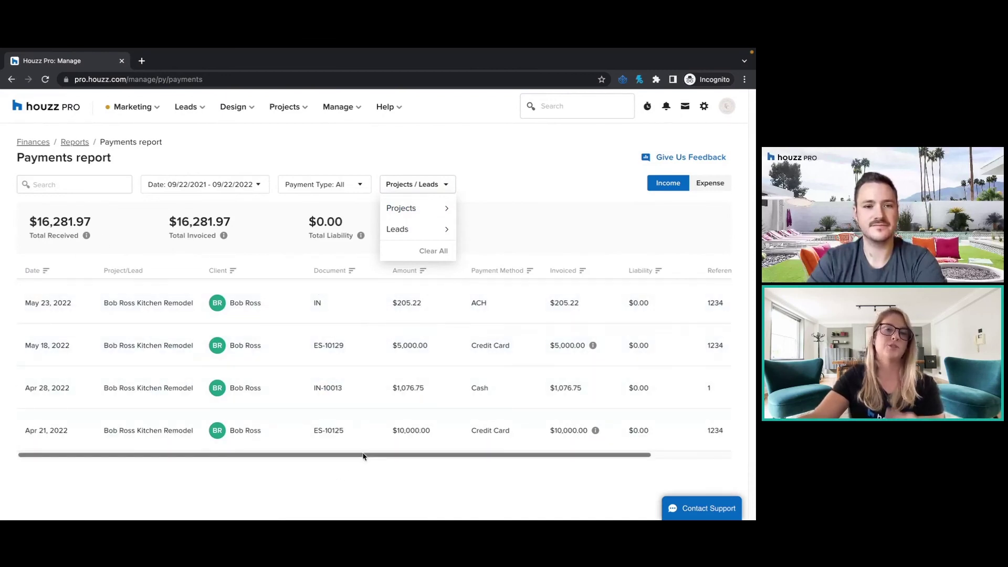
left_click(568, 228)
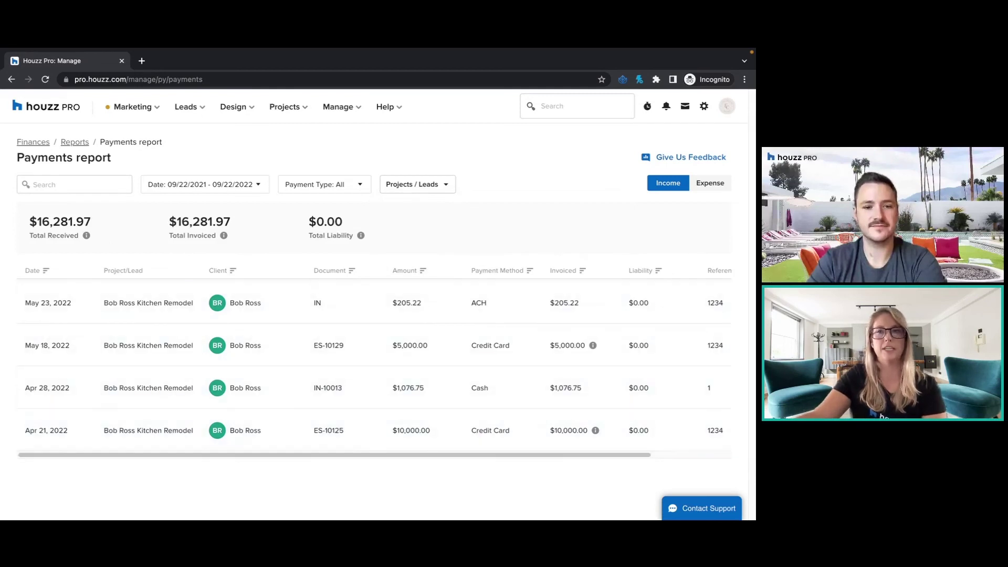
Return to the financial reports list and review the descriptions of the incoming and outgoing transactions reports.
left_click(75, 143)
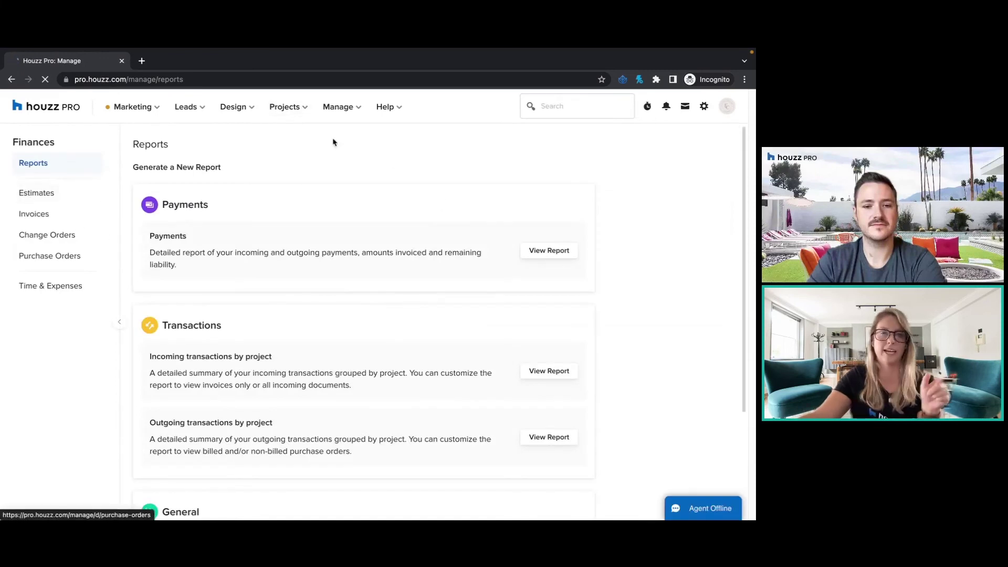
scroll(635, 273, "down", 2)
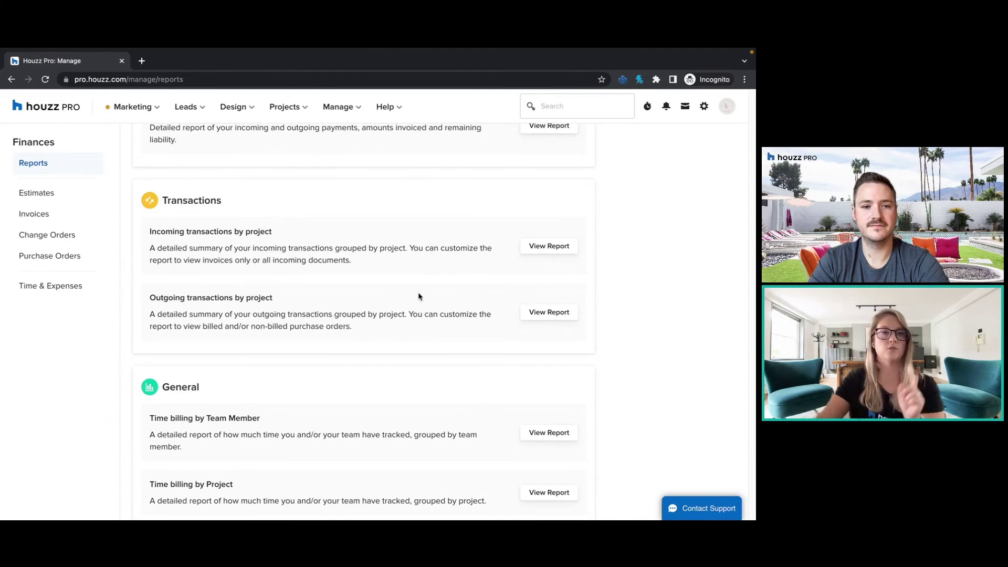
left_click_drag(387, 326, 267, 326)
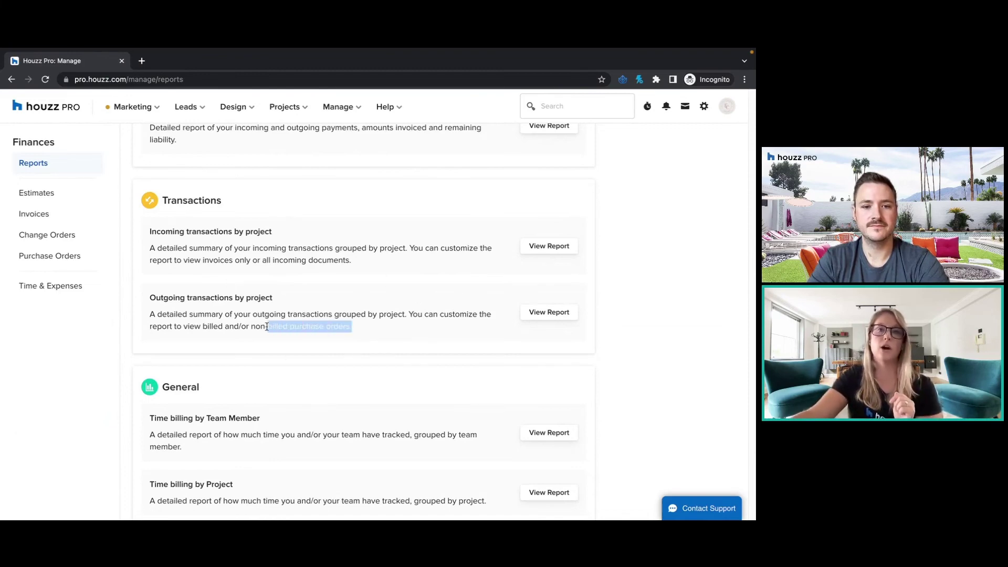
left_click(379, 330)
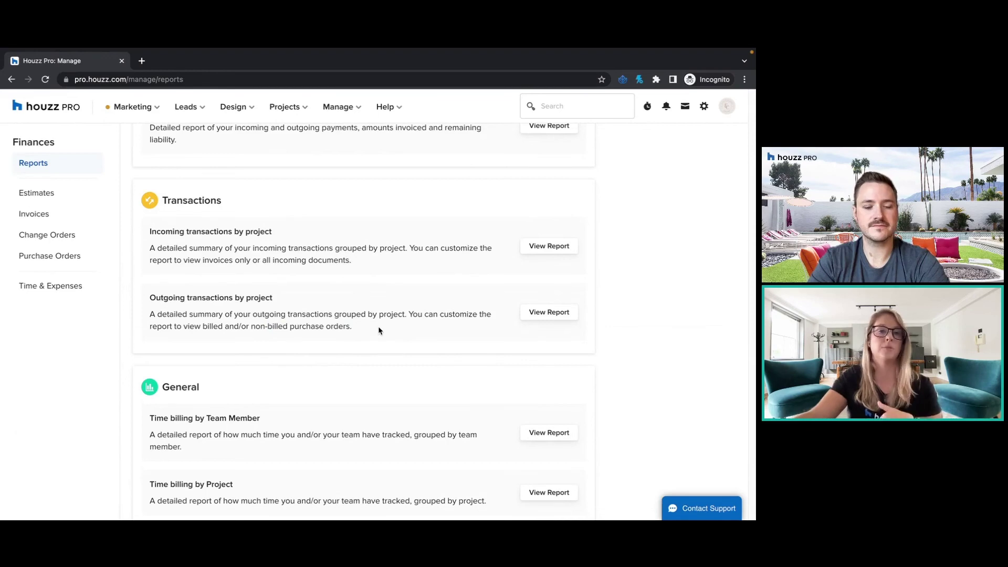
Open the Incoming transactions by project report and filter it to the Bob Ross Kitchen Remodel project.
left_click(563, 249)
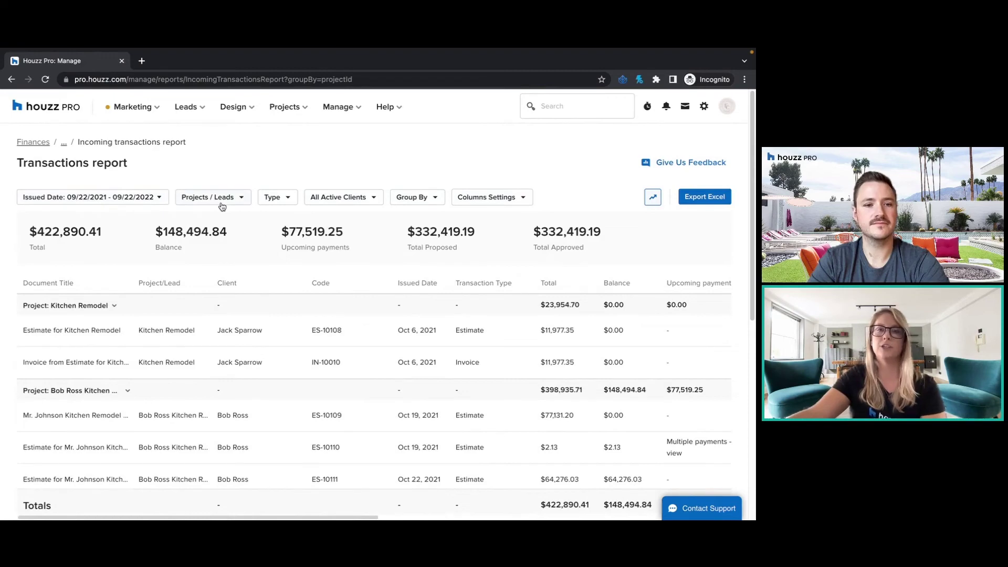
left_click(191, 202)
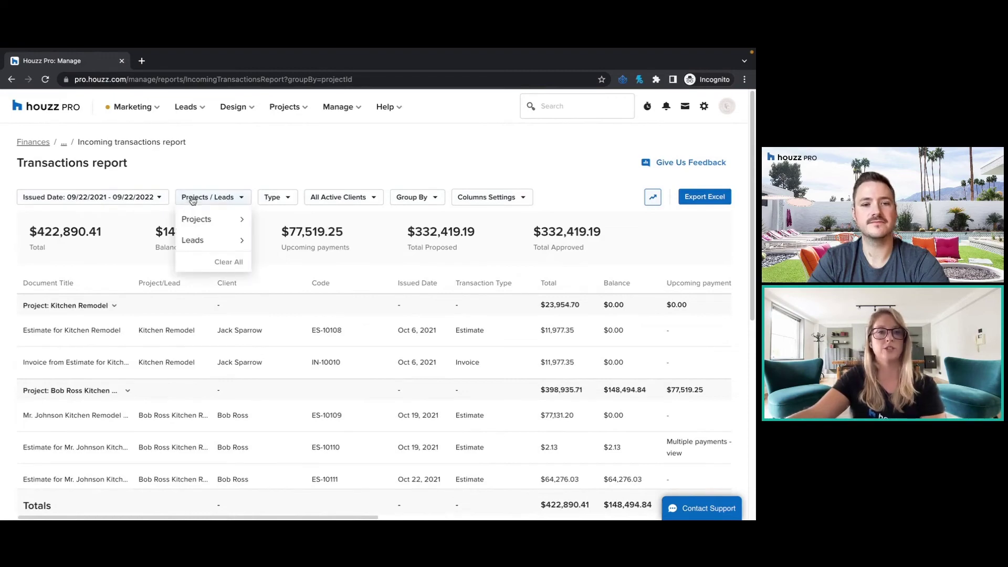
left_click(197, 220)
scroll(318, 284, "down", 2)
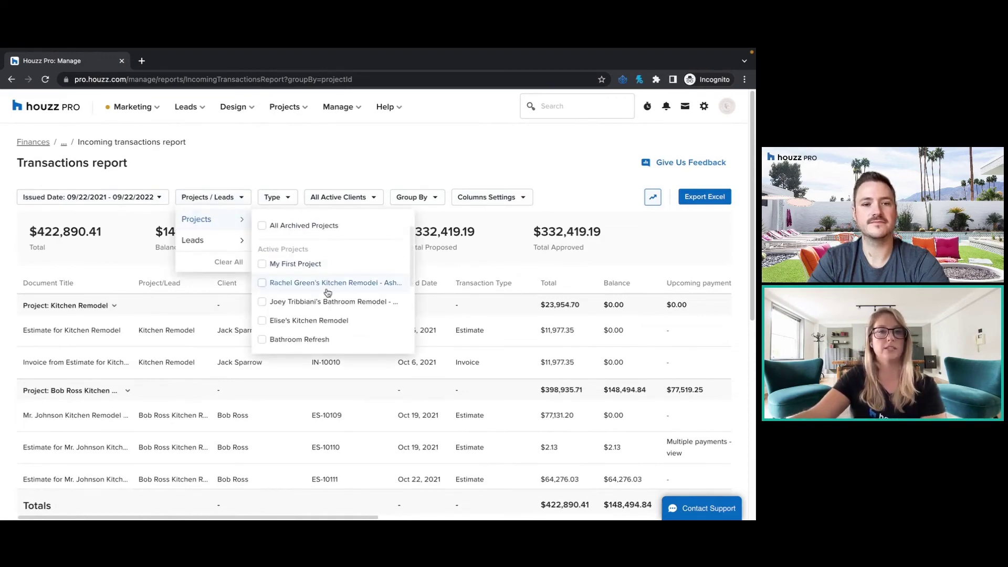
scroll(326, 292, "down", 2)
left_click(262, 292)
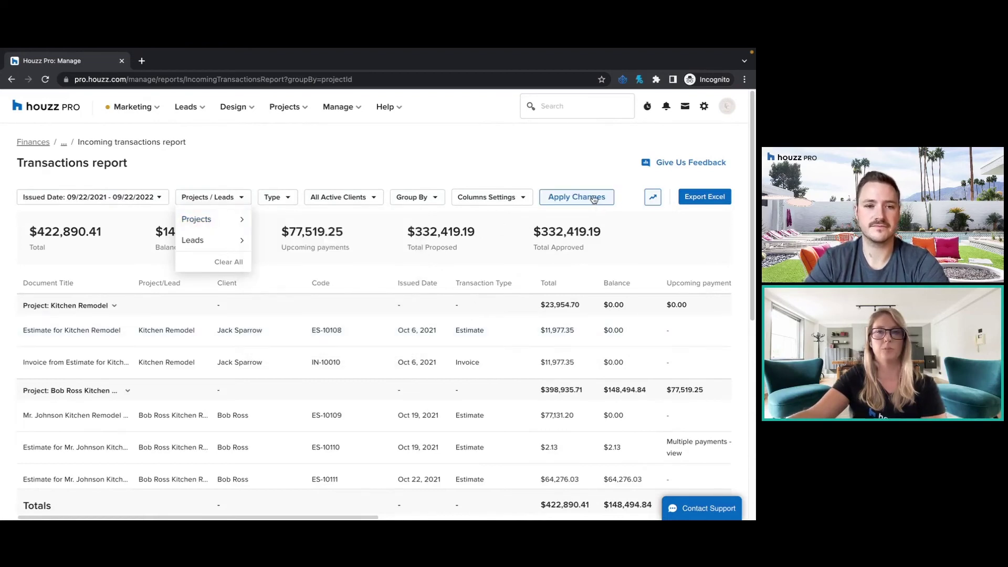
left_click(593, 199)
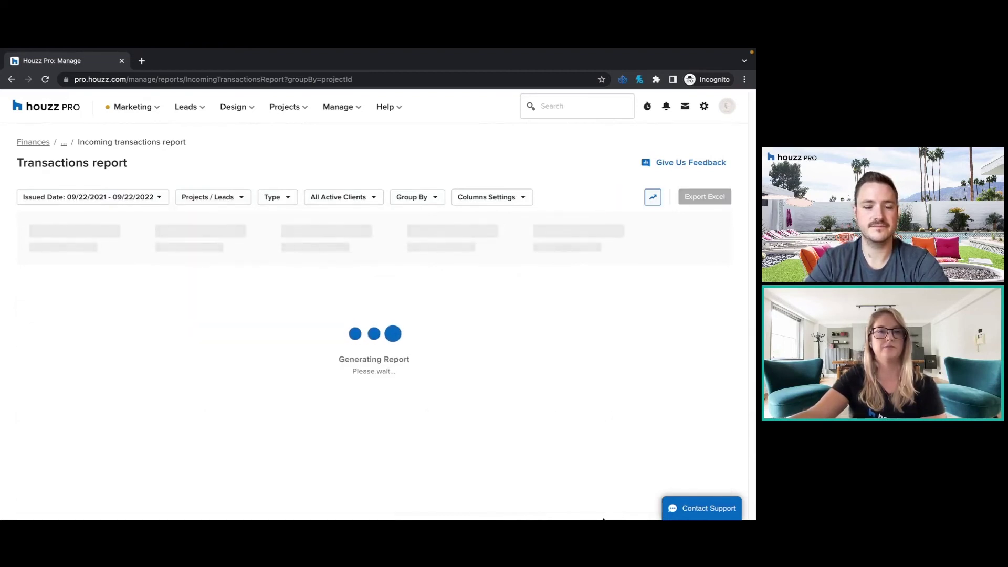
Review the incoming transactions report's type, client and grouping options and its available column settings.
left_click(277, 198)
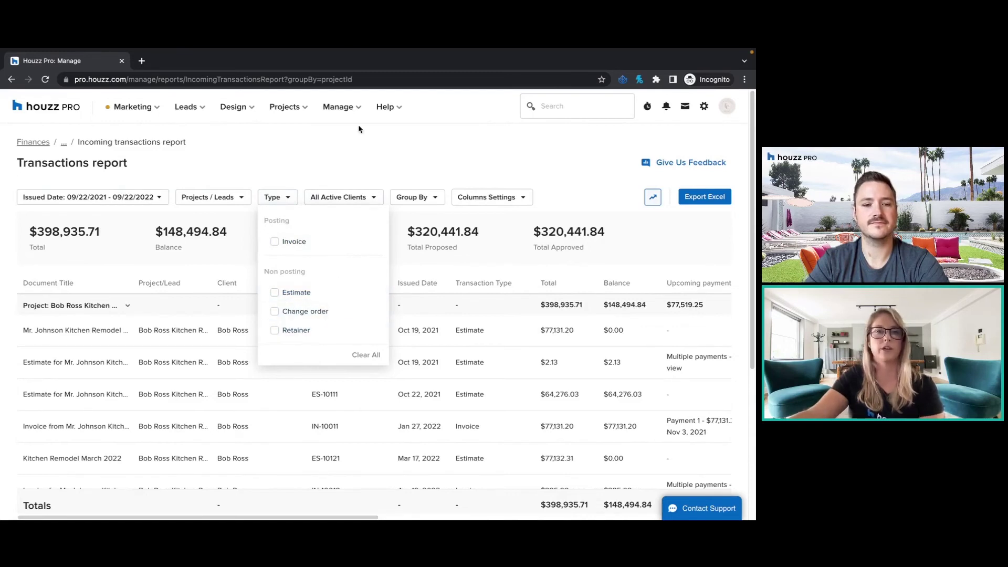
left_click(351, 197)
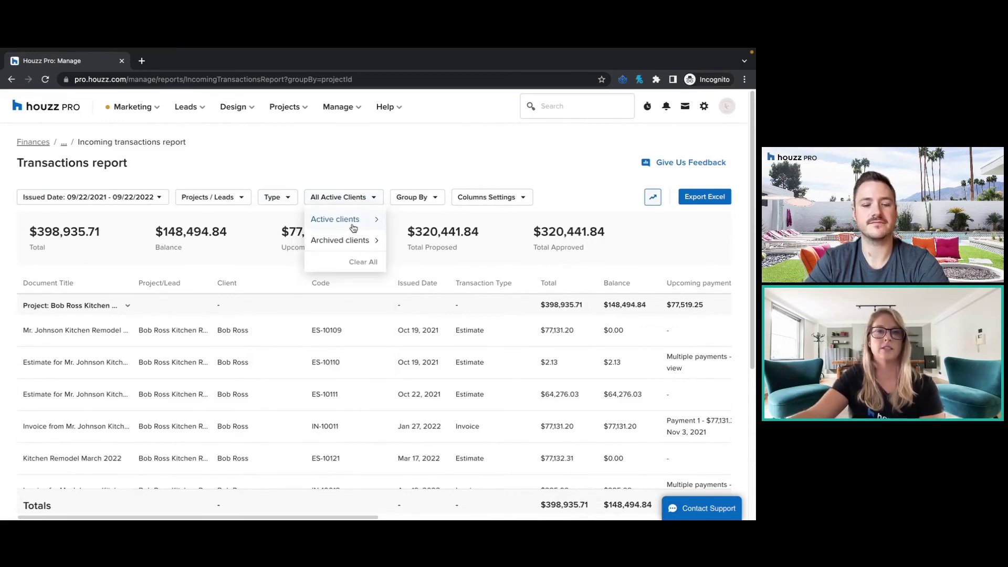
mouse_move(355, 250)
left_click(419, 198)
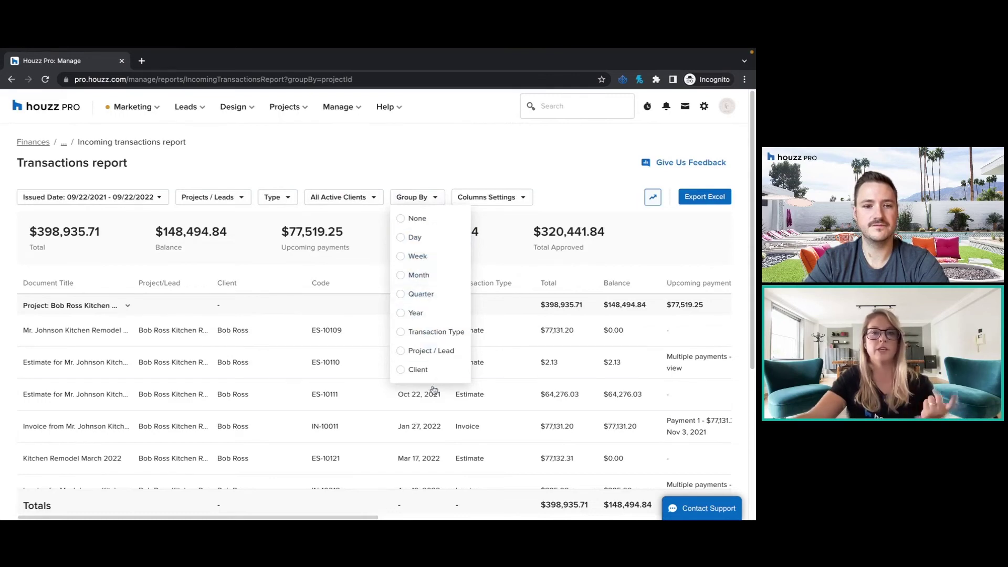
left_click(496, 197)
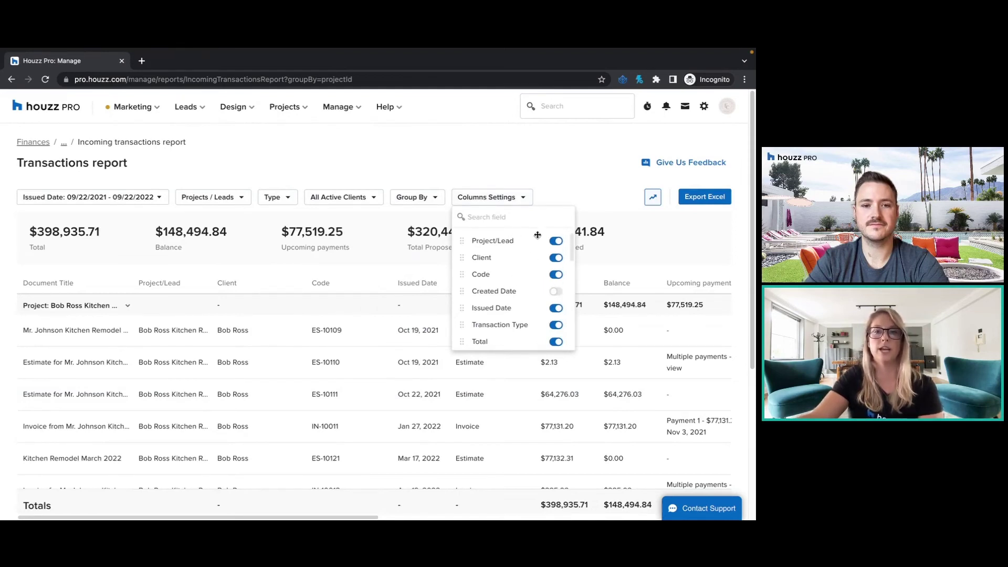
scroll(519, 310, "down", 3)
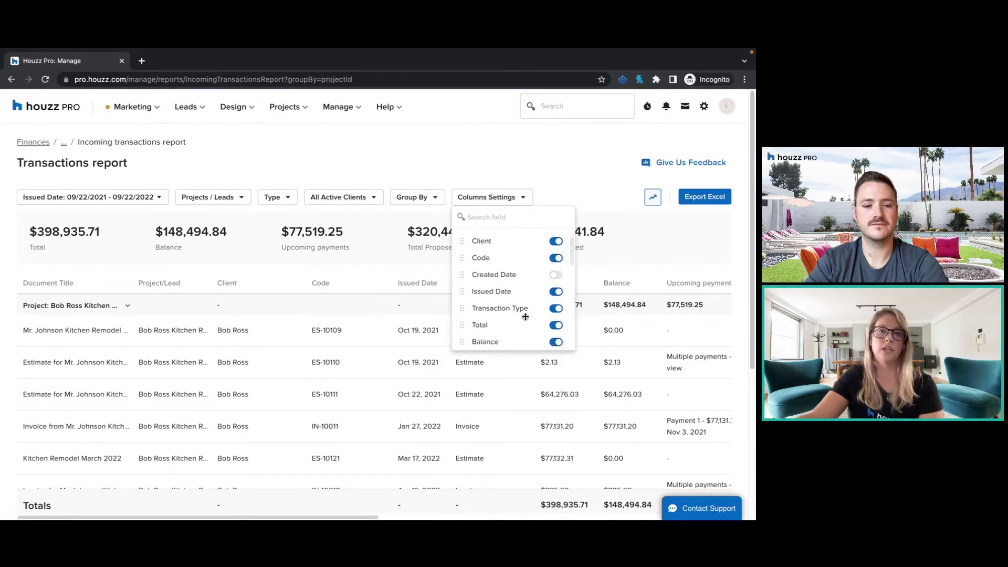
scroll(537, 278, "down", 2)
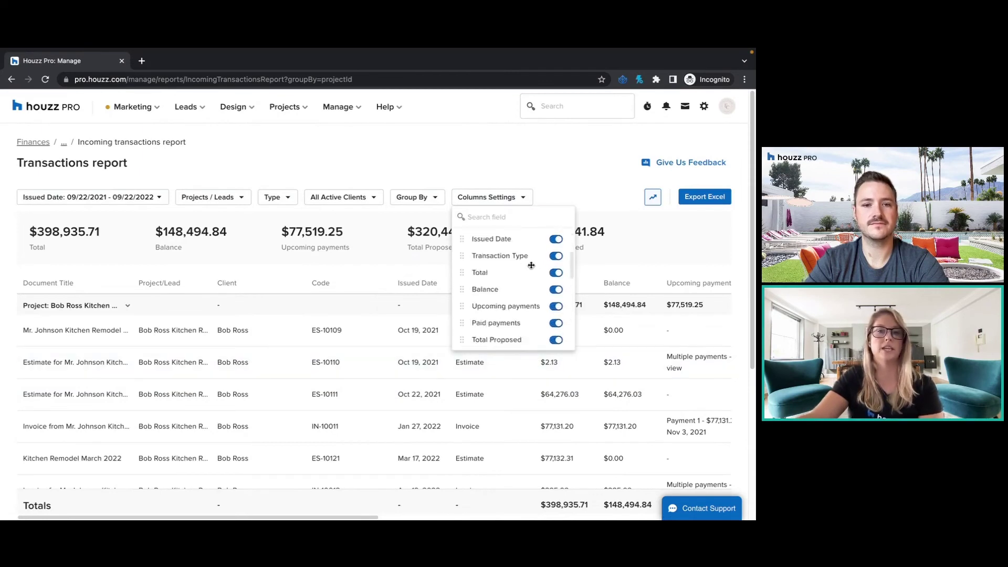
scroll(546, 298, "up", 5)
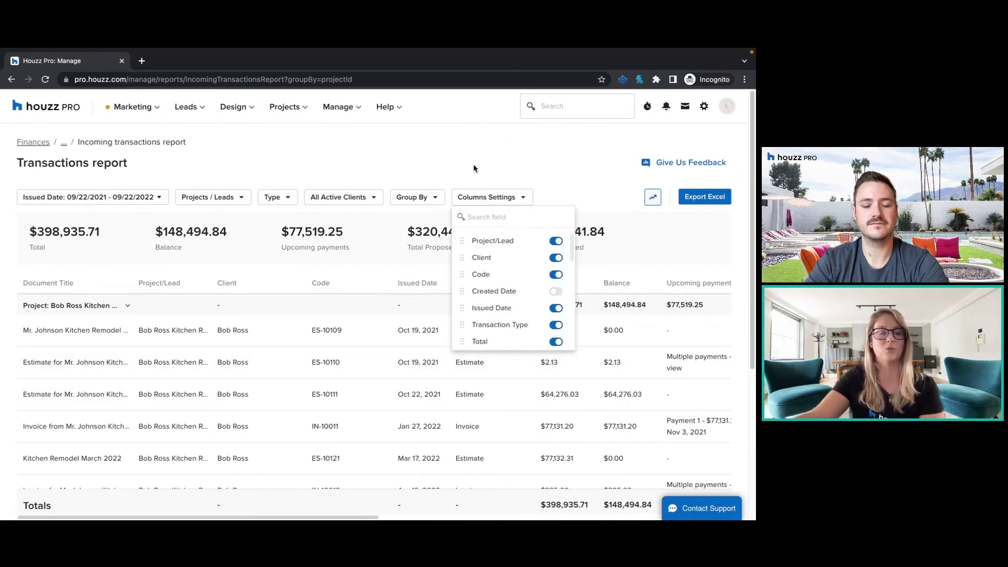
left_click(566, 178)
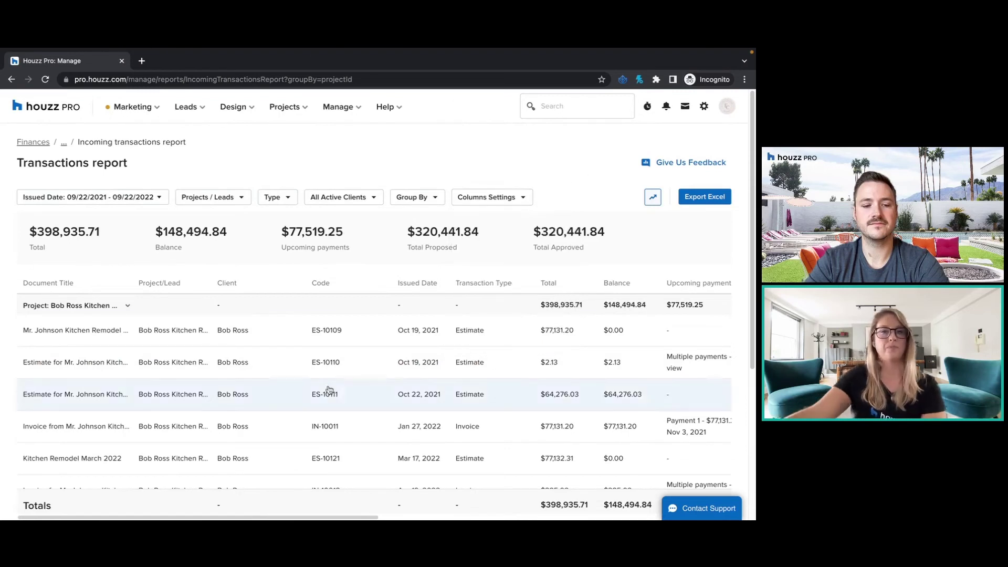
Export the incoming transactions report to Excel and look over the listed project documents.
left_click(690, 197)
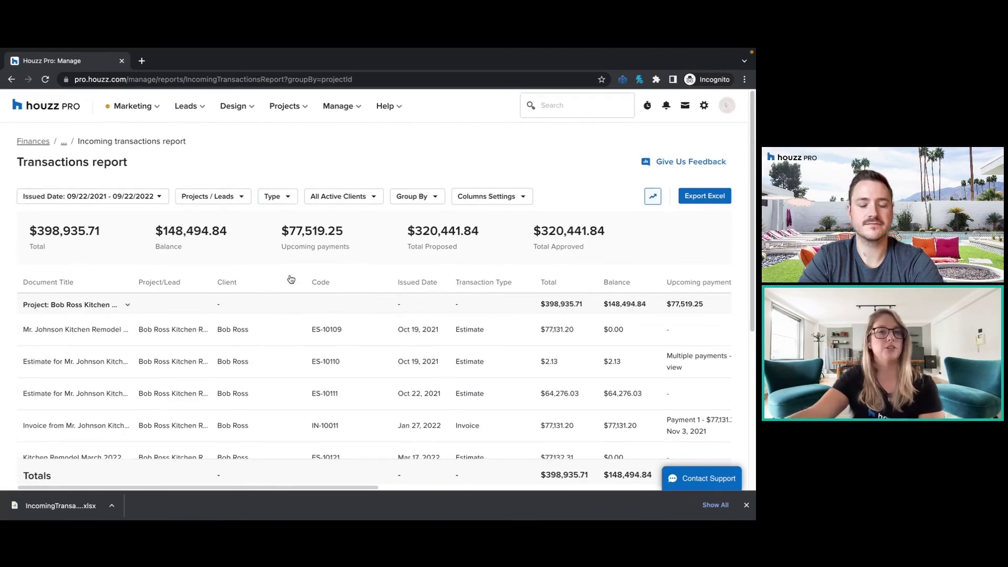
scroll(476, 308, "down", 1)
scroll(470, 301, "down", 3)
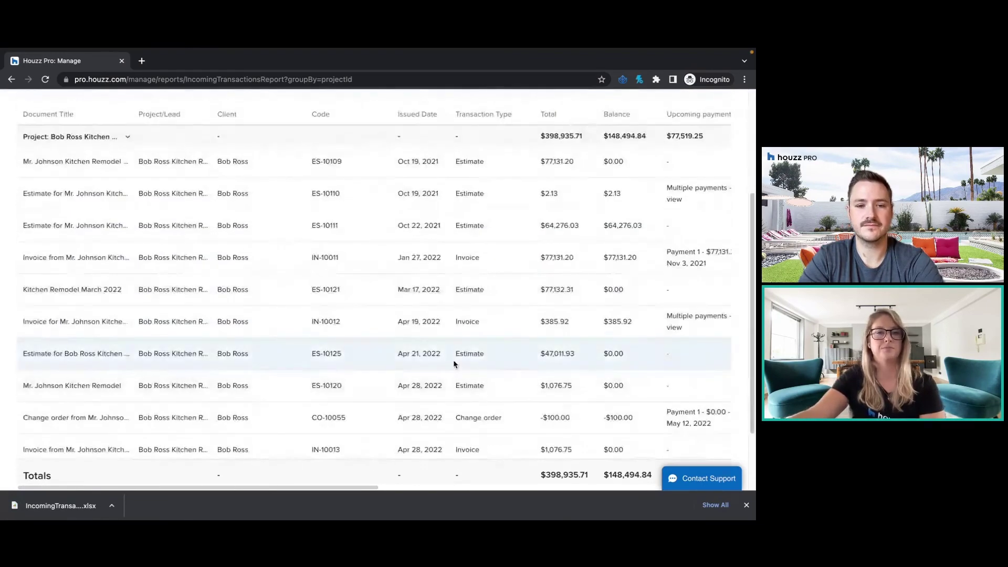
scroll(453, 302, "up", 4)
Return to the financial reports list and open the Outgoing transactions by project report.
left_click(63, 146)
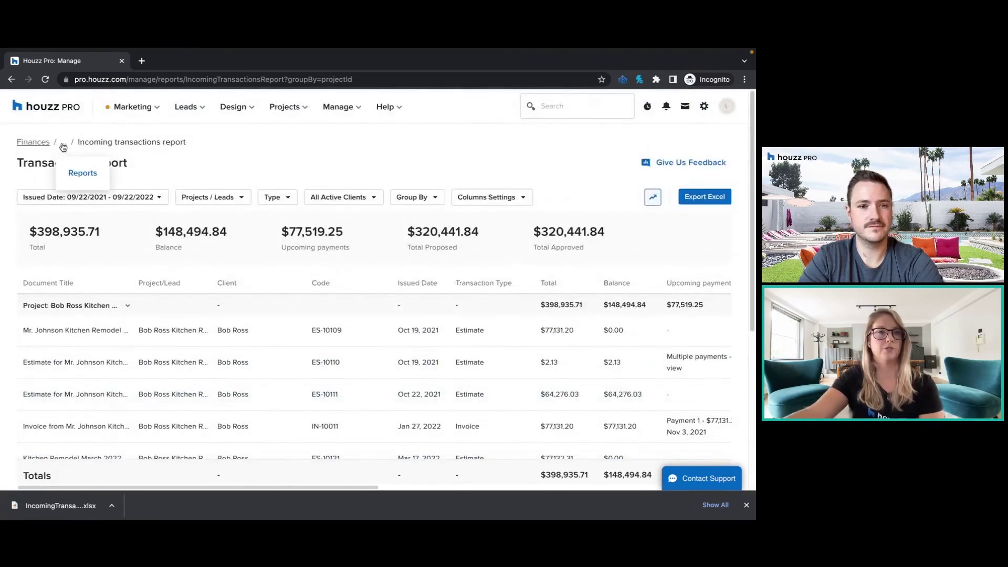
mouse_move(64, 149)
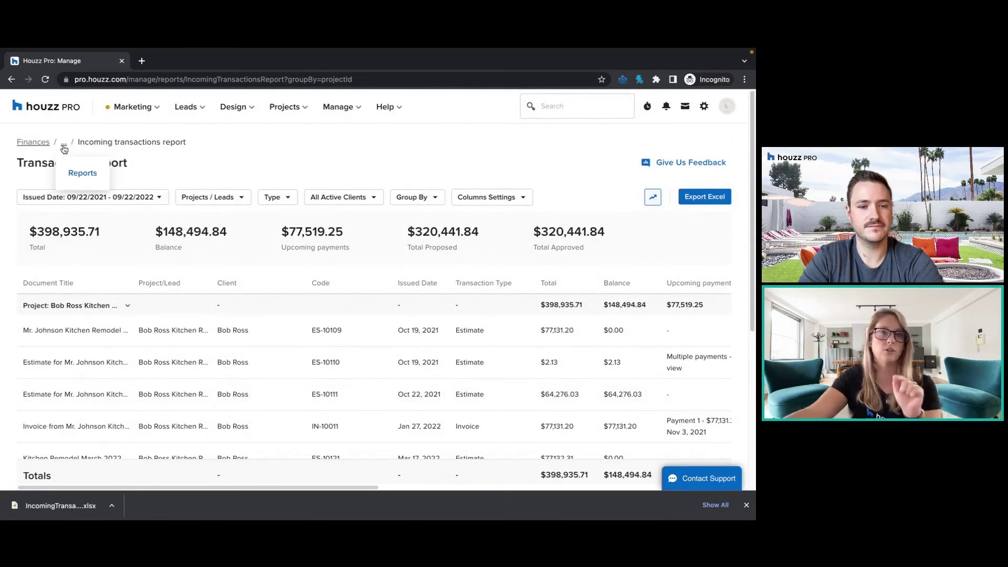
left_click(79, 174)
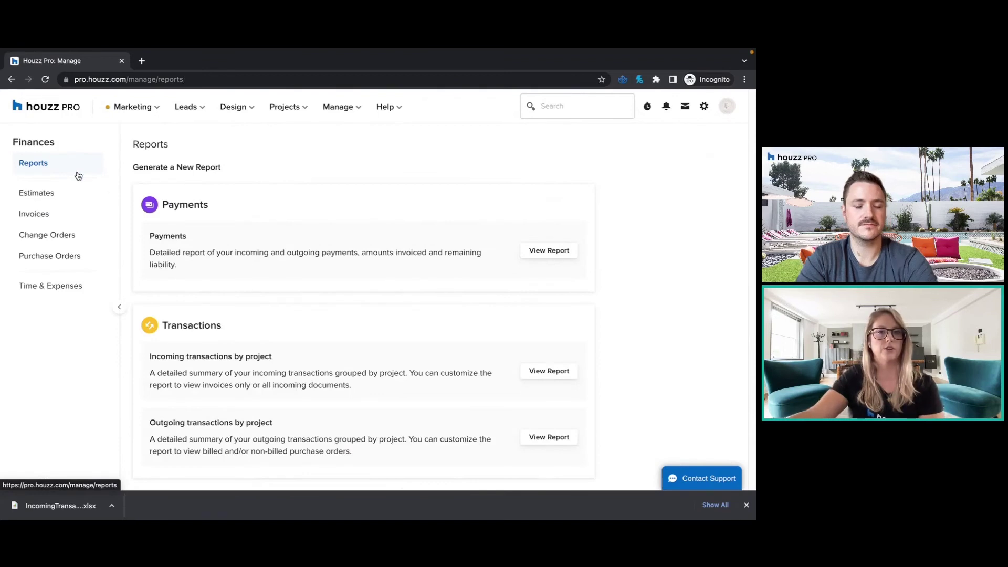
left_click(548, 440)
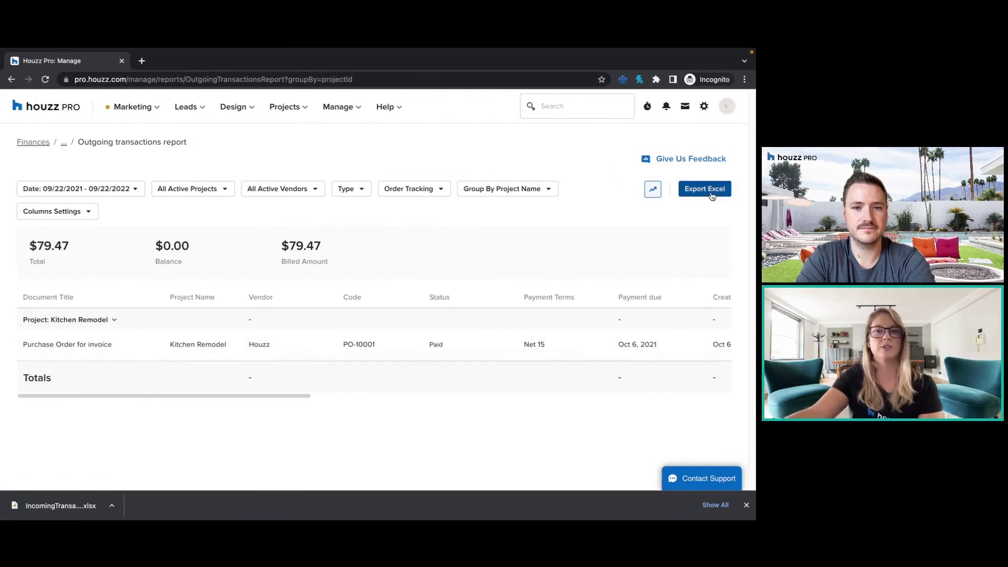
Hide the totals summary in the outgoing transactions report and examine its columns through Document Owner.
left_click(654, 190)
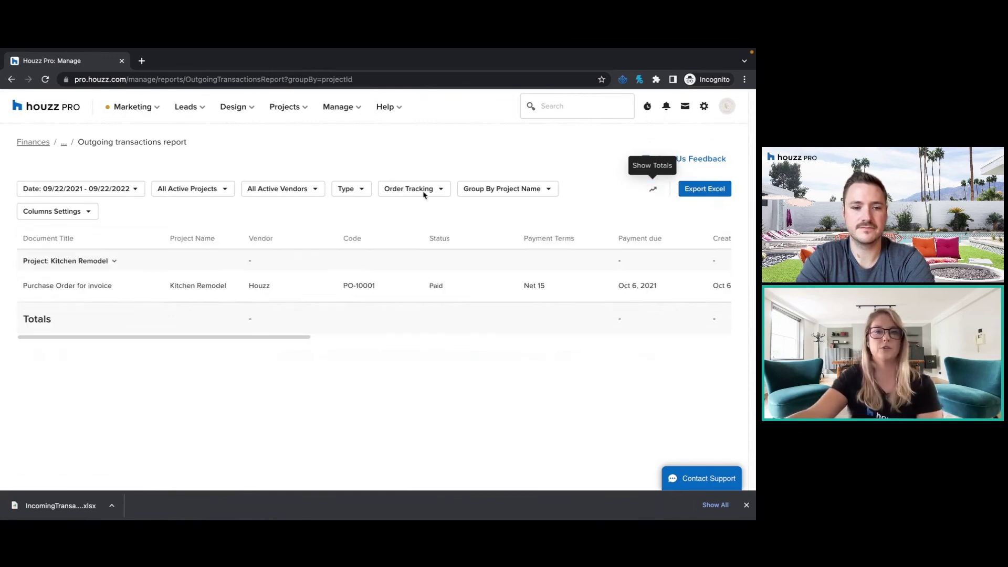
left_click_drag(266, 337, 680, 351)
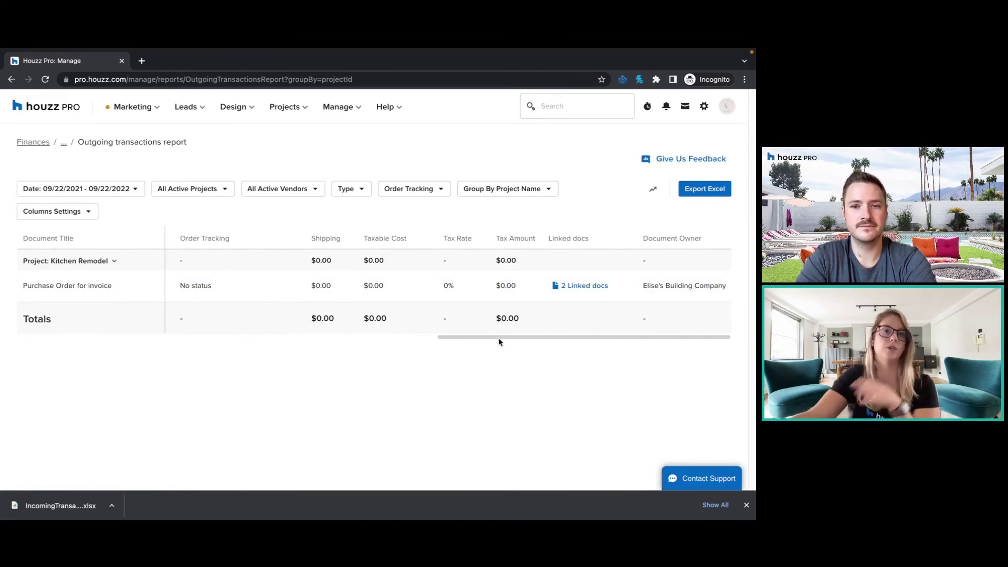
left_click_drag(488, 339, 95, 338)
Return to the financial reports list and open the Time billing by Team Member report.
left_click(64, 145)
left_click(65, 147)
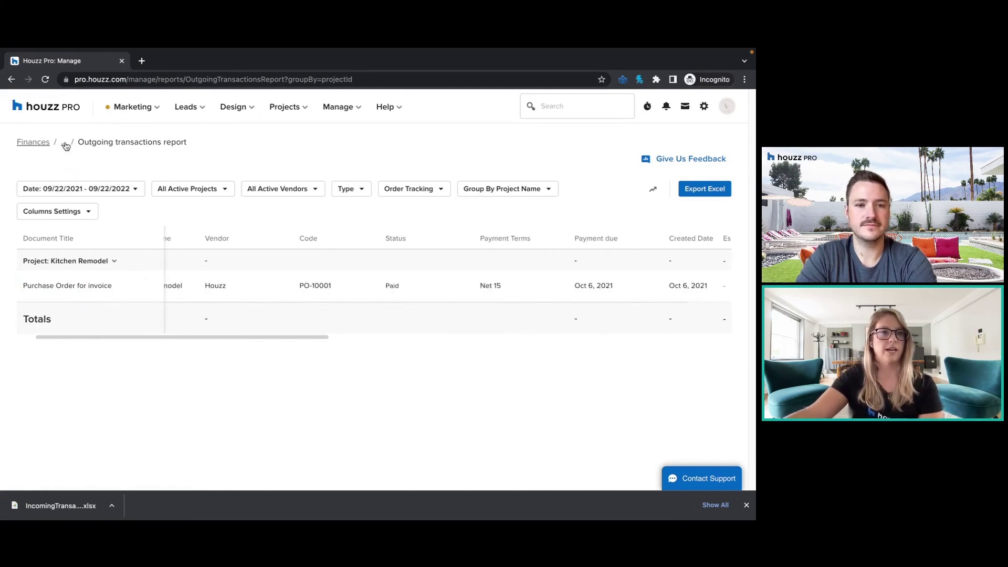
left_click(65, 146)
left_click(80, 172)
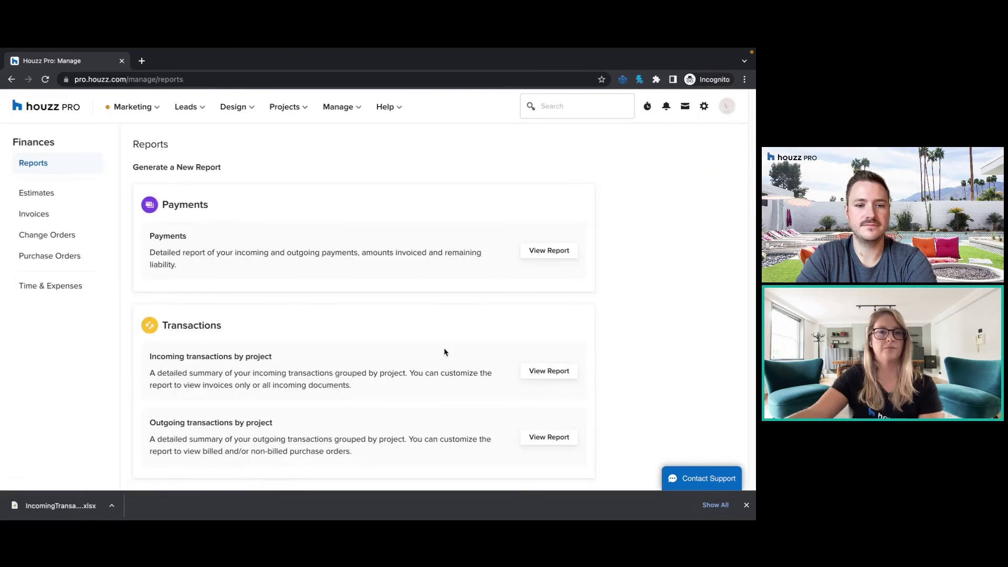
scroll(445, 351, "down", 3)
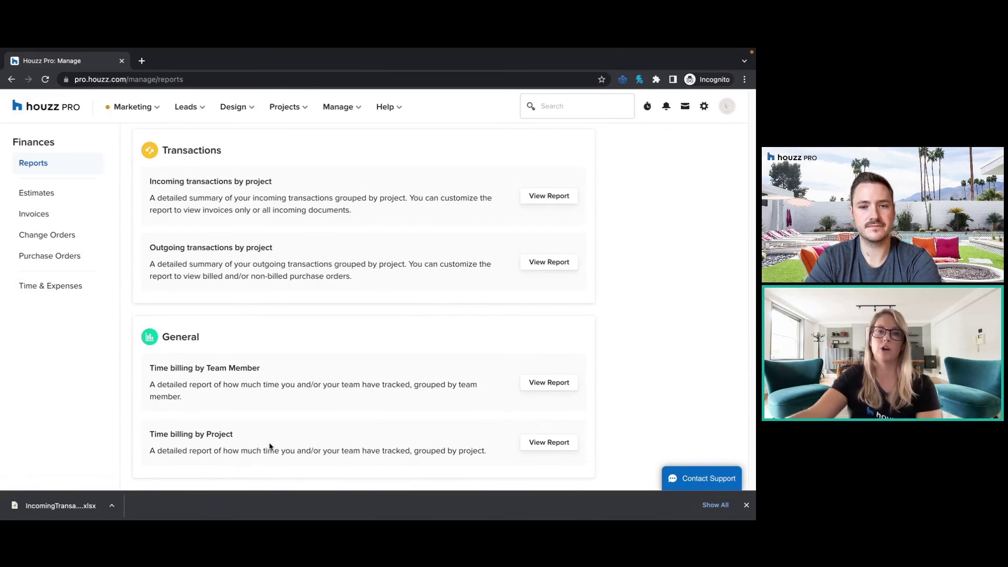
left_click(548, 388)
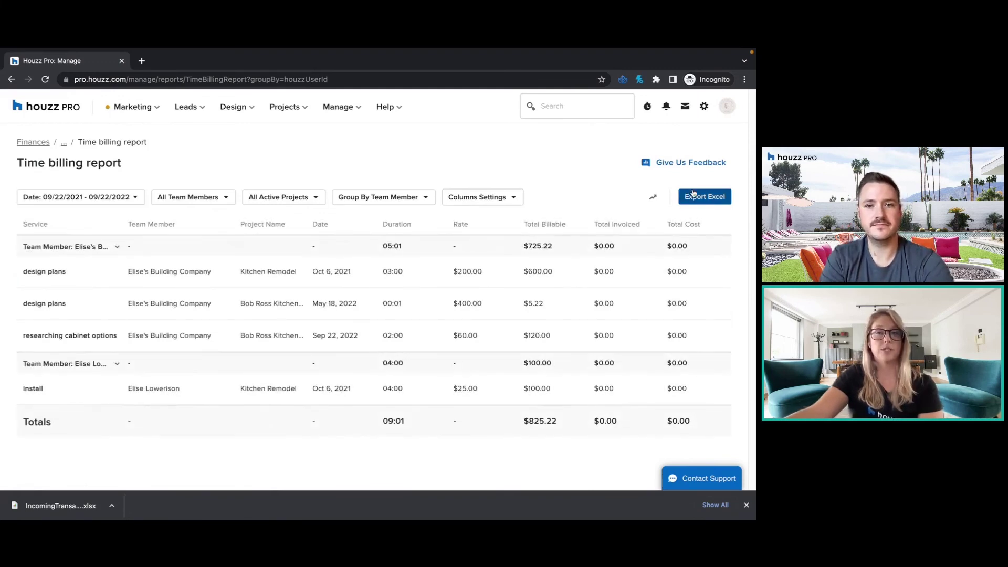
Dismiss the browser's download bar and show the totals summary in the time billing report.
left_click(64, 145)
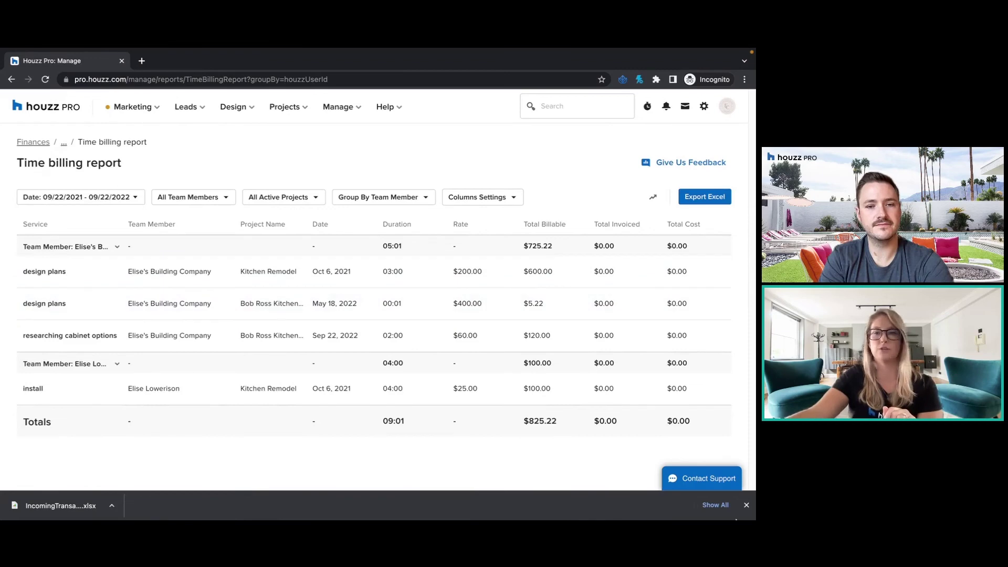
left_click(744, 503)
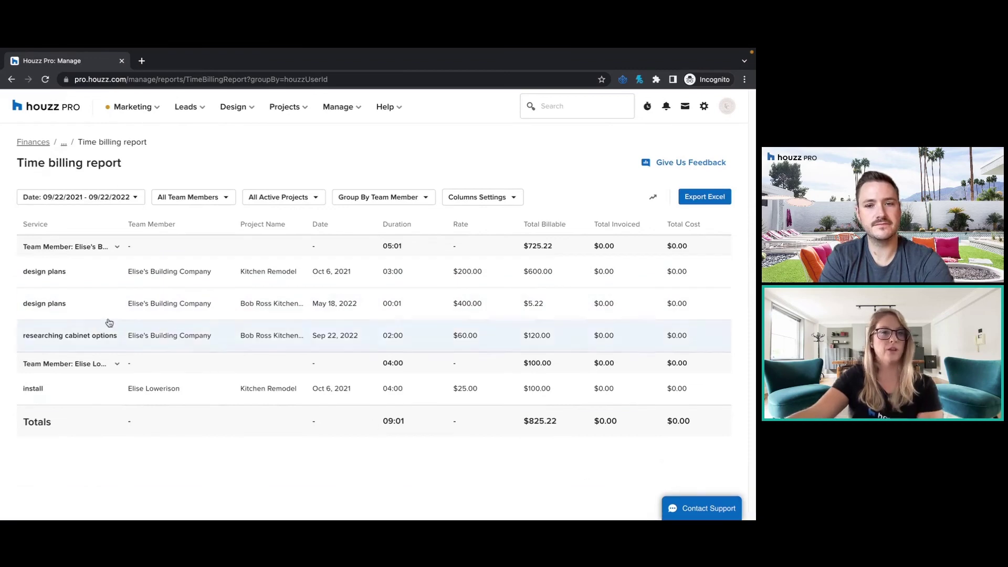
left_click(652, 196)
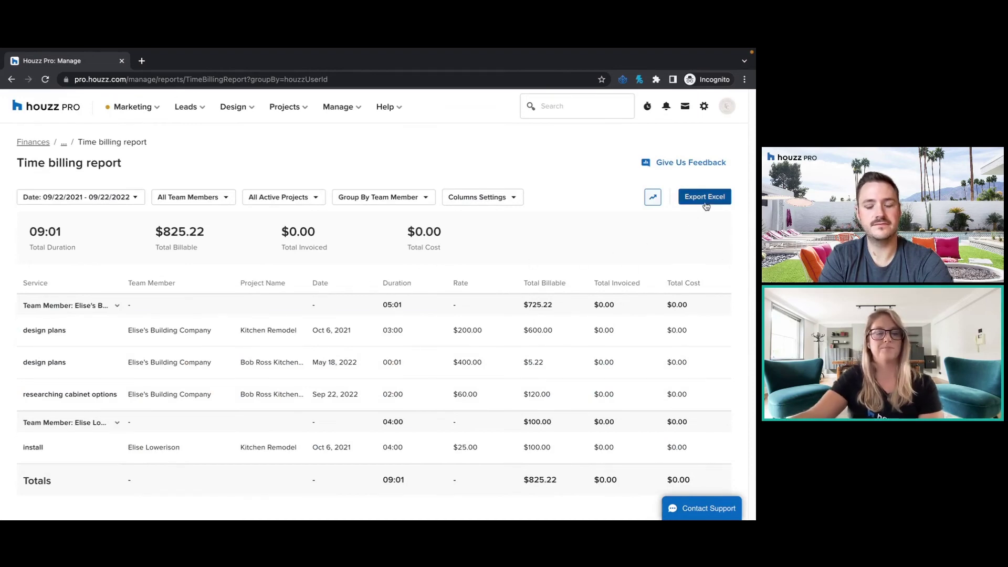
Go back to the reports list, open the Time billing by Project report and hide its totals summary.
left_click(11, 80)
scroll(261, 340, "down", 3)
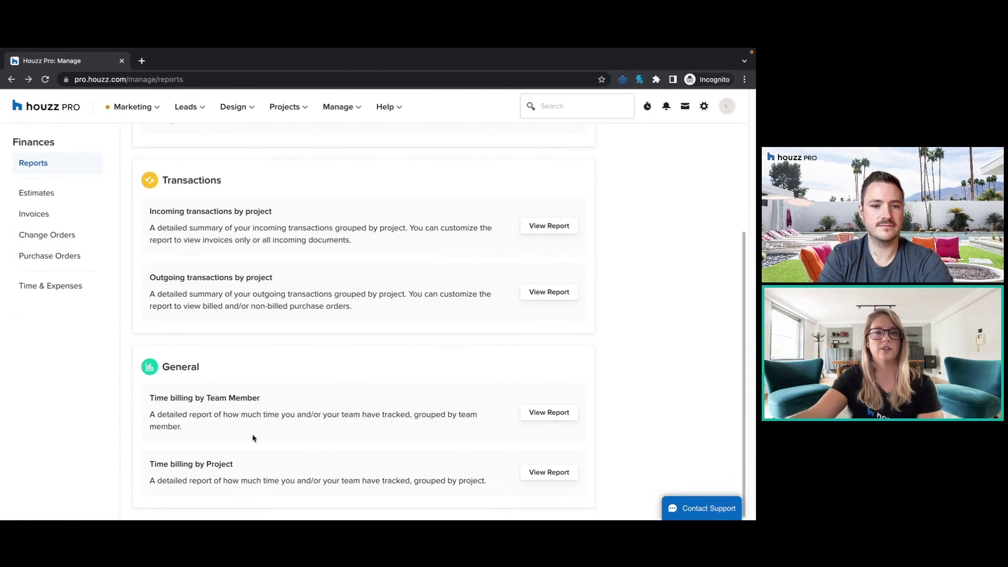
left_click(558, 471)
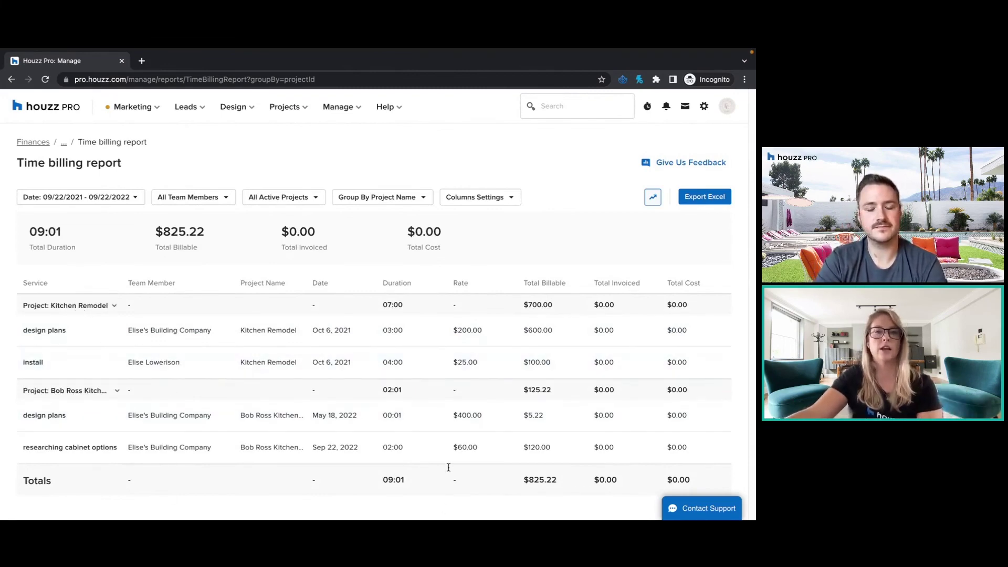
left_click(653, 197)
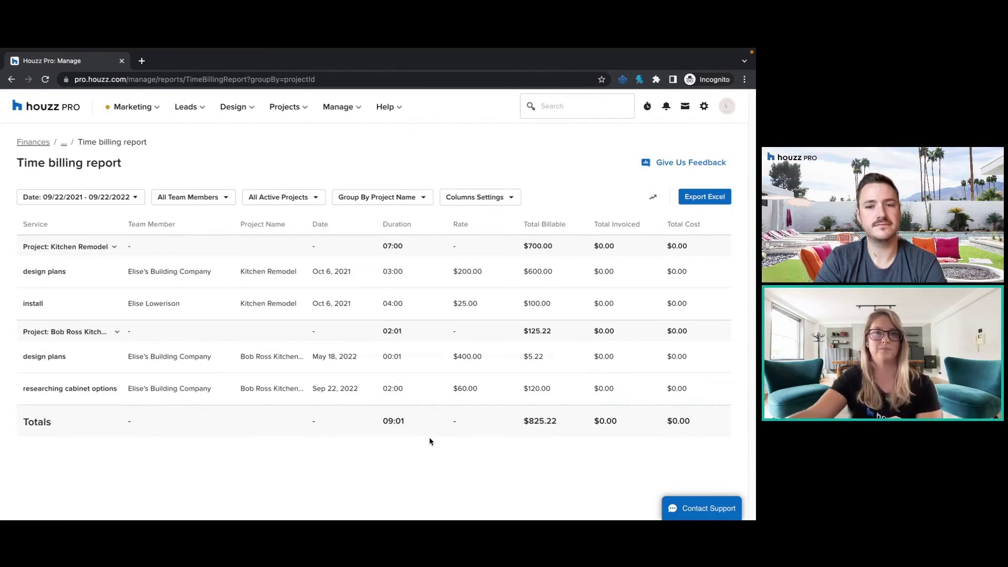
Return to the financial reports list and look over the available payments, transactions and general reports.
left_click(64, 143)
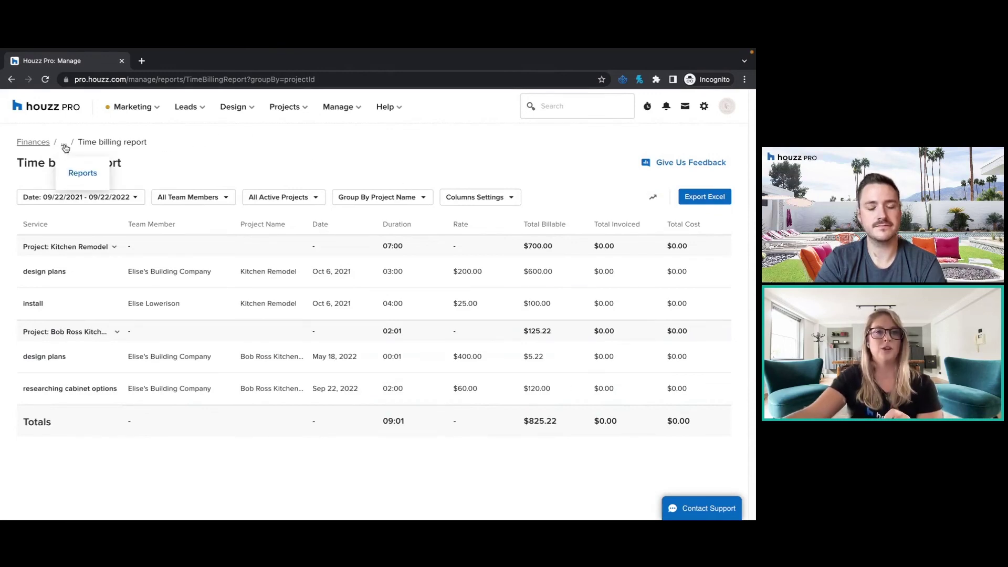
left_click(81, 176)
scroll(531, 336, "down", 3)
scroll(550, 348, "up", 3)
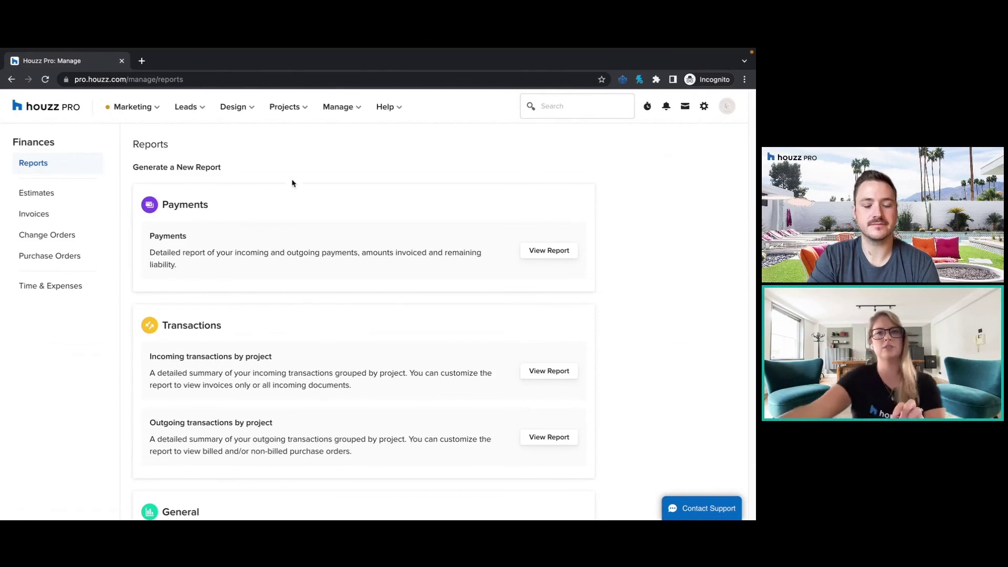
Open the Teams settings and view the Subcontractors/Vendors list, ending on the Team Members list.
left_click(704, 107)
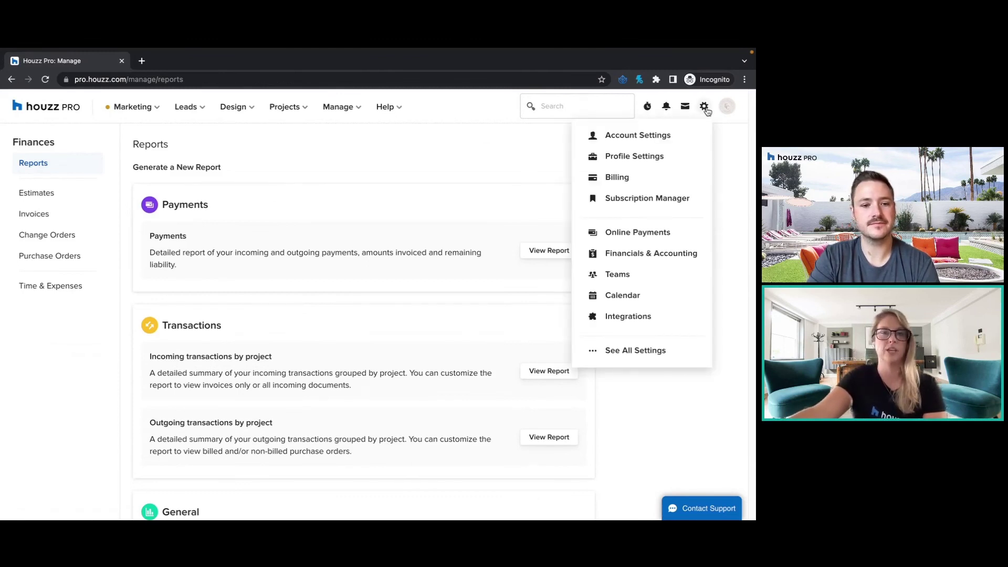
left_click(623, 279)
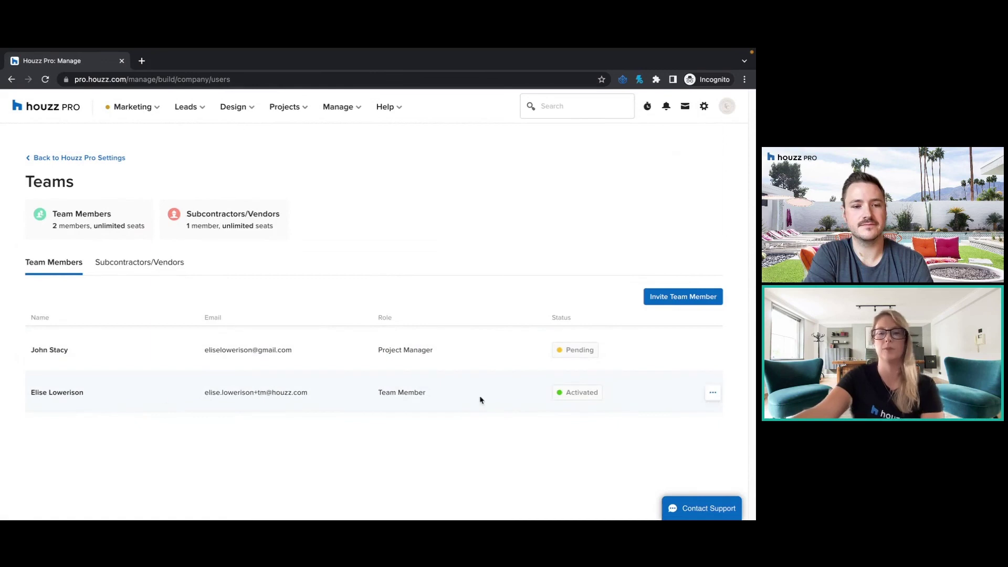
left_click(135, 262)
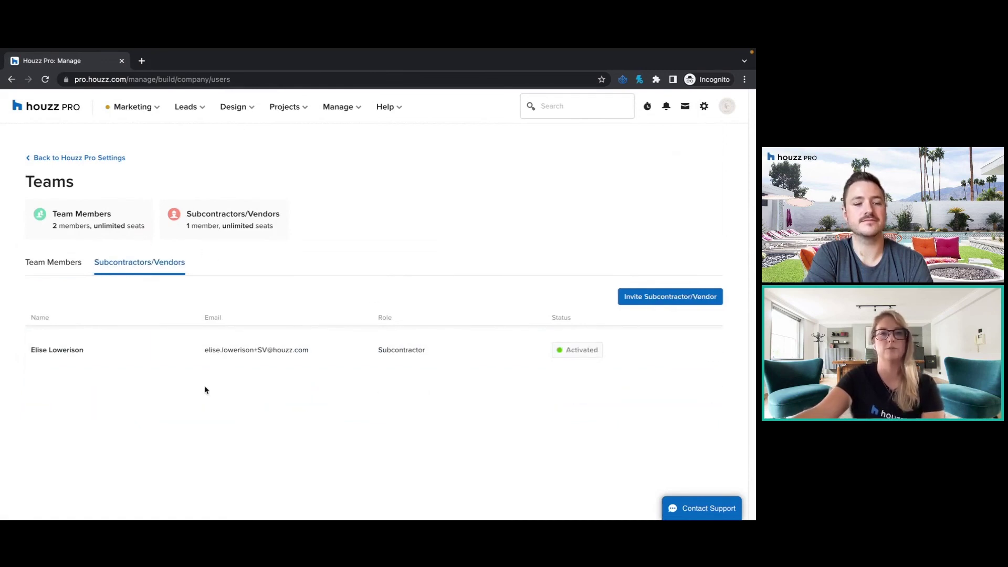
left_click(67, 267)
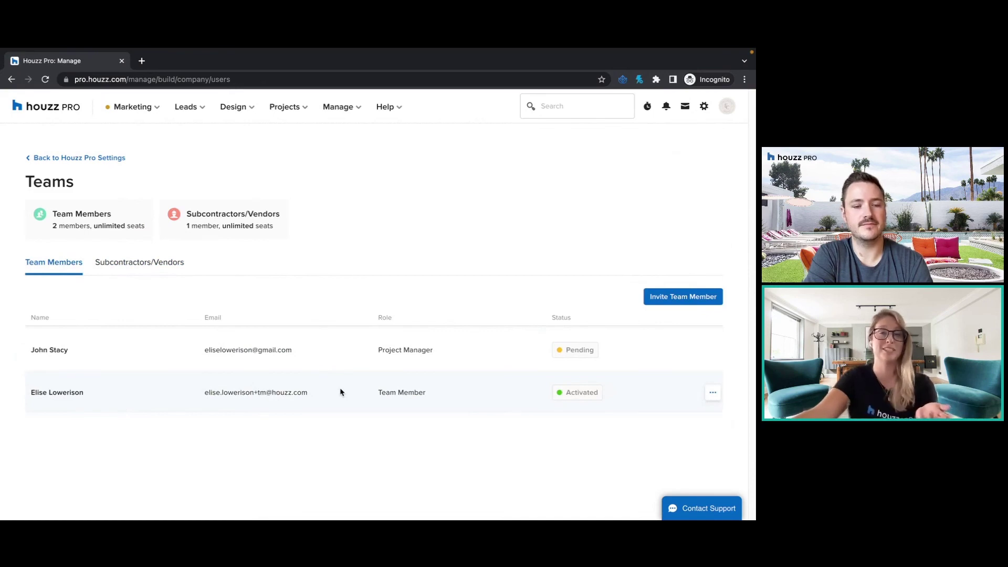
Open the activated team member's details for editing, review the Leads, Projects and Visual Tools permissions, and leave without saving.
left_click(713, 395)
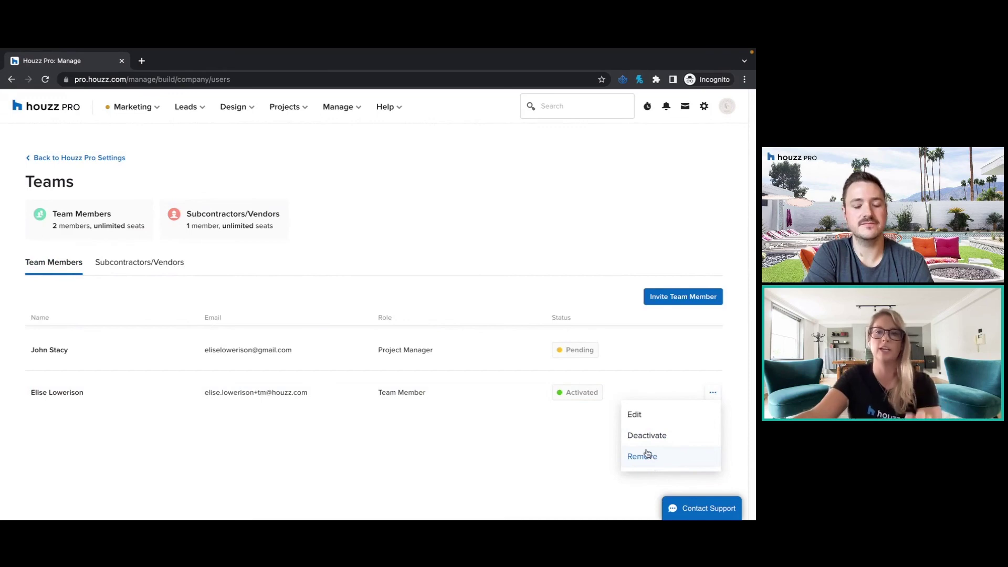
left_click(647, 420)
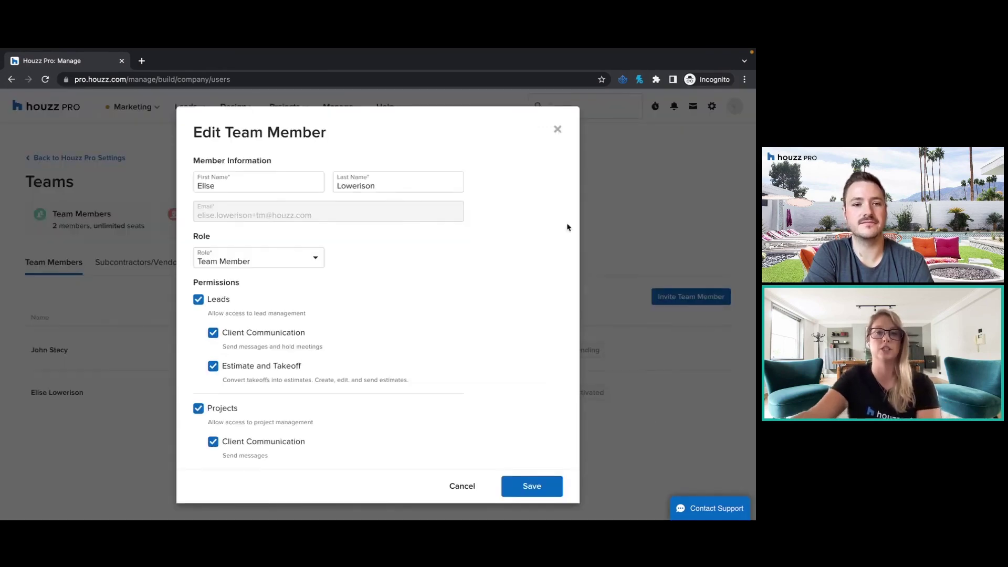
scroll(354, 293, "down", 4)
scroll(371, 291, "up", 3)
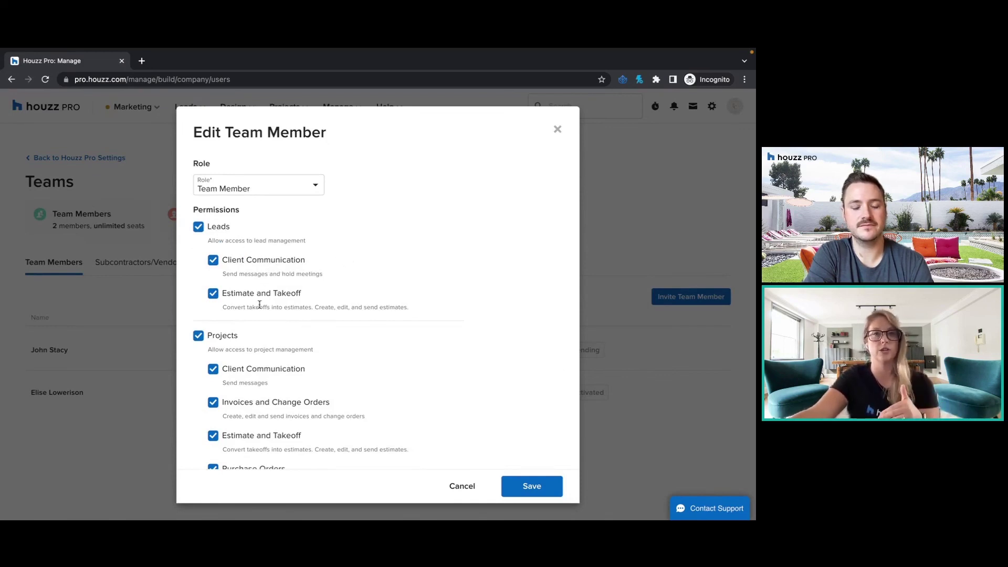
scroll(324, 387, "down", 3)
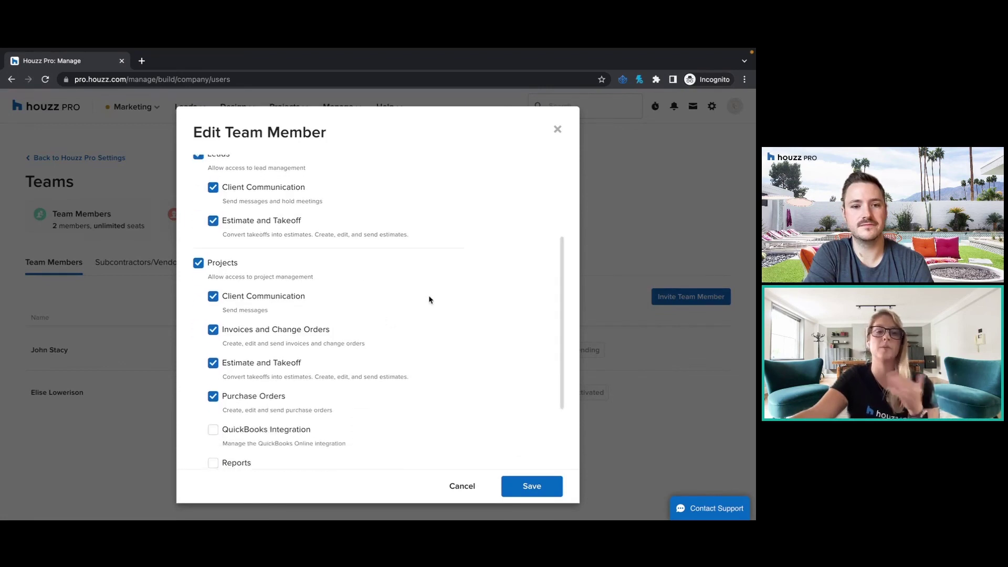
scroll(430, 297, "down", 2)
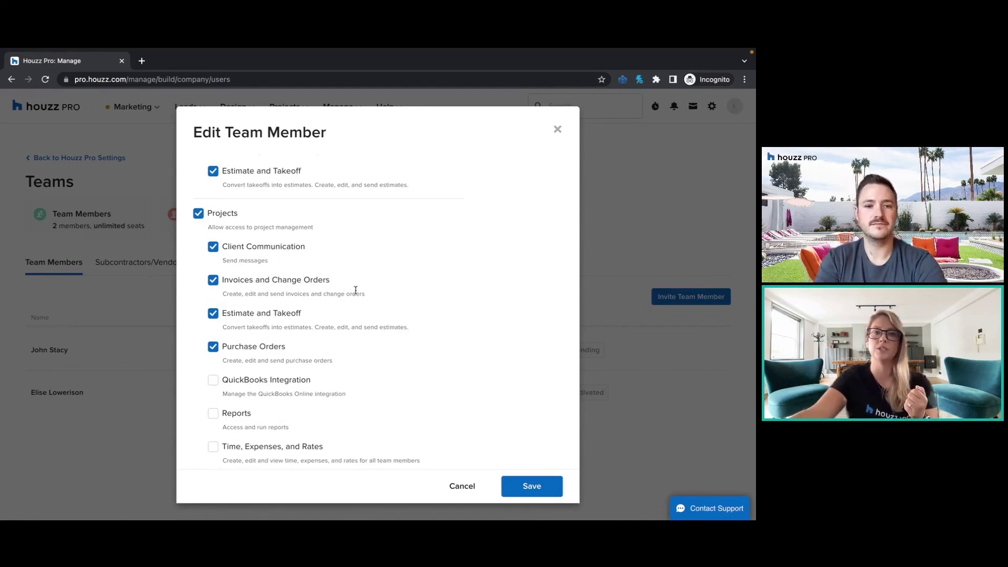
scroll(370, 289, "down", 1)
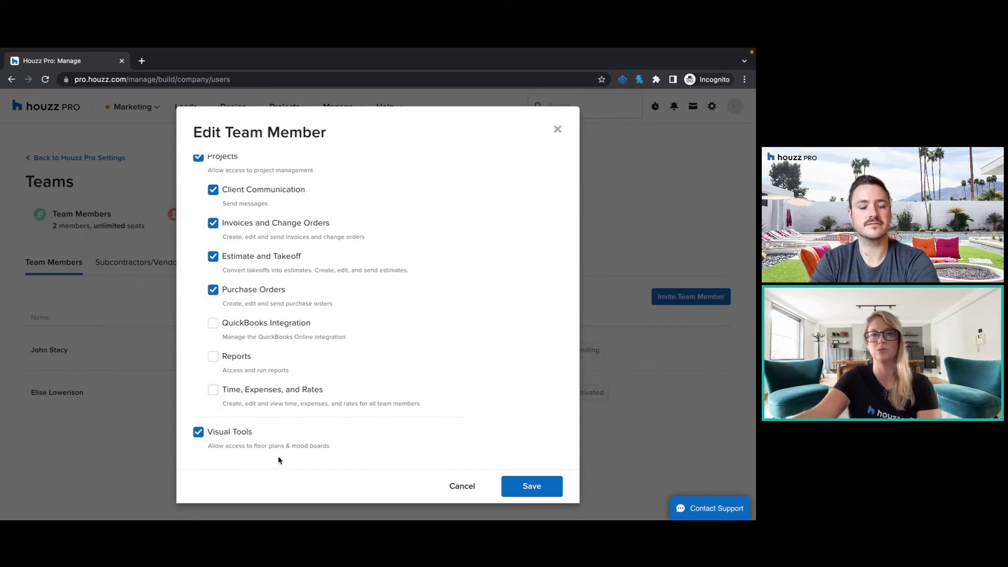
scroll(394, 344, "up", 5)
scroll(395, 348, "up", 1)
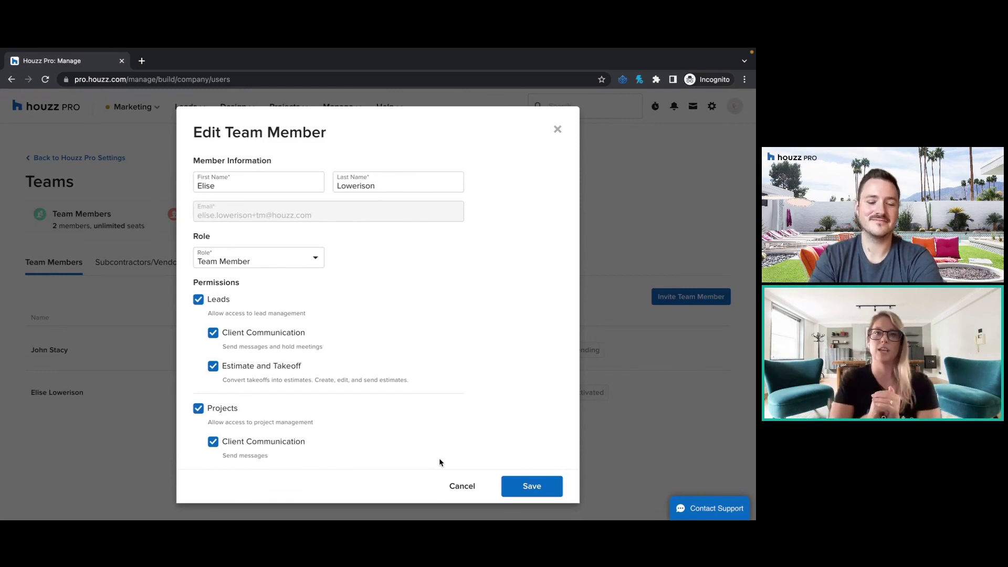
left_click(464, 487)
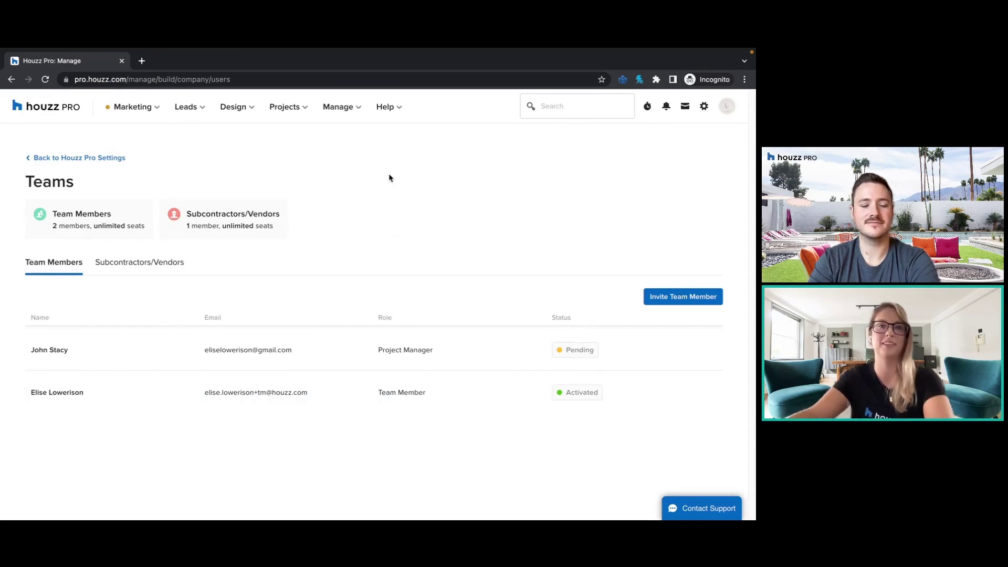
Open the Houzz Pro Help Center and look over the feature categories available for browsing.
left_click(394, 114)
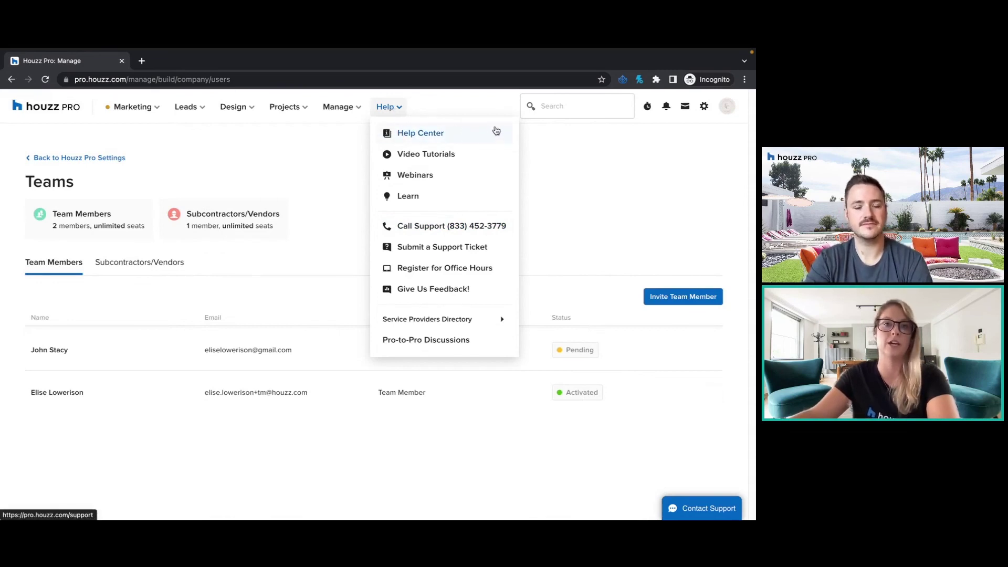
left_click(435, 134)
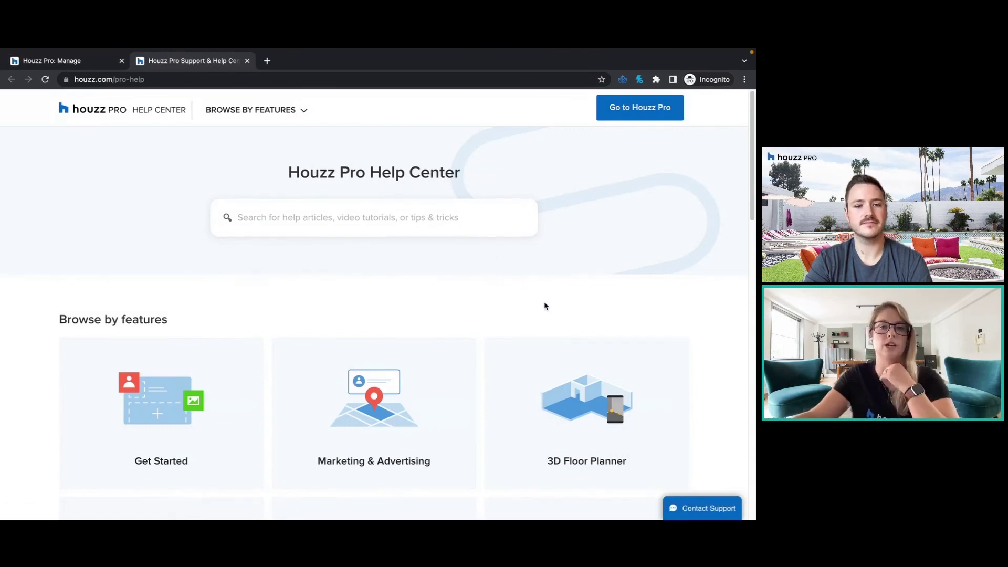
scroll(257, 280, "down", 1)
scroll(363, 410, "down", 2)
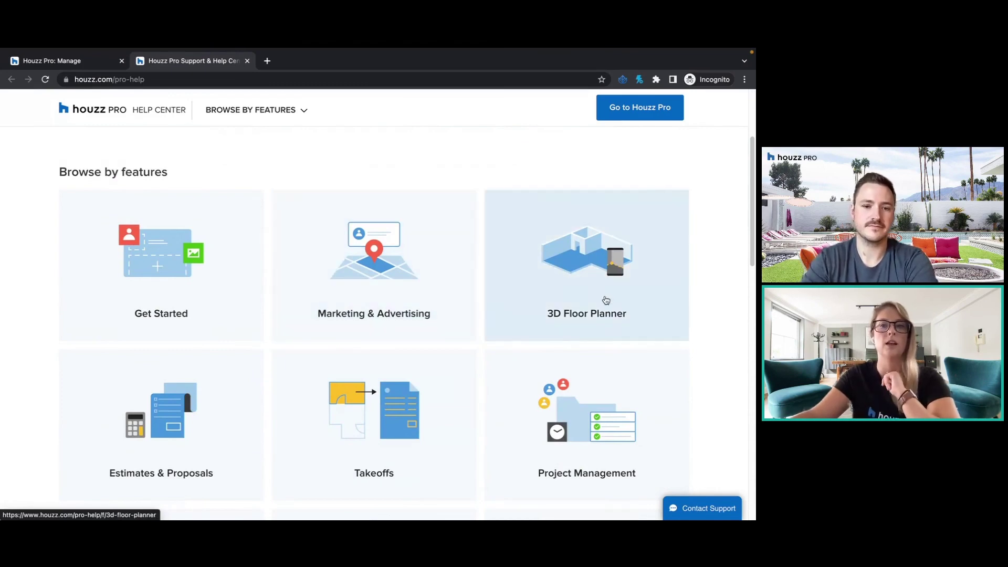
scroll(602, 300, "down", 2)
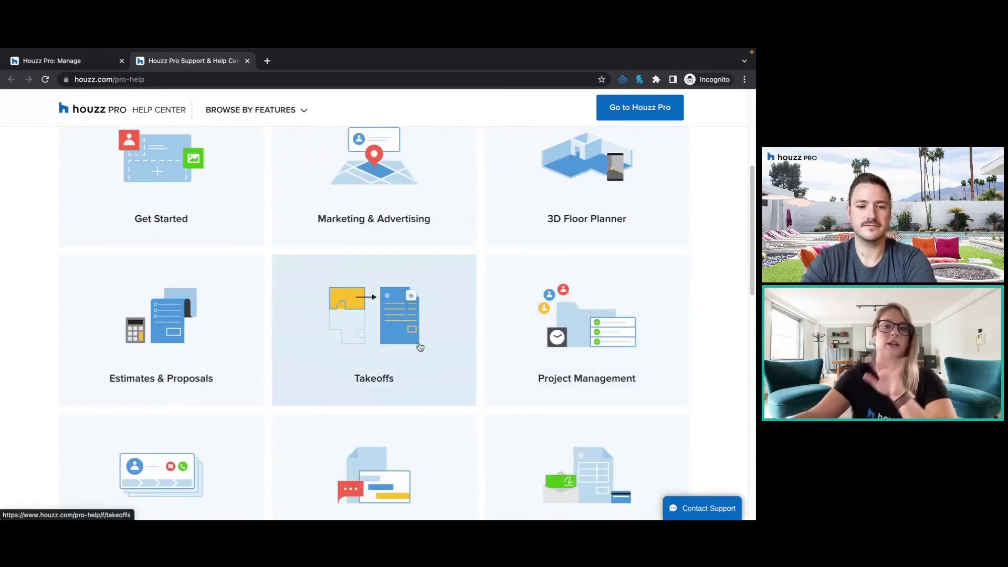
scroll(420, 347, "up", 5)
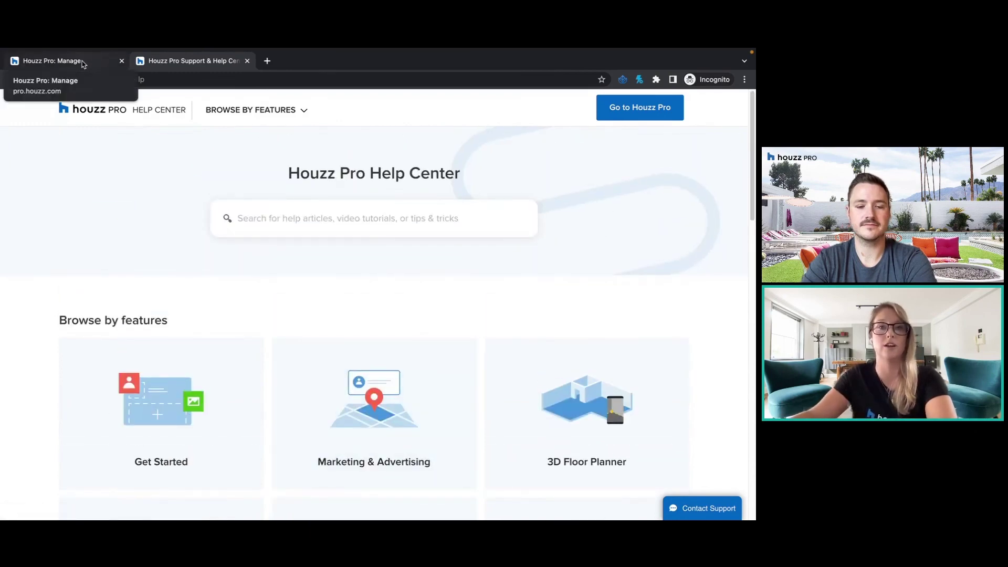
Open the Houzz Pro video tutorials from the main site's help options and look through the Finances videos.
left_click(63, 61)
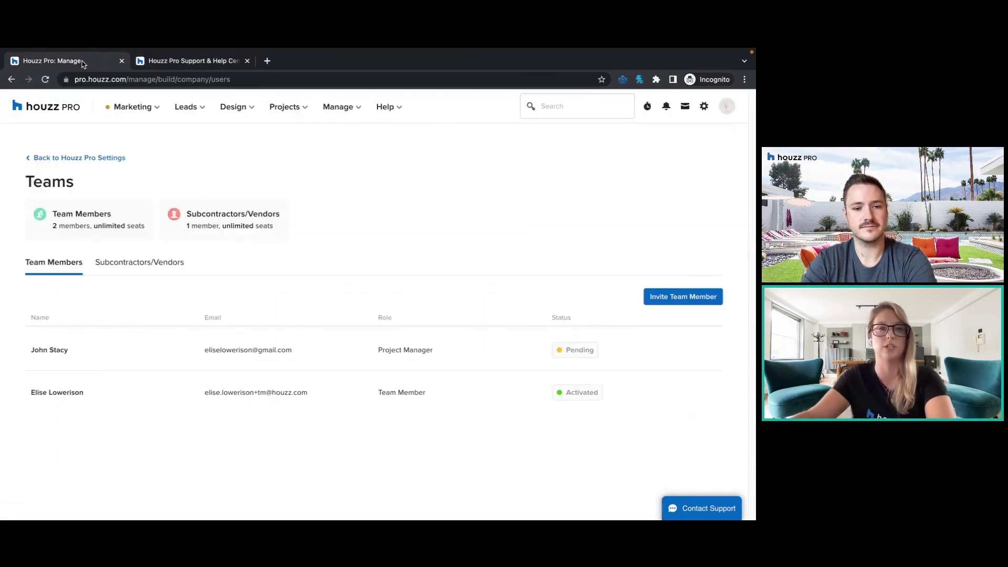
left_click(397, 112)
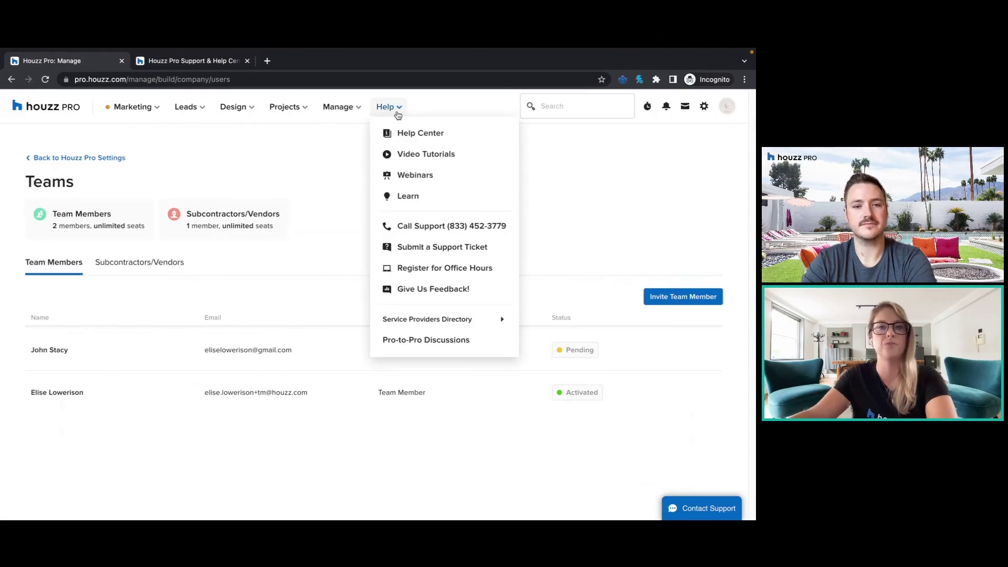
left_click(463, 156)
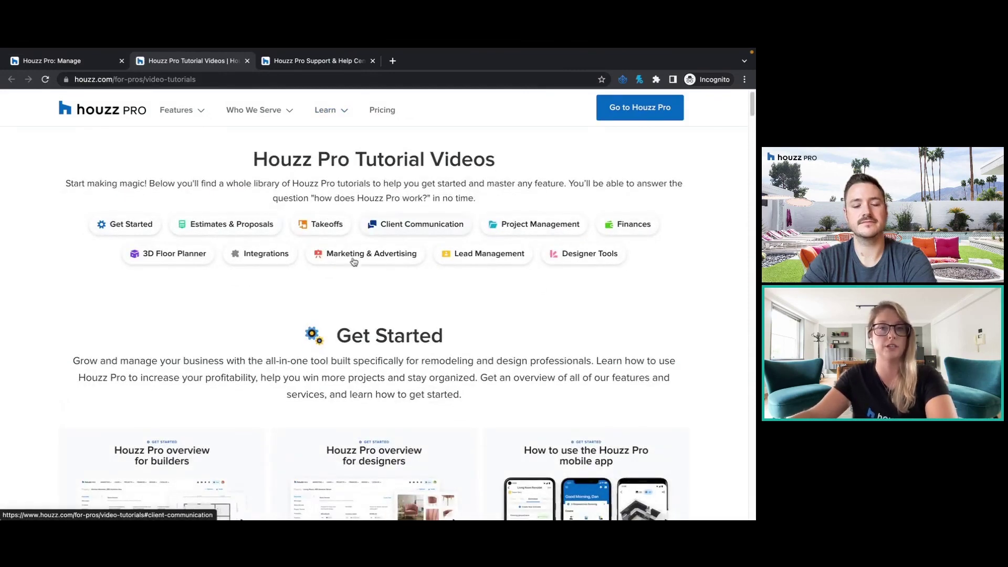
left_click(630, 226)
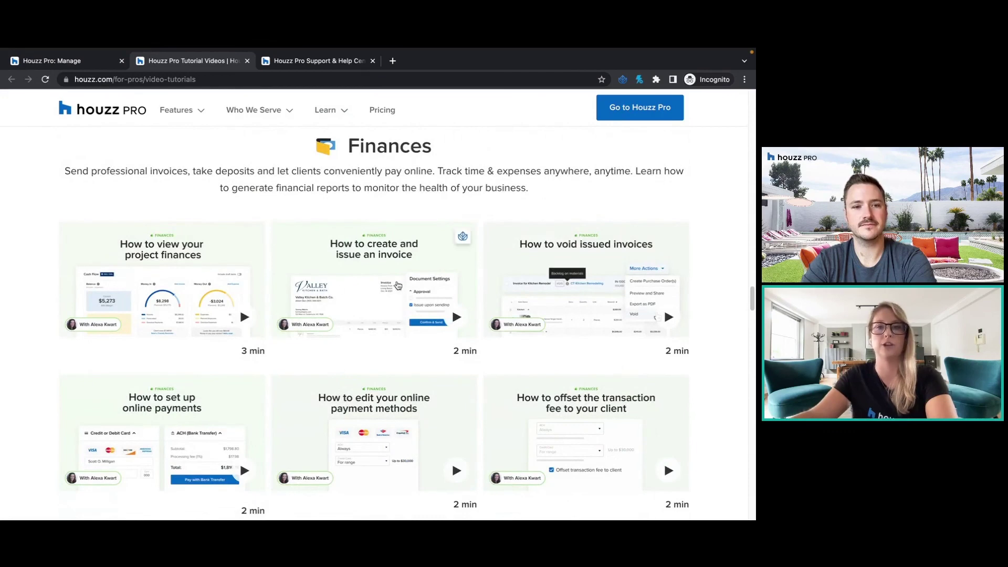
scroll(594, 296, "down", 1)
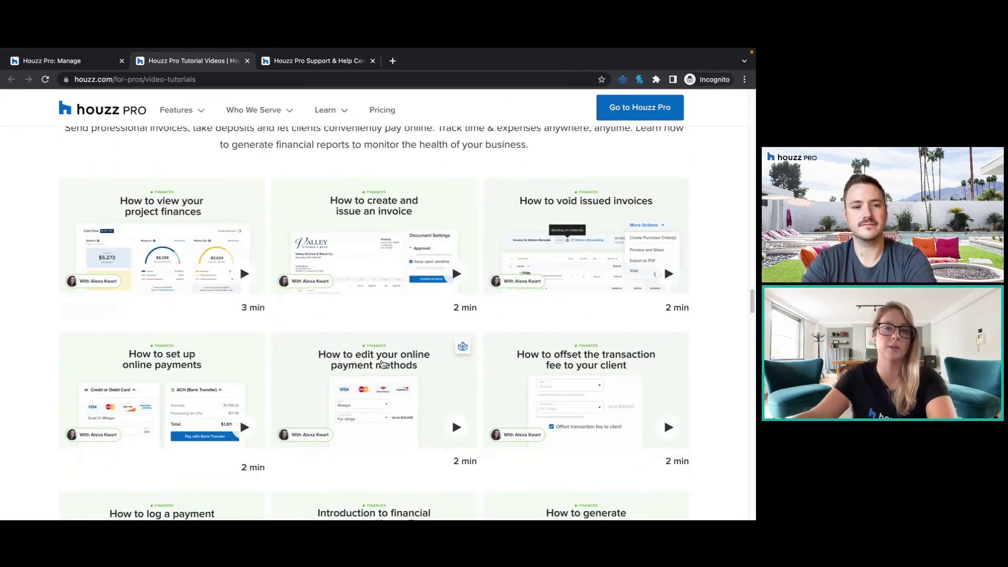
scroll(338, 430, "down", 3)
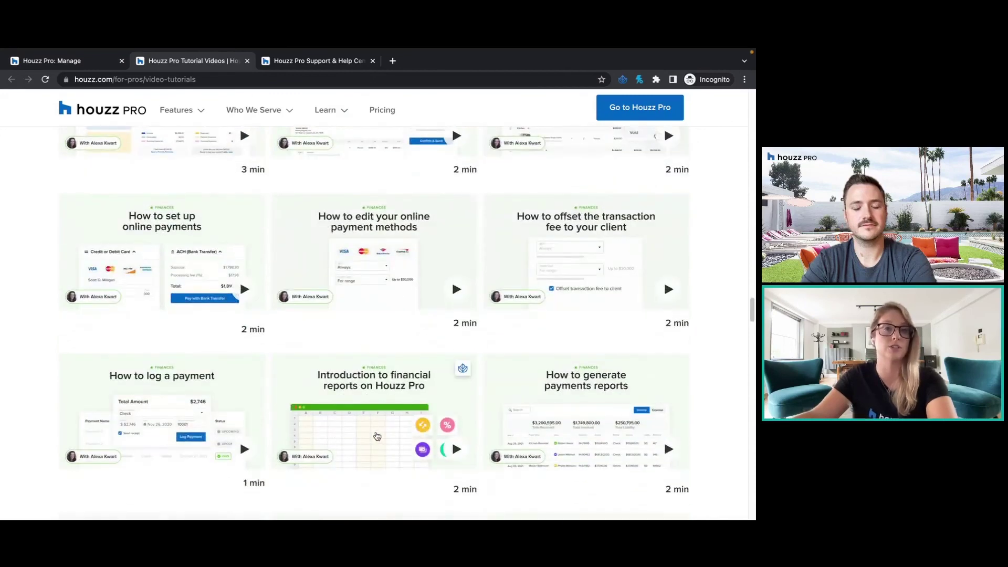
scroll(555, 345, "down", 5)
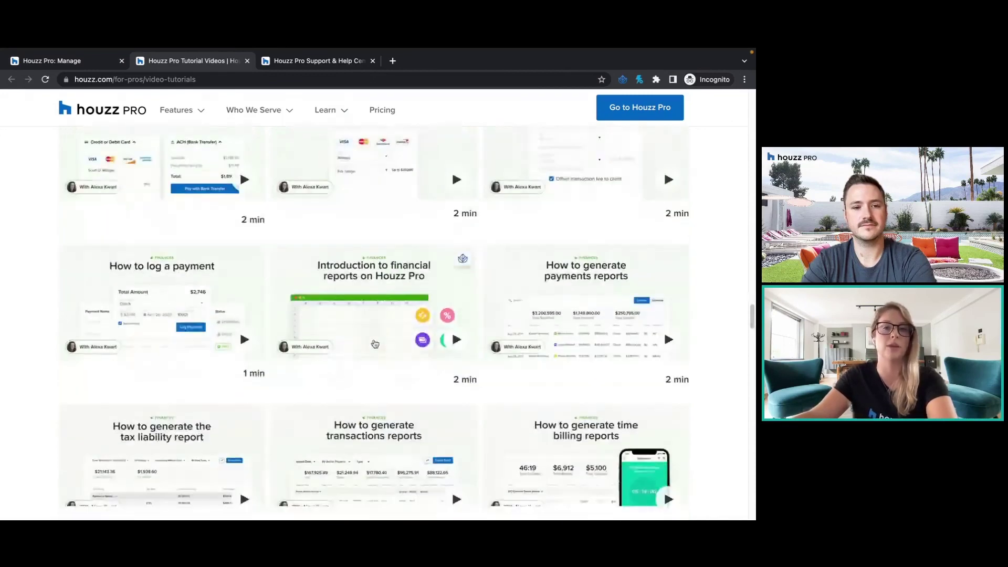
scroll(556, 345, "down", 3)
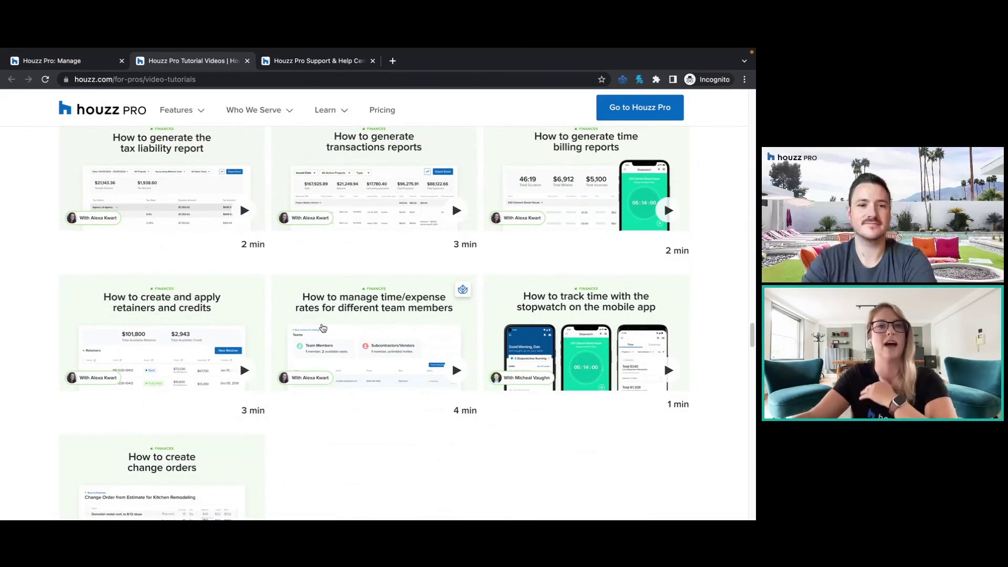
Look over the help and support options back on the Teams page, and close the Tutorial Videos and Help Center pages.
left_click(69, 62)
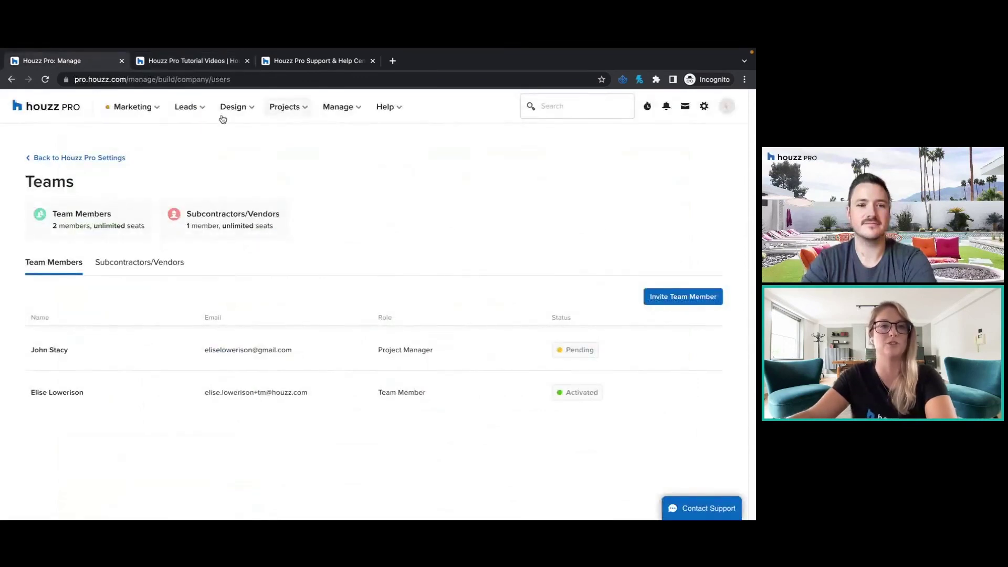
left_click(389, 111)
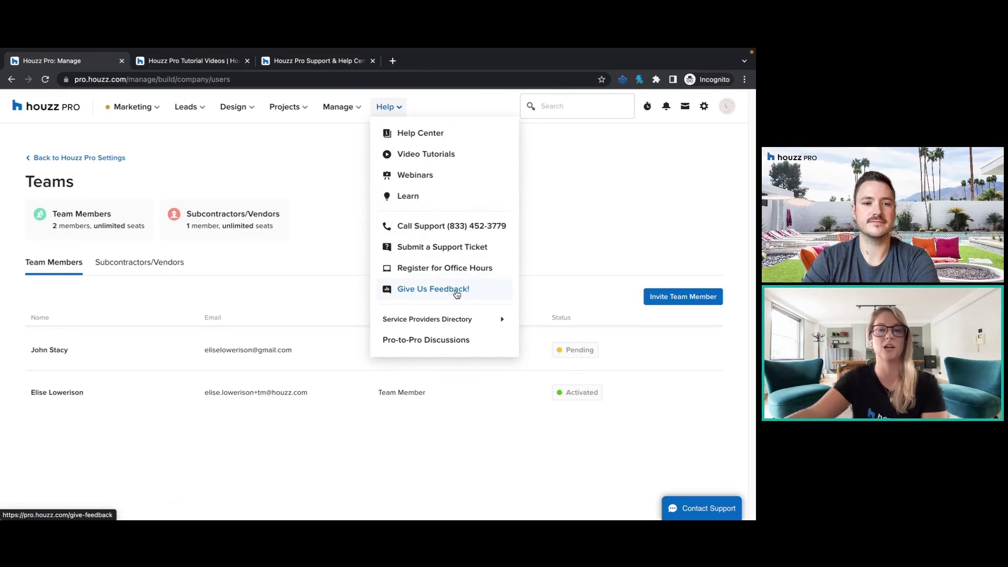
mouse_move(442, 324)
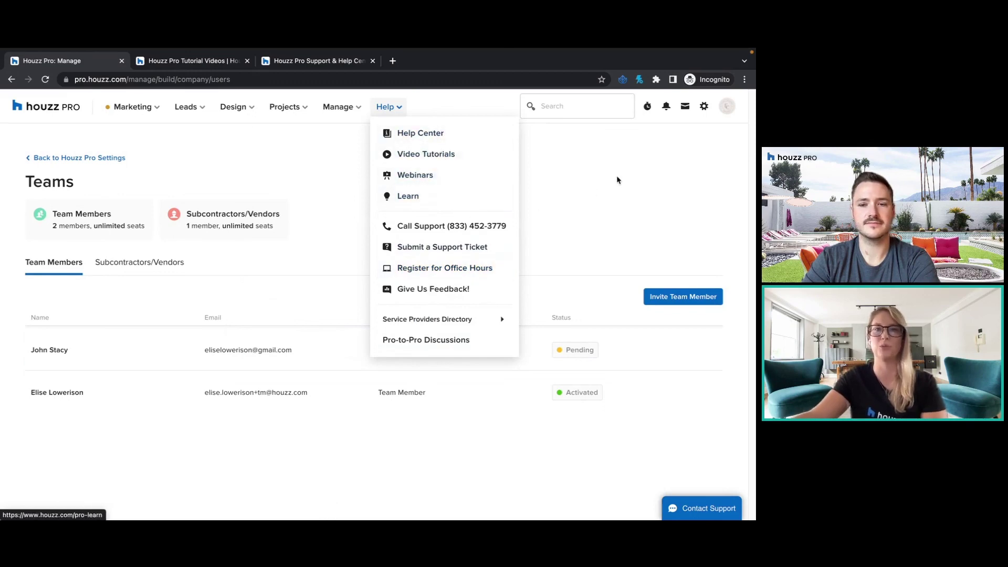
left_click(605, 217)
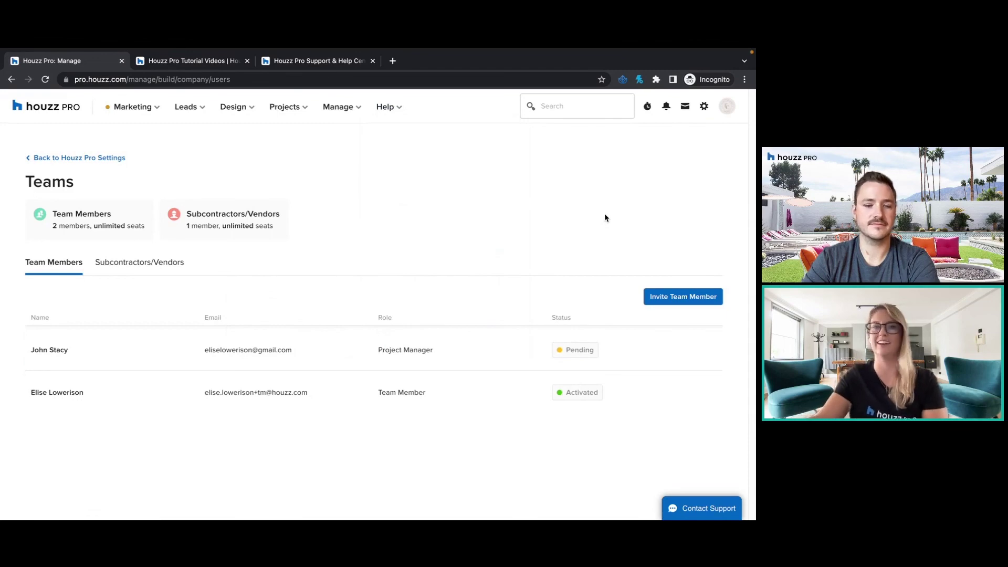
left_click(248, 61)
left_click(247, 61)
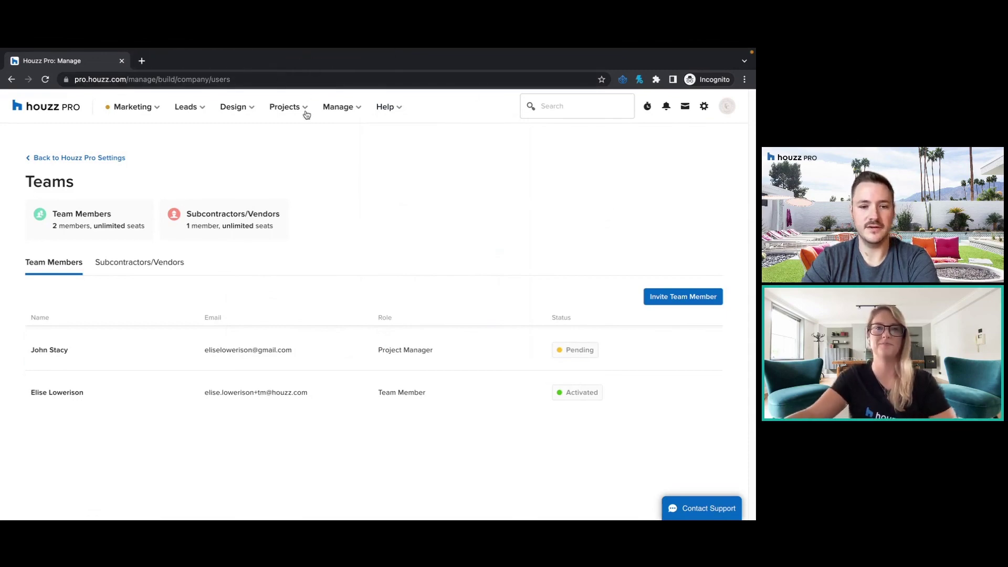
Return to the Houzz Pro home dashboard and open the Integrations settings.
left_click(59, 108)
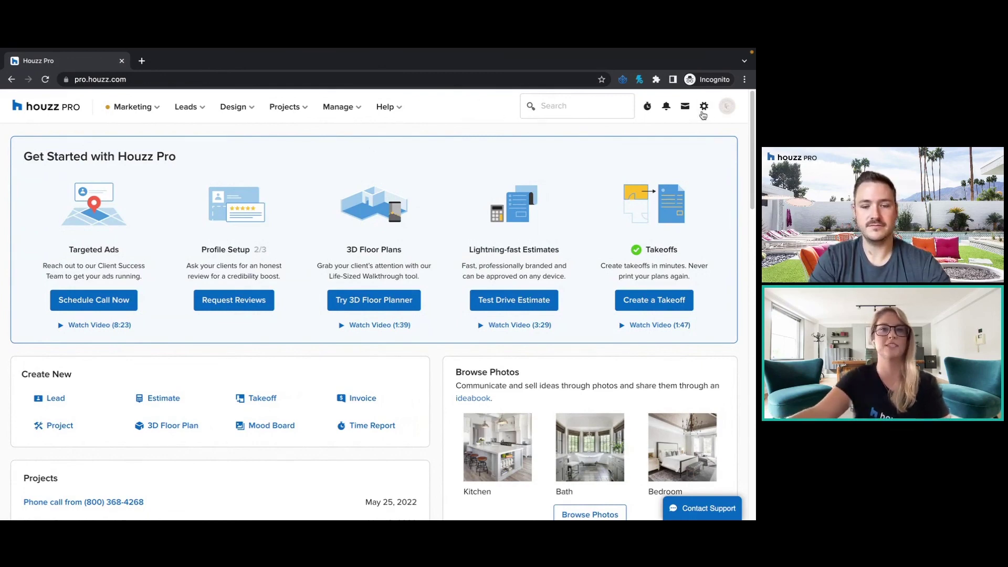
left_click(705, 109)
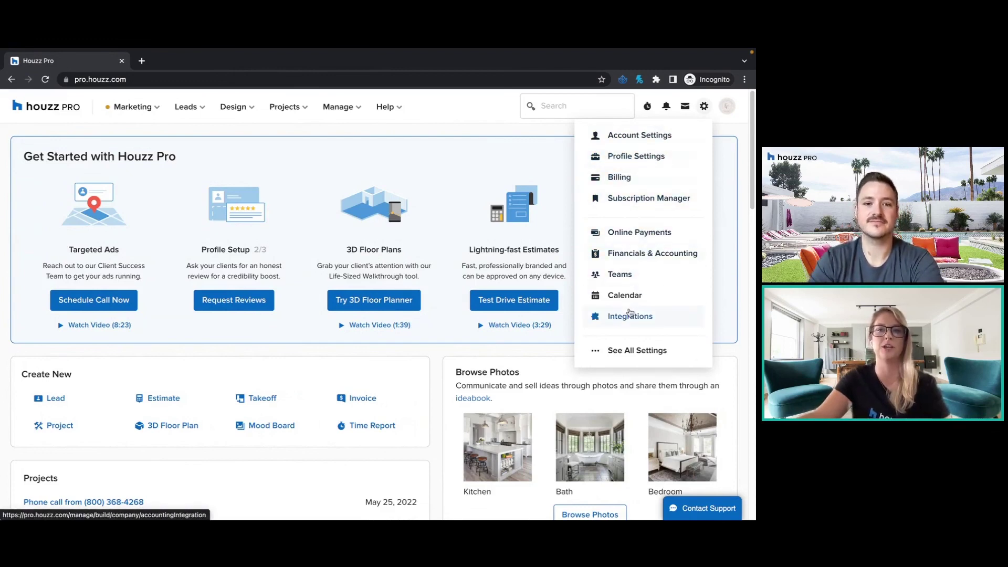
left_click(643, 318)
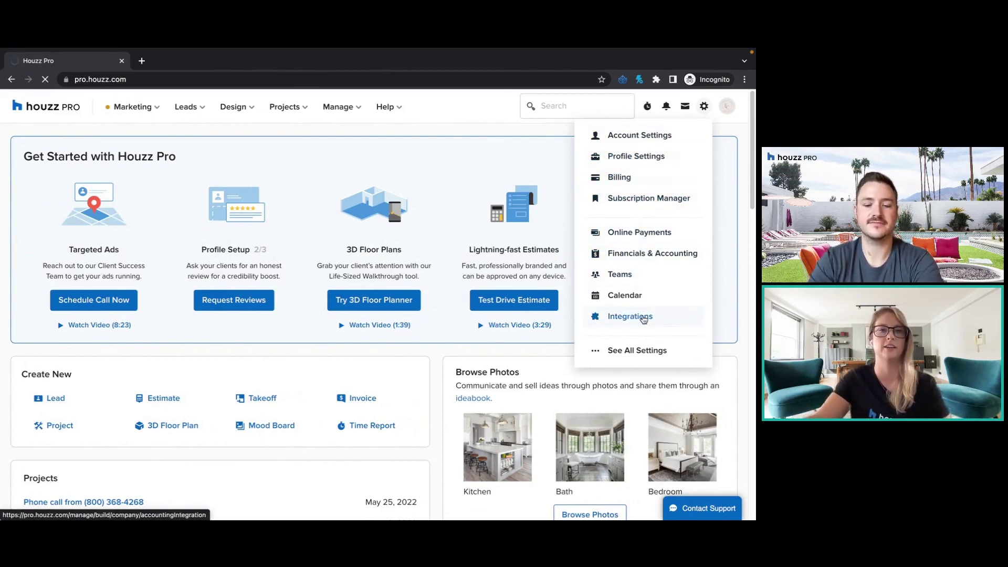